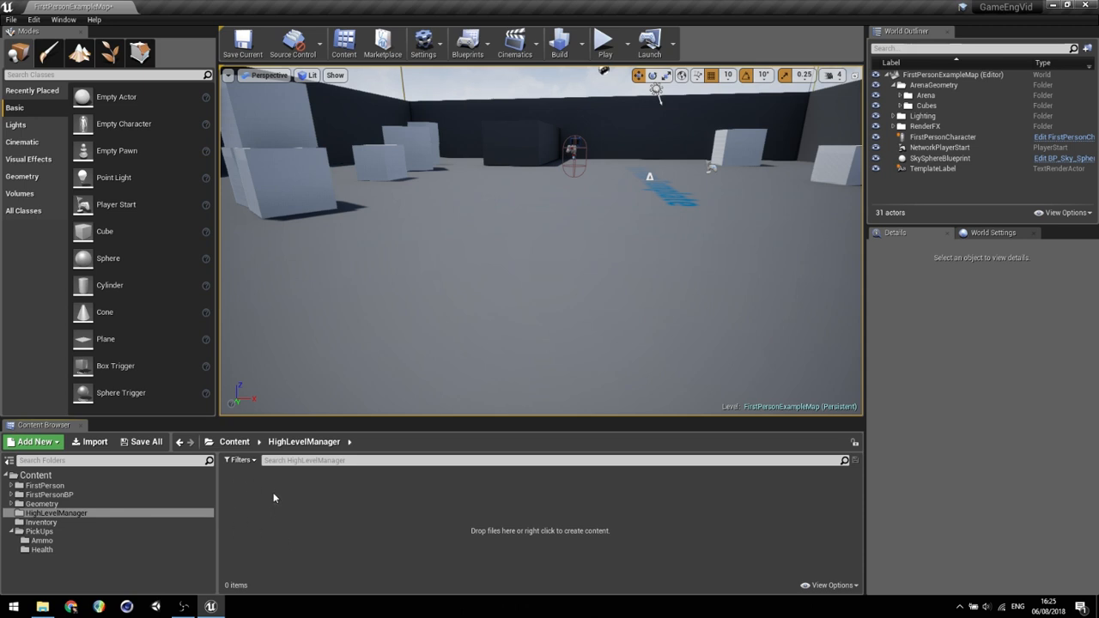
- Look through the Inventory and PickUps folders, including the assets in the Ammo and Health subfolders
{"action": "left_click", "coordinate": [63, 522]}
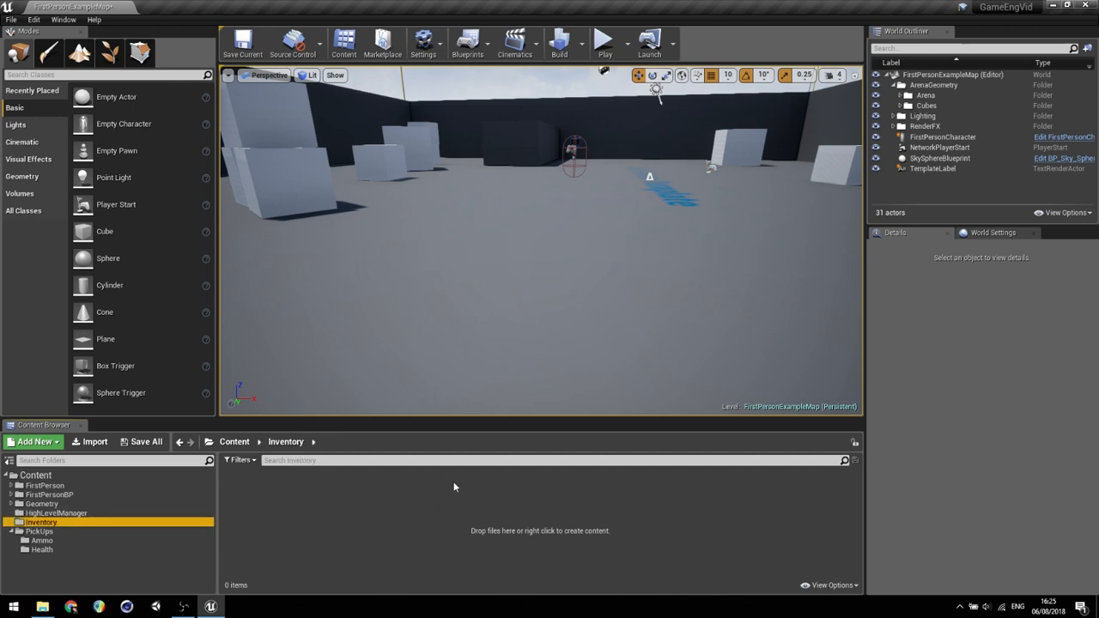
{"action": "left_click", "coordinate": [52, 532]}
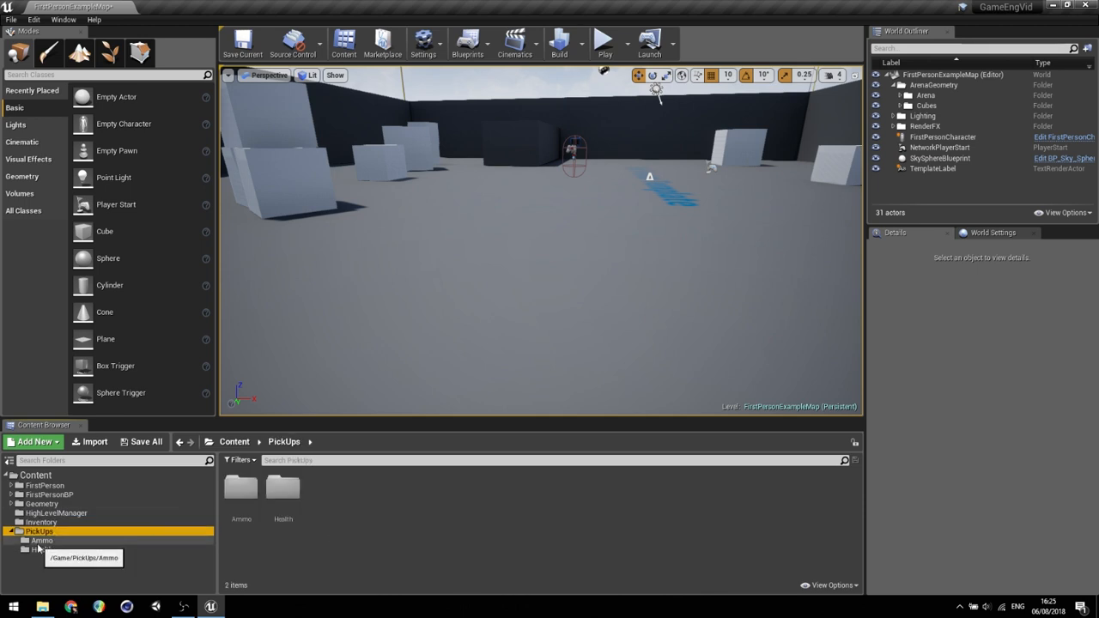
{"action": "left_click", "coordinate": [40, 541]}
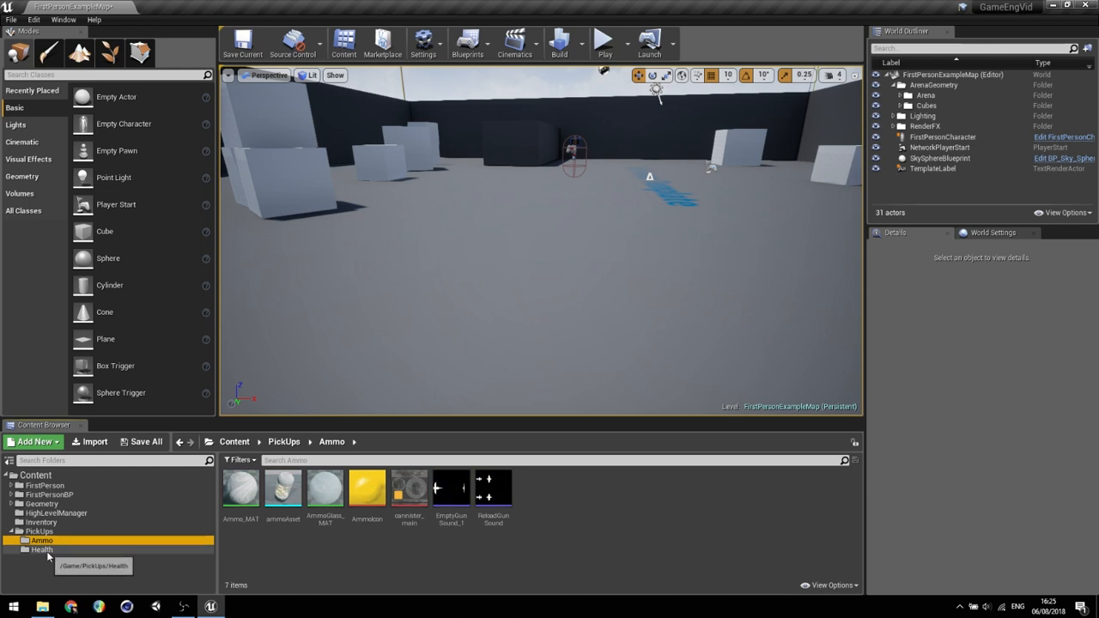
{"action": "left_click", "coordinate": [48, 551]}
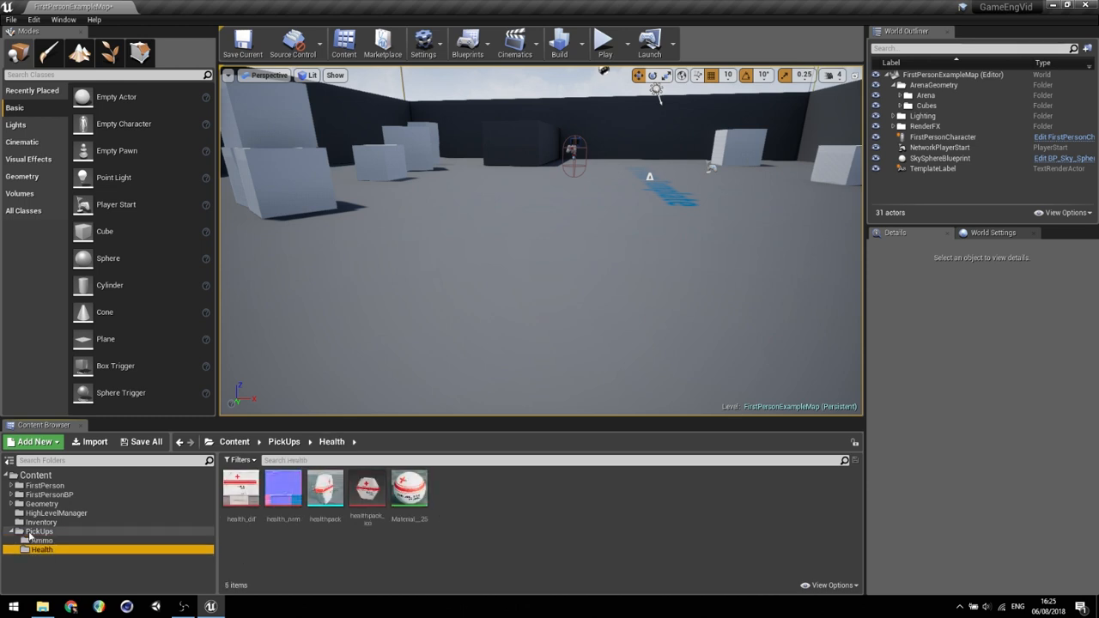
{"action": "double_click", "coordinate": [33, 533]}
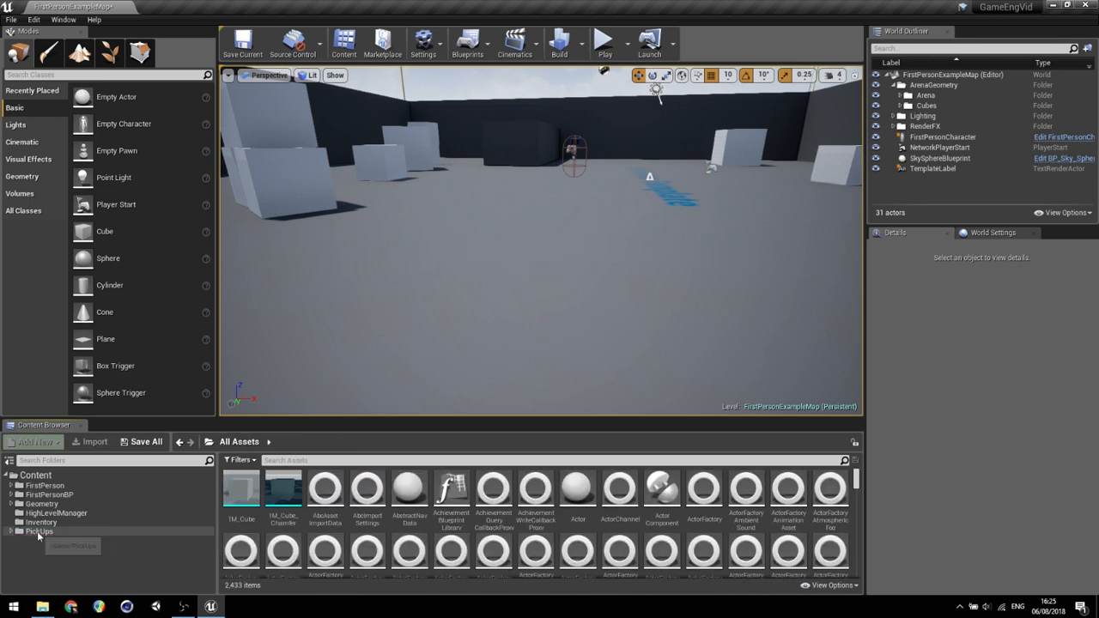
{"action": "left_click", "coordinate": [38, 533]}
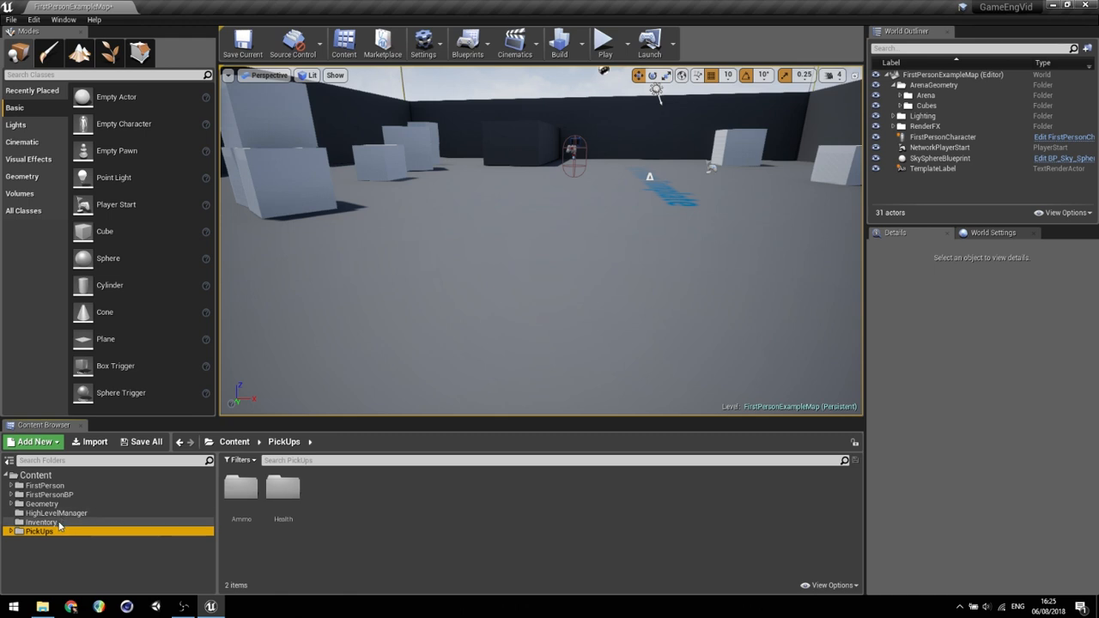
- Create a Widget Blueprint named Slot_wBP in the Inventory folder
{"action": "left_click", "coordinate": [43, 522]}
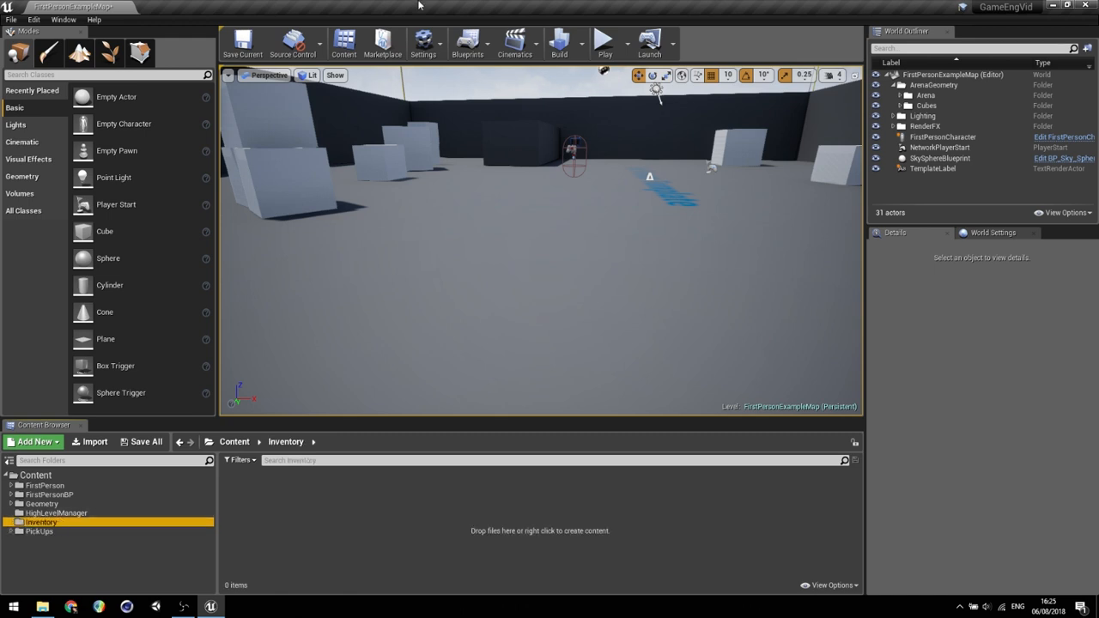
{"action": "right_click", "coordinate": [248, 488]}
{"action": "mouse_move", "coordinate": [299, 481]}
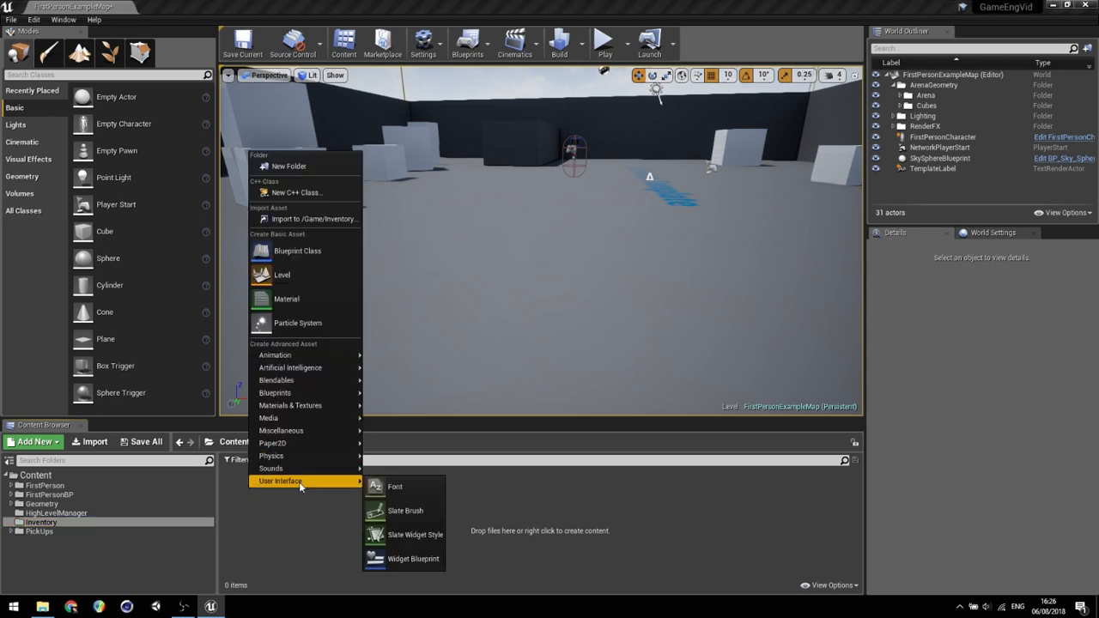
{"action": "left_click", "coordinate": [414, 560]}
{"action": "type", "text": "Slot"}
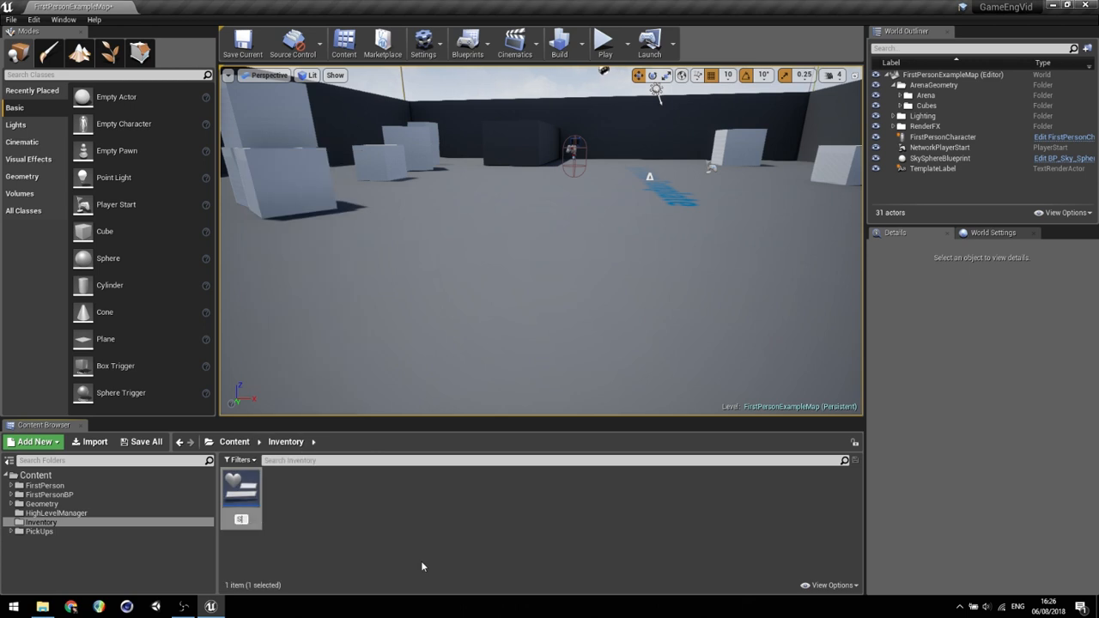
{"action": "key", "text": "Return"}
{"action": "type", "text": "_wBP"}
{"action": "key", "text": "Return"}
{"action": "left_click", "coordinate": [323, 506]}
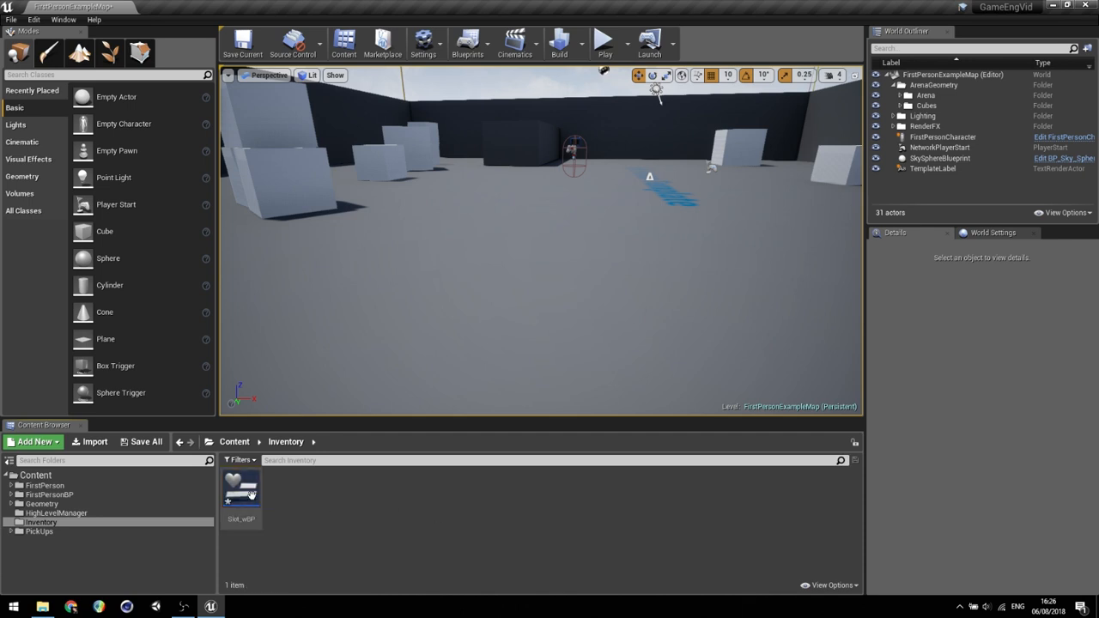
- Open the Slot_wBP widget blueprint in a maximized editor window with its canvas in view
{"action": "double_click", "coordinate": [243, 495]}
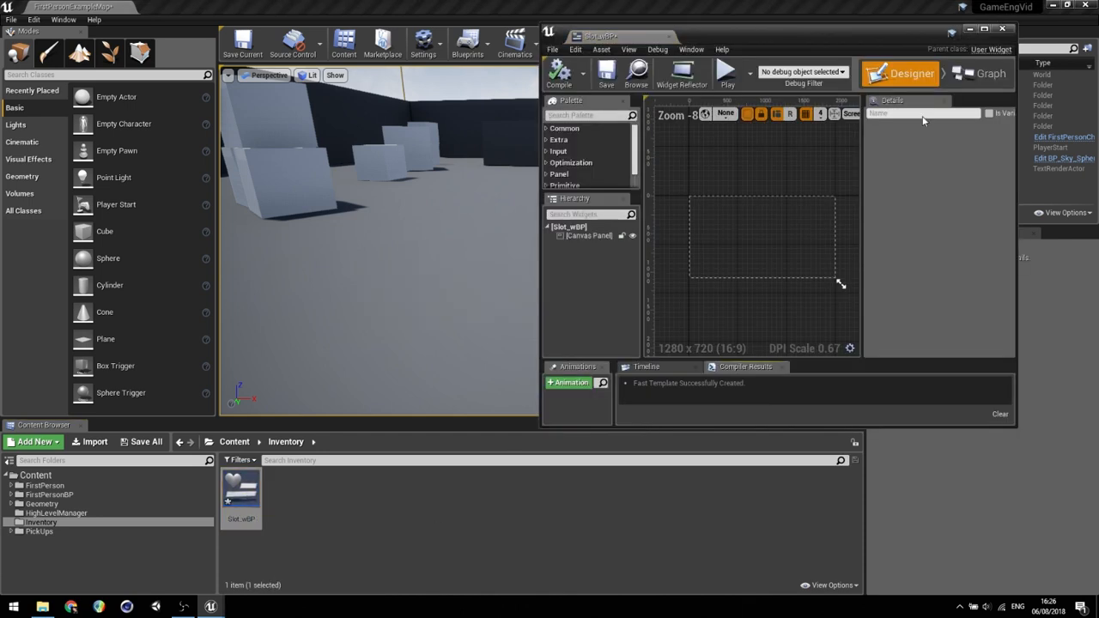
{"action": "left_click", "coordinate": [984, 29]}
{"action": "right_click_drag", "start_coordinate": [491, 214], "coordinate": [655, 321]}
{"action": "scroll", "coordinate": [540, 252], "scroll_direction": "up", "scroll_amount": 2}
{"action": "scroll", "coordinate": [577, 274], "scroll_direction": "up", "scroll_amount": 2}
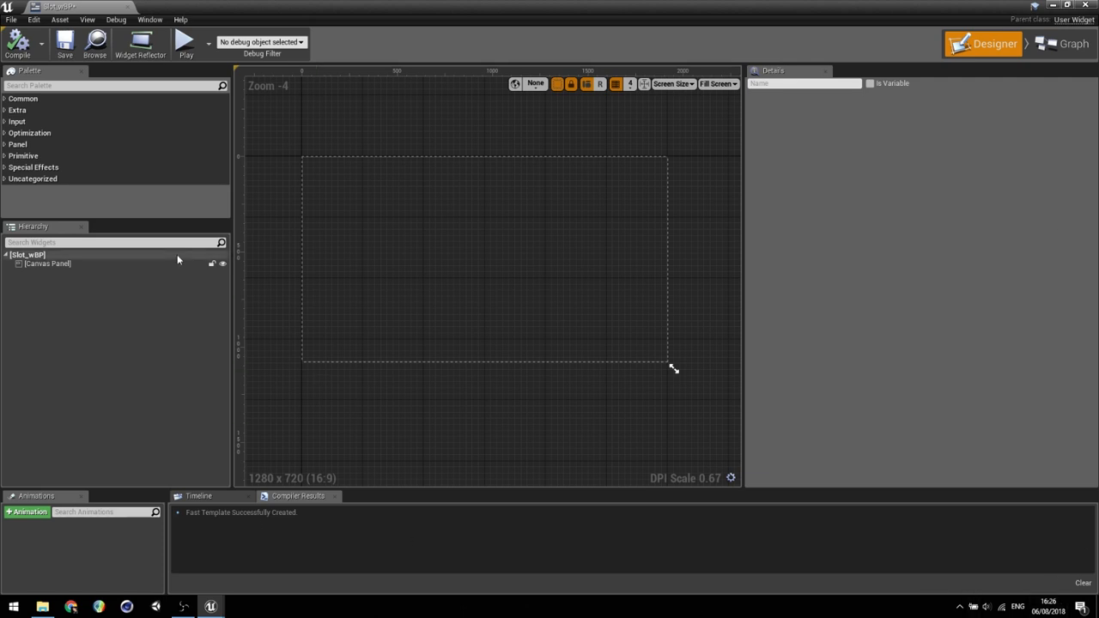
{"action": "right_click_drag", "start_coordinate": [589, 246], "coordinate": [537, 262]}
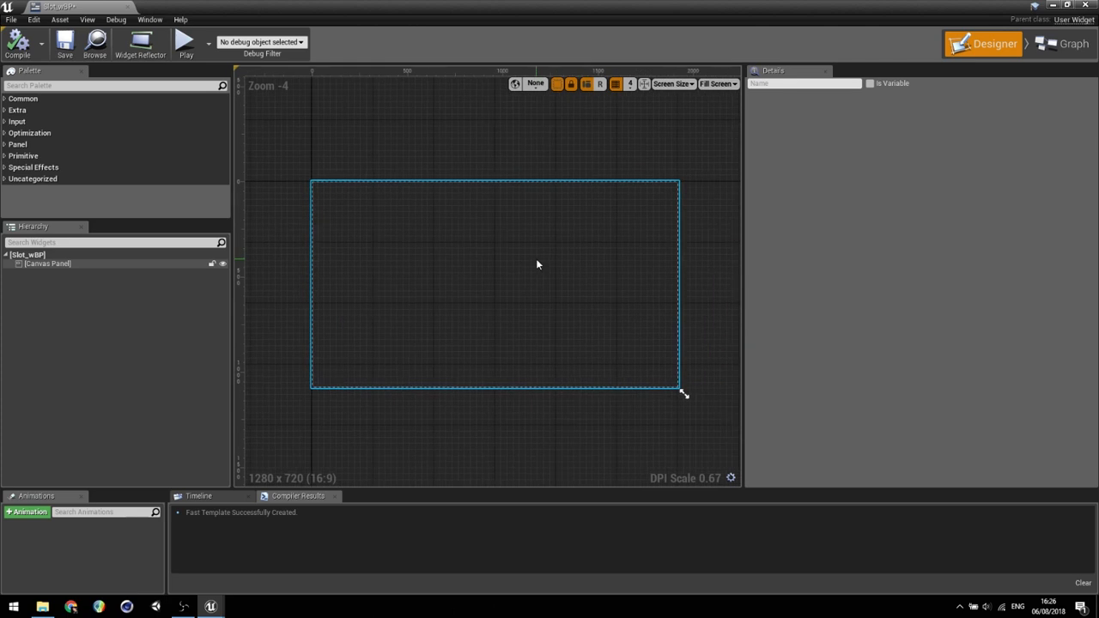
{"action": "scroll", "coordinate": [538, 263], "scroll_direction": "up", "scroll_amount": 1}
{"action": "scroll", "coordinate": [539, 263], "scroll_direction": "down", "scroll_amount": 1}
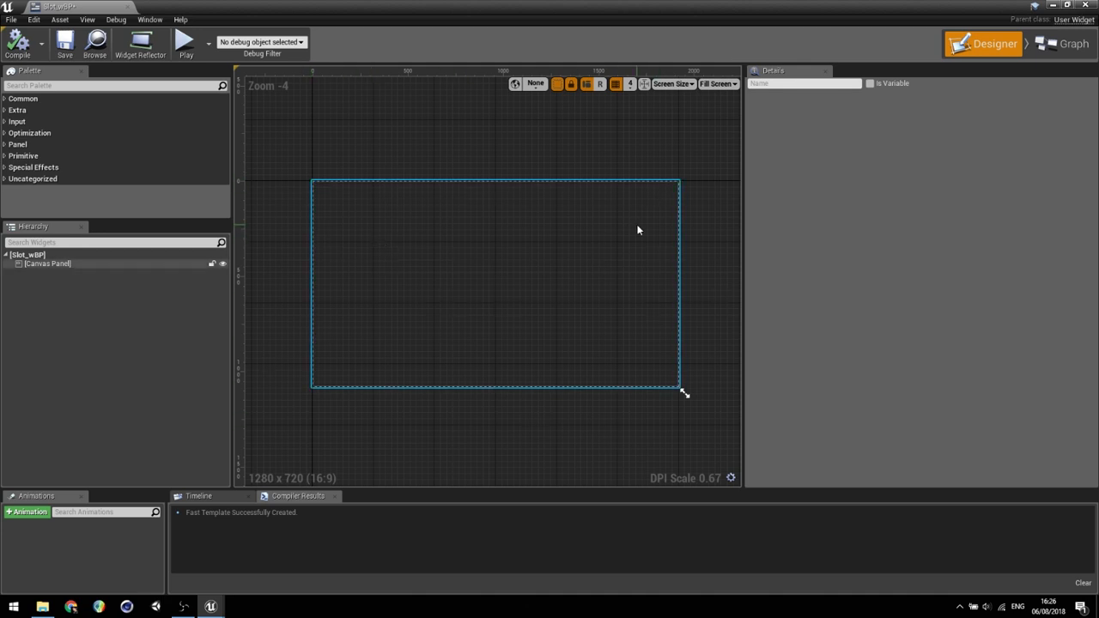
- Switch the widget's preview size from Fill Screen to Custom with a width of 200 and a height of 200
{"action": "left_click", "coordinate": [729, 86]}
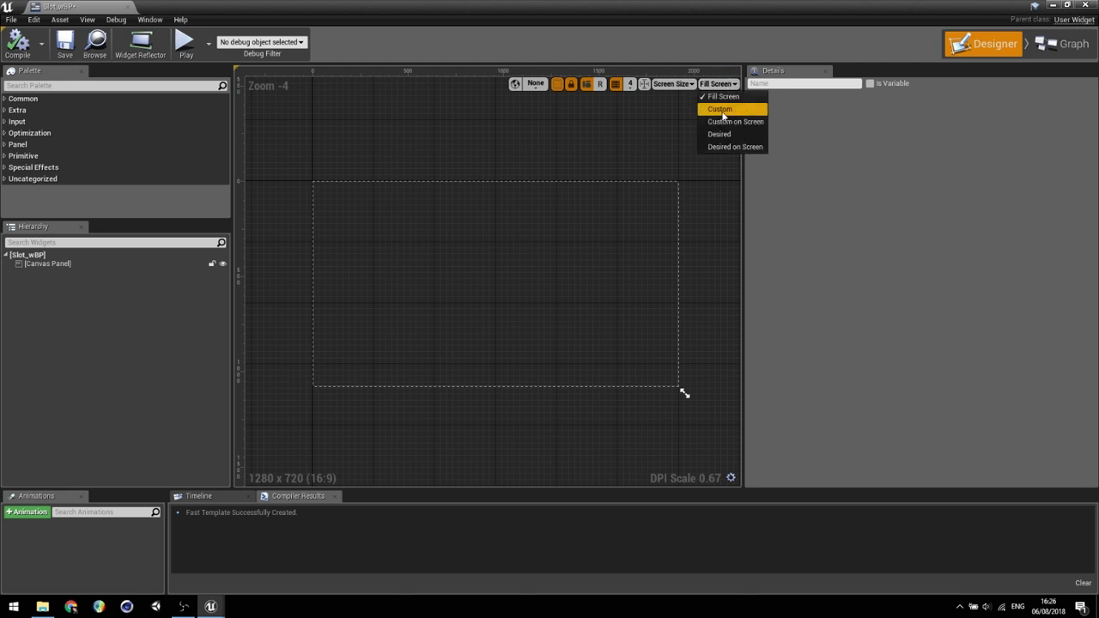
{"action": "left_click", "coordinate": [721, 109]}
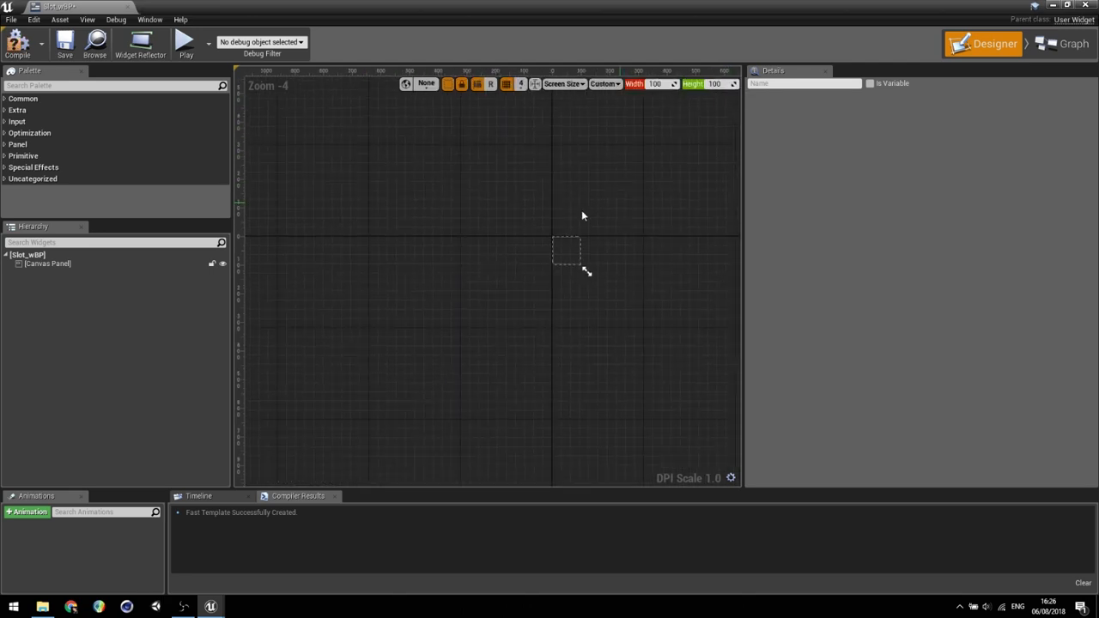
{"action": "scroll", "coordinate": [584, 215], "scroll_direction": "up", "scroll_amount": 7}
{"action": "right_click_drag", "start_coordinate": [525, 224], "coordinate": [443, 212]}
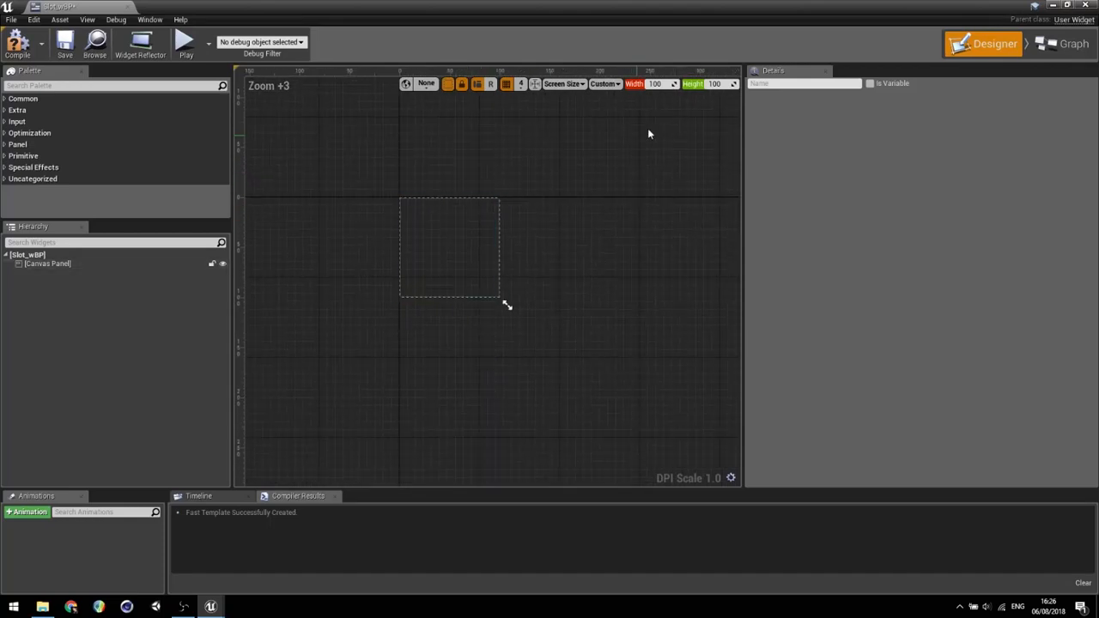
{"action": "left_click", "coordinate": [661, 84]}
{"action": "type", "text": "200"}
{"action": "key", "text": "Tab"}
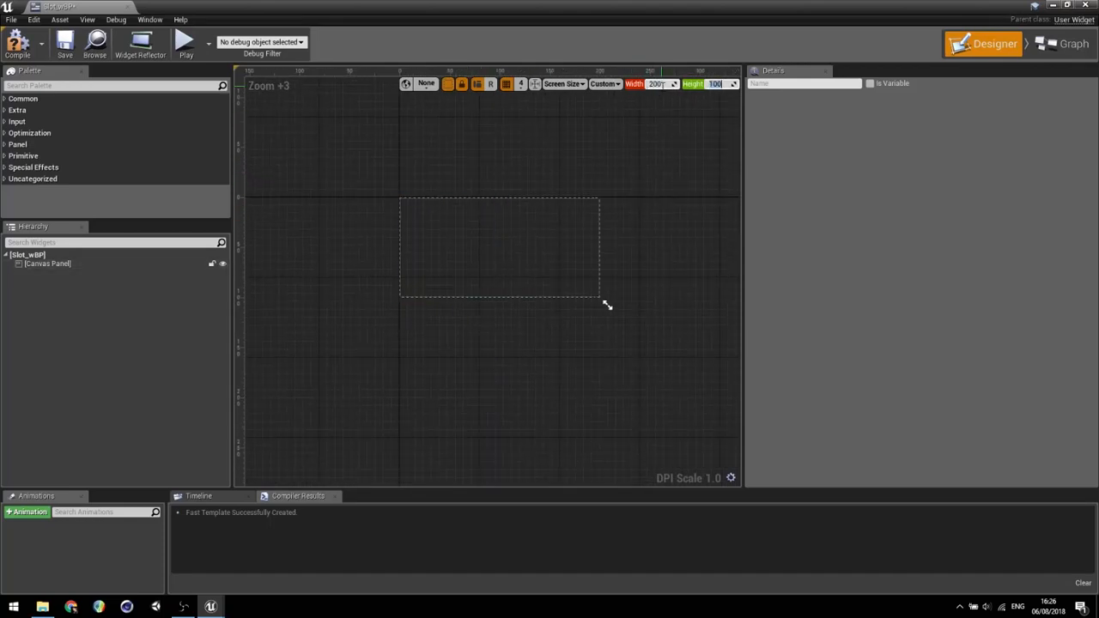
{"action": "type", "text": "200"}
{"action": "key", "text": "Return"}
{"action": "right_click_drag", "start_coordinate": [669, 210], "coordinate": [671, 179]}
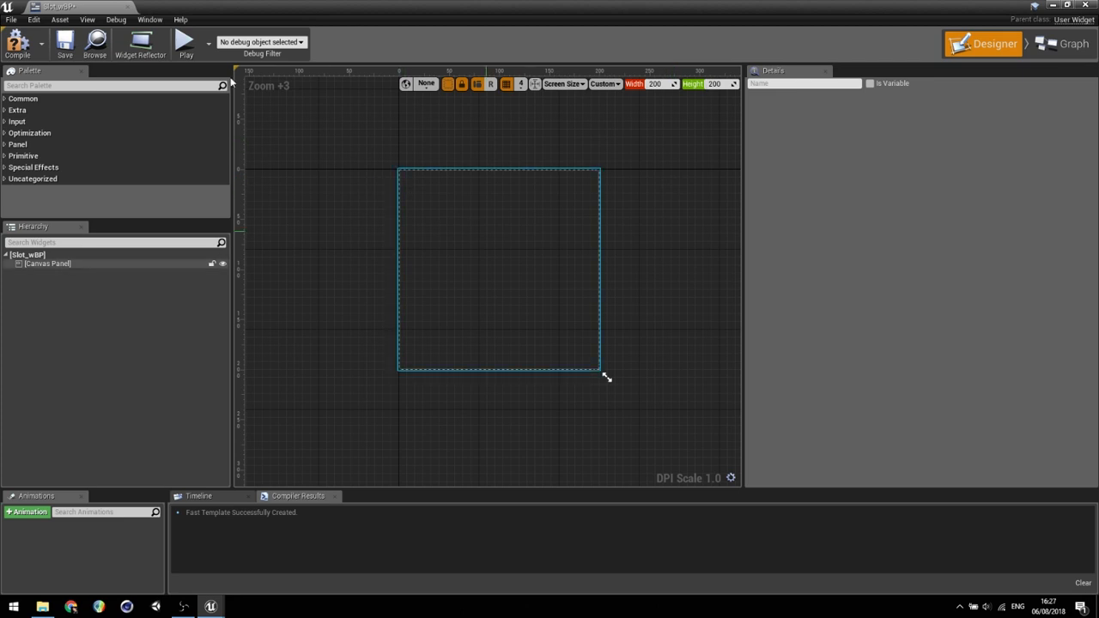
- Find the Button widget in the palette and place one on the canvas at about X 52, Y 48
{"action": "left_click", "coordinate": [84, 87]}
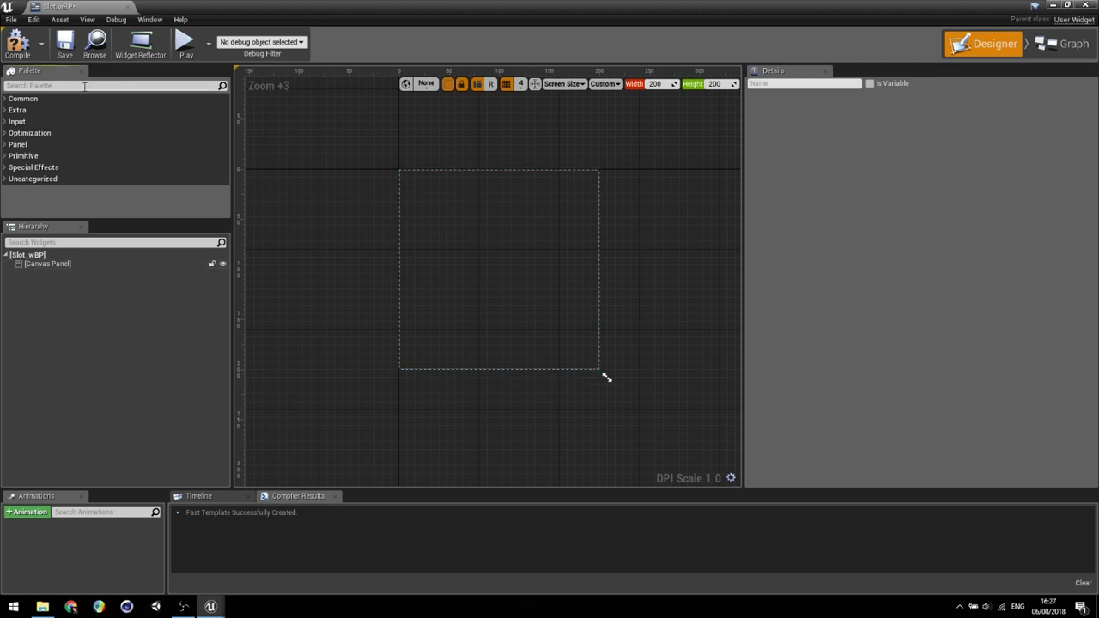
{"action": "type", "text": "button"}
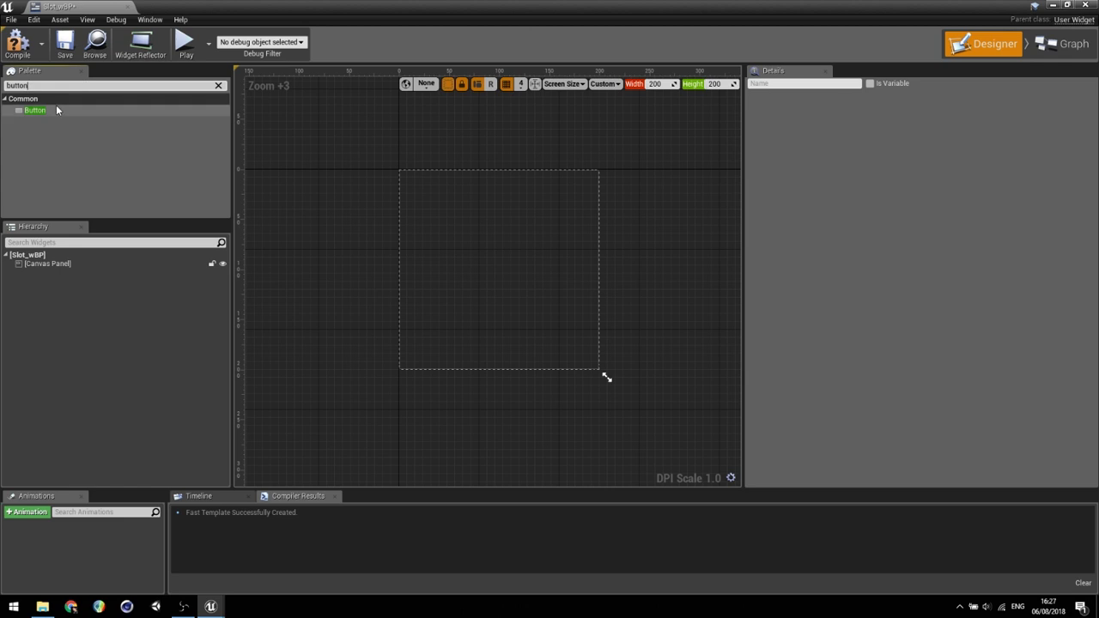
{"action": "left_click_drag", "start_coordinate": [138, 131], "coordinate": [556, 243]}
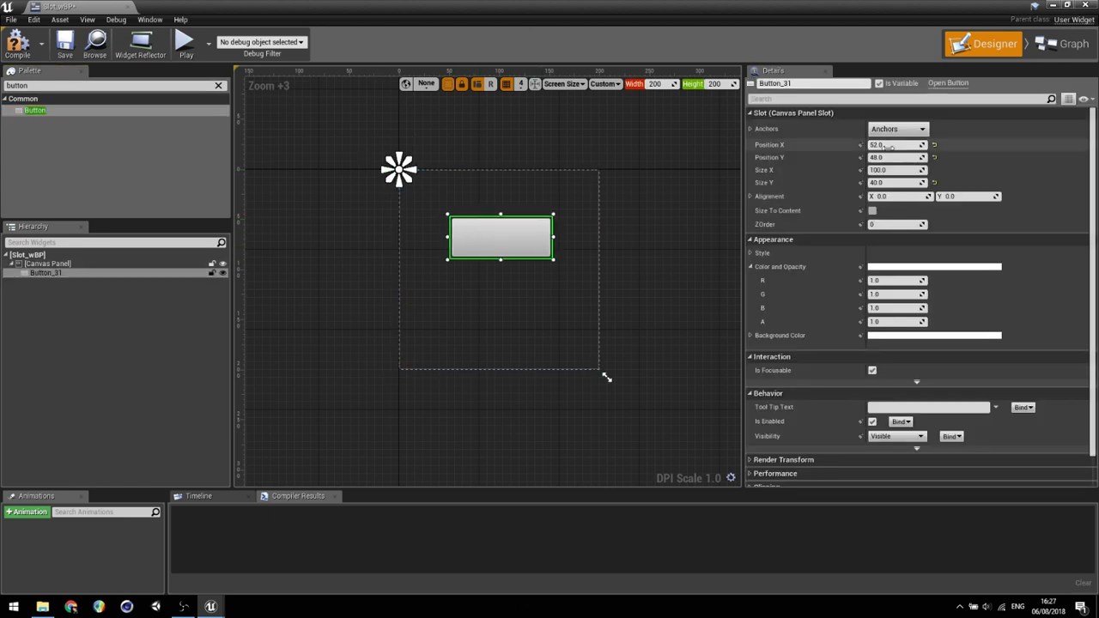
- Anchor the button to stretch across the whole canvas and set its left, top, right and bottom offsets to 0
{"action": "left_click", "coordinate": [922, 129]}
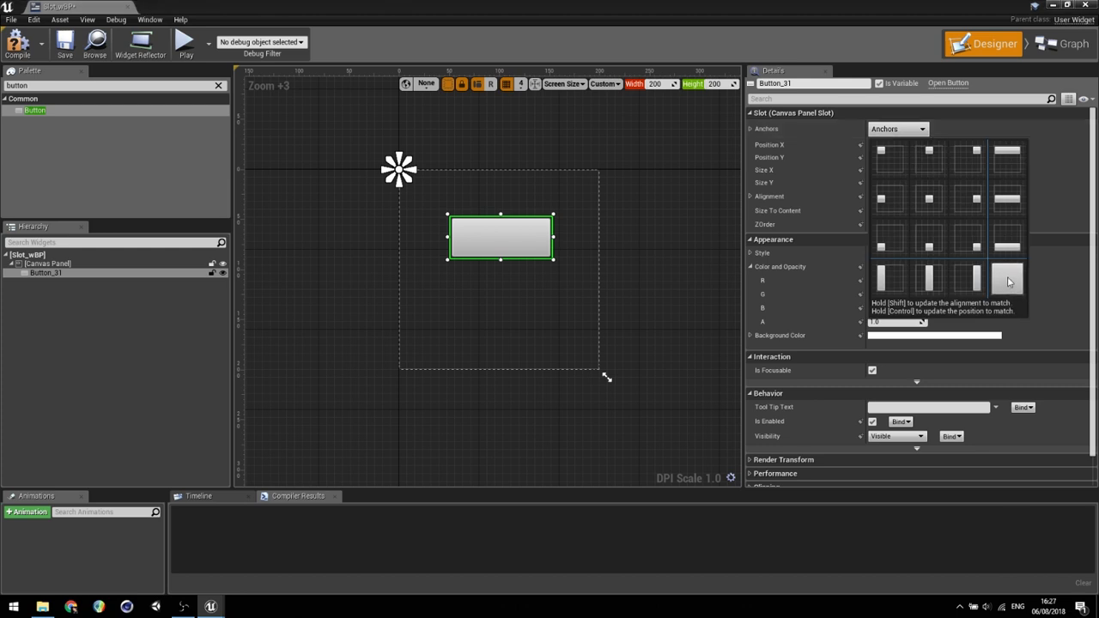
{"action": "left_click", "coordinate": [1006, 283]}
{"action": "left_click", "coordinate": [890, 144]}
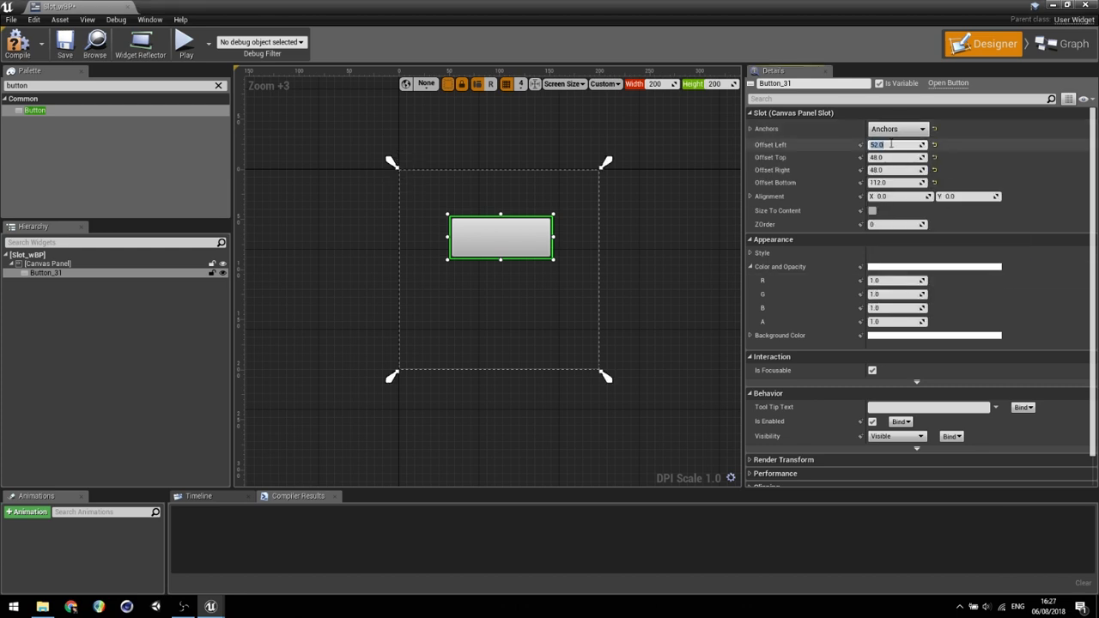
{"action": "type", "text": "0"}
{"action": "key", "text": "Tab"}
{"action": "type", "text": "0"}
{"action": "key", "text": "Tab"}
{"action": "type", "text": "0"}
{"action": "key", "text": "Tab"}
{"action": "type", "text": "0"}
{"action": "key", "text": "Return"}
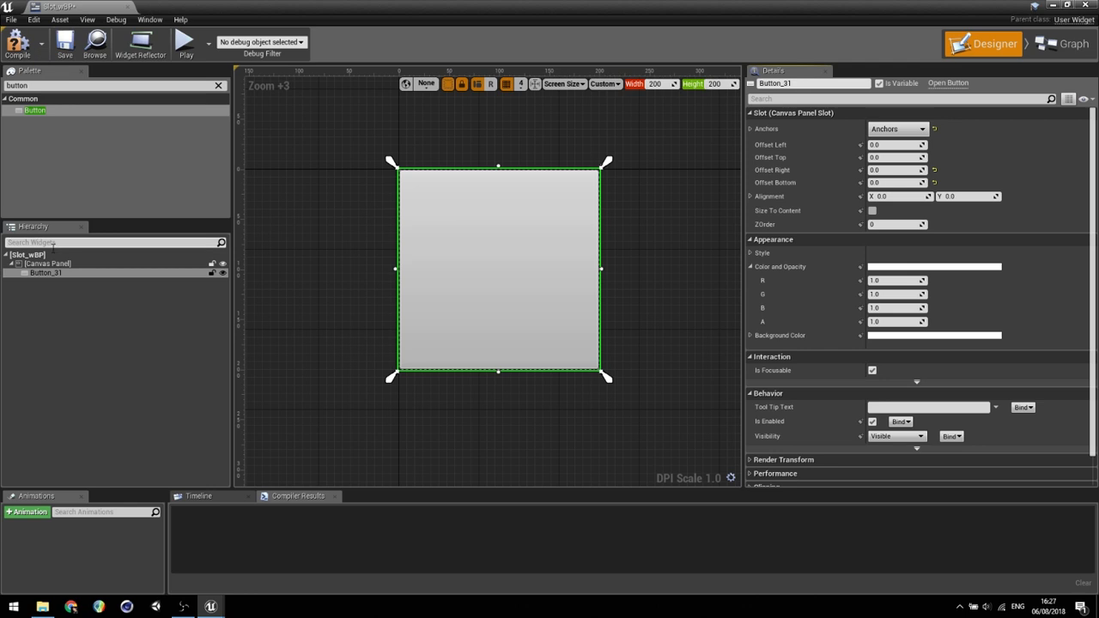
- Rename the button in the widget hierarchy as SlotButton
{"action": "left_click", "coordinate": [44, 273]}
{"action": "key", "text": "F2"}
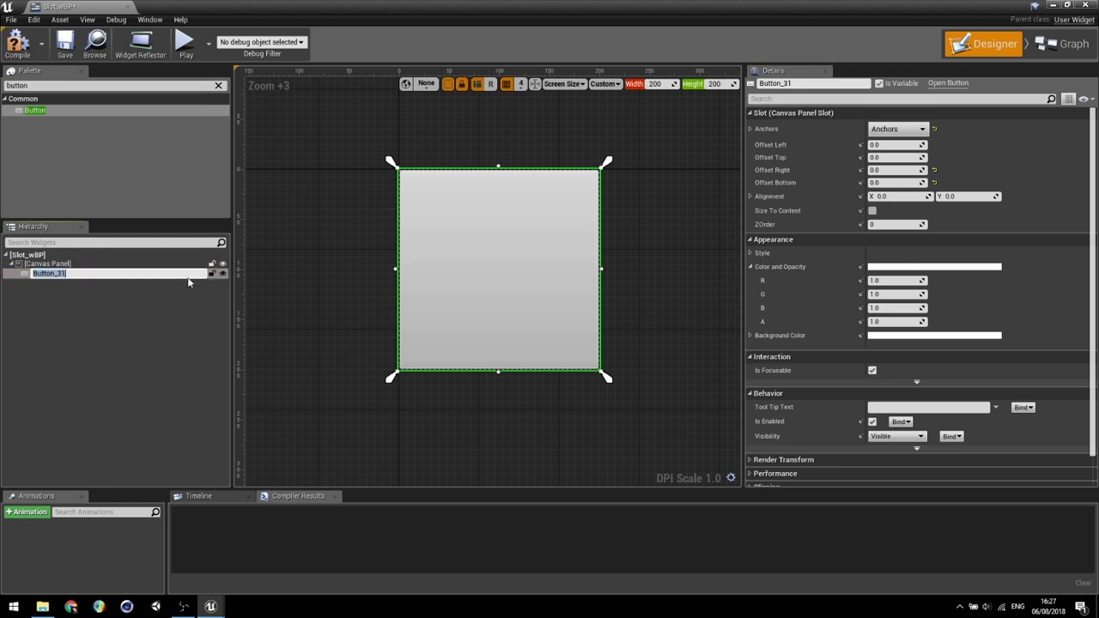
{"action": "type", "text": "SlotButton"}
{"action": "key", "text": "Return"}
- Add an Image widget as a child of SlotButton and set its horizontal and vertical alignment to fill
{"action": "left_click", "coordinate": [97, 86]}
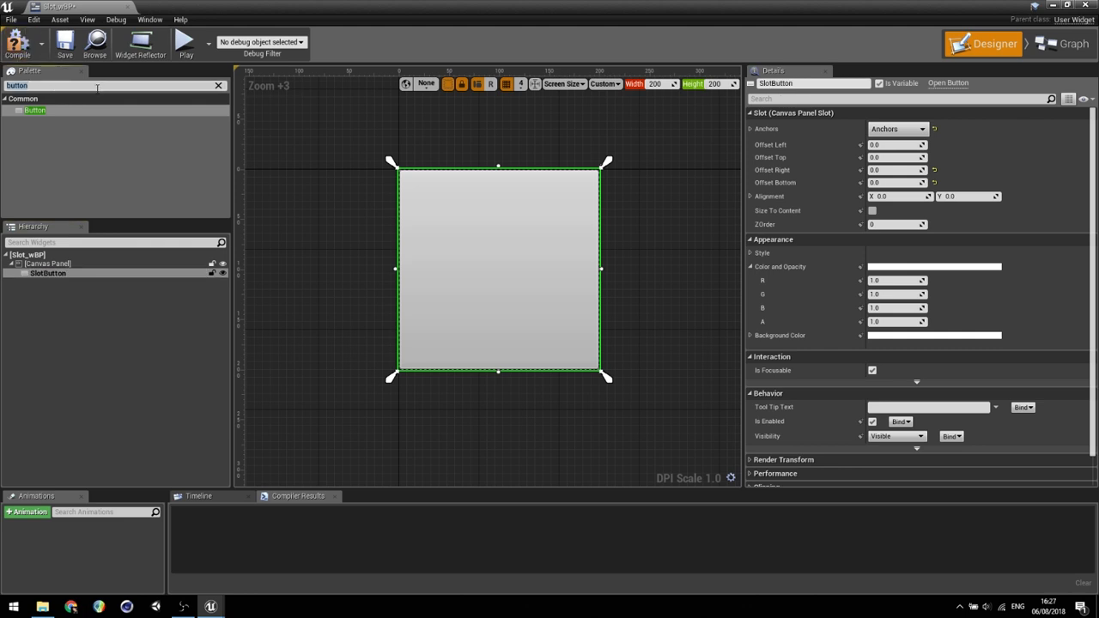
{"action": "type", "text": "image"}
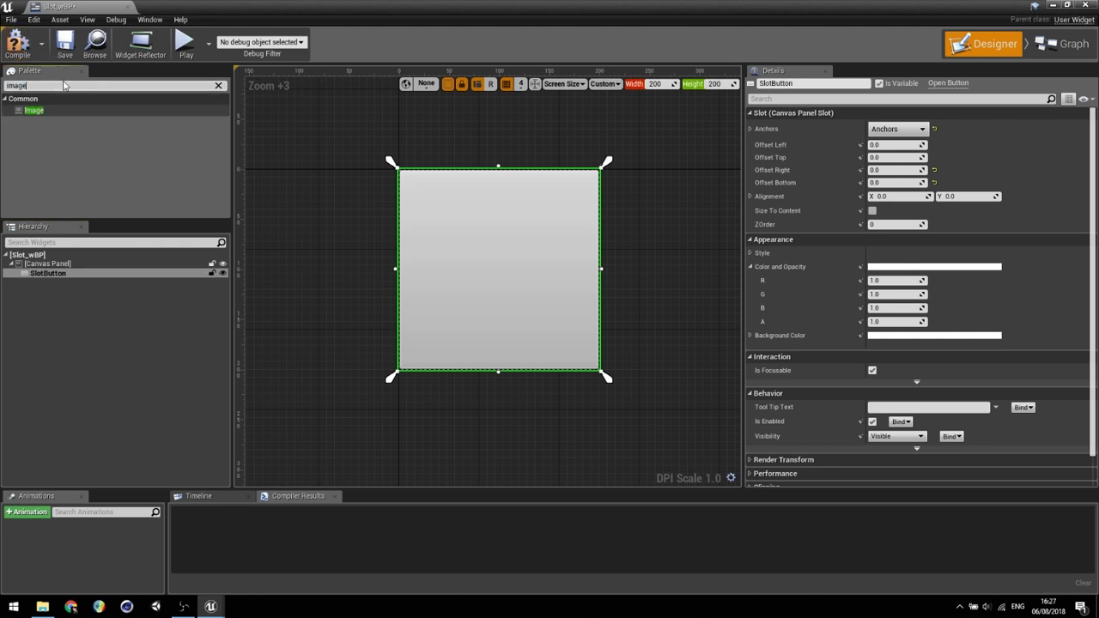
{"action": "left_click_drag", "start_coordinate": [34, 110], "coordinate": [95, 274]}
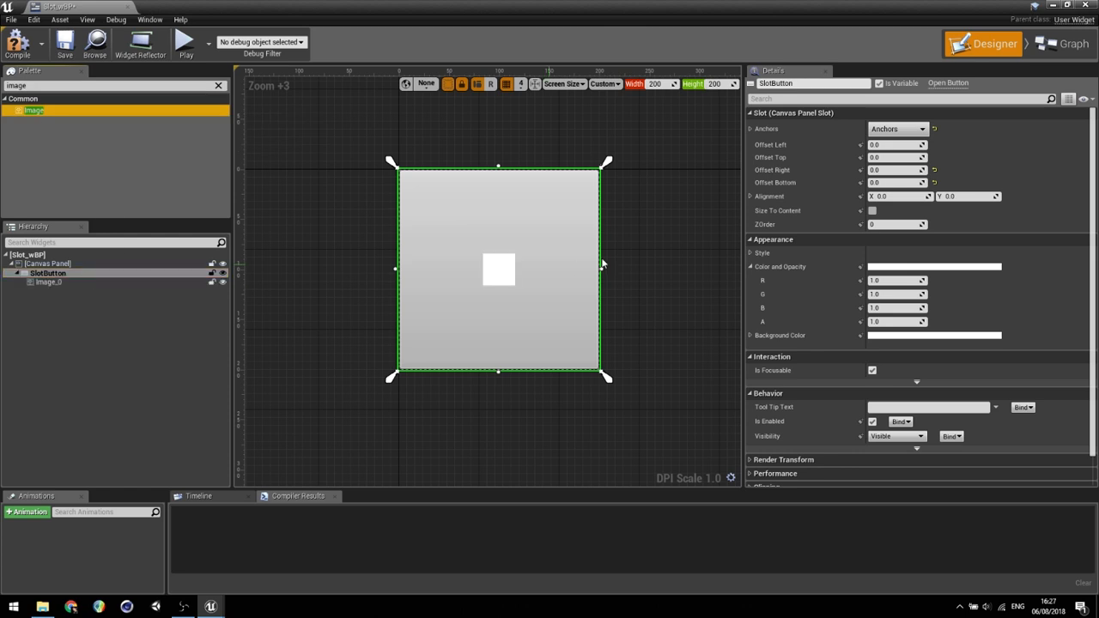
{"action": "left_click", "coordinate": [510, 276]}
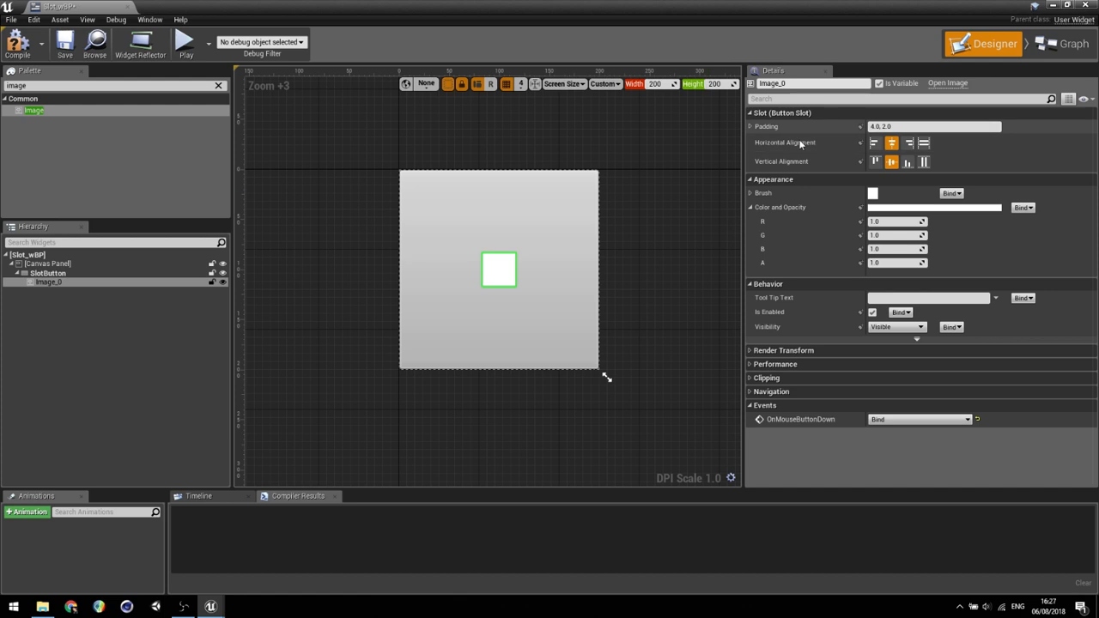
{"action": "left_click", "coordinate": [923, 143]}
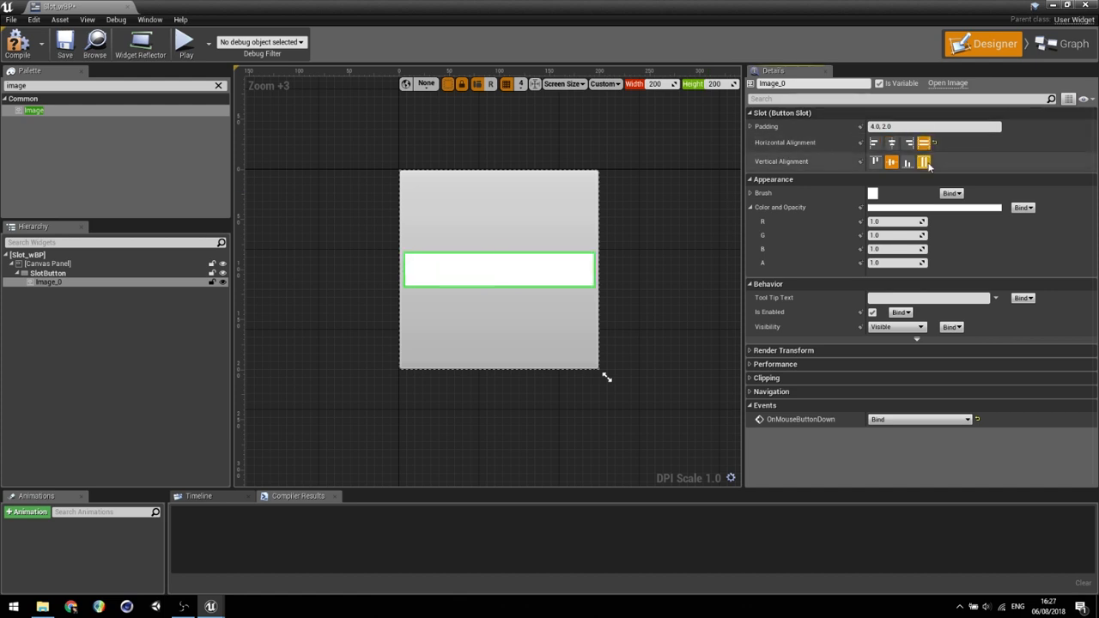
{"action": "left_click", "coordinate": [926, 163]}
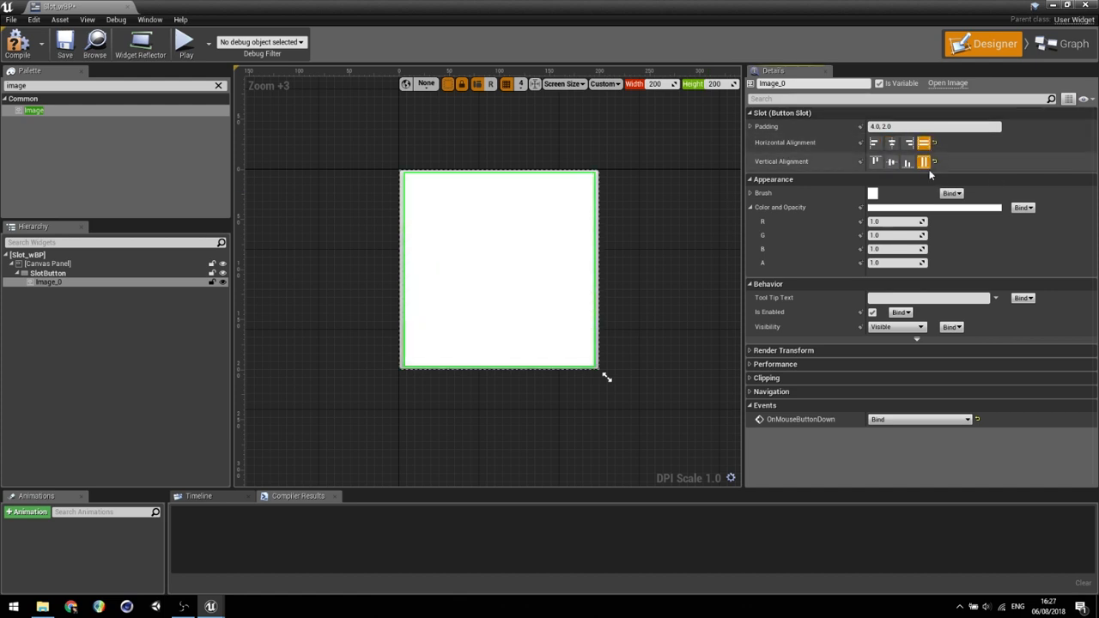
- Rename the image inside SlotButton as SlotImage
{"action": "left_click", "coordinate": [45, 285]}
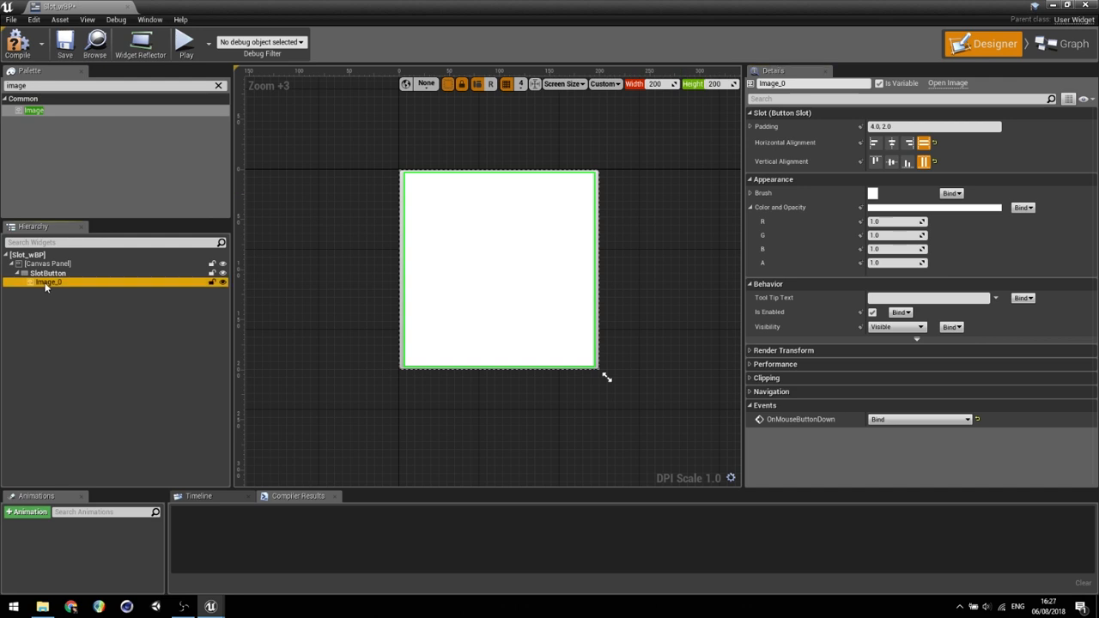
{"action": "left_click", "coordinate": [46, 283]}
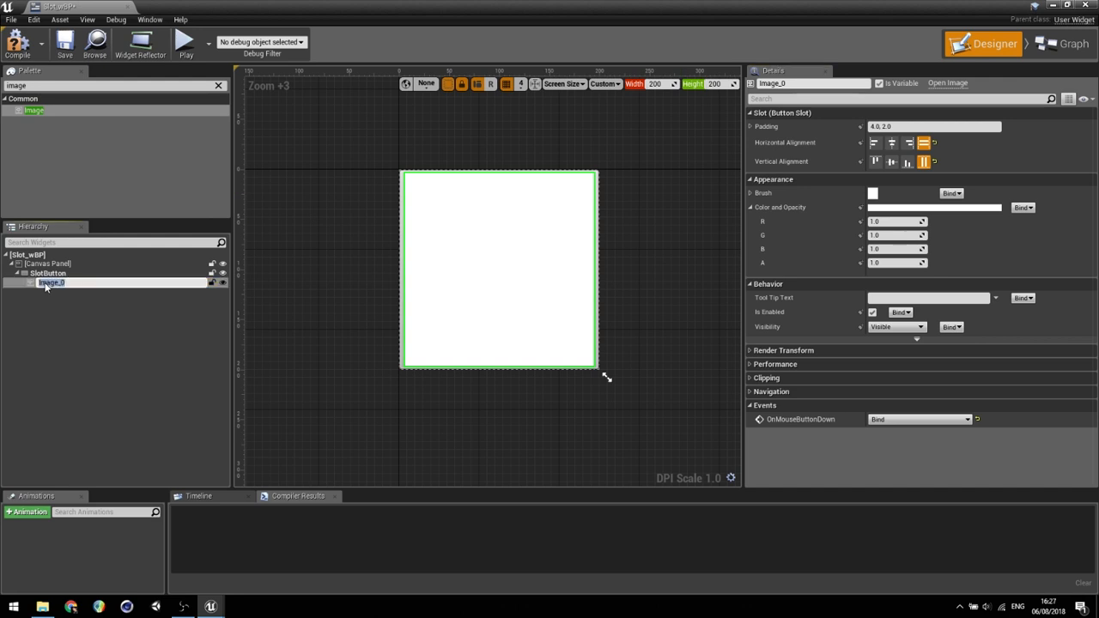
{"action": "type", "text": "SlotImage"}
{"action": "key", "text": "Return"}
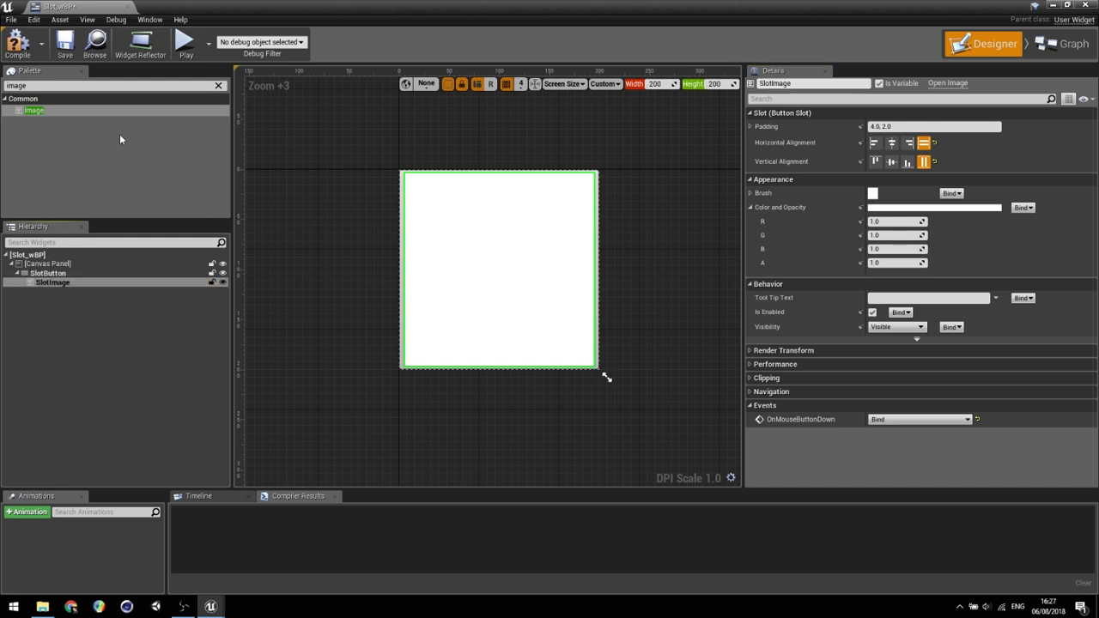
- Add a Text widget as a direct child of the Canvas Panel, outside SlotButton
{"action": "left_click", "coordinate": [103, 86]}
{"action": "type", "text": "te"}
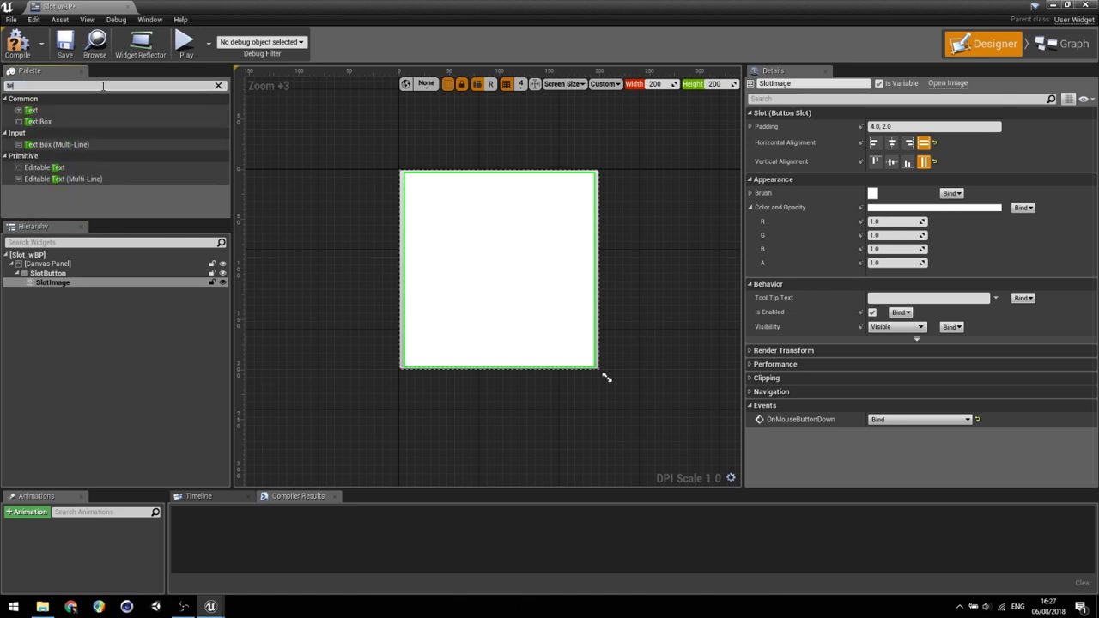
{"action": "type", "text": "xt"}
{"action": "left_click_drag", "start_coordinate": [31, 110], "coordinate": [444, 225]}
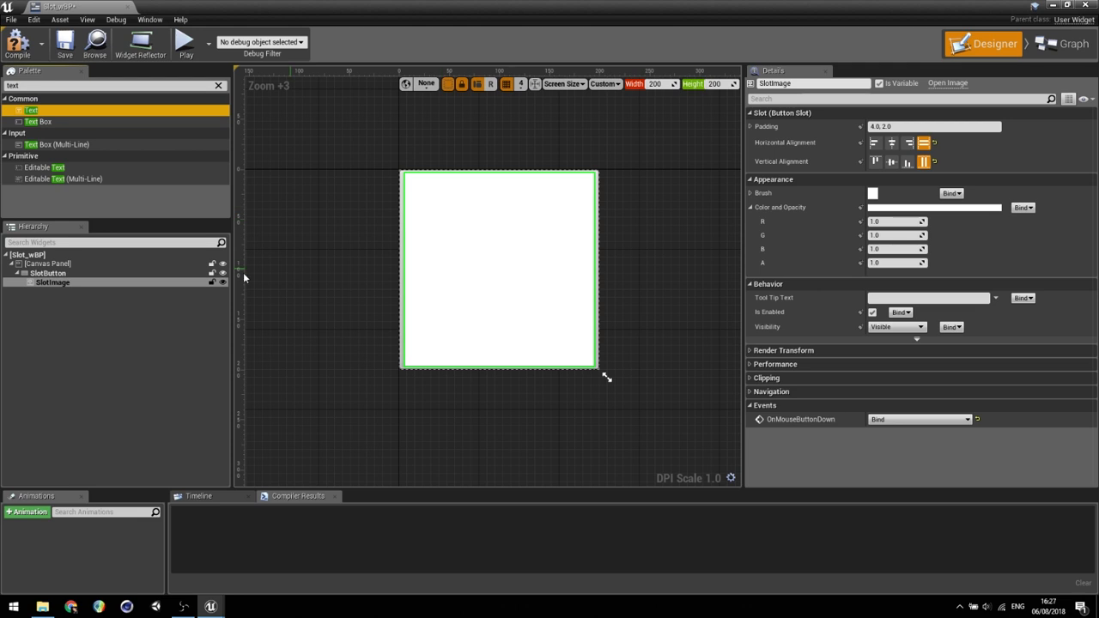
{"action": "left_click_drag", "start_coordinate": [31, 110], "coordinate": [67, 263]}
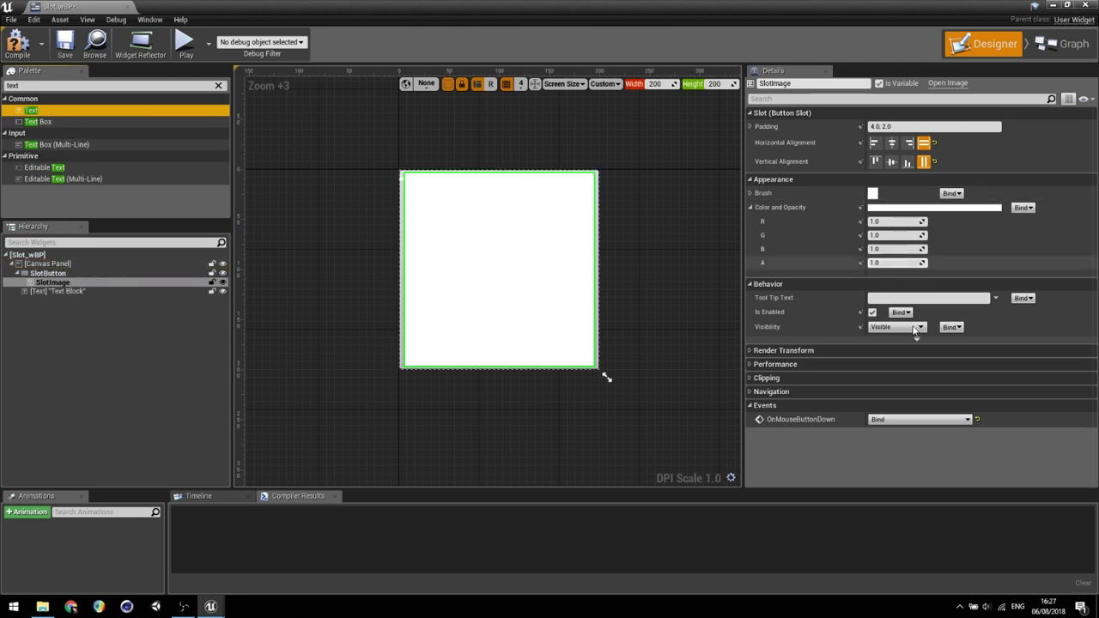
- Set the new text block's color to black (hex 000000FF)
{"action": "left_click", "coordinate": [896, 208]}
{"action": "left_click_drag", "start_coordinate": [816, 293], "coordinate": [817, 383]}
{"action": "left_click", "coordinate": [865, 482]}
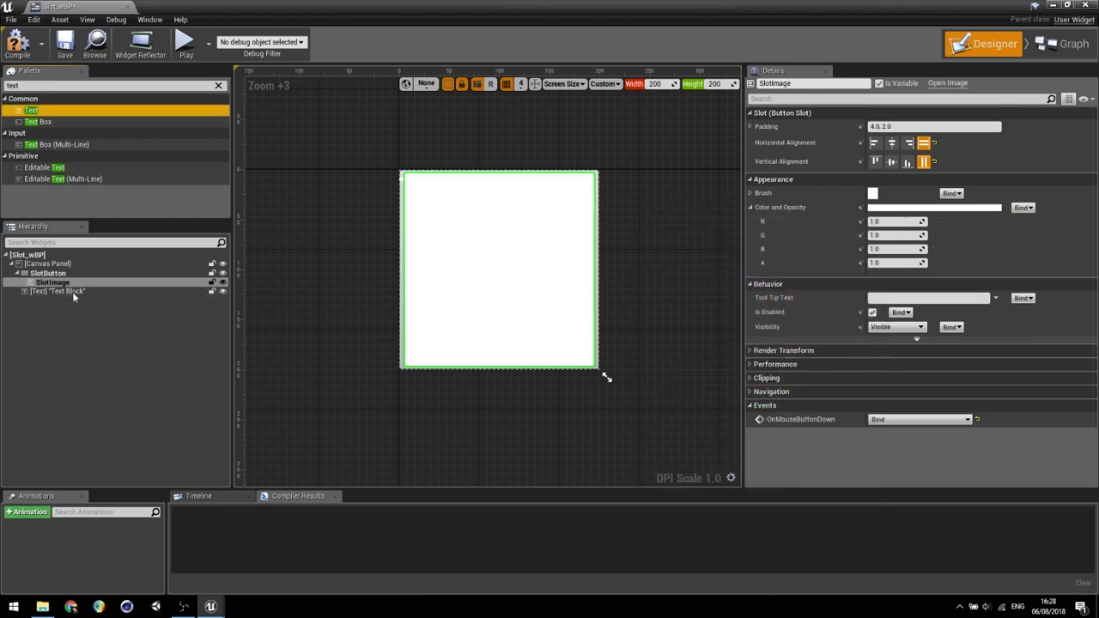
{"action": "left_click", "coordinate": [72, 292]}
{"action": "left_click", "coordinate": [892, 288]}
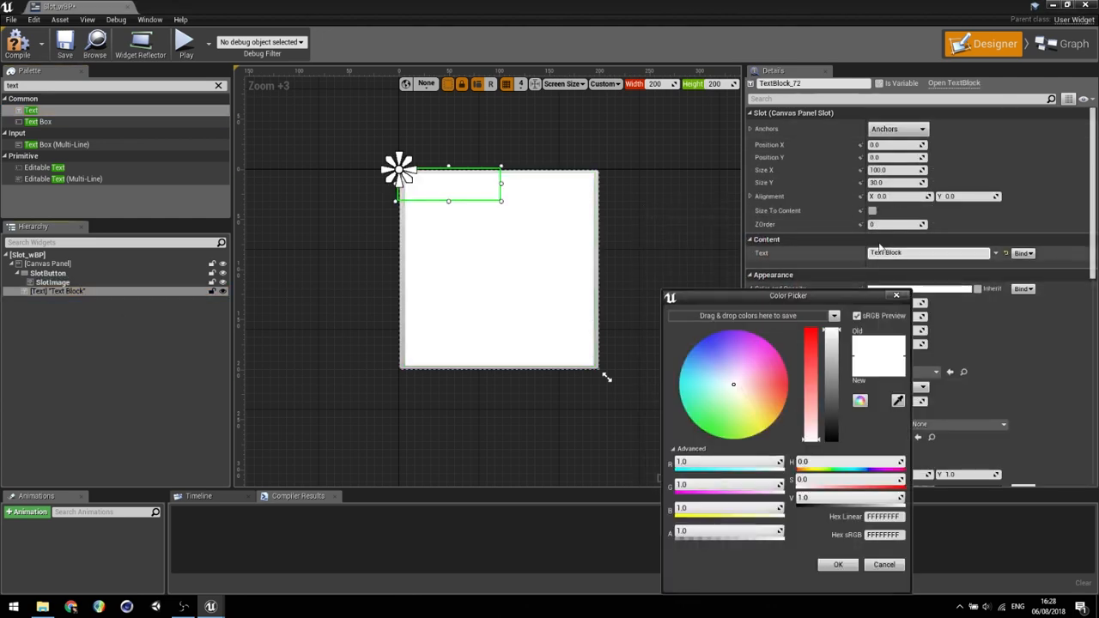
{"action": "left_click_drag", "start_coordinate": [831, 345], "coordinate": [831, 442]}
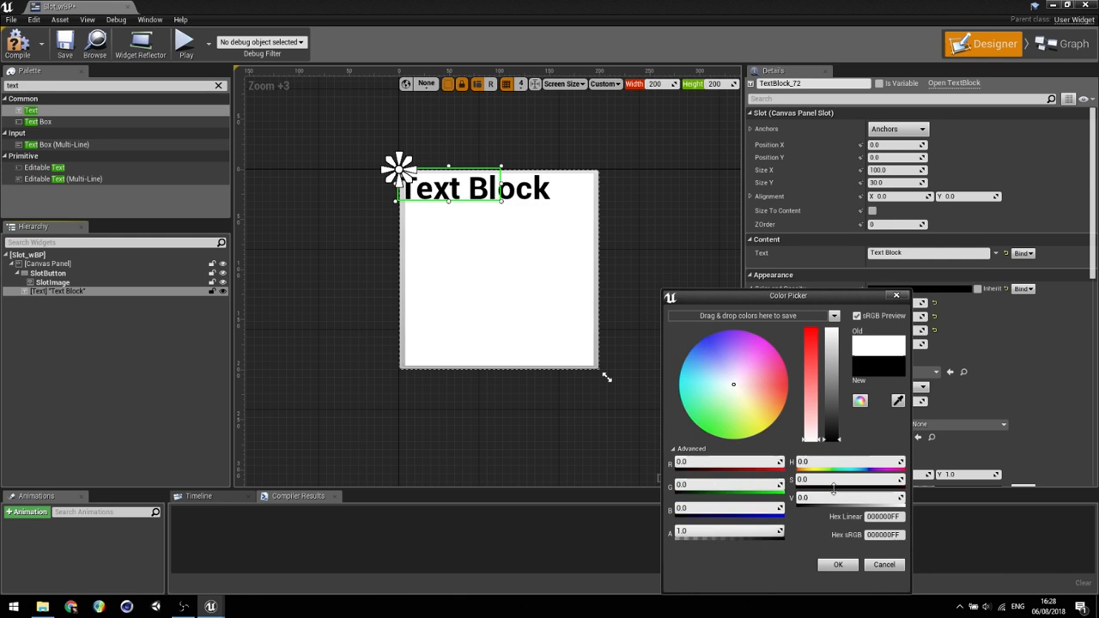
{"action": "left_click", "coordinate": [836, 565]}
- Center-justify the text block and fit it across the slot's lower edge, nearly full width and about 33 high
{"action": "scroll", "coordinate": [1054, 348], "scroll_direction": "down", "scroll_amount": 2}
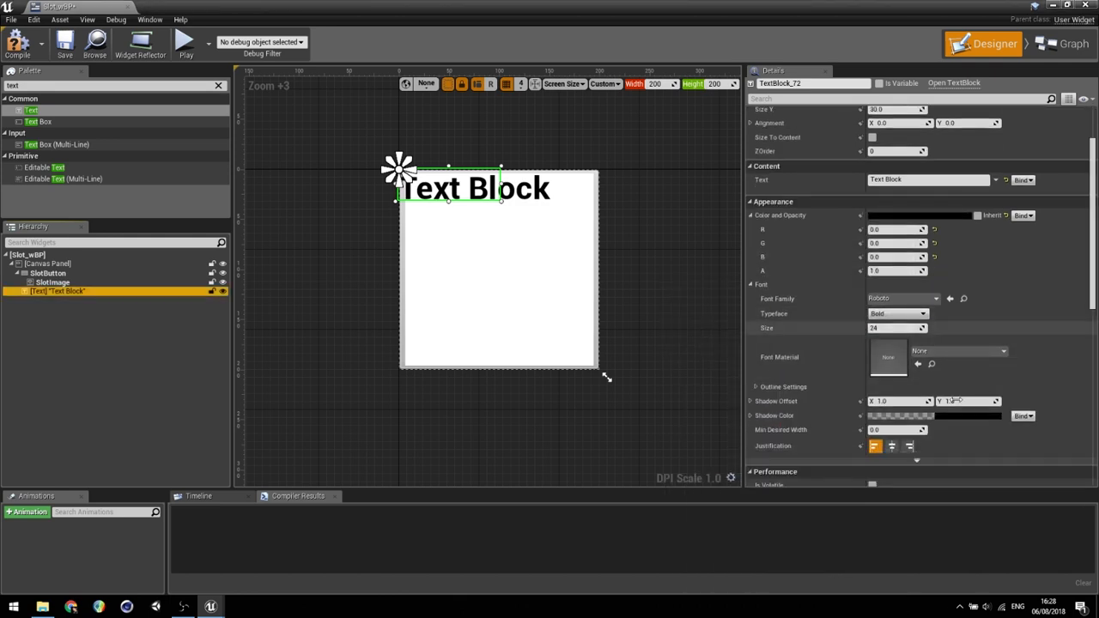
{"action": "left_click", "coordinate": [891, 445]}
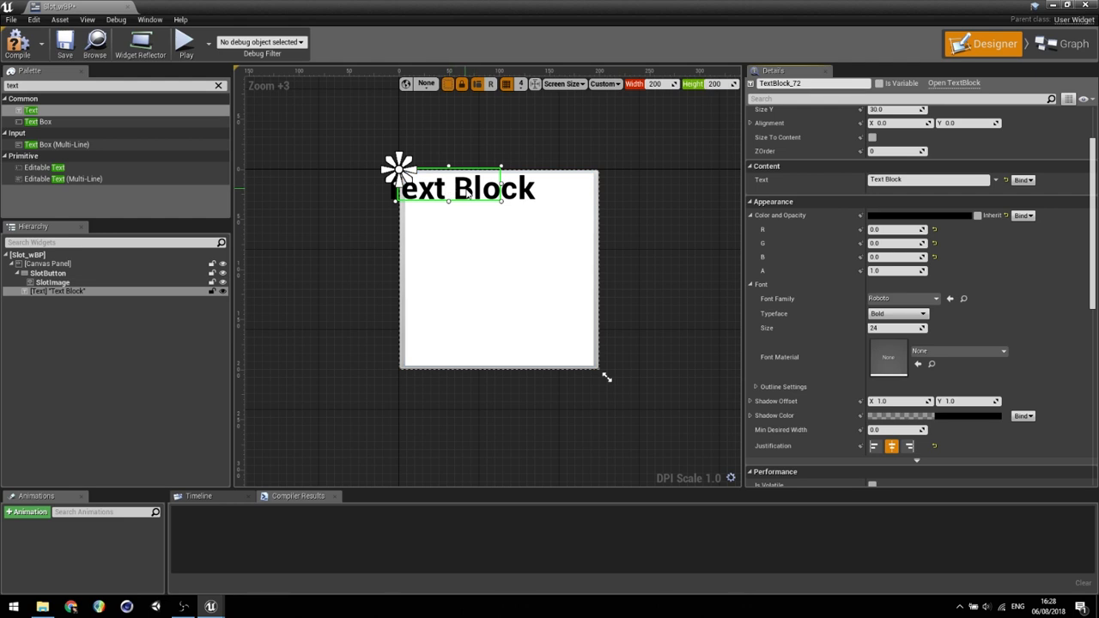
{"action": "left_click_drag", "start_coordinate": [468, 190], "coordinate": [592, 344]}
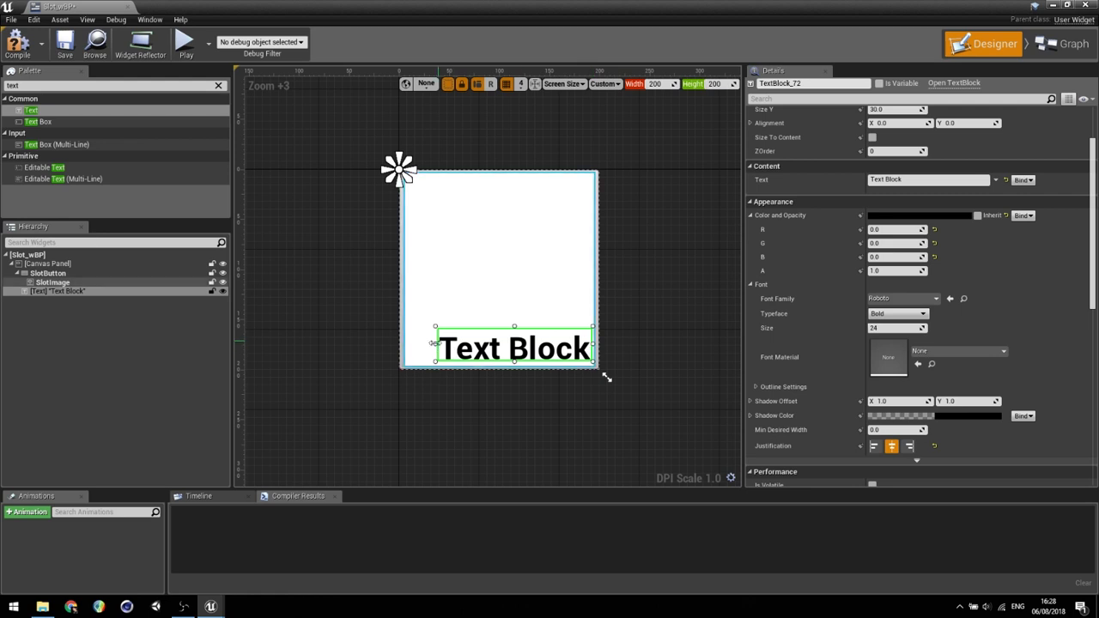
{"action": "left_click_drag", "start_coordinate": [433, 343], "coordinate": [402, 343]}
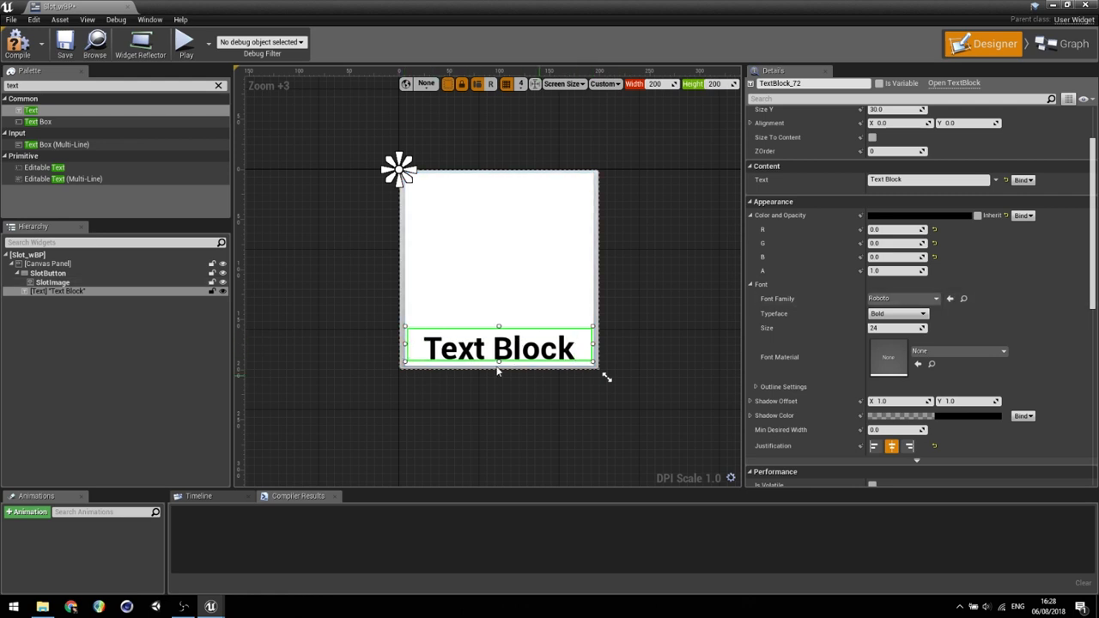
{"action": "left_click_drag", "start_coordinate": [499, 327], "coordinate": [498, 323]}
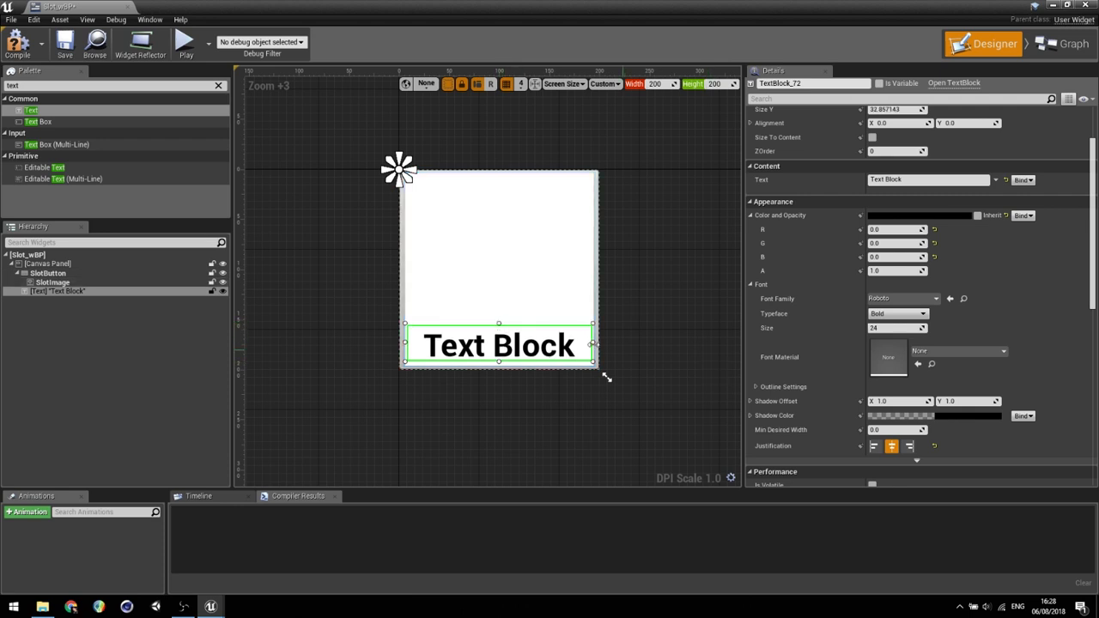
- Rename the text block in the widget hierarchy as itemName
{"action": "left_click", "coordinate": [45, 292]}
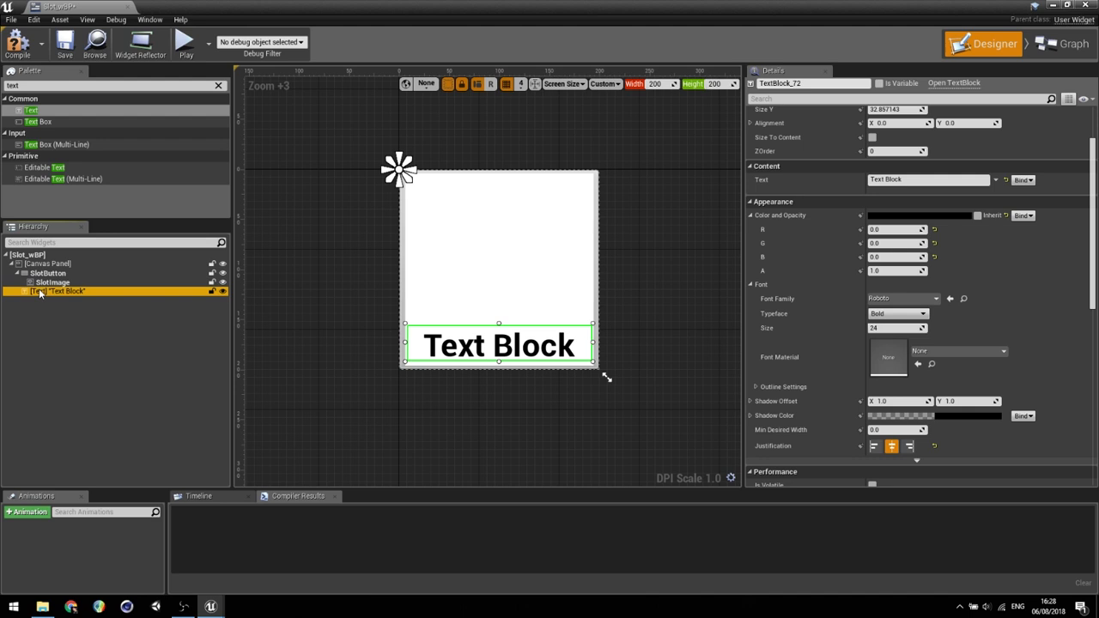
{"action": "key", "text": "F2"}
{"action": "type", "text": "itemName"}
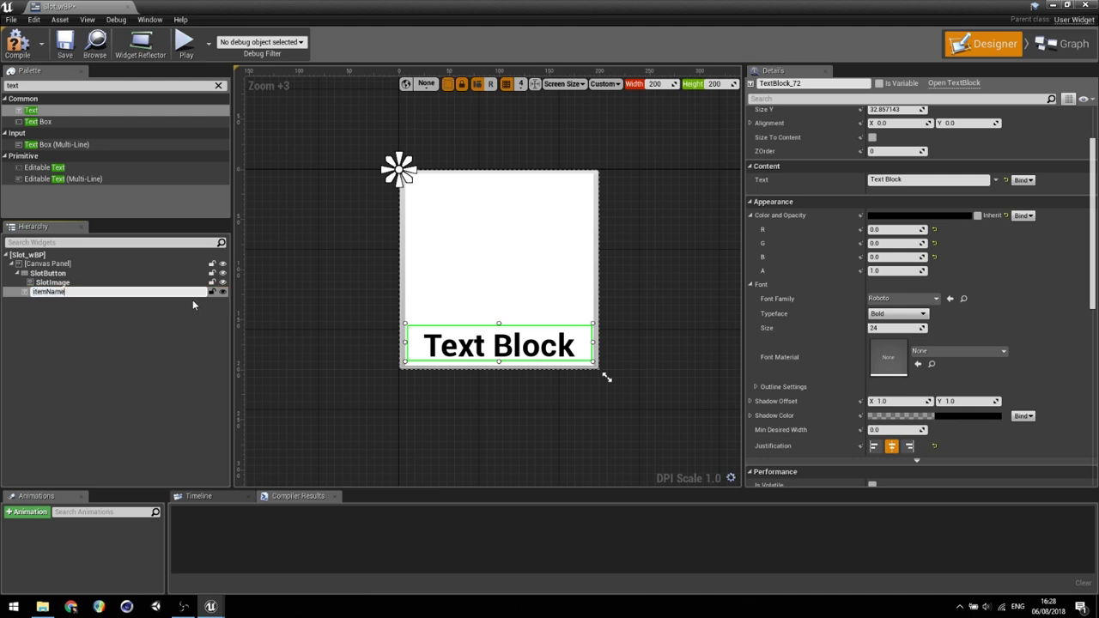
{"action": "key", "text": "Return"}
- Add another Image widget to the canvas at the slot's upper-left corner
{"action": "left_click", "coordinate": [107, 85]}
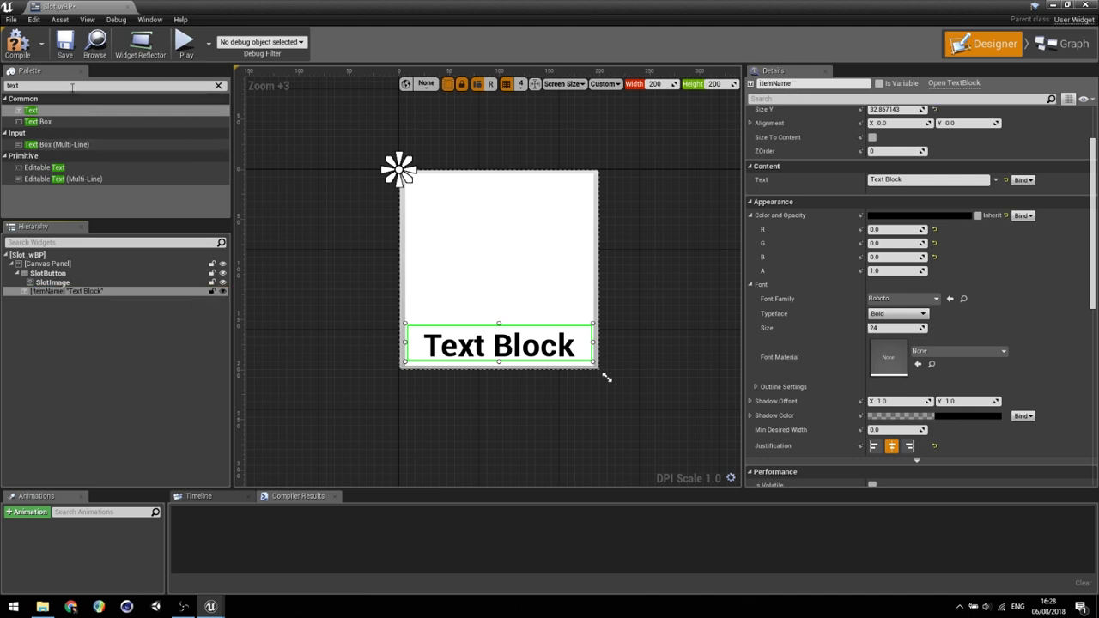
{"action": "type", "text": "image"}
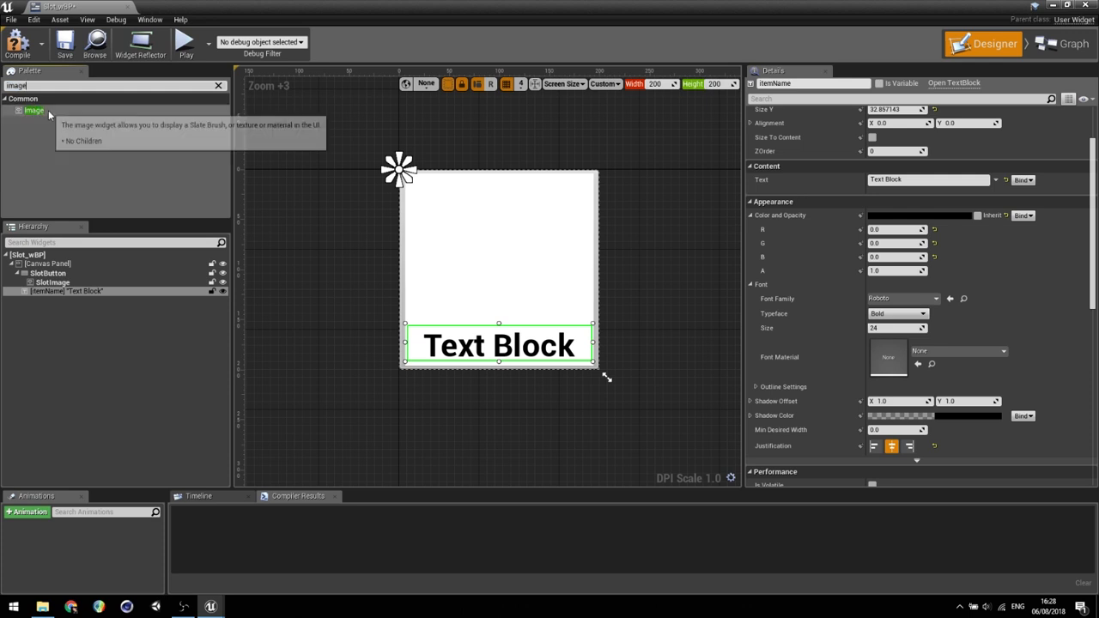
{"action": "left_click_drag", "start_coordinate": [101, 112], "coordinate": [445, 189]}
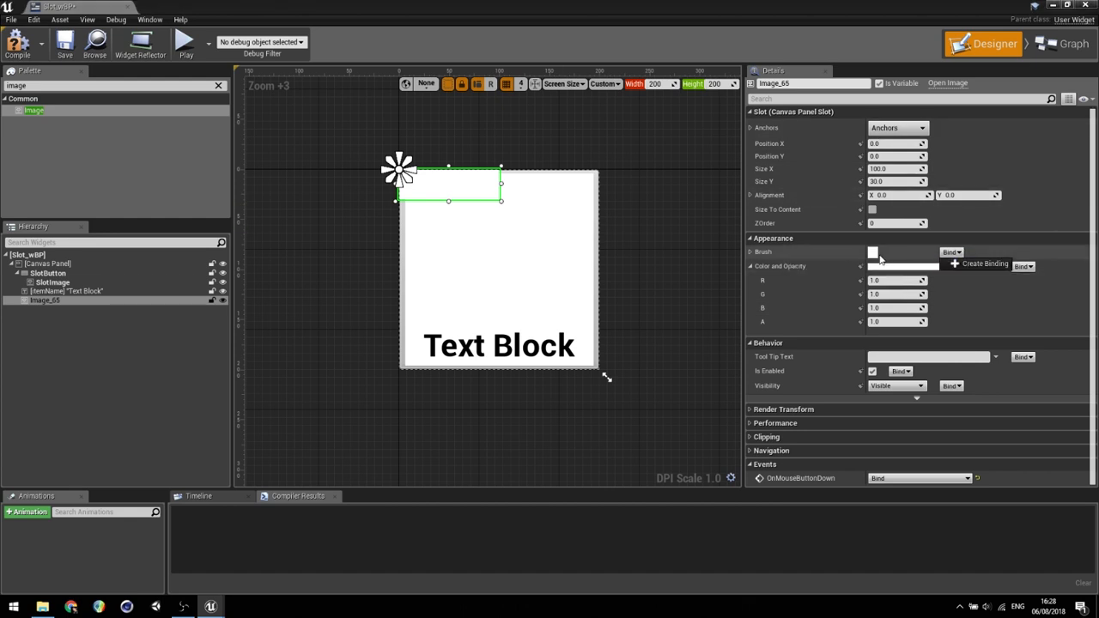
- Import notificationDot.png from RawAssets into the Inventory folder and assign it as the new image's brush
{"action": "left_click", "coordinate": [881, 258]}
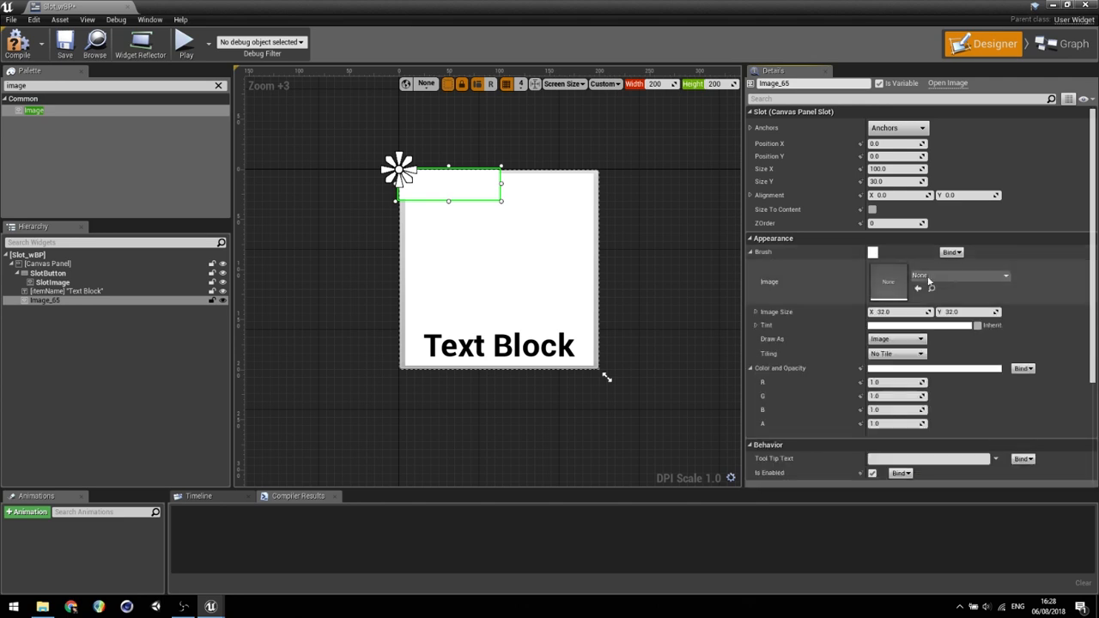
{"action": "double_click", "coordinate": [889, 11]}
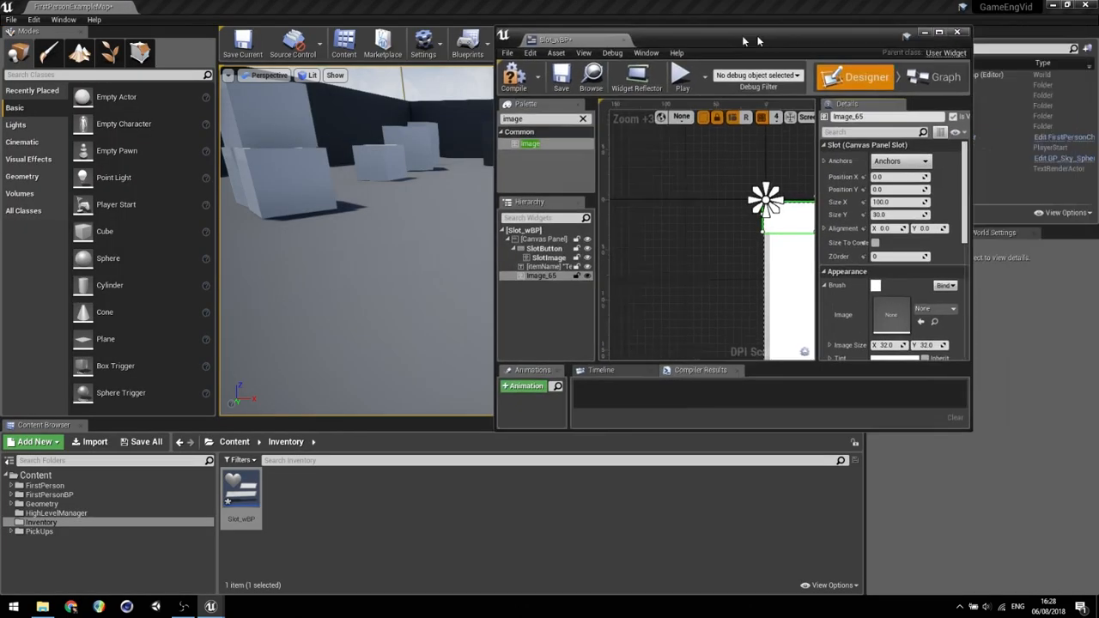
{"action": "right_click", "coordinate": [283, 494]}
{"action": "left_click", "coordinate": [364, 228]}
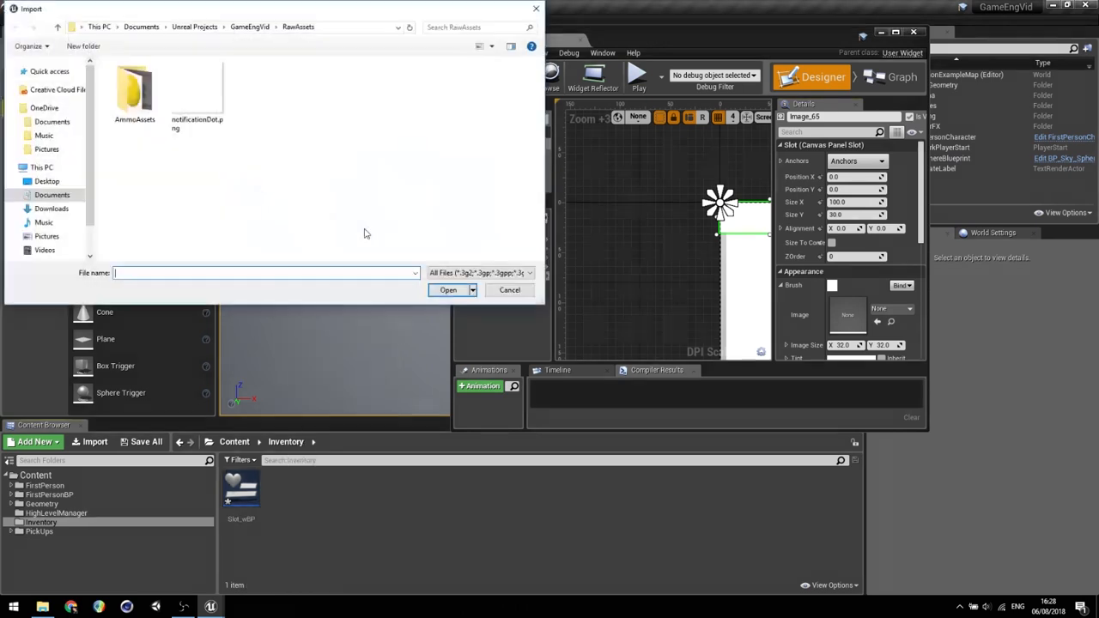
{"action": "left_click", "coordinate": [210, 102]}
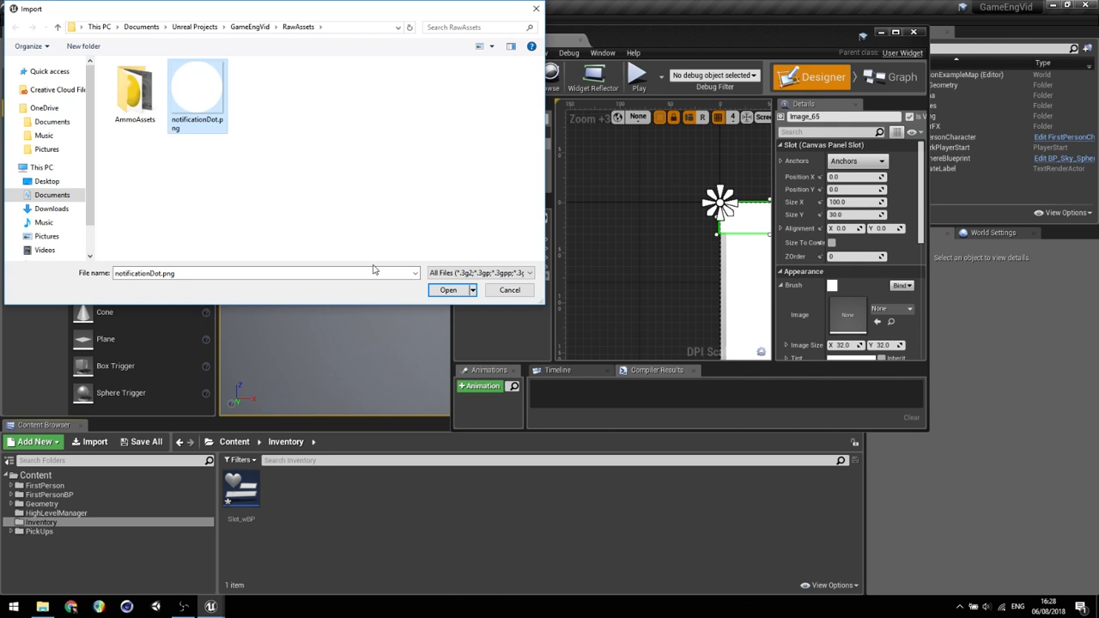
{"action": "left_click", "coordinate": [448, 290]}
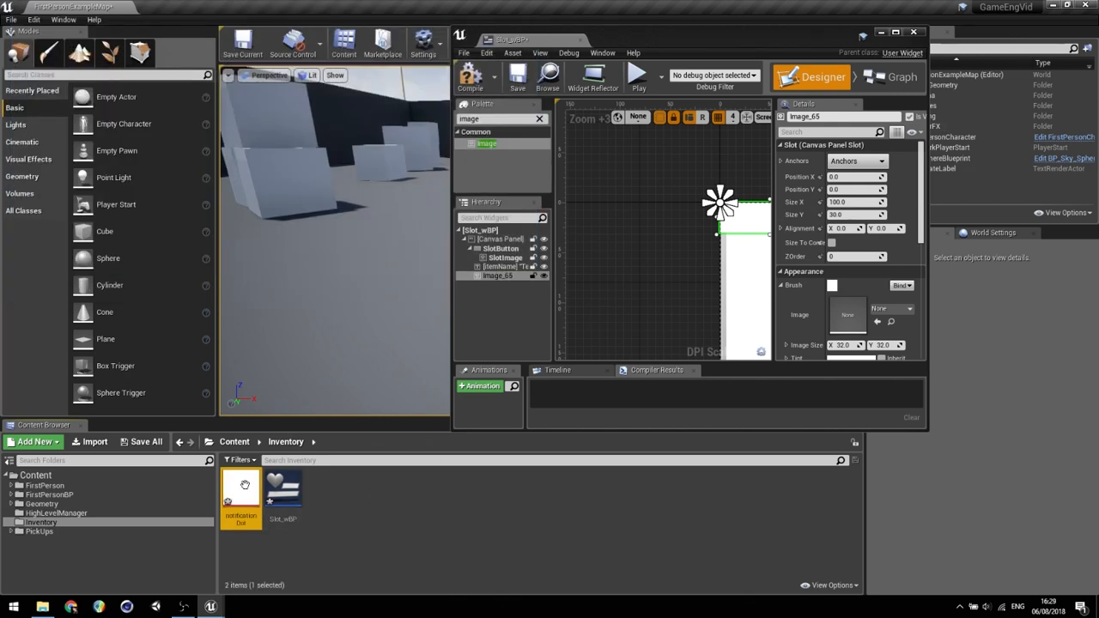
{"action": "left_click_drag", "start_coordinate": [241, 491], "coordinate": [850, 318]}
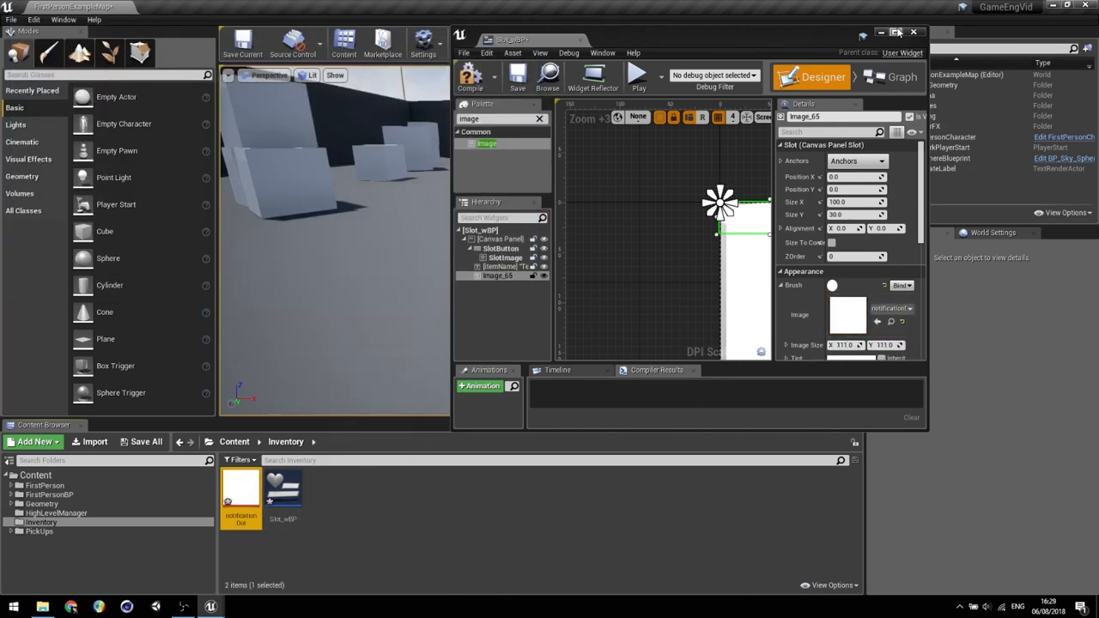
{"action": "left_click", "coordinate": [895, 32]}
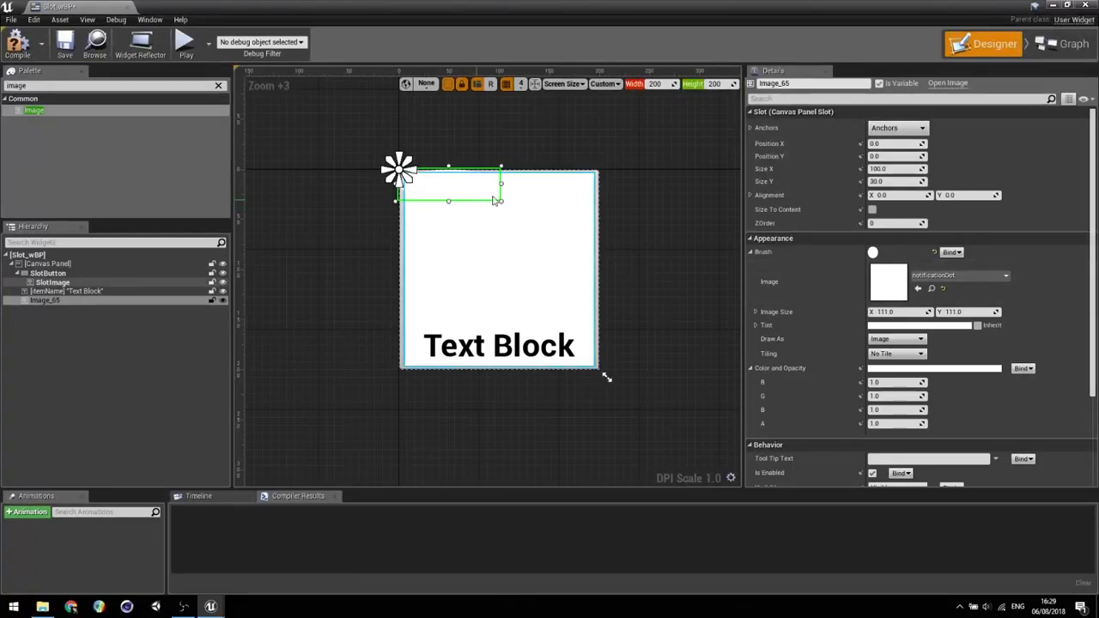
- Tint the notification dot image dark green (hex sRGB 159C00FF)
{"action": "left_click", "coordinate": [889, 326]}
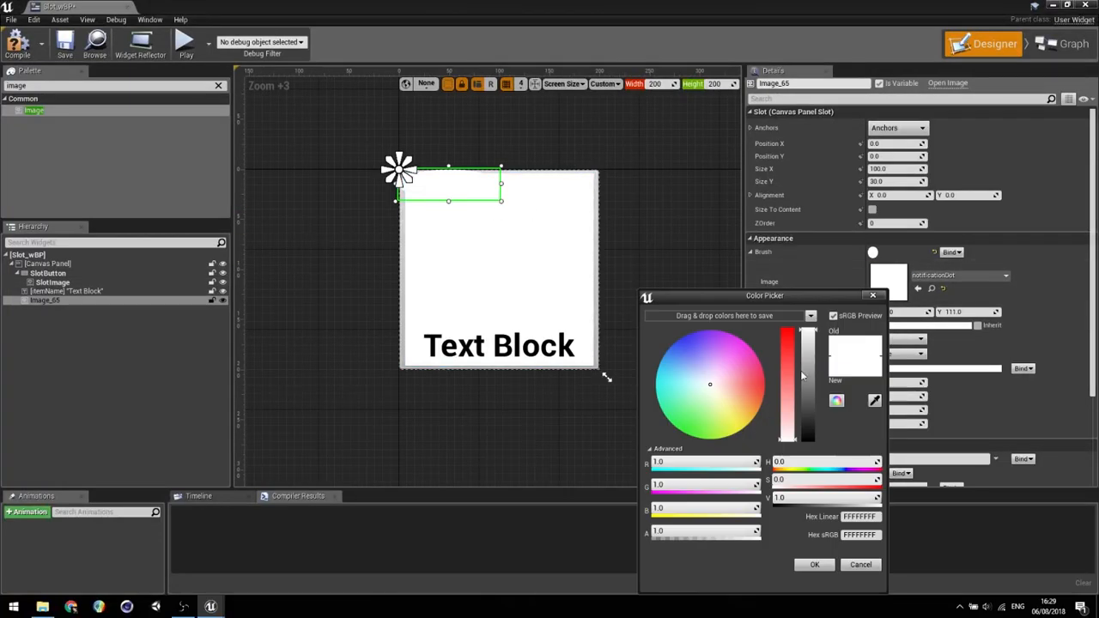
{"action": "left_click_drag", "start_coordinate": [710, 390], "coordinate": [688, 436]}
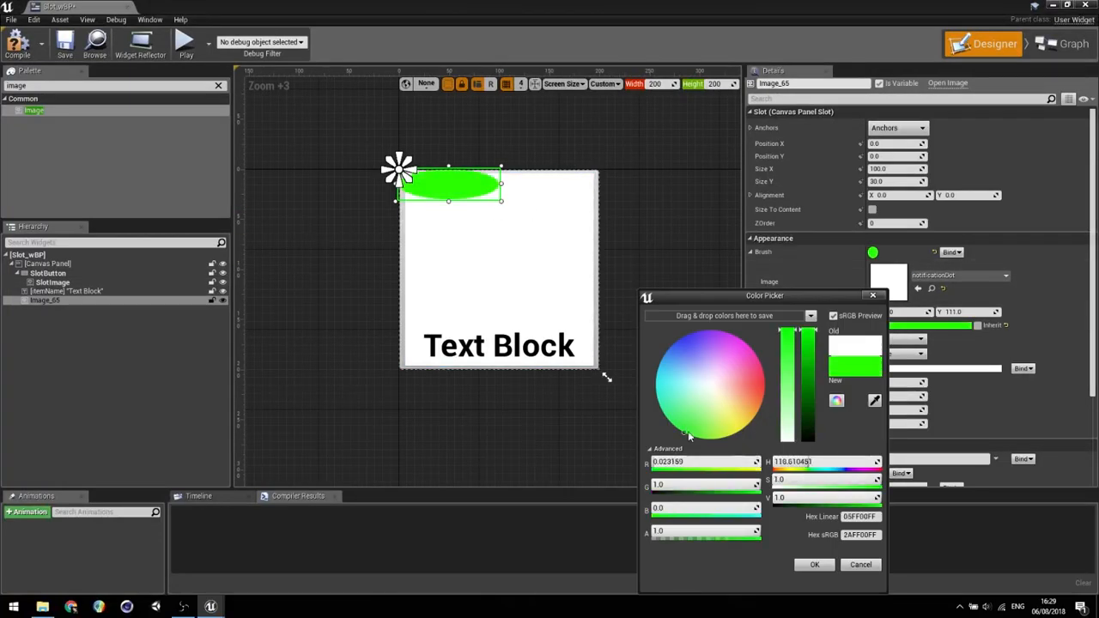
{"action": "left_click_drag", "start_coordinate": [813, 367], "coordinate": [824, 395]}
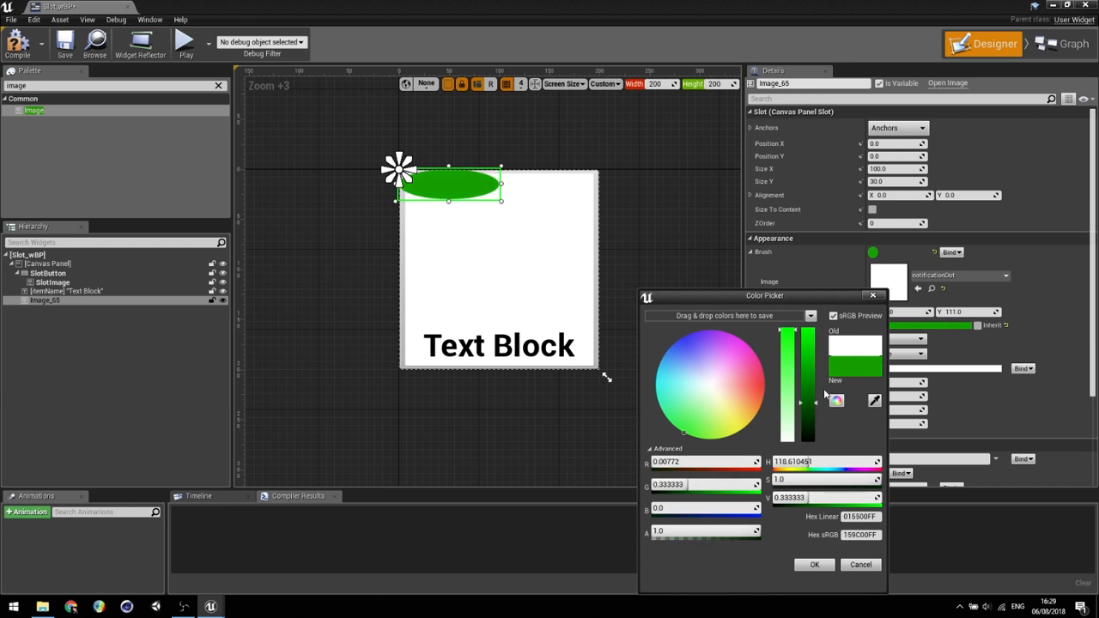
{"action": "left_click", "coordinate": [814, 565]}
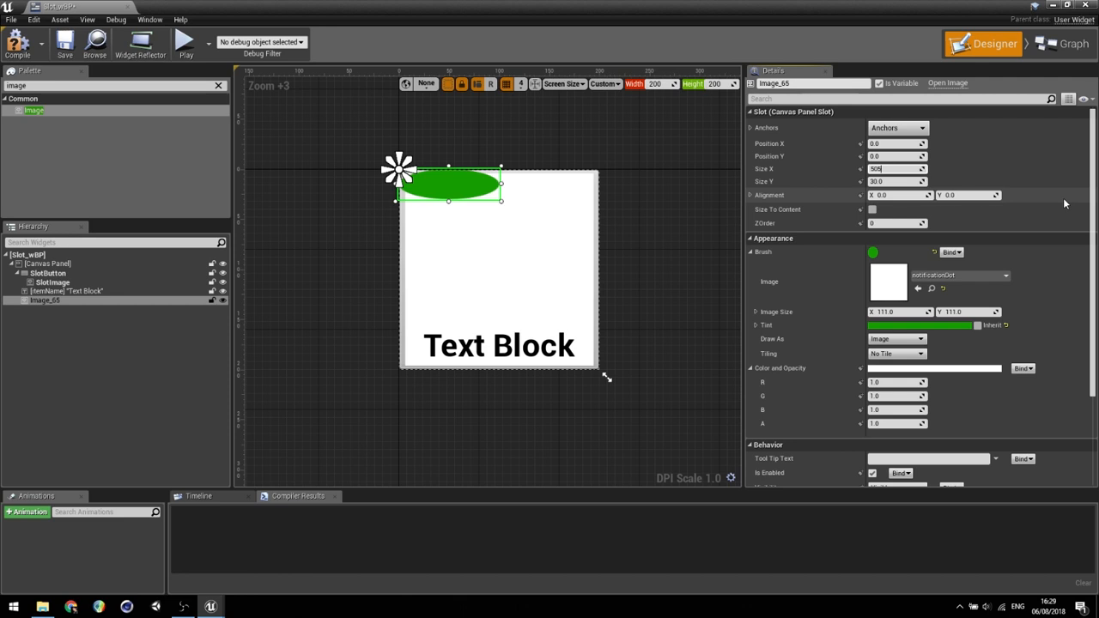
- Size the green dot image 50 by 50 and place it in the slot's upper-right corner at about X 140, Y 8
{"action": "key", "text": "Tab"}
{"action": "type", "text": "50"}
{"action": "key", "text": "Return"}
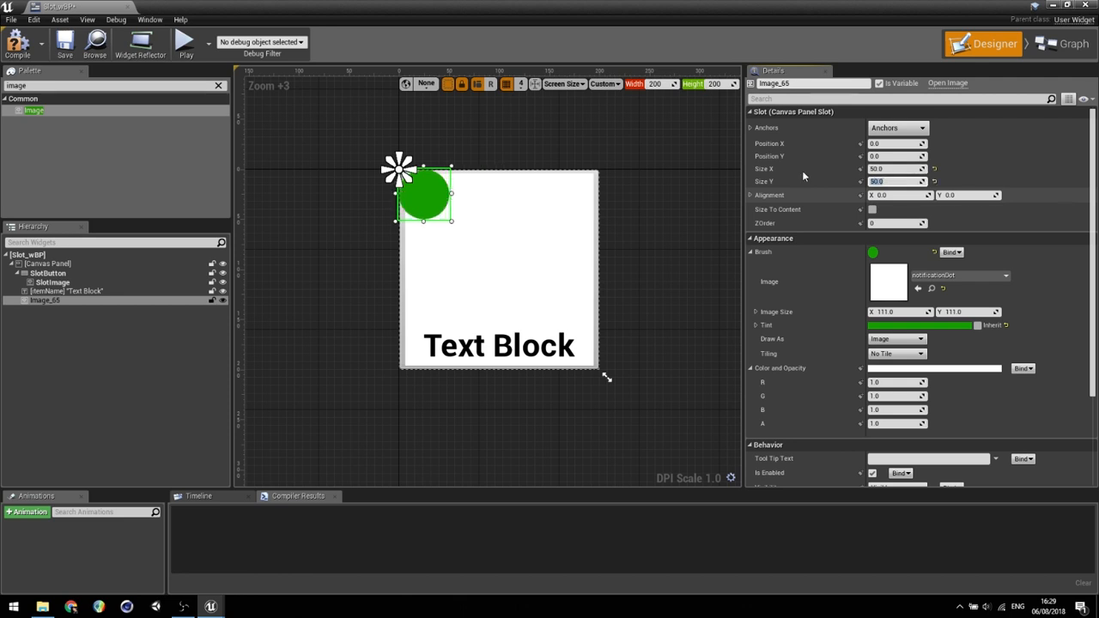
{"action": "left_click_drag", "start_coordinate": [435, 209], "coordinate": [581, 219]}
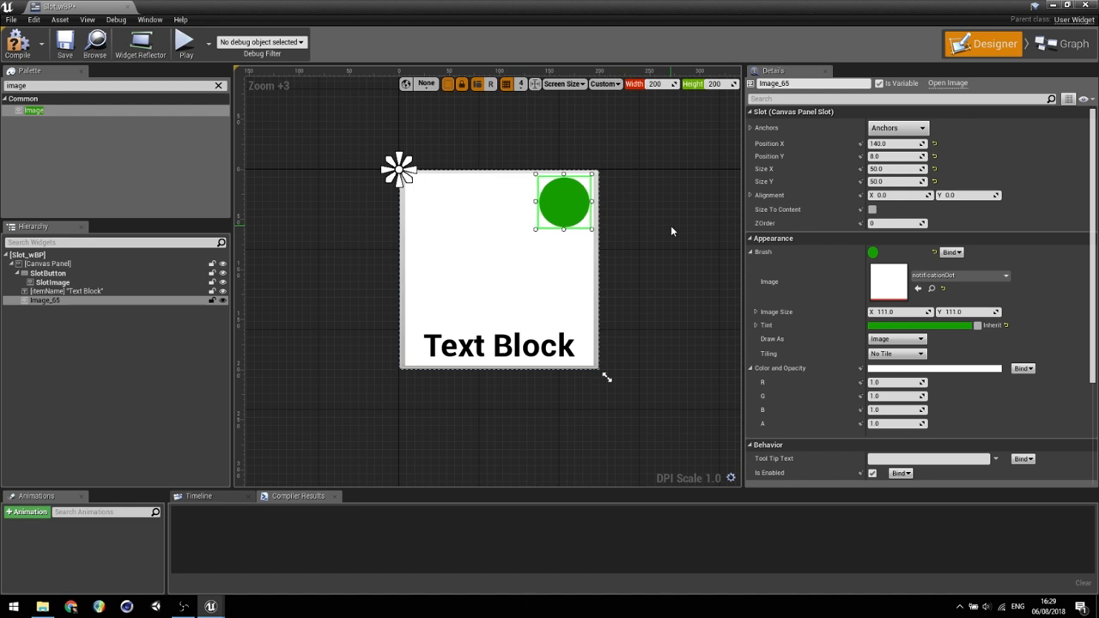
{"action": "left_click", "coordinate": [684, 226]}
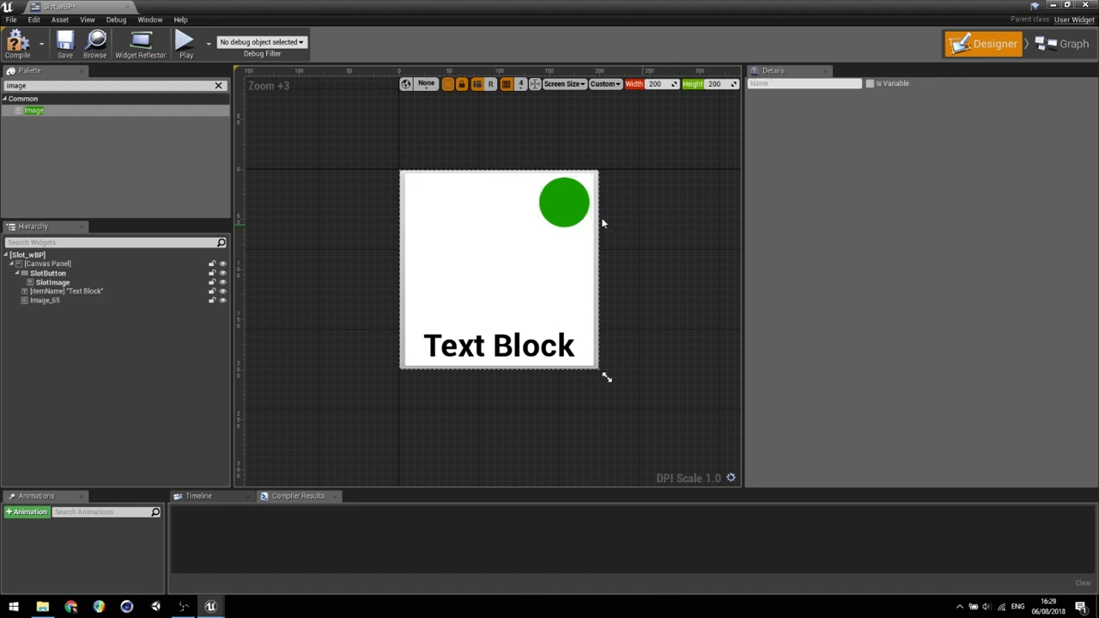
- Add a second Text widget to the canvas over the green dot, at about X 156, Y 32
{"action": "left_click", "coordinate": [46, 86]}
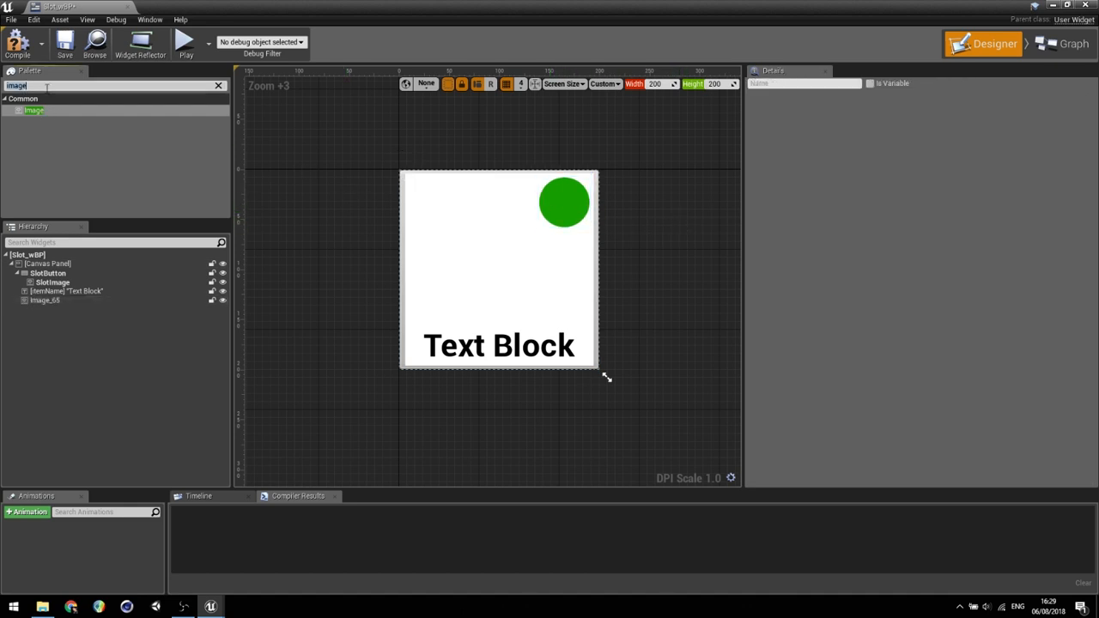
{"action": "type", "text": "TEXT"}
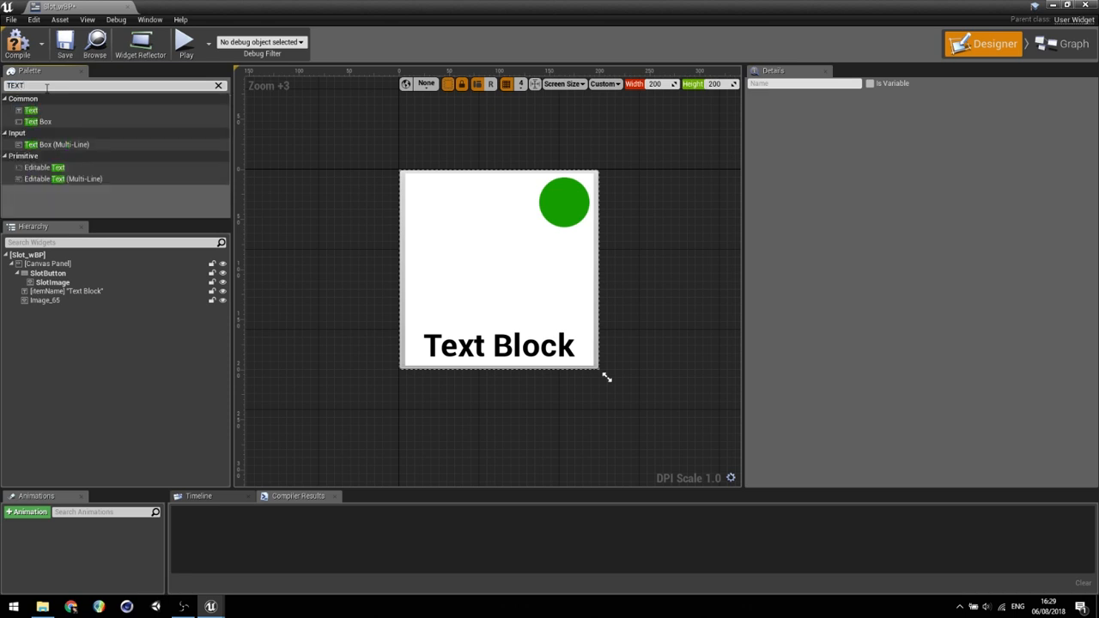
{"action": "left_click_drag", "start_coordinate": [43, 114], "coordinate": [558, 208]}
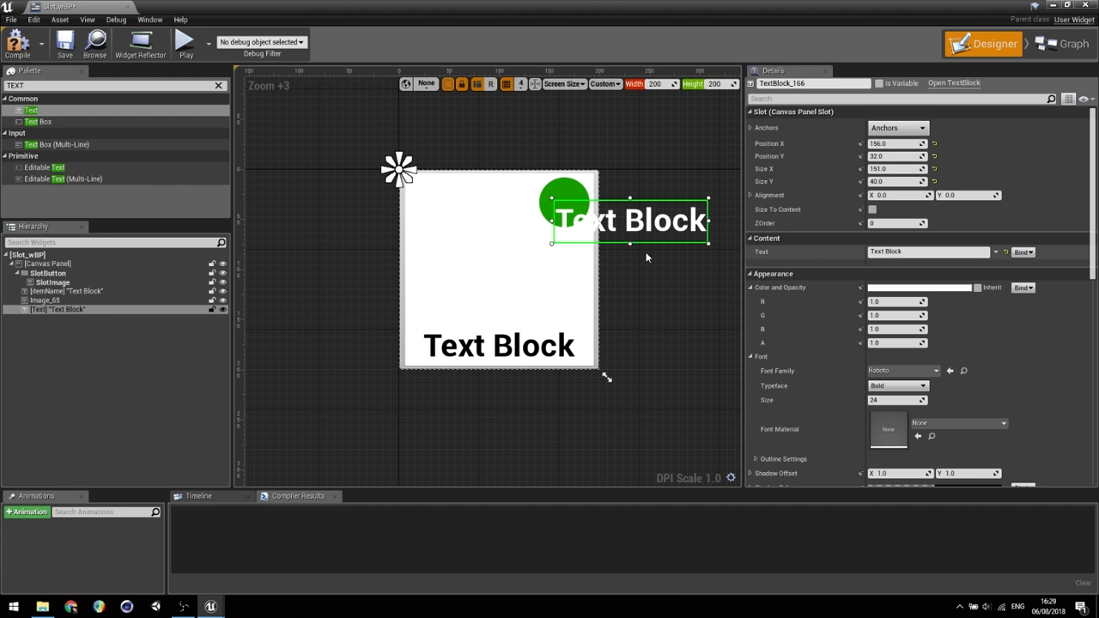
- Rename the new text widget over the green dot to AMTTEXT
{"action": "left_click", "coordinate": [43, 310]}
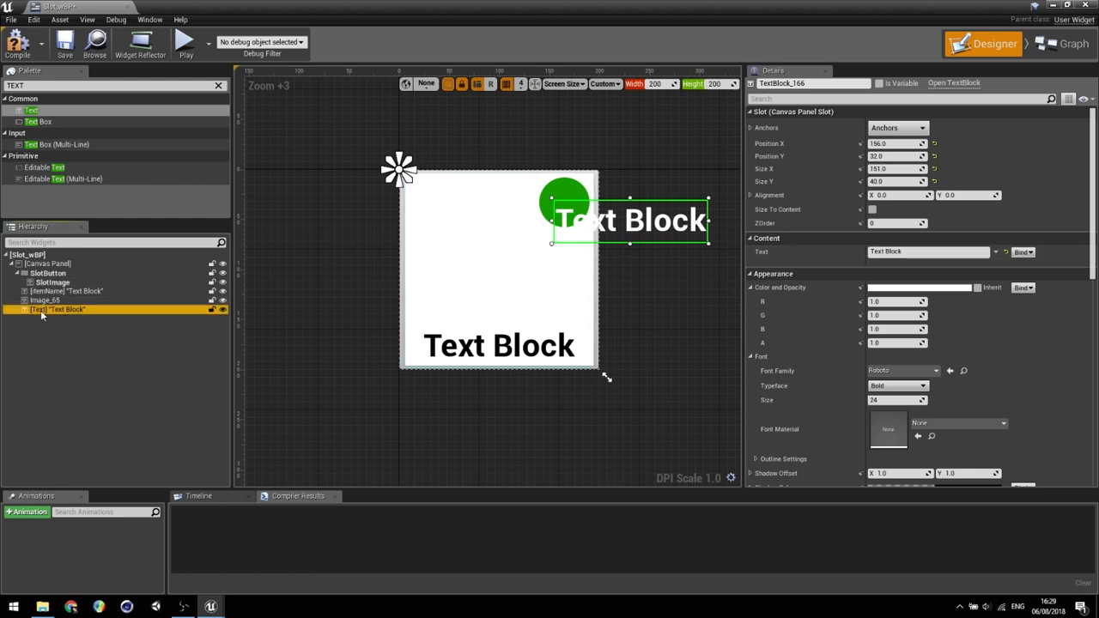
{"action": "left_click", "coordinate": [172, 309]}
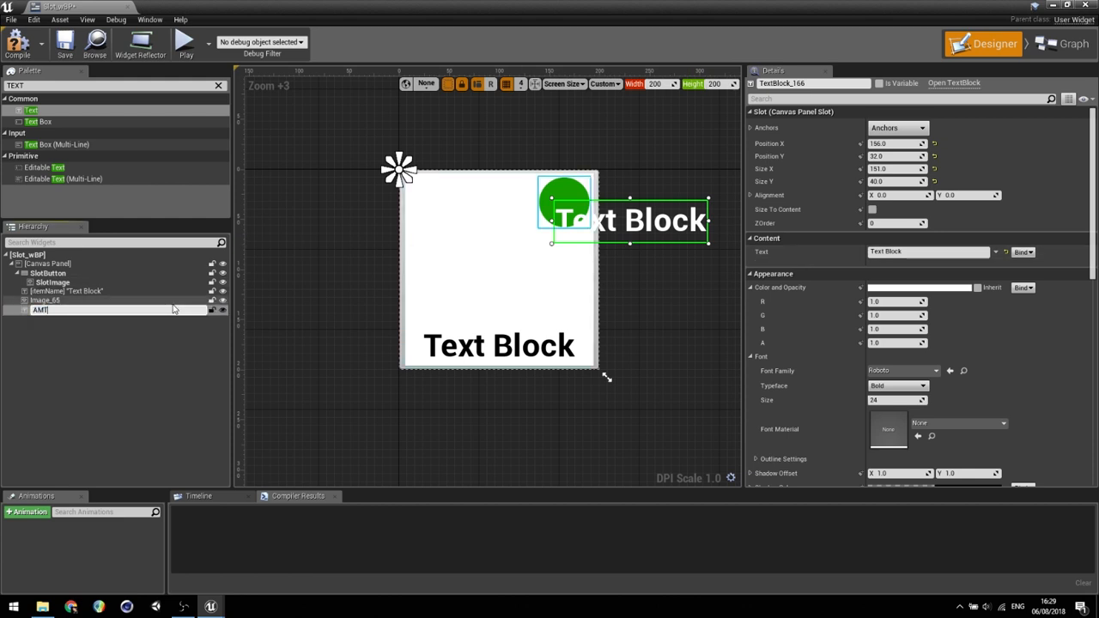
{"action": "type", "text": "AMTTEXT"}
{"action": "key", "text": "Return"}
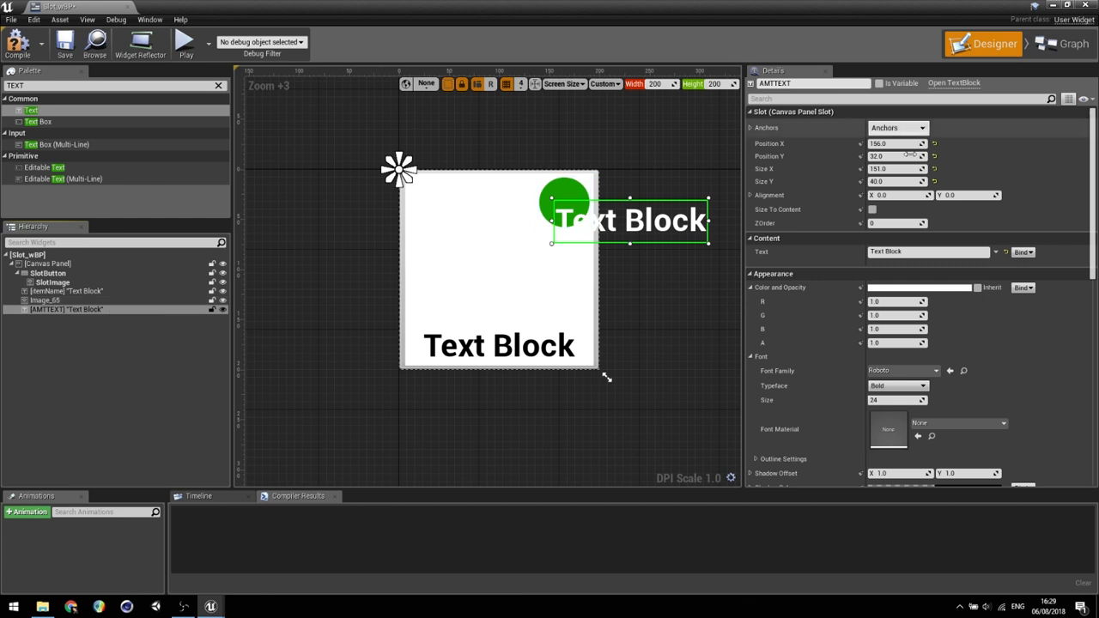
- Set the AMTTEXT widget's text to 0 and its justification to centred
{"action": "left_click_drag", "start_coordinate": [912, 254], "coordinate": [851, 254]}
{"action": "type", "text": "0"}
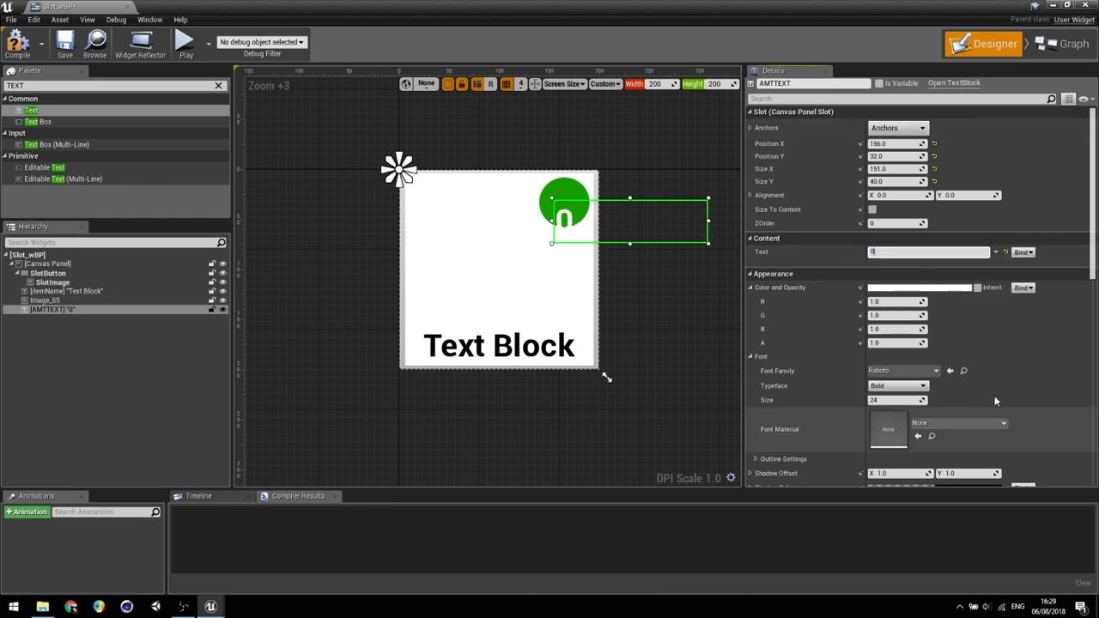
{"action": "scroll", "coordinate": [962, 397], "scroll_direction": "down", "scroll_amount": 3}
{"action": "left_click", "coordinate": [892, 408]}
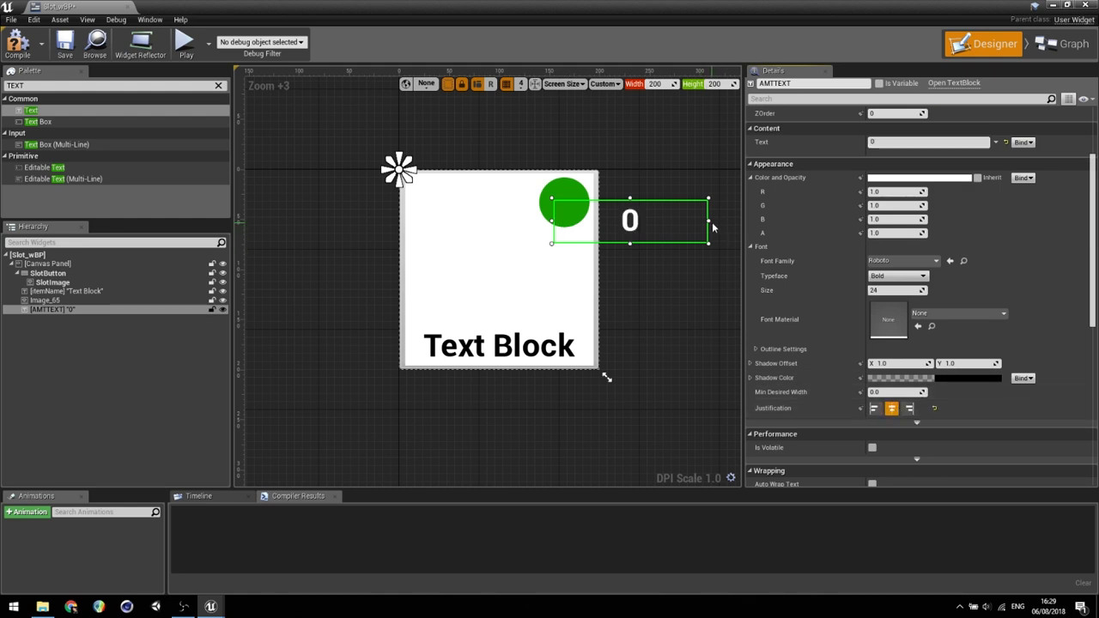
- Shrink the AMTTEXT box and centre it over the green notification dot
{"action": "left_click_drag", "start_coordinate": [709, 220], "coordinate": [559, 202]}
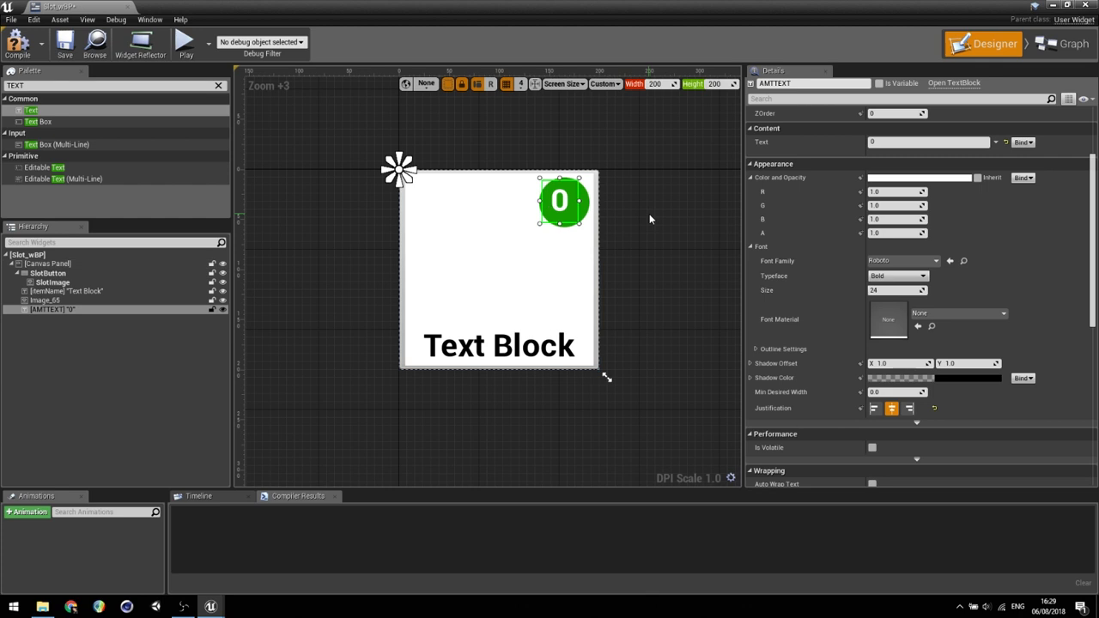
{"action": "scroll", "coordinate": [636, 208], "scroll_direction": "up", "scroll_amount": 5}
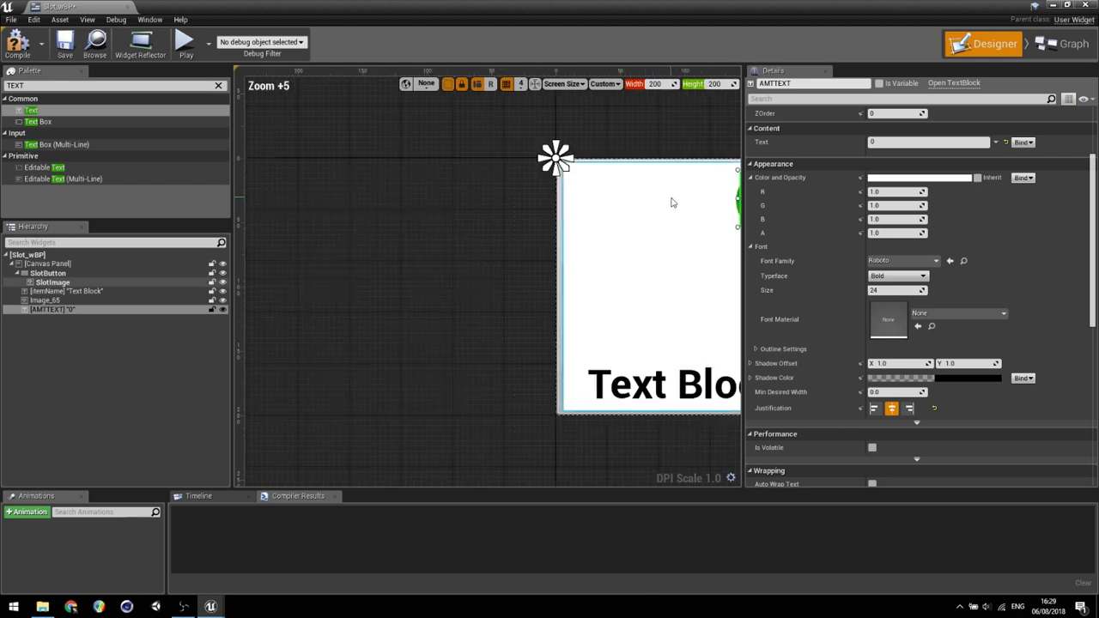
{"action": "left_click_drag", "start_coordinate": [428, 220], "coordinate": [436, 228]}
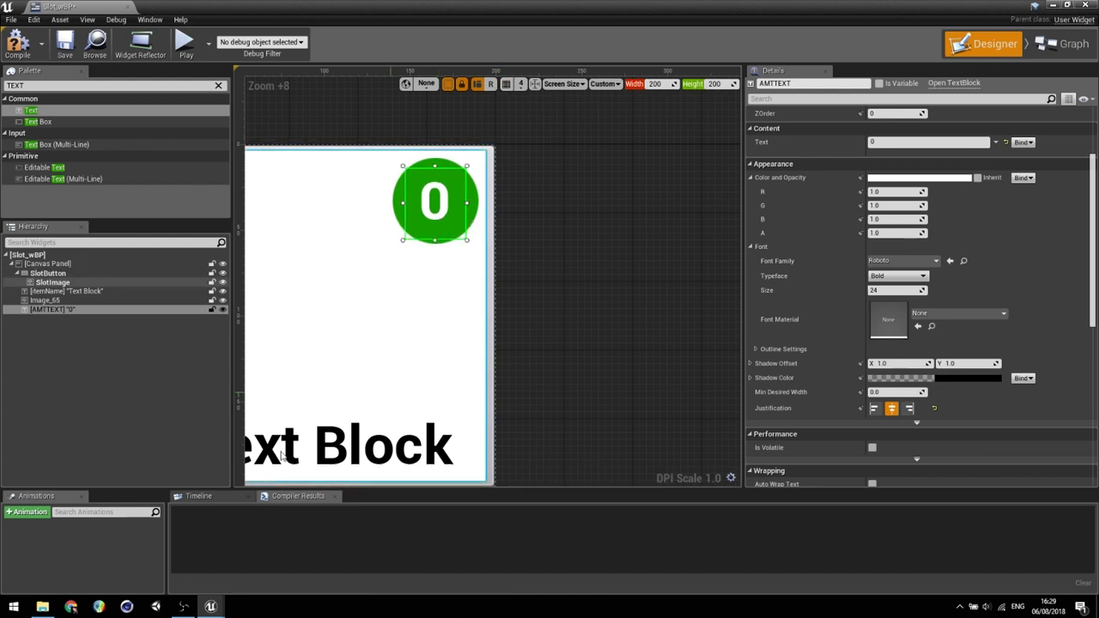
{"action": "scroll", "coordinate": [503, 341], "scroll_direction": "down", "scroll_amount": 4}
{"action": "right_click_drag", "start_coordinate": [503, 320], "coordinate": [520, 255]}
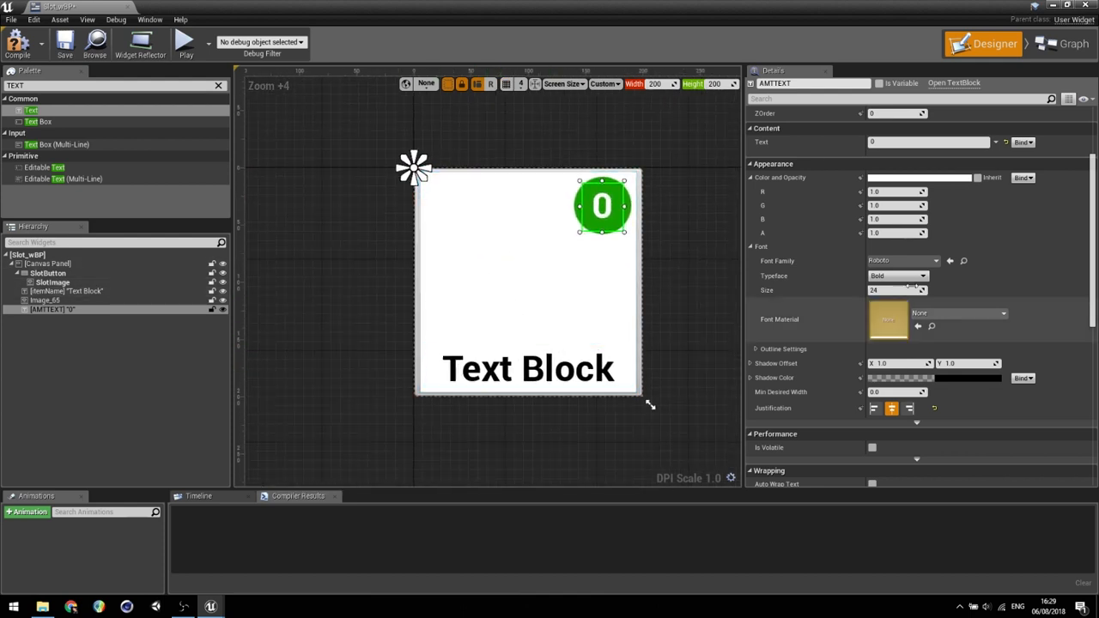
- Change the color and opacity of the AMTTEXT widget to black
{"action": "left_click", "coordinate": [948, 180]}
{"action": "left_click_drag", "start_coordinate": [865, 236], "coordinate": [868, 344]}
{"action": "left_click", "coordinate": [876, 455]}
{"action": "left_click", "coordinate": [717, 232]}
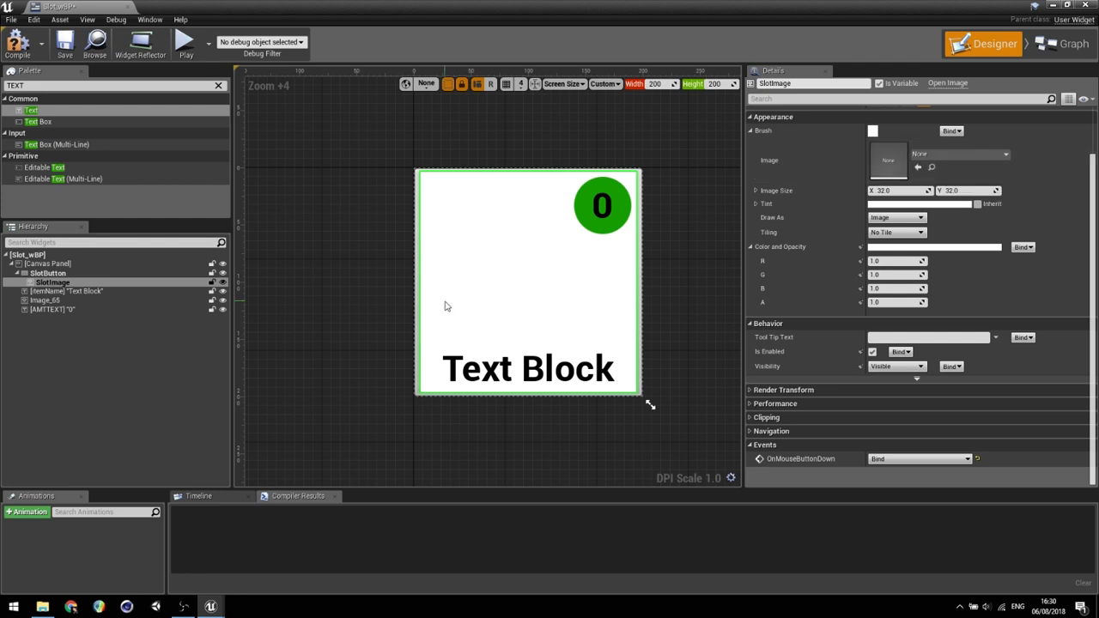
- Create a new binding for the Is Enabled property of SlotButton
{"action": "left_click", "coordinate": [52, 273]}
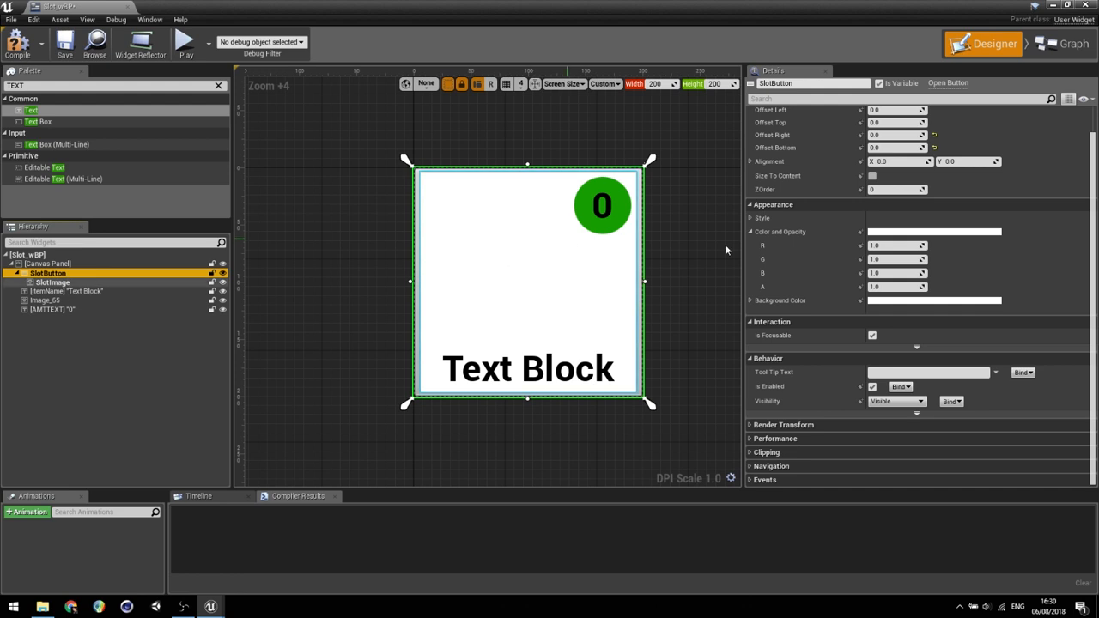
{"action": "left_click", "coordinate": [751, 231]}
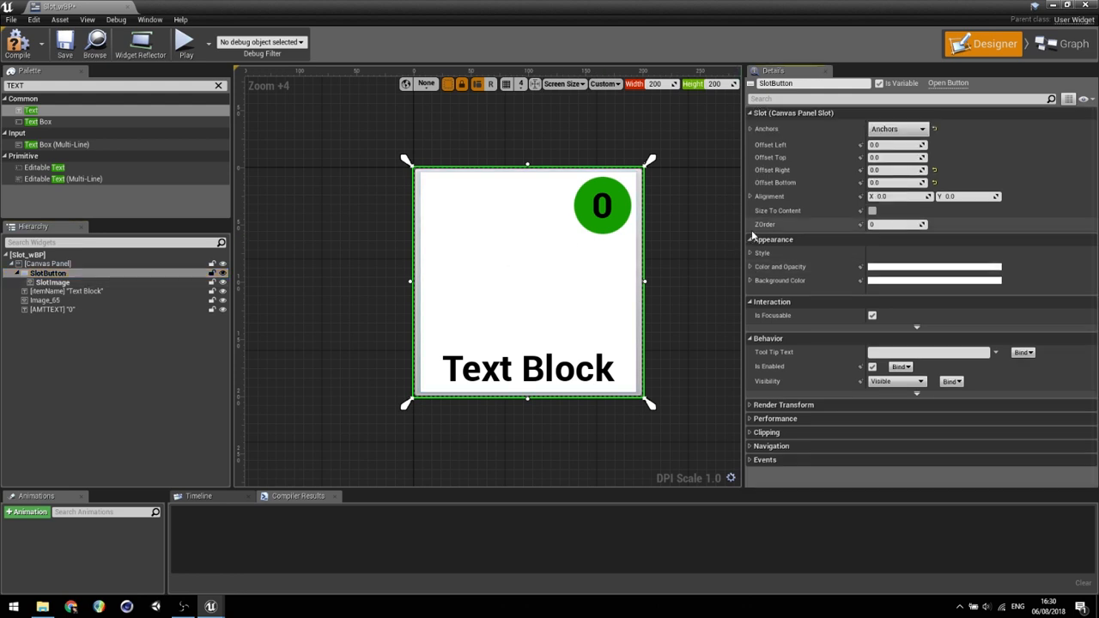
{"action": "left_click", "coordinate": [751, 114]}
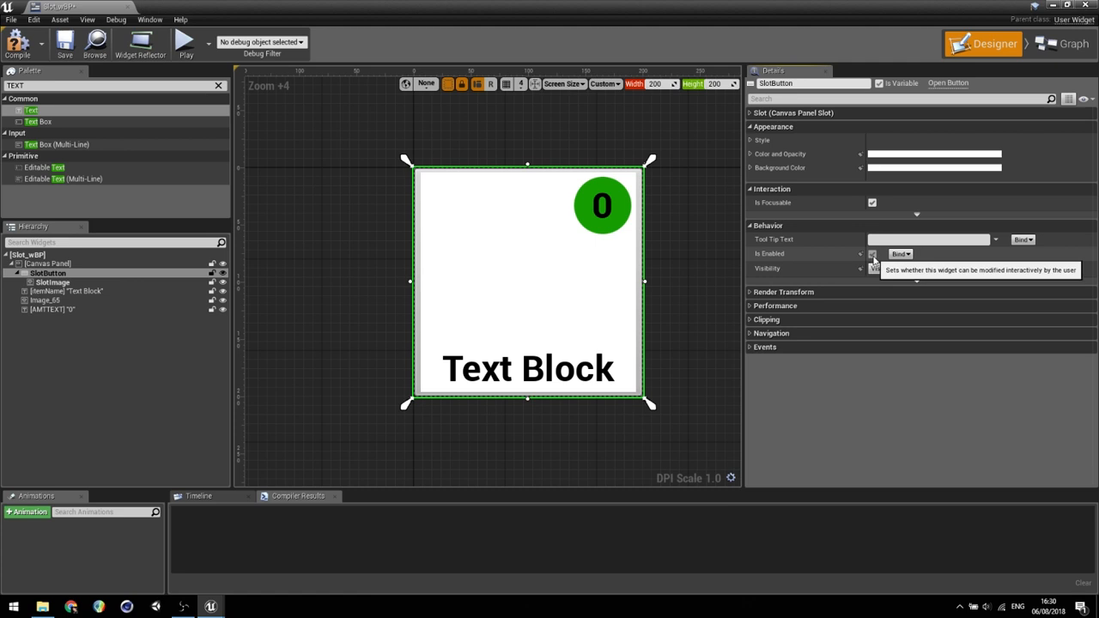
{"action": "left_click", "coordinate": [903, 254]}
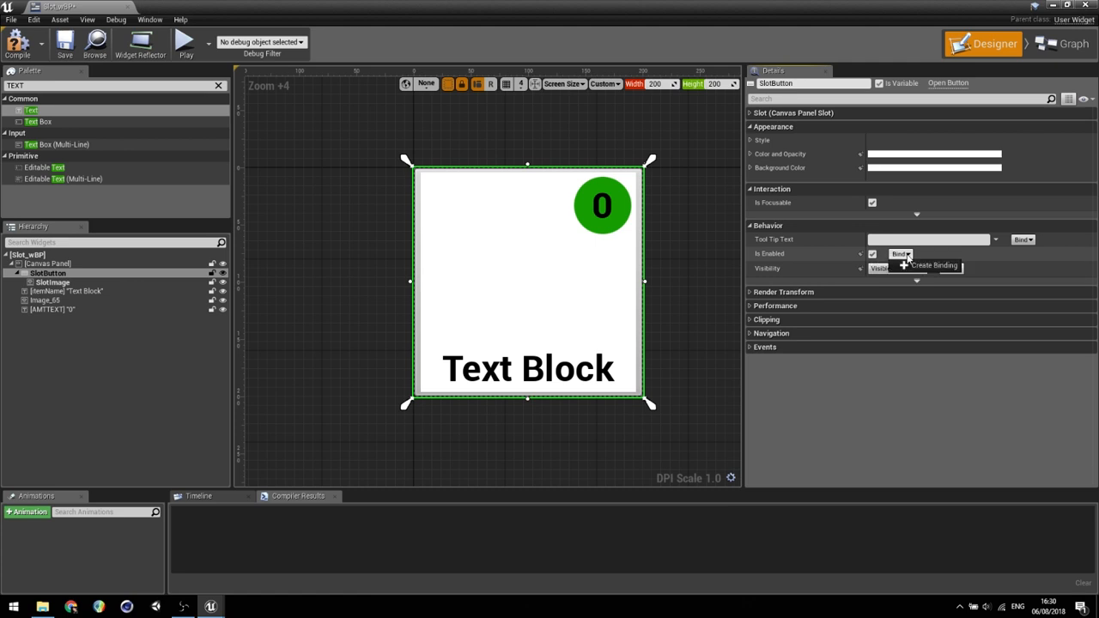
{"action": "left_click", "coordinate": [931, 265]}
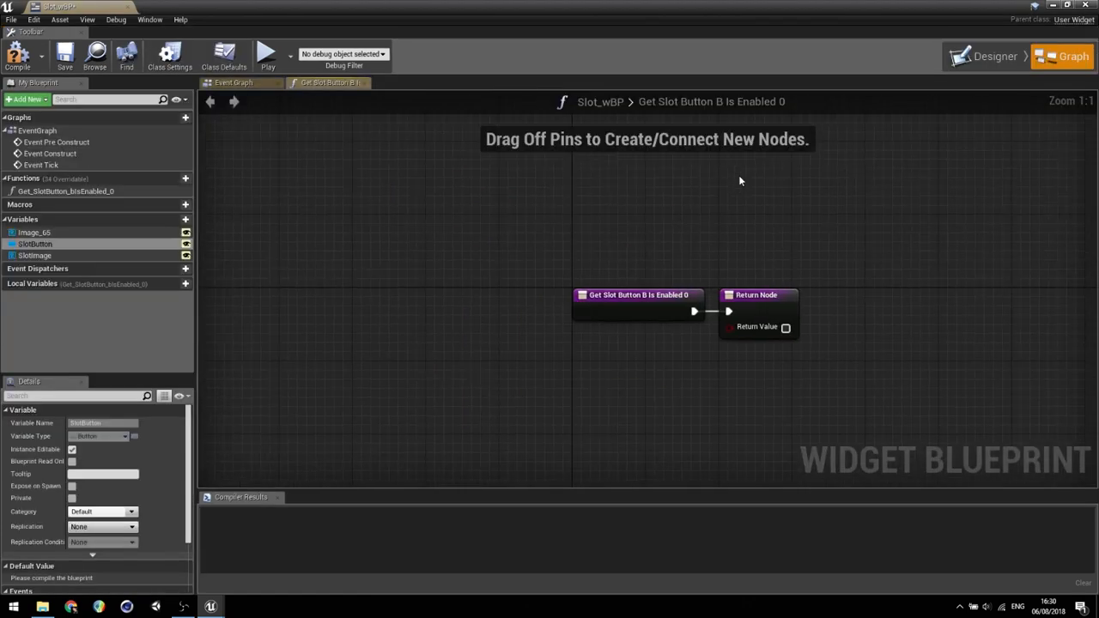
- Move the Return Node farther from the entry node and rename the SlotButton binding function setEnabled
{"action": "left_click_drag", "start_coordinate": [594, 237], "coordinate": [860, 248]}
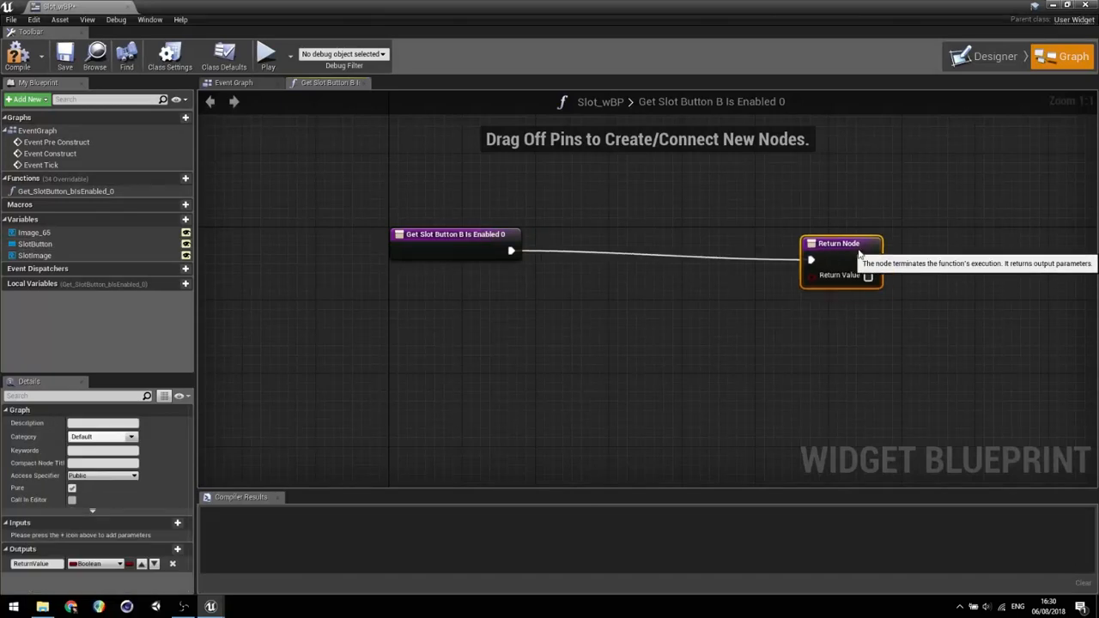
{"action": "right_click_drag", "start_coordinate": [574, 368], "coordinate": [555, 356]}
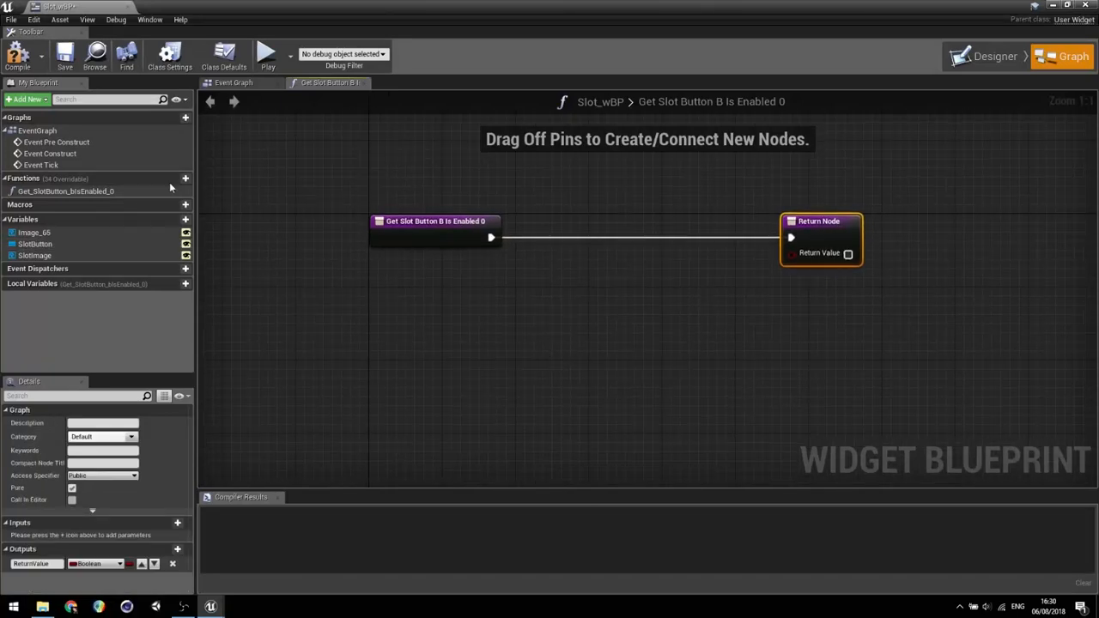
{"action": "left_click", "coordinate": [100, 192]}
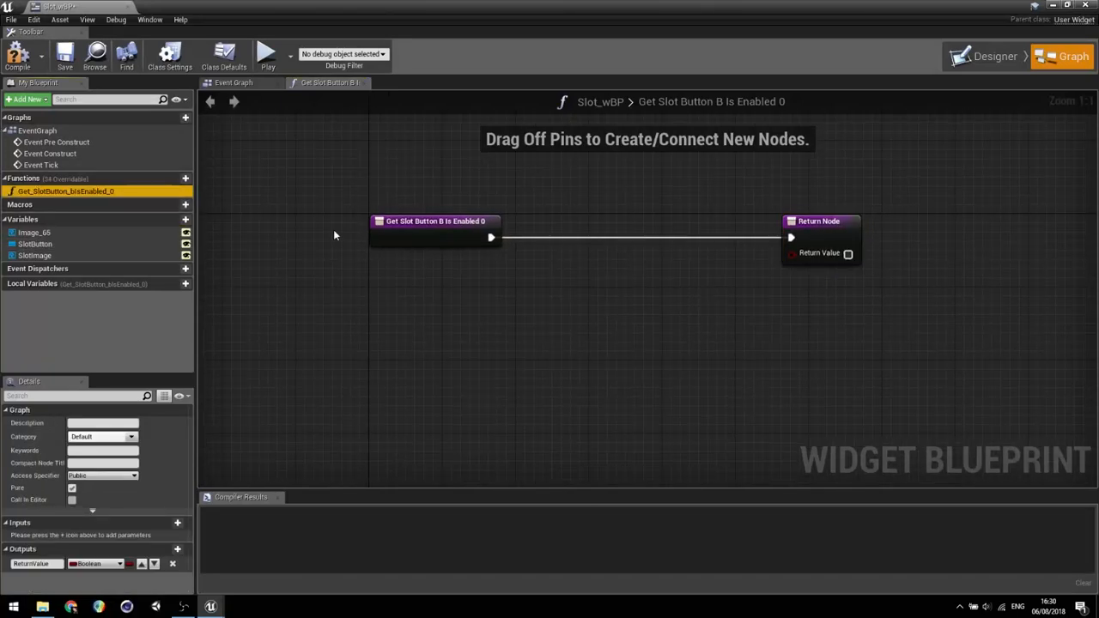
{"action": "key", "text": "F2"}
{"action": "type", "text": "Se"}
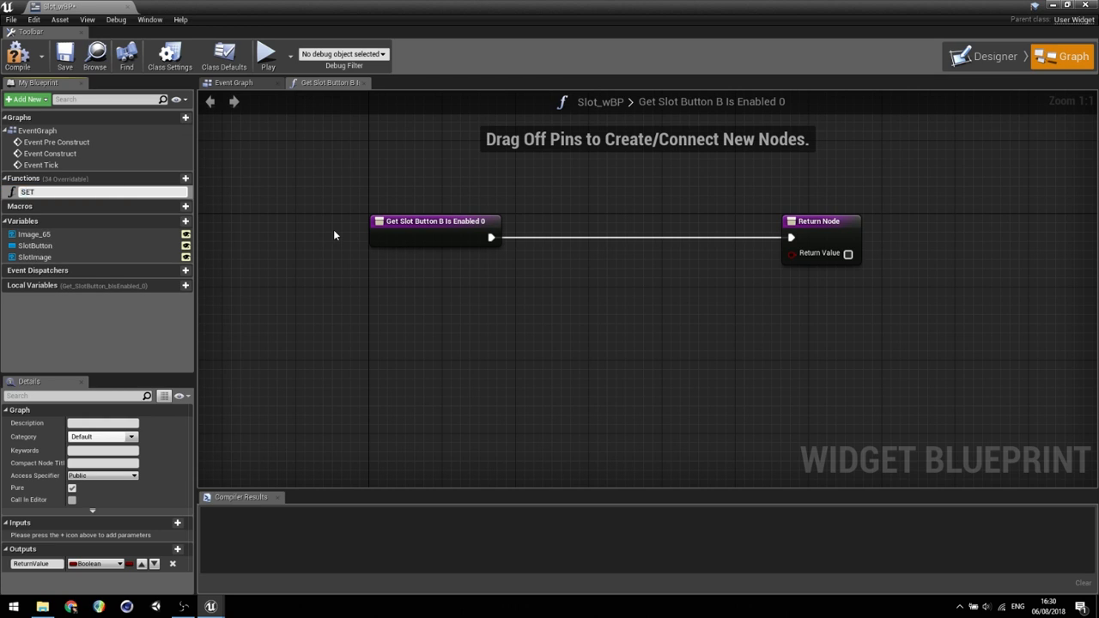
{"action": "type", "text": "t"}
{"action": "key", "text": "BackSpace"}
{"action": "key", "text": "BackSpace"}
{"action": "type", "text": "etEnabled"}
{"action": "key", "text": "Return"}
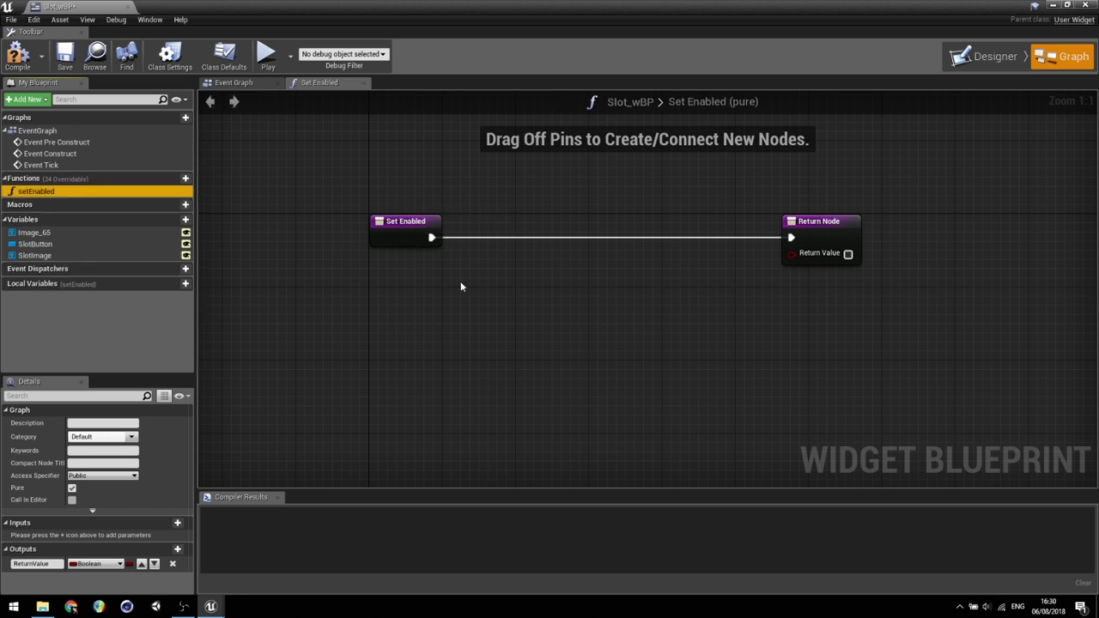
{"action": "right_click_drag", "start_coordinate": [461, 286], "coordinate": [477, 289]}
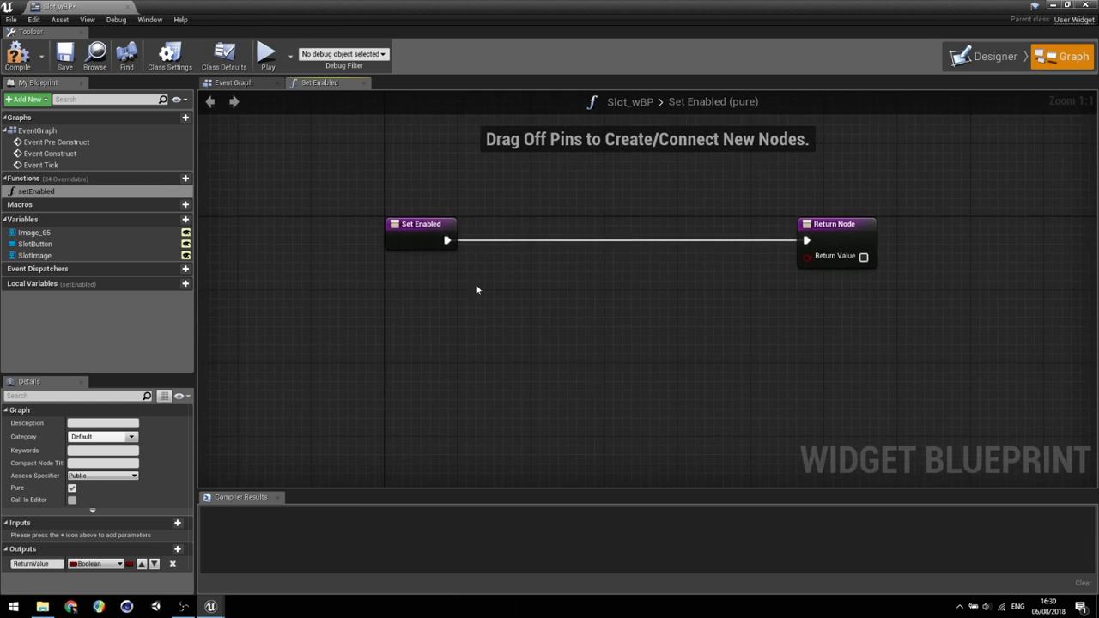
{"action": "right_click_drag", "start_coordinate": [568, 248], "coordinate": [598, 267]}
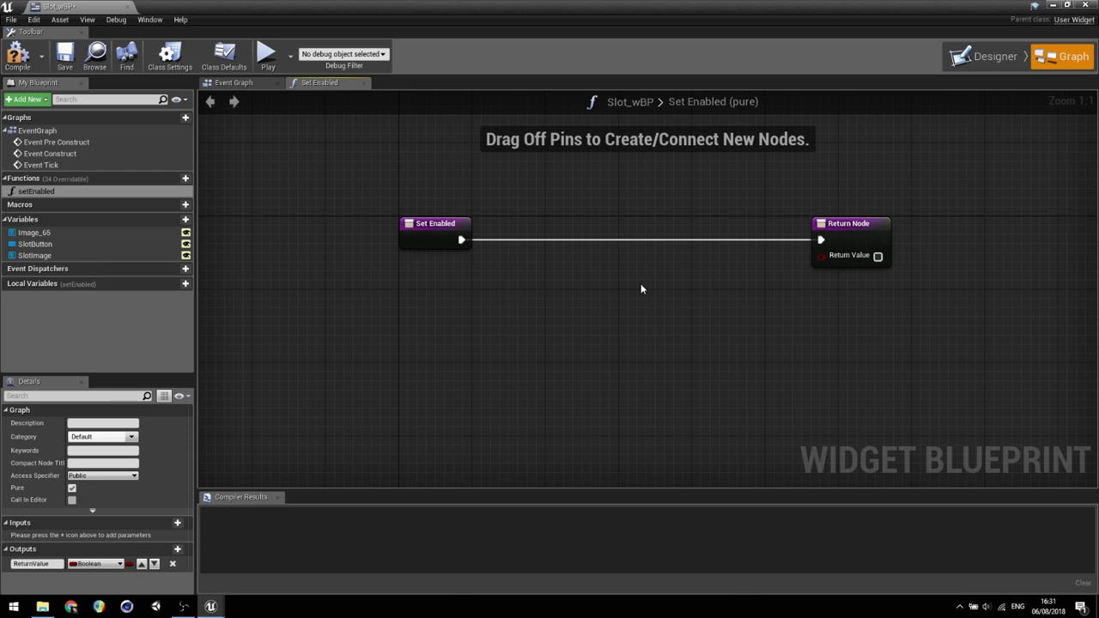
{"action": "right_click_drag", "start_coordinate": [654, 290], "coordinate": [658, 293]}
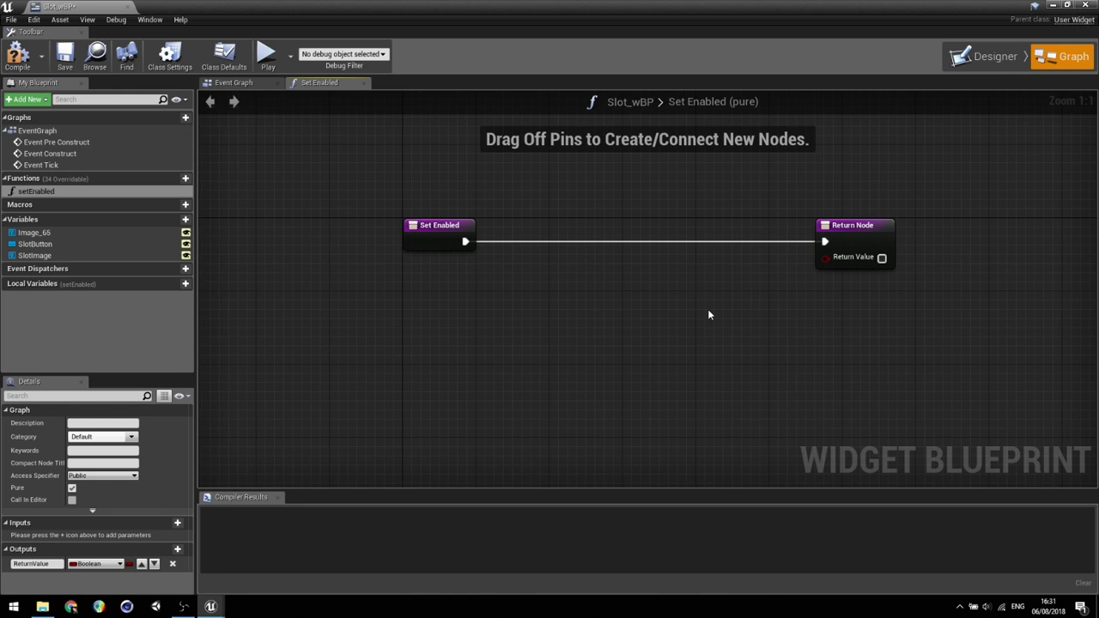
- Add a new blueprint variable named itemImage
{"action": "left_click", "coordinate": [174, 219]}
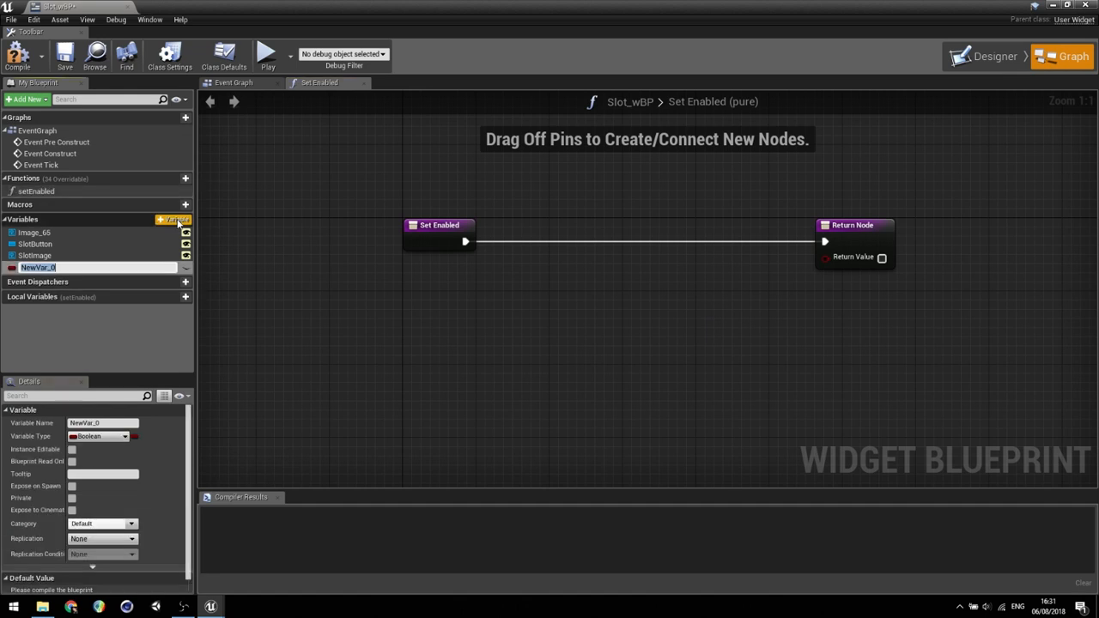
{"action": "type", "text": "pi"}
{"action": "key", "text": "BackSpace"}
{"action": "key", "text": "BackSpace"}
{"action": "type", "text": "itemImage"}
{"action": "key", "text": "Return"}
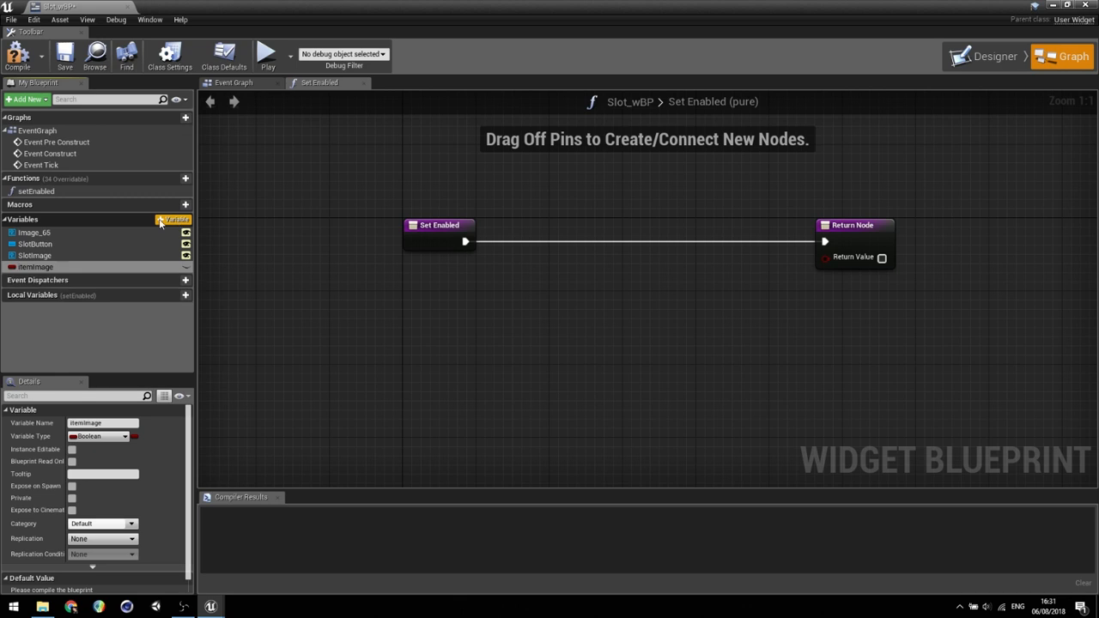
- Set the itemImage variable's type to a Texture 2D object reference
{"action": "left_click", "coordinate": [12, 267]}
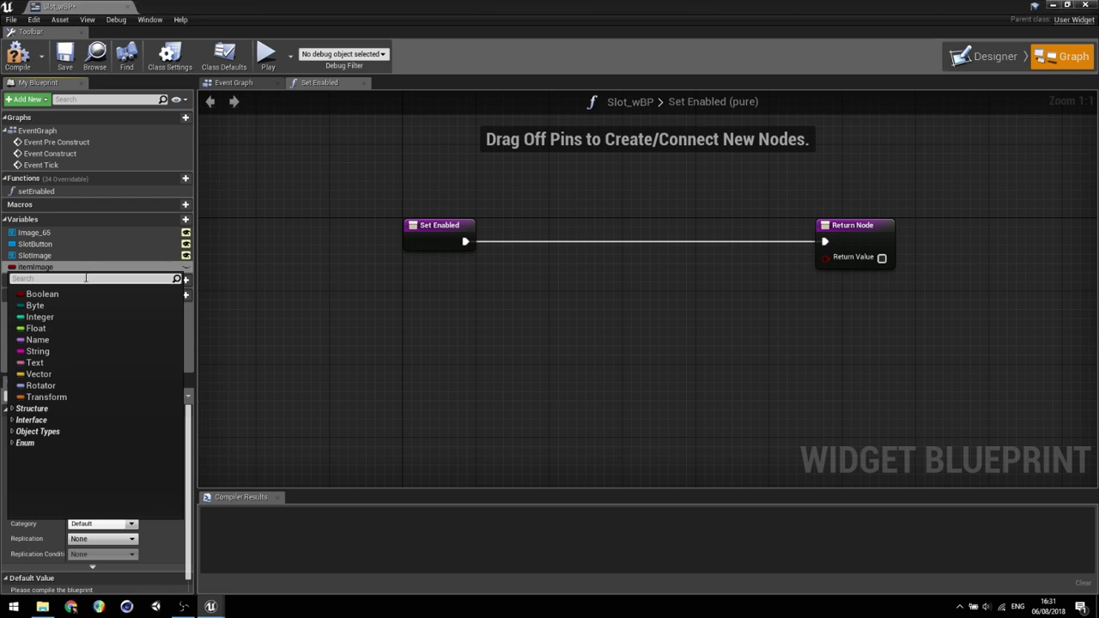
{"action": "type", "text": "Texture2"}
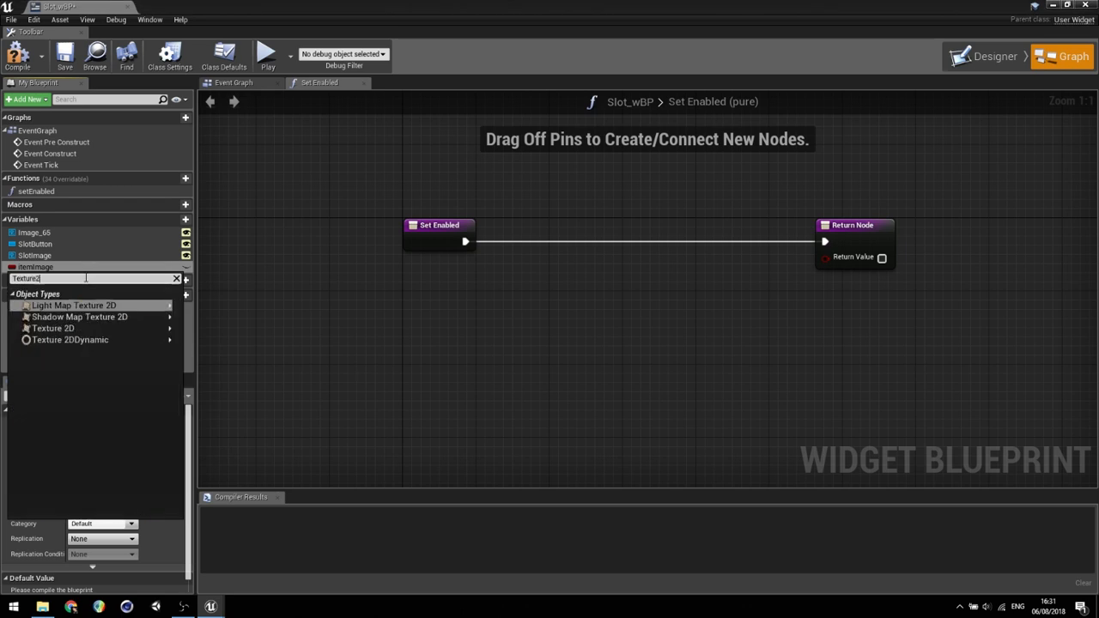
{"action": "type", "text": "d"}
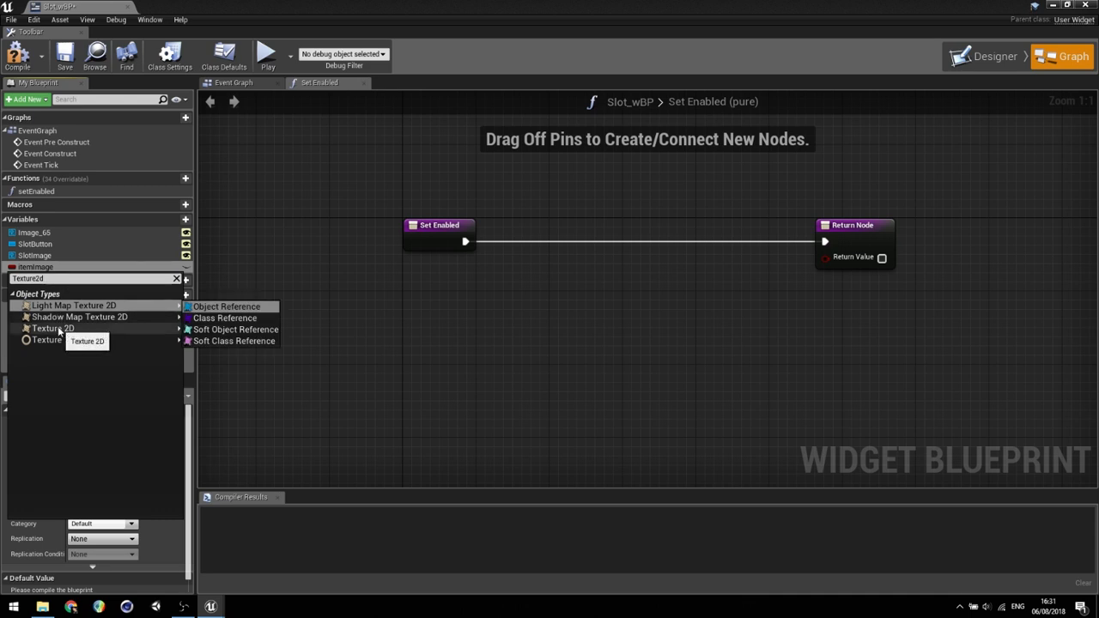
{"action": "mouse_move", "coordinate": [60, 328]}
{"action": "left_click", "coordinate": [231, 334]}
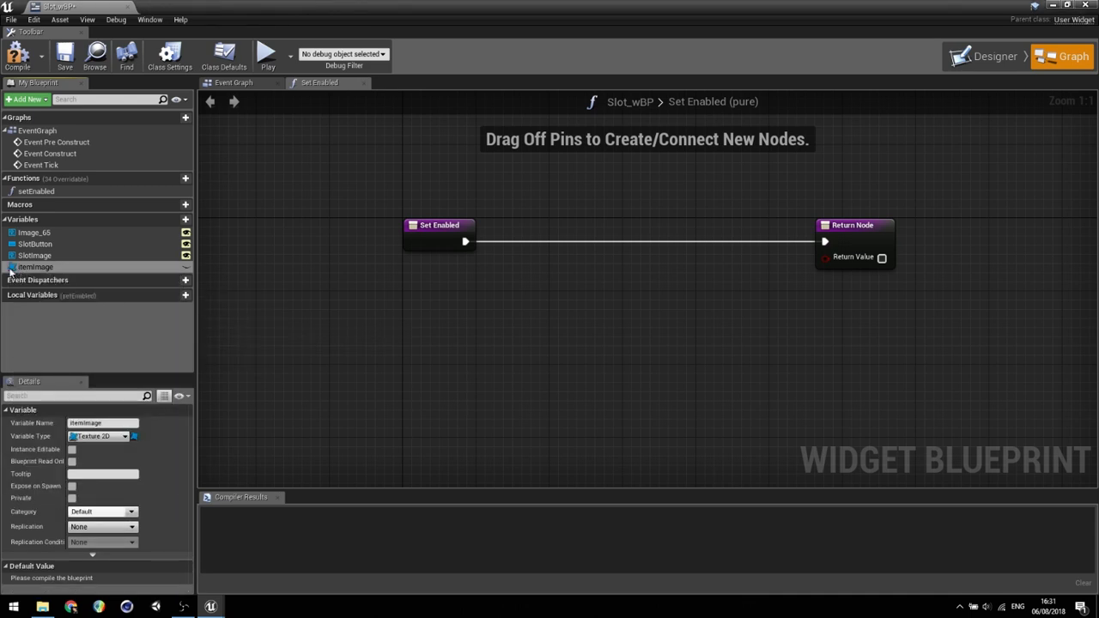
- In setEnabled, check an itemImage getter with the Is Valid function, connect its result to the Return Value, and compile the blueprint
{"action": "left_click_drag", "start_coordinate": [38, 268], "coordinate": [614, 324]}
{"action": "left_click", "coordinate": [526, 322]}
{"action": "type", "text": "isvalid"}
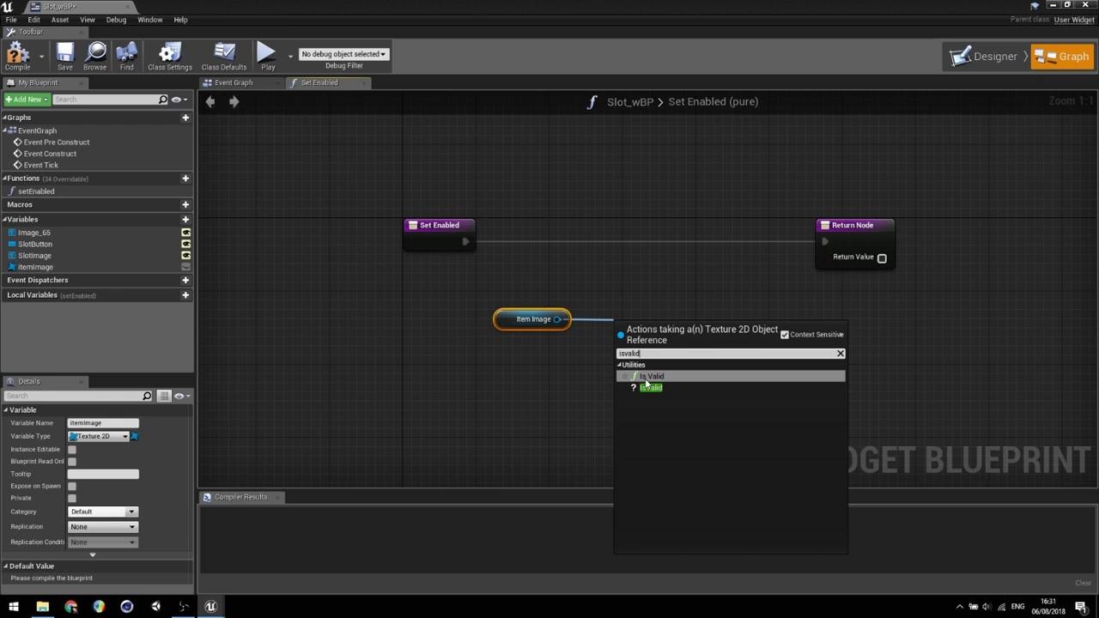
{"action": "left_click", "coordinate": [645, 378]}
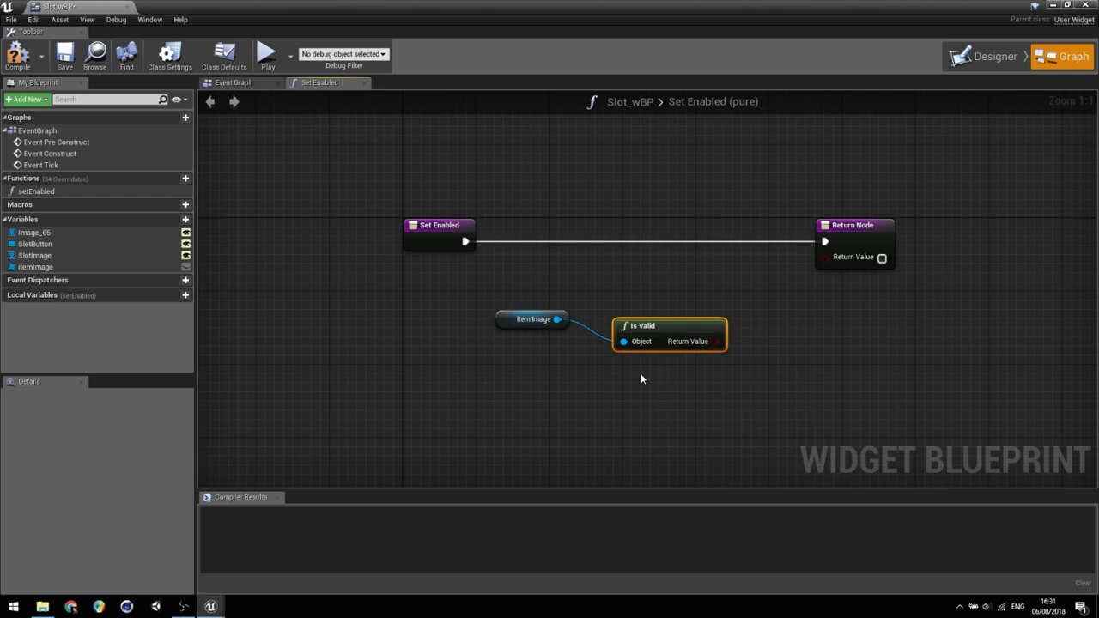
{"action": "left_click_drag", "start_coordinate": [713, 323], "coordinate": [825, 258]}
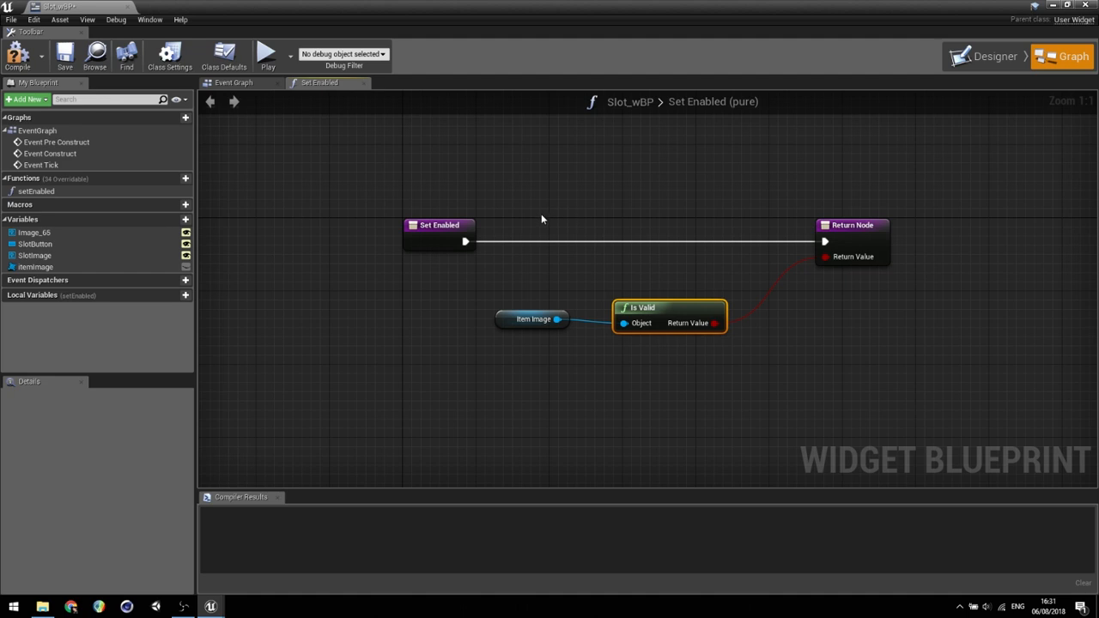
{"action": "left_click", "coordinate": [17, 62]}
- Create a new binding function for the Brush property of SlotImage
{"action": "left_click", "coordinate": [1014, 55]}
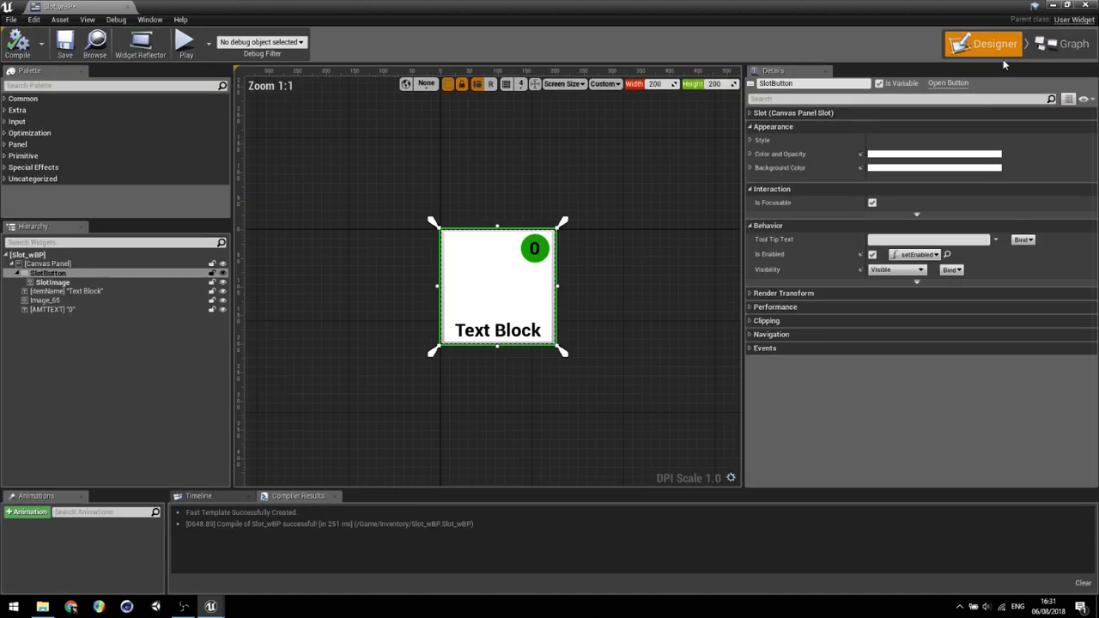
{"action": "scroll", "coordinate": [607, 261], "scroll_direction": "up", "scroll_amount": 2}
{"action": "right_click_drag", "start_coordinate": [667, 284], "coordinate": [520, 255]}
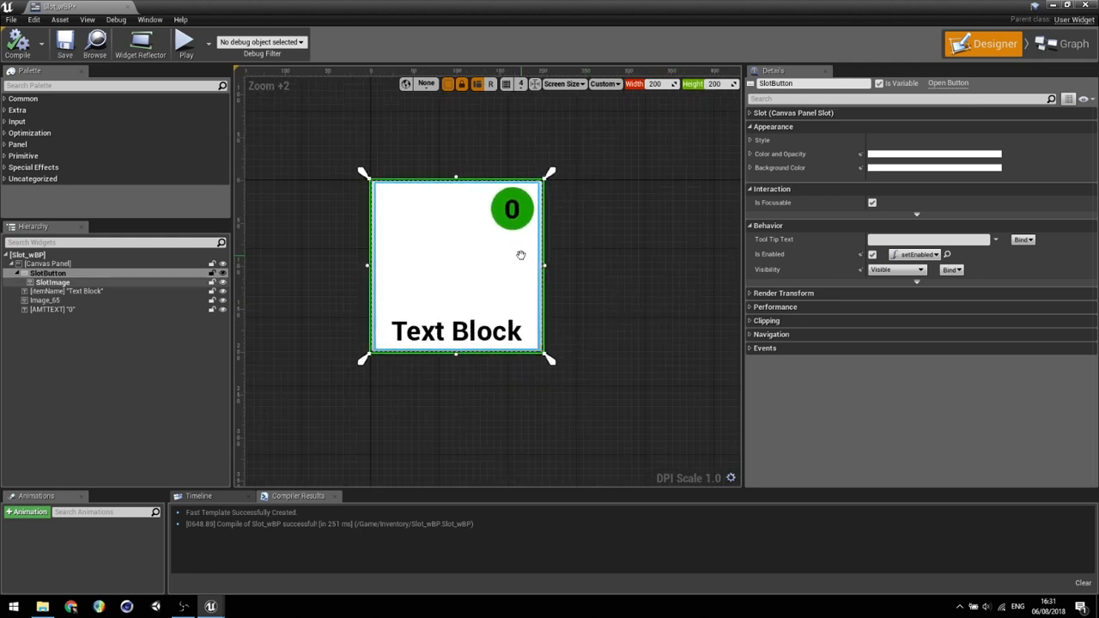
{"action": "left_click", "coordinate": [71, 284]}
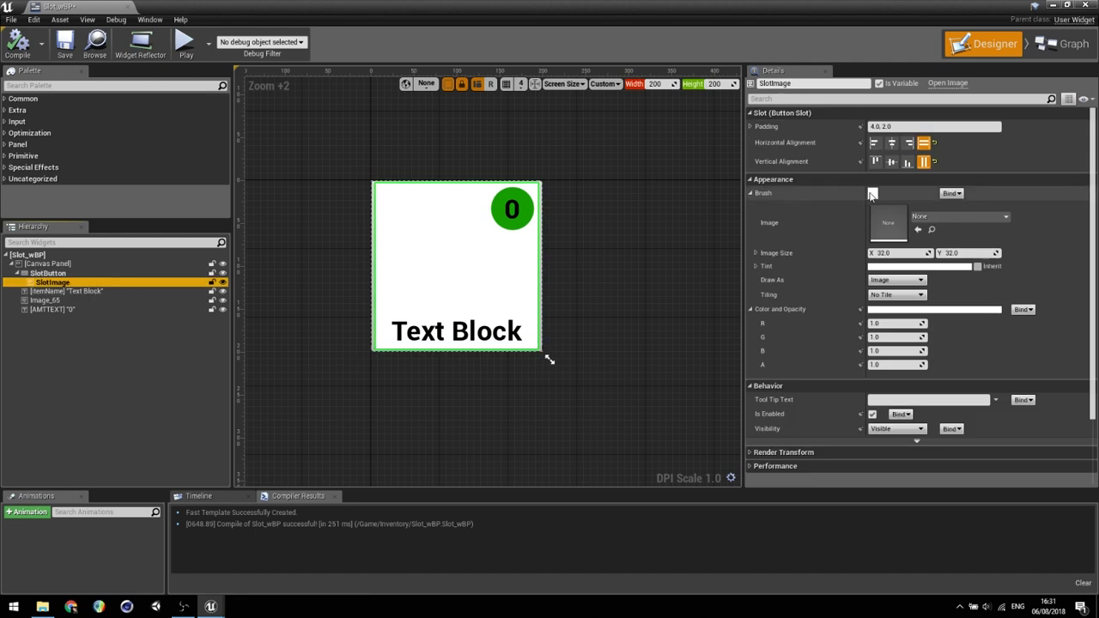
{"action": "left_click", "coordinate": [951, 193]}
{"action": "left_click", "coordinate": [965, 204]}
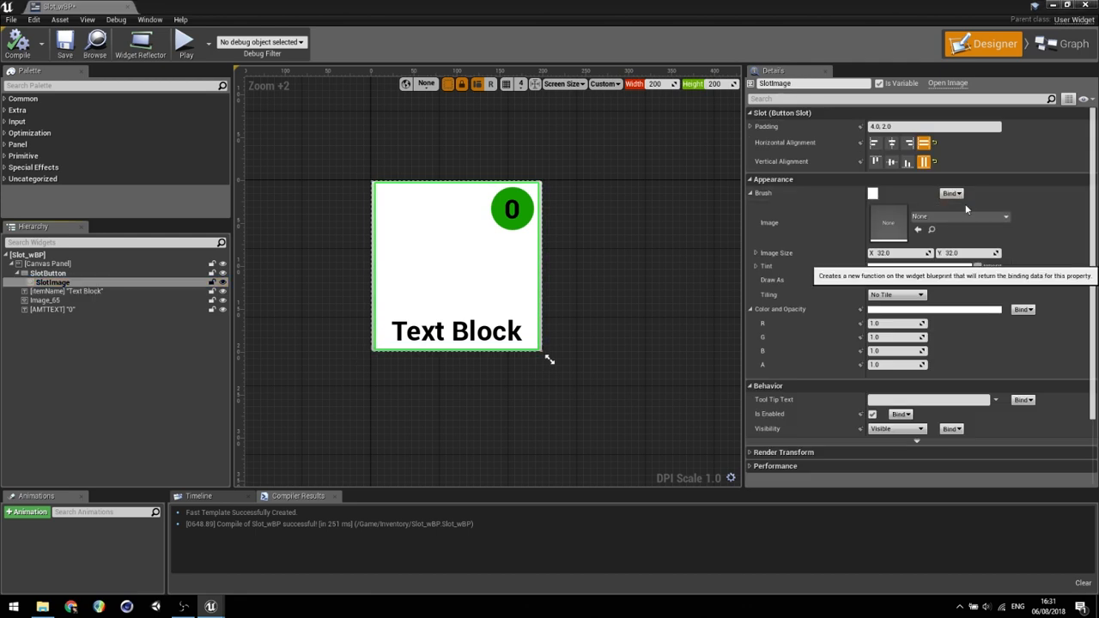
- Move the Return Node farther from the entry node and rename the SlotImage brush binding function setItemImage
{"action": "left_click_drag", "start_coordinate": [596, 249], "coordinate": [833, 248]}
{"action": "left_click", "coordinate": [32, 204]}
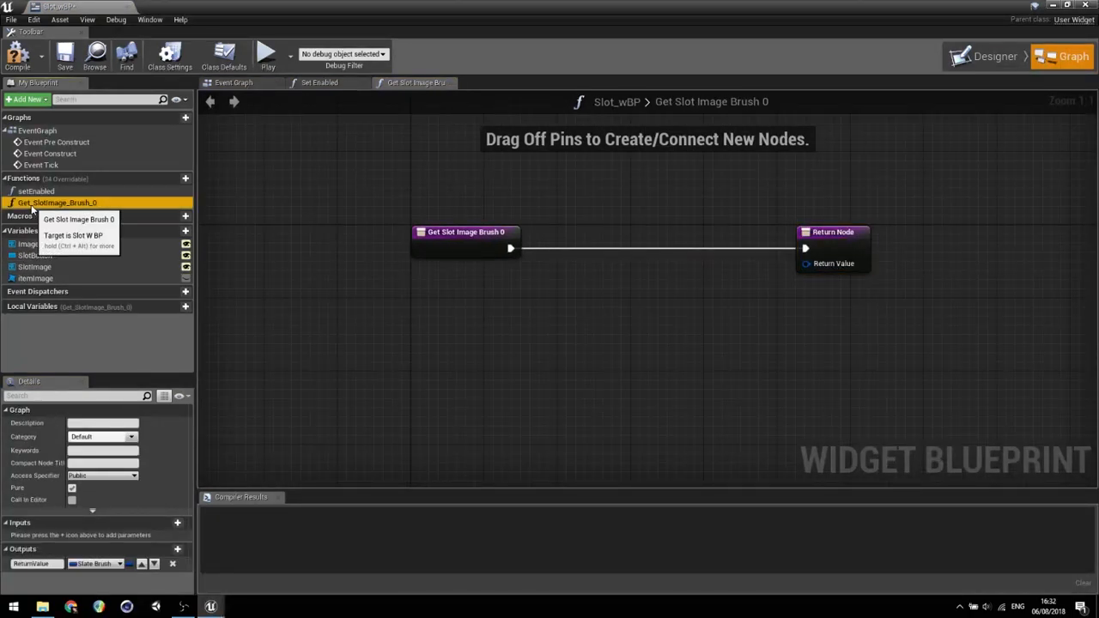
{"action": "left_click", "coordinate": [32, 204]}
{"action": "type", "text": "set"}
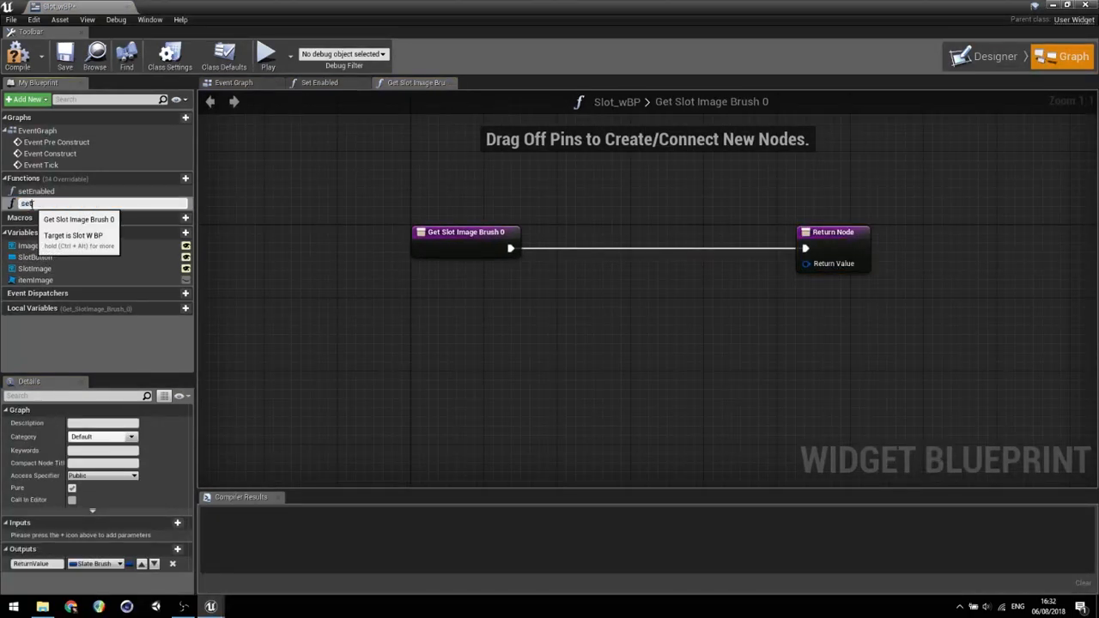
{"action": "type", "text": "ItemImage"}
{"action": "key", "text": "Return"}
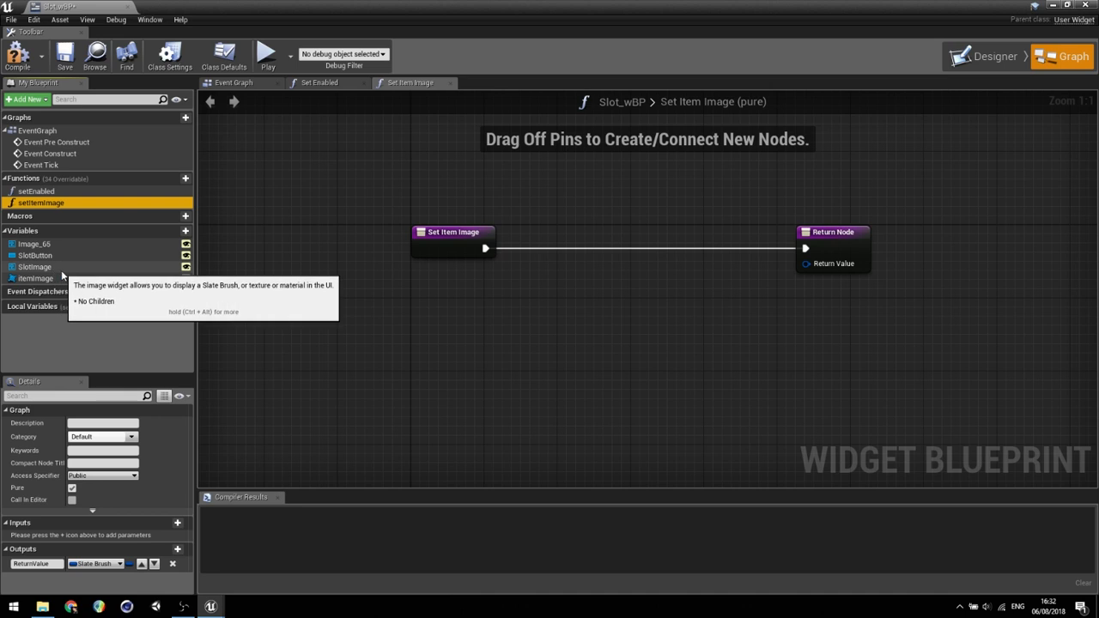
- In setItemImage, feed an itemImage getter into Make Brush from Texture, connect its result to the Return Value, and compile the blueprint
{"action": "left_click_drag", "start_coordinate": [36, 279], "coordinate": [396, 294]}
{"action": "left_click_drag", "start_coordinate": [459, 324], "coordinate": [563, 323]}
{"action": "left_click", "coordinate": [463, 329]}
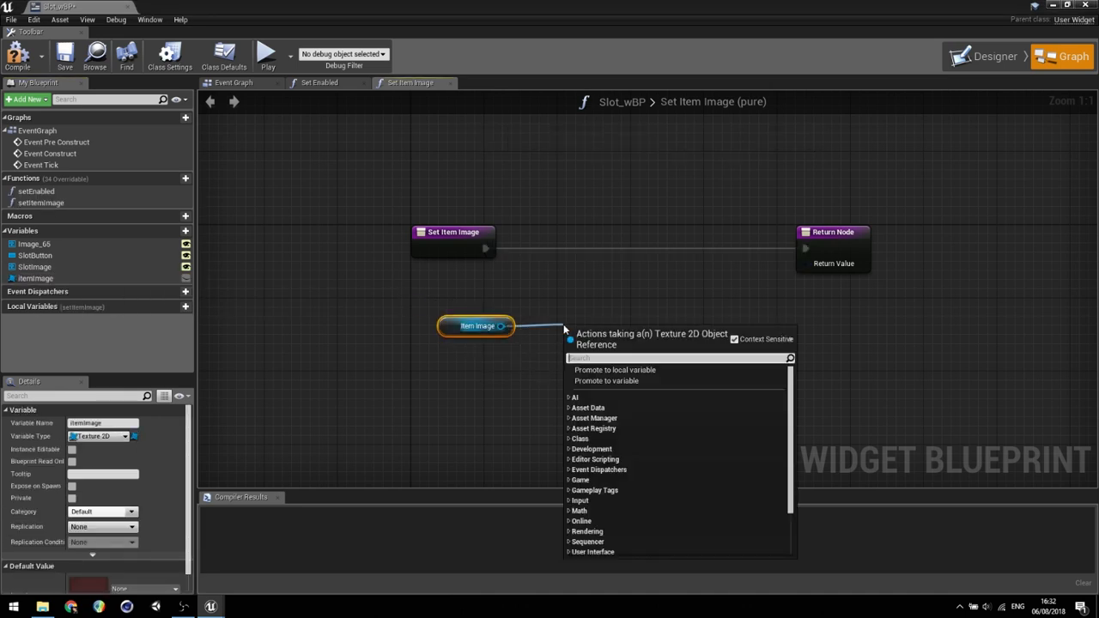
{"action": "type", "text": "make"}
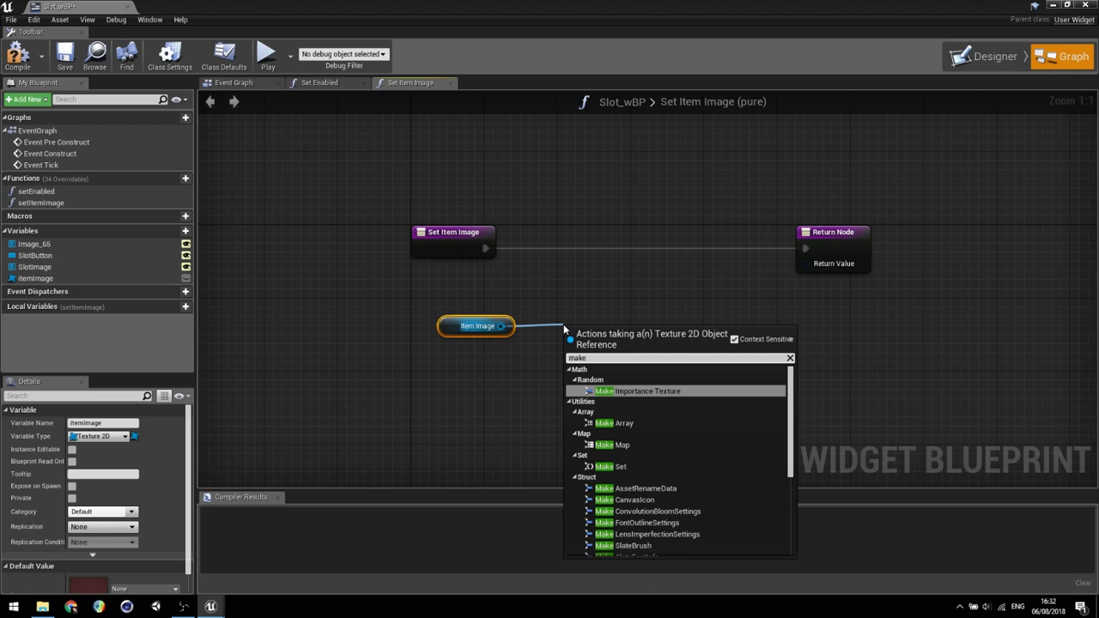
{"action": "type", "text": "brush"}
{"action": "left_click", "coordinate": [662, 392]}
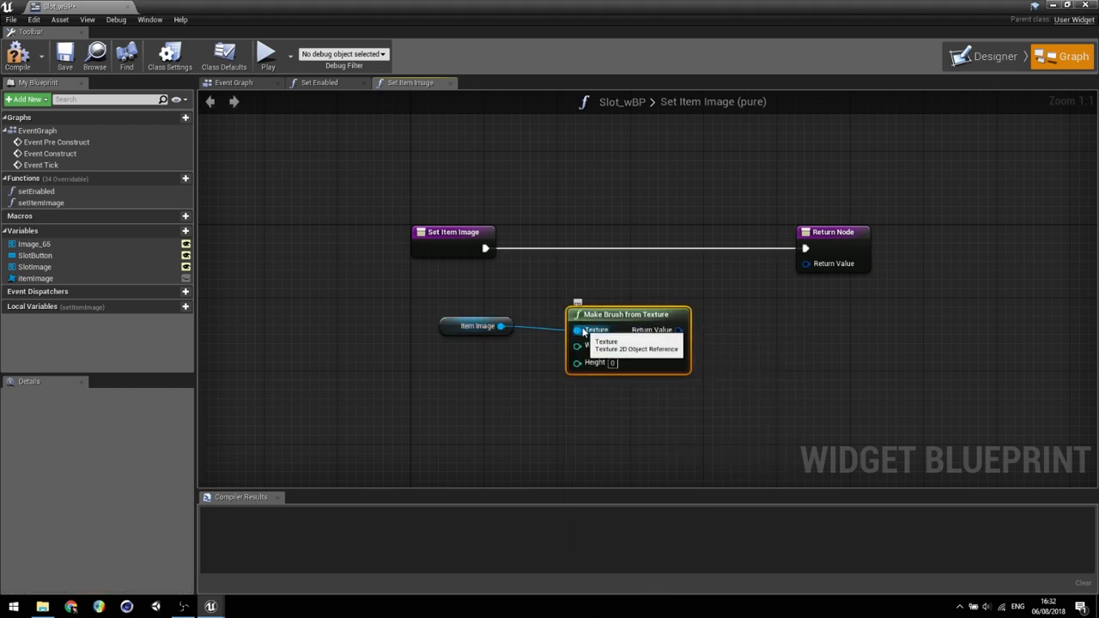
{"action": "left_click_drag", "start_coordinate": [678, 330], "coordinate": [815, 265]}
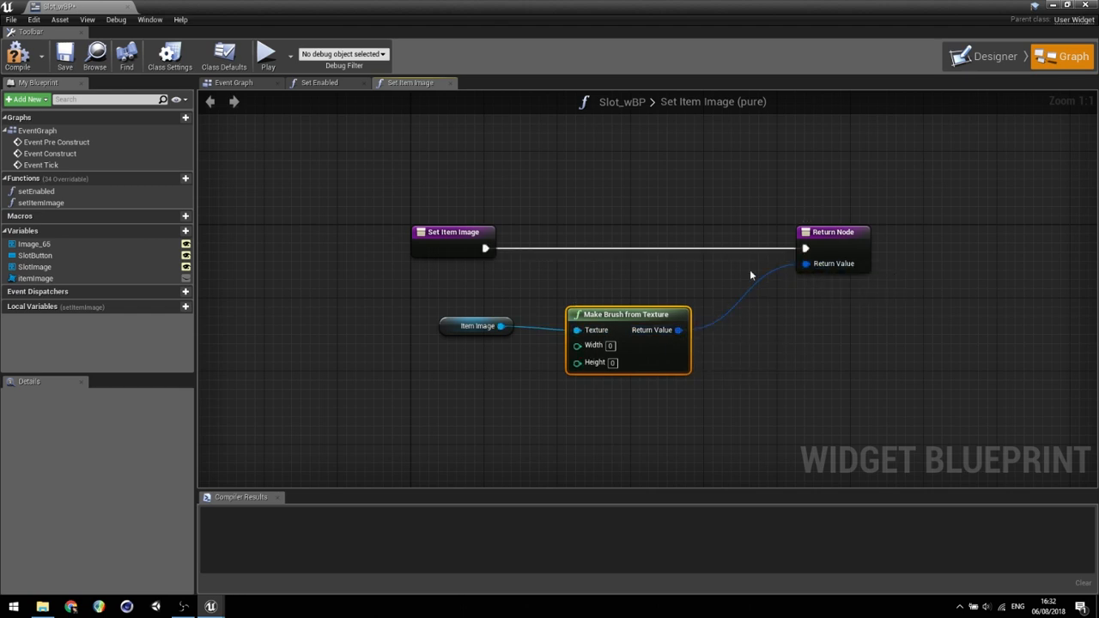
{"action": "key", "text": "F7"}
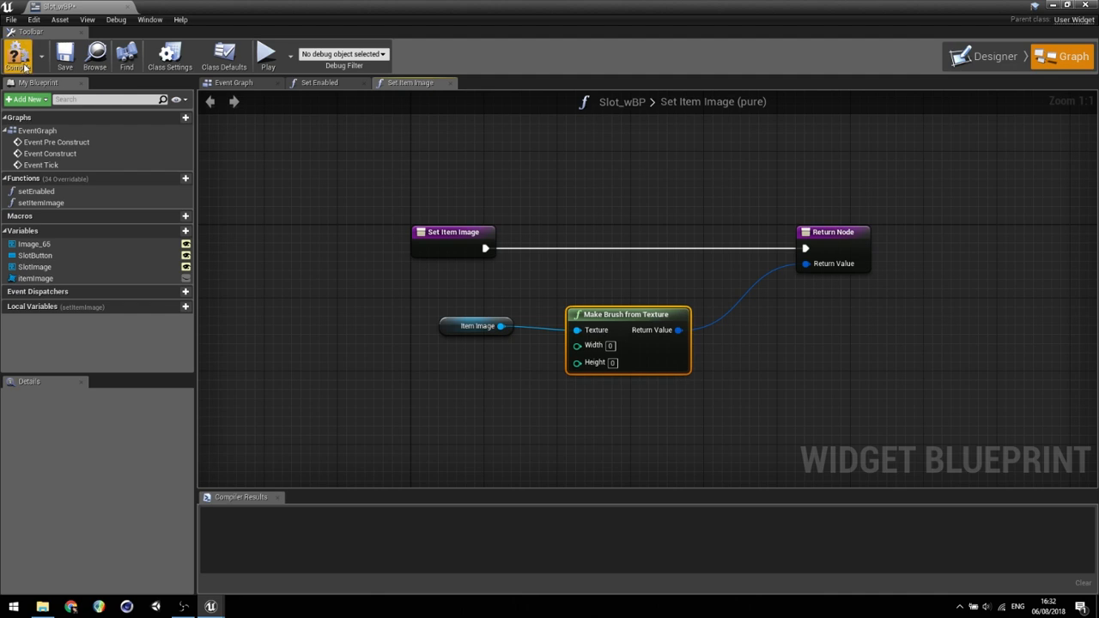
- Create a new binding function for the itemName text block's Text property and move its Return Node farther from the entry node
{"action": "left_click", "coordinate": [986, 55]}
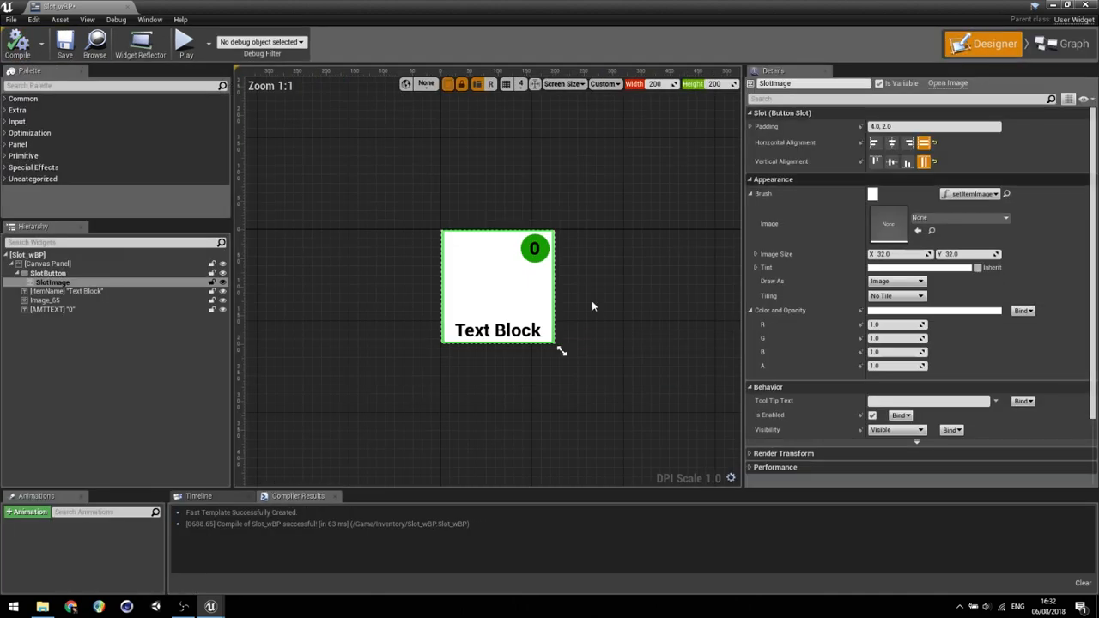
{"action": "right_click", "coordinate": [591, 306]}
{"action": "left_click", "coordinate": [584, 301]}
{"action": "scroll", "coordinate": [567, 344], "scroll_direction": "up", "scroll_amount": 4}
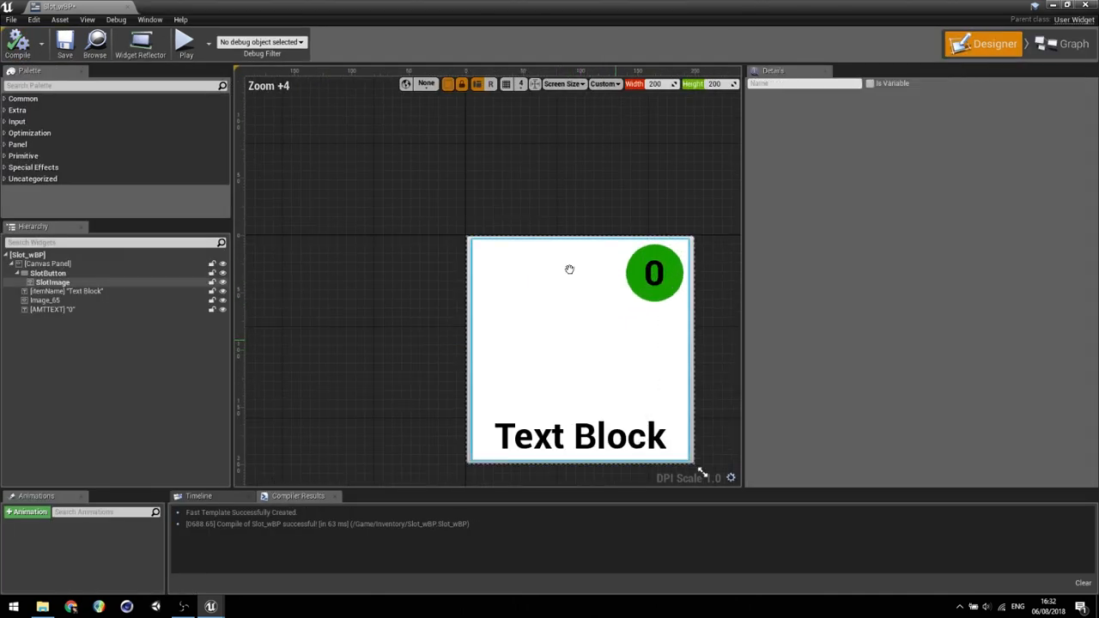
{"action": "left_click", "coordinate": [479, 330]}
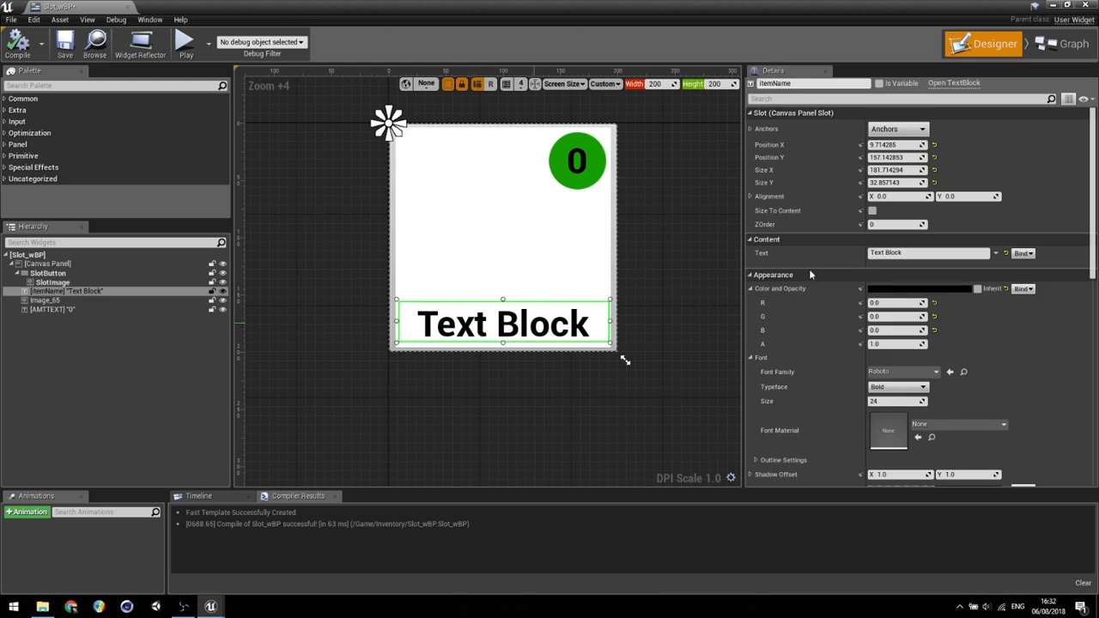
{"action": "left_click", "coordinate": [1023, 253]}
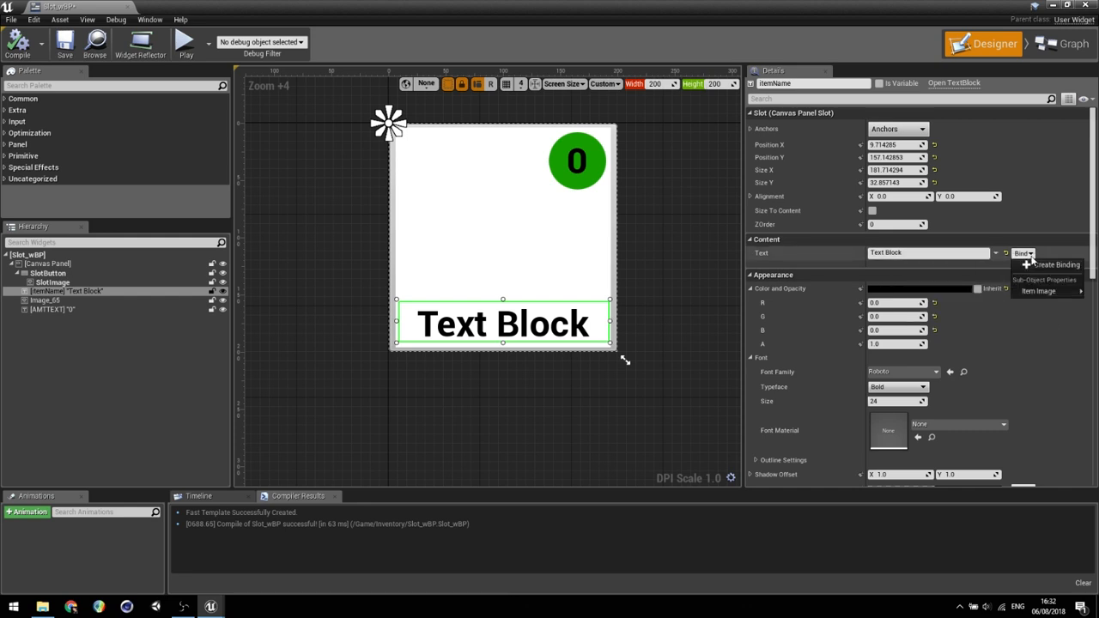
{"action": "left_click", "coordinate": [1049, 265]}
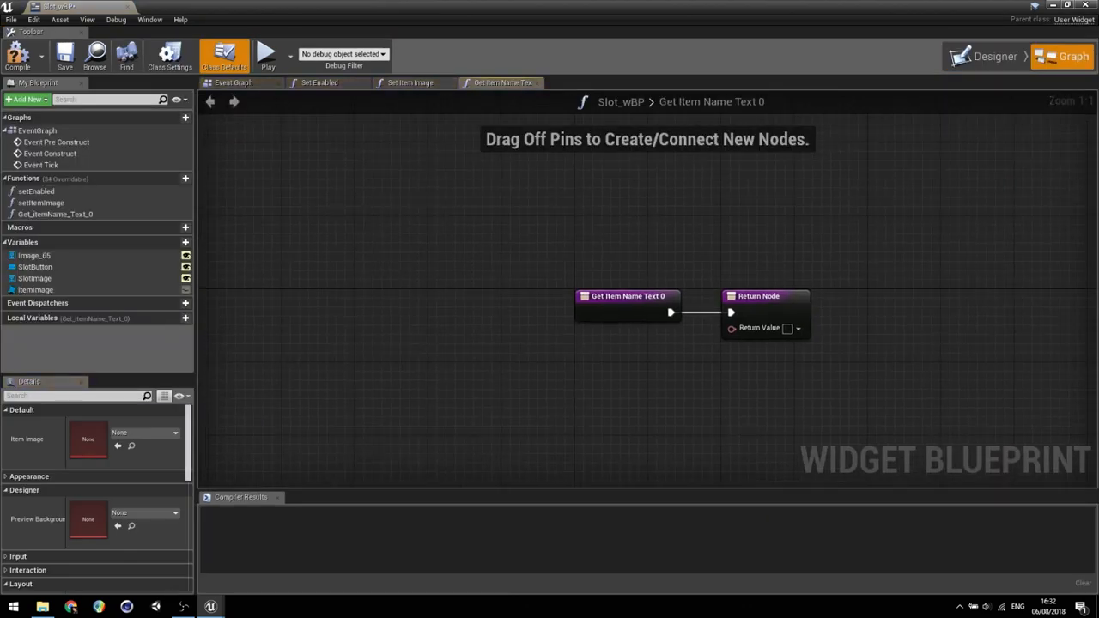
{"action": "left_click", "coordinate": [751, 225]}
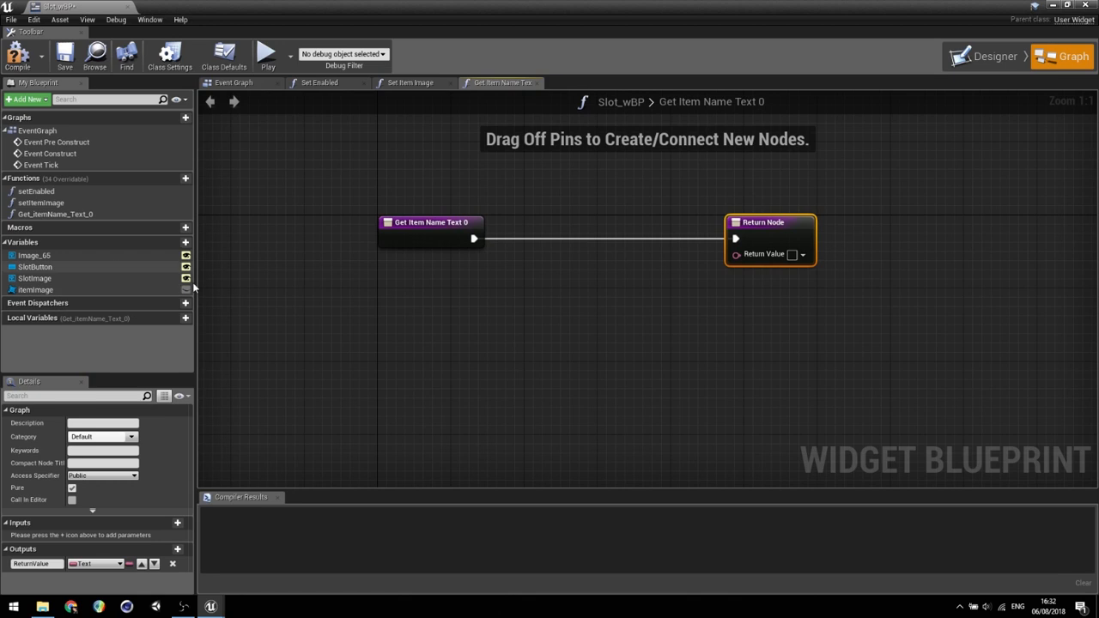
- Add a blueprint variable named itemNameText and set its type to Text
{"action": "left_click", "coordinate": [185, 243]}
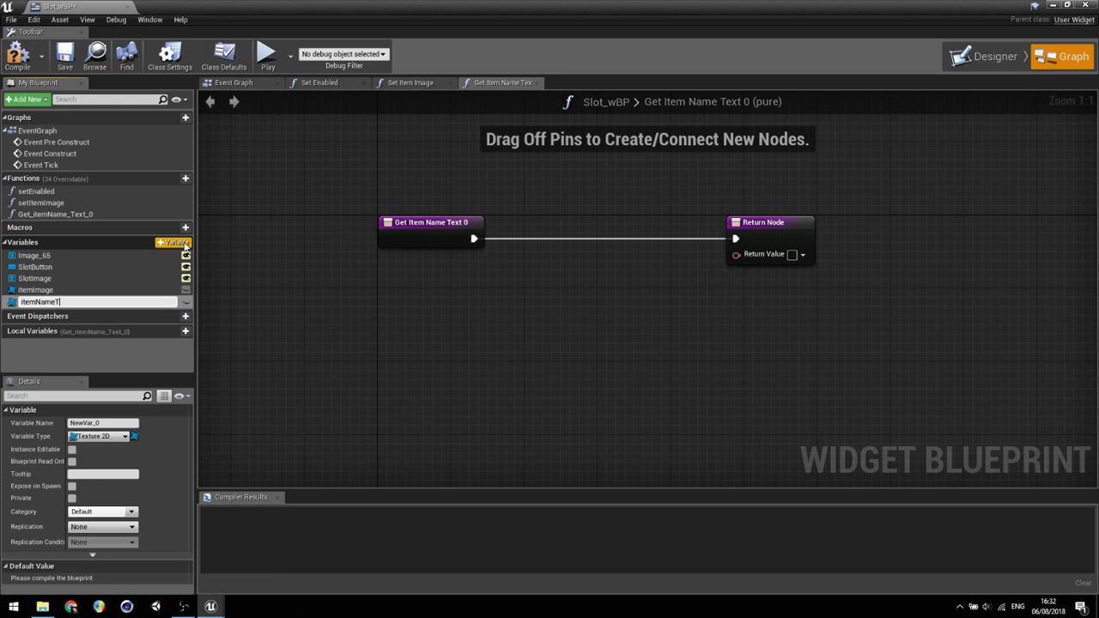
{"action": "key", "text": "Return"}
{"action": "left_click", "coordinate": [185, 302]}
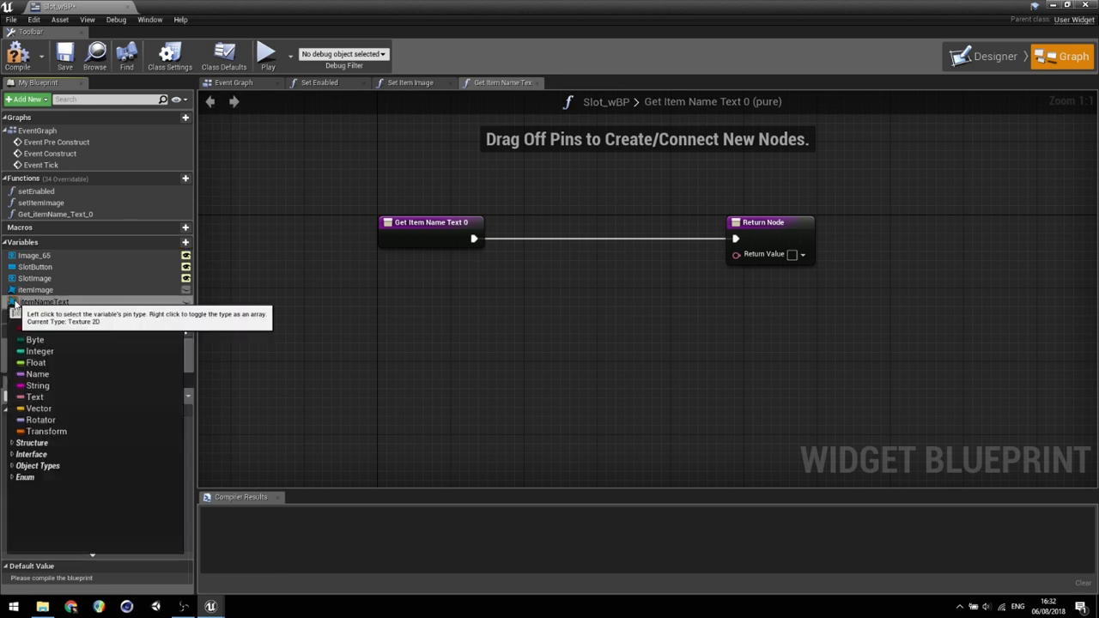
{"action": "left_click", "coordinate": [34, 397]}
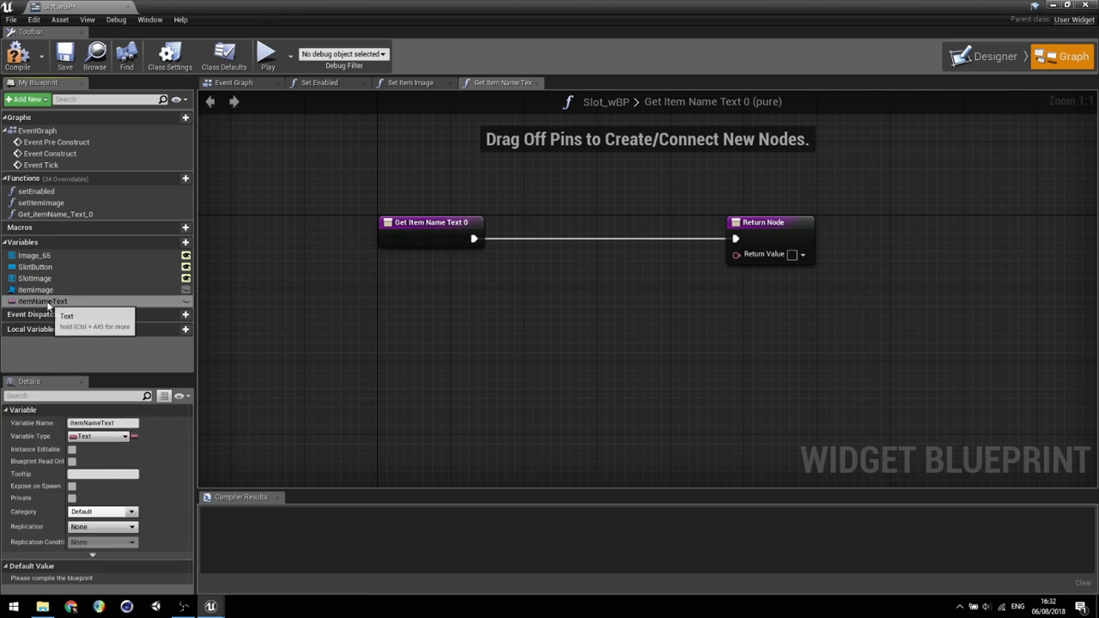
- Connect an itemNameText getter to the Return Value, place it below the execution wire, and compile the blueprint
{"action": "left_click_drag", "start_coordinate": [45, 301], "coordinate": [734, 255]}
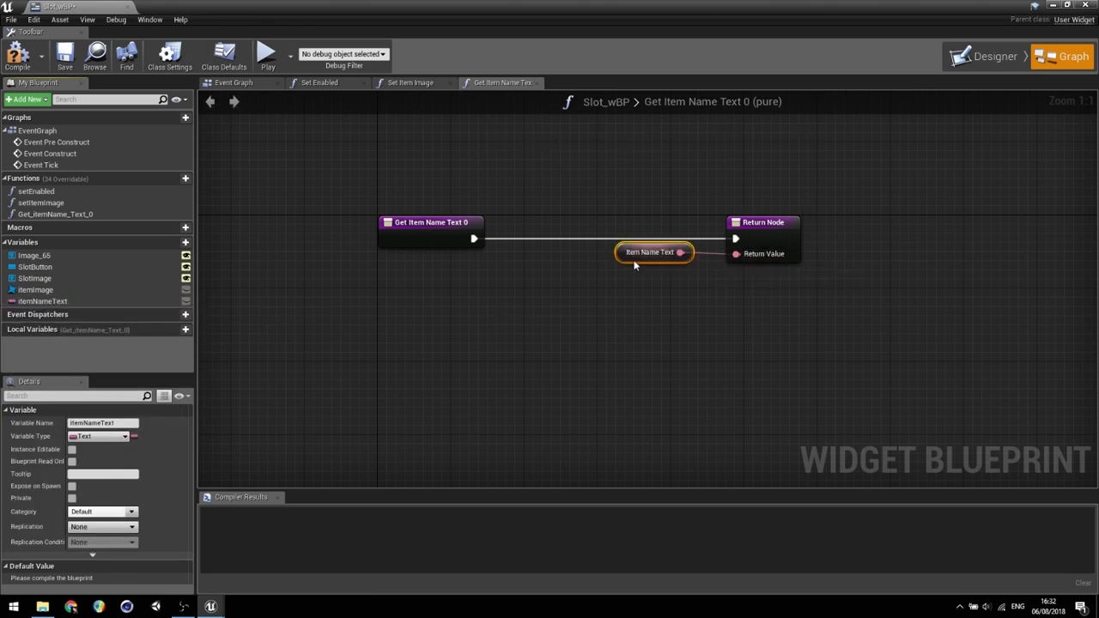
{"action": "left_click_drag", "start_coordinate": [634, 265], "coordinate": [570, 297]}
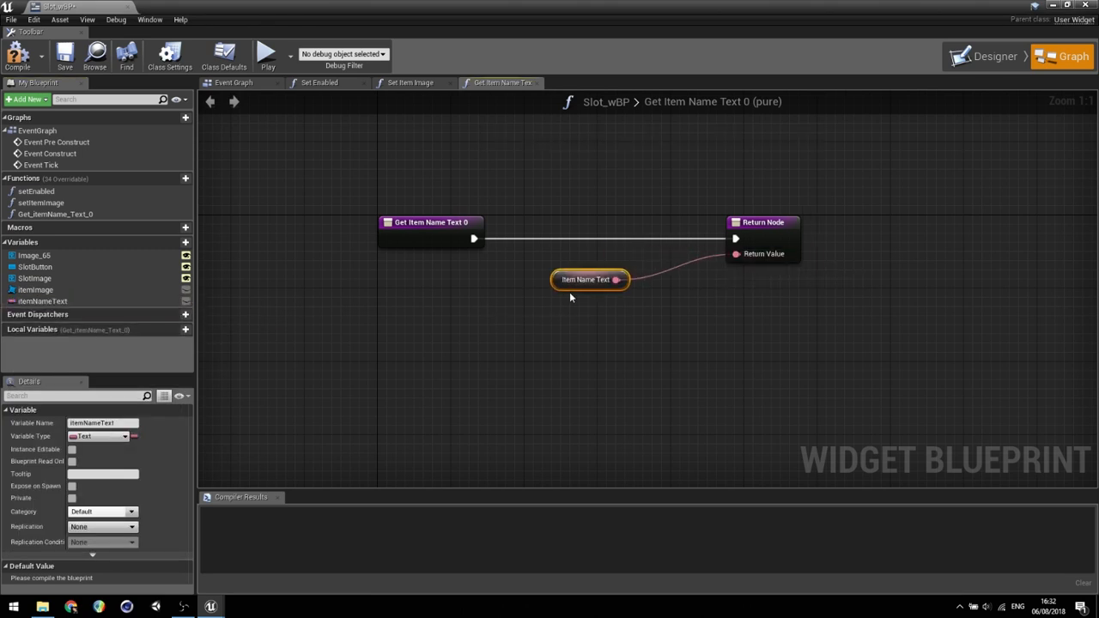
{"action": "left_click", "coordinate": [17, 56]}
- Create a new binding function for the AMTTEXT text block's Text property and move its Return Node farther from the entry node
{"action": "left_click", "coordinate": [986, 57]}
{"action": "scroll", "coordinate": [540, 255], "scroll_direction": "up", "scroll_amount": 4}
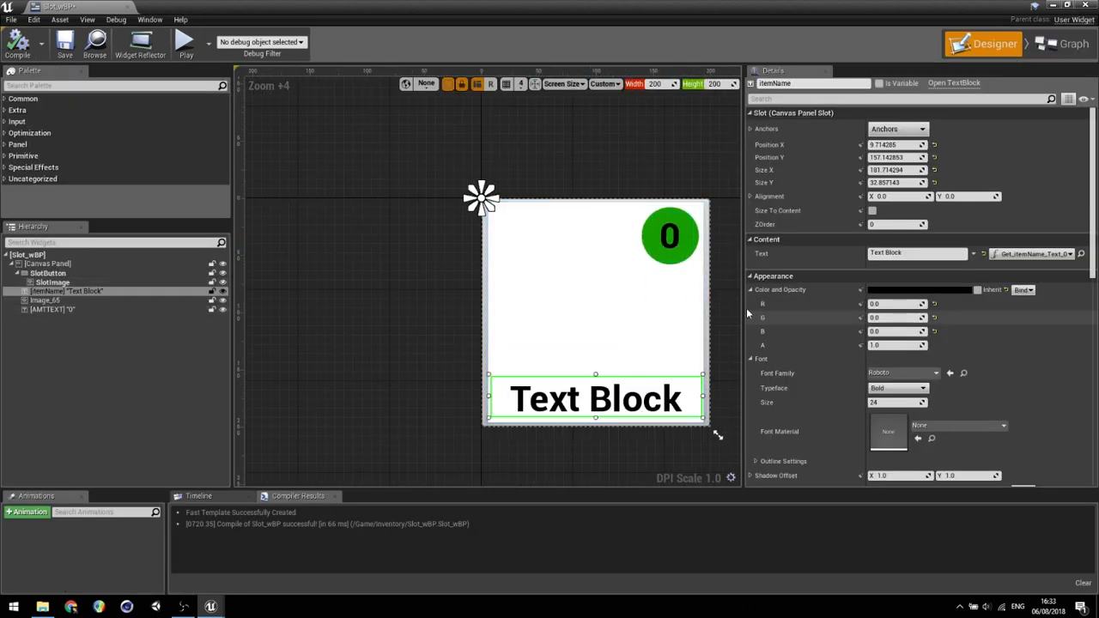
{"action": "right_click_drag", "start_coordinate": [677, 275], "coordinate": [544, 258]}
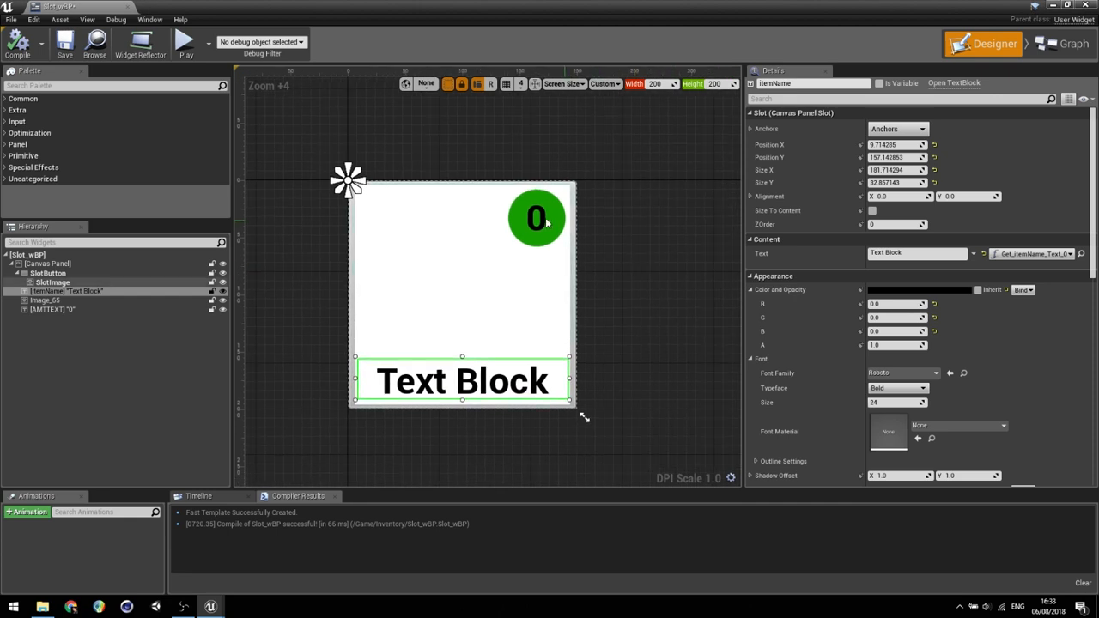
{"action": "left_click", "coordinate": [536, 219]}
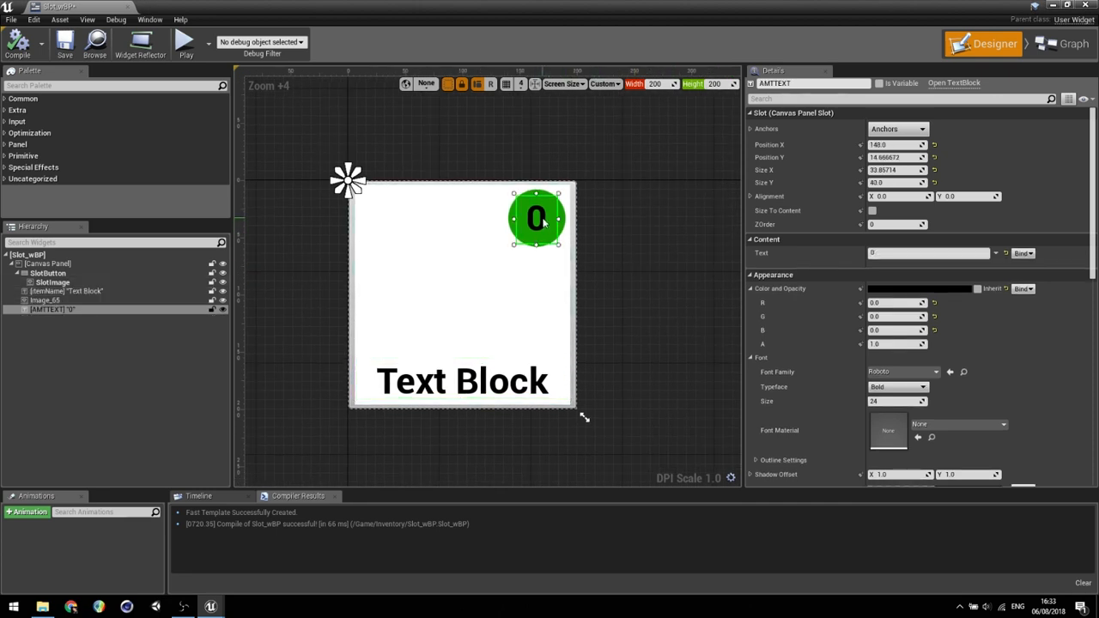
{"action": "left_click", "coordinate": [1020, 254]}
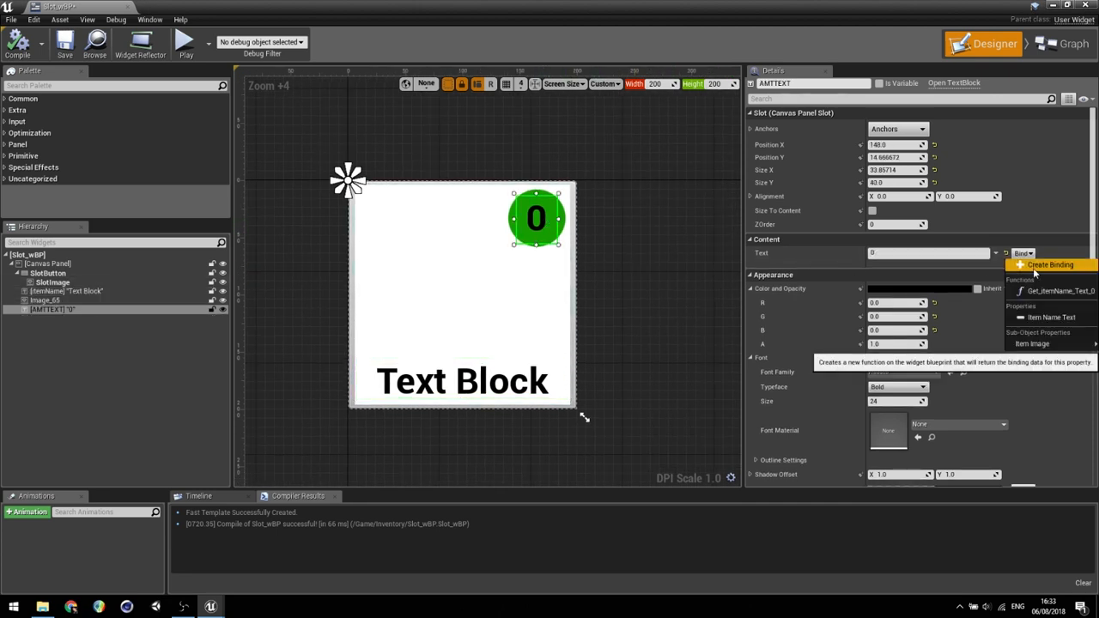
{"action": "left_click", "coordinate": [1041, 266]}
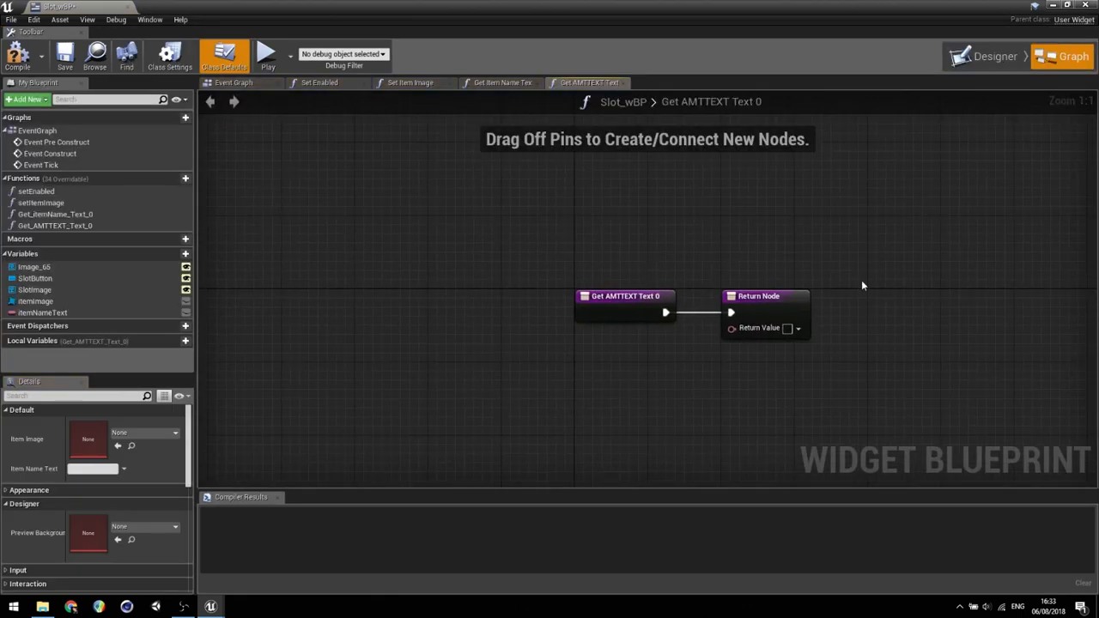
{"action": "left_click_drag", "start_coordinate": [584, 237], "coordinate": [894, 241]}
{"action": "right_click_drag", "start_coordinate": [826, 298], "coordinate": [795, 269]}
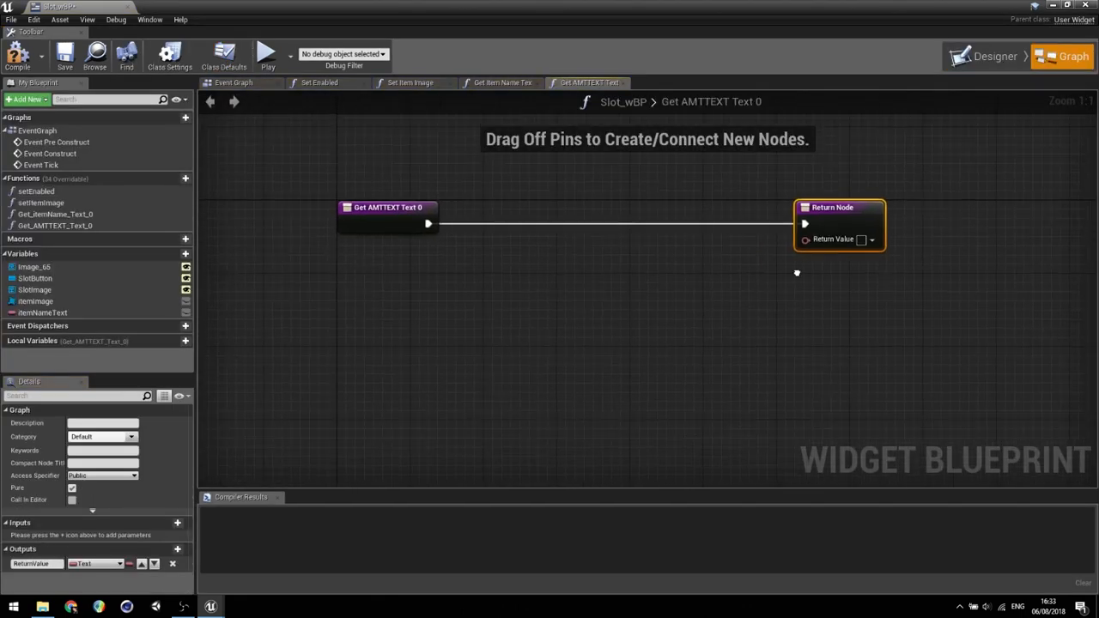
- Add a blueprint variable named currentStack and set its type to Integer
{"action": "left_click", "coordinate": [183, 255]}
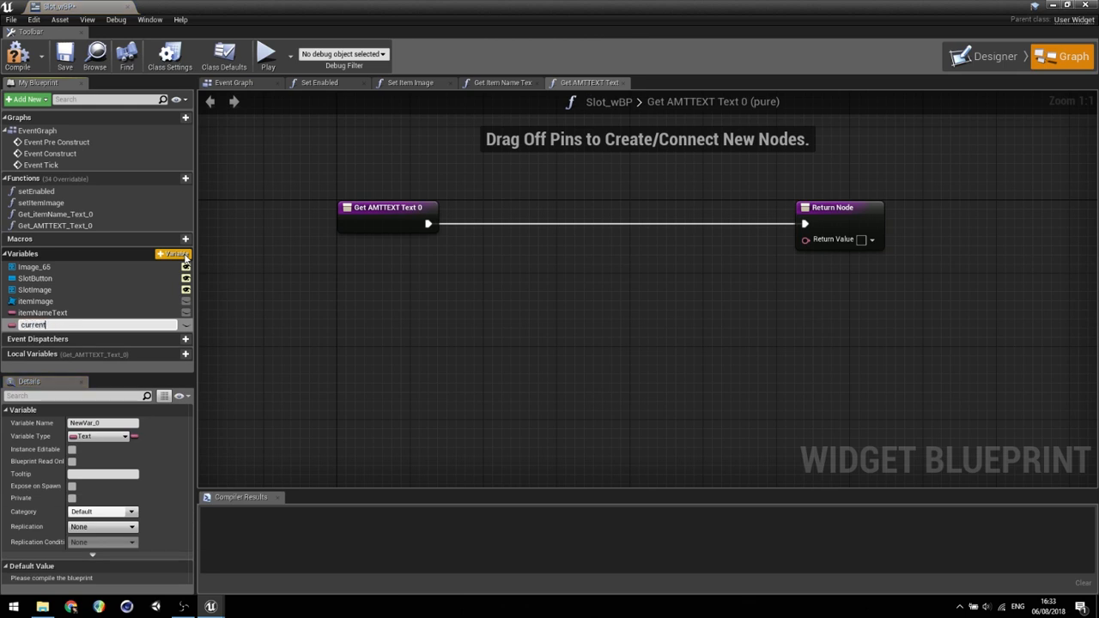
{"action": "type", "text": "currentStack"}
{"action": "key", "text": "Return"}
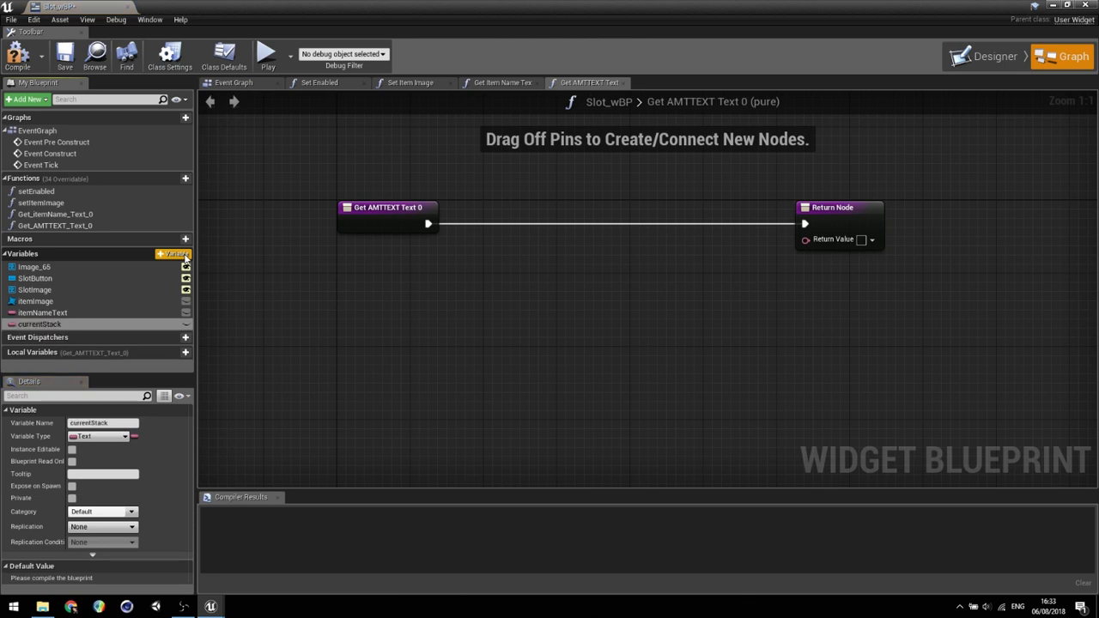
{"action": "left_click", "coordinate": [11, 324]}
{"action": "left_click", "coordinate": [25, 376]}
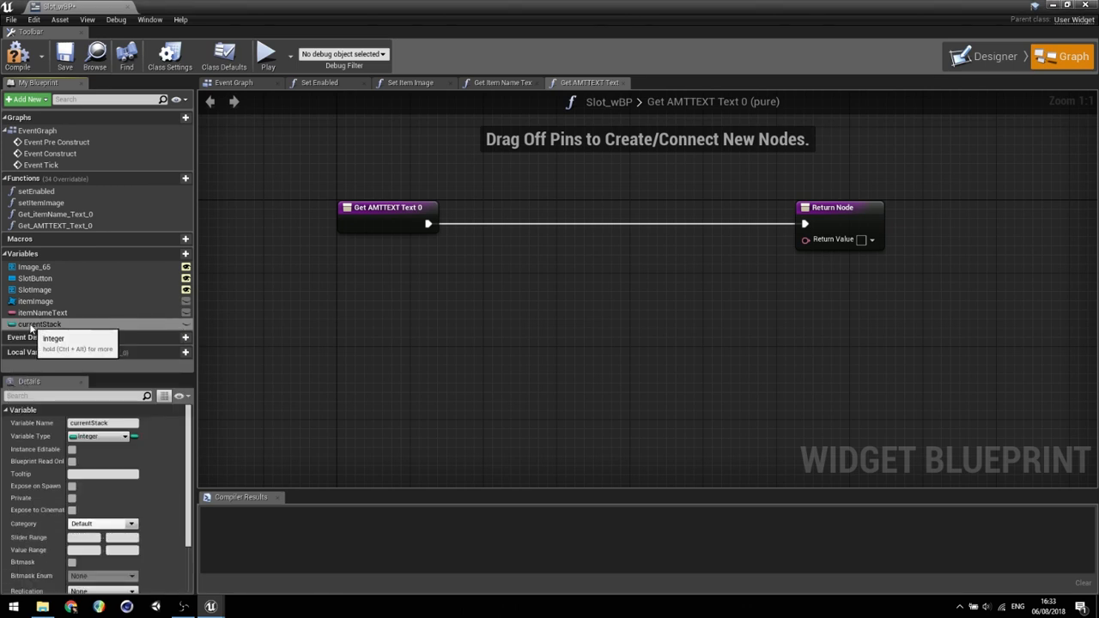
- Compare a currentStack getter with 0 using an integer Equal node and use the result as the condition of a Branch after the entry node
{"action": "left_click_drag", "start_coordinate": [31, 326], "coordinate": [429, 225]}
{"action": "type", "text": "=="}
{"action": "left_click", "coordinate": [679, 403]}
{"action": "type", "text": "branch"}
{"action": "key", "text": "Return"}
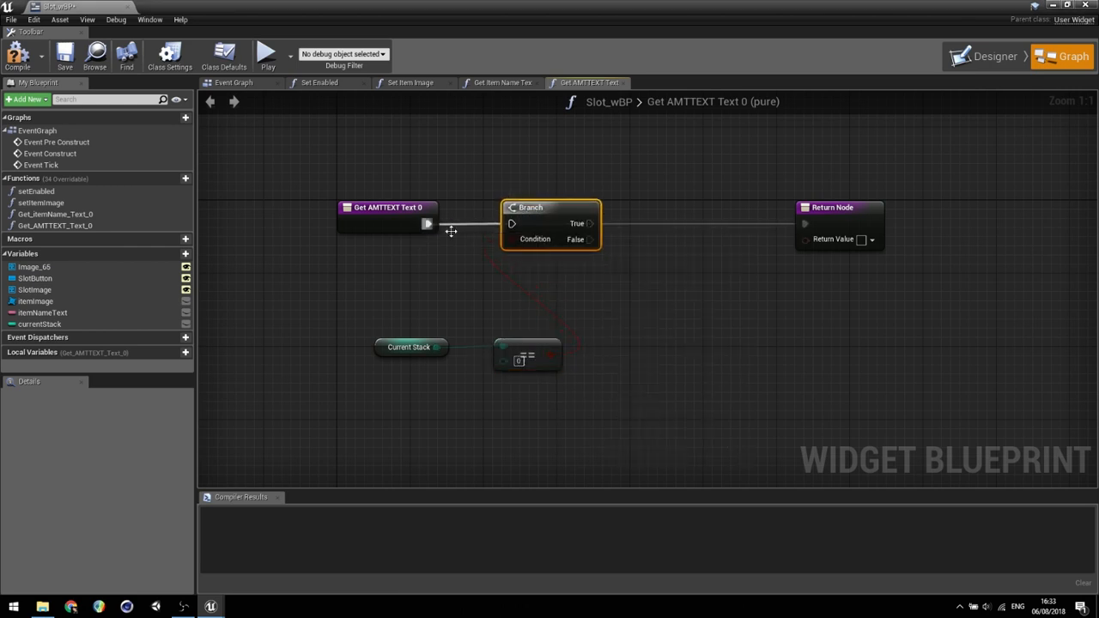
- Move the Return Node above the Branch and connect the Branch's True output to it
{"action": "right_click_drag", "start_coordinate": [682, 282], "coordinate": [534, 295]}
{"action": "left_click_drag", "start_coordinate": [677, 240], "coordinate": [677, 176]}
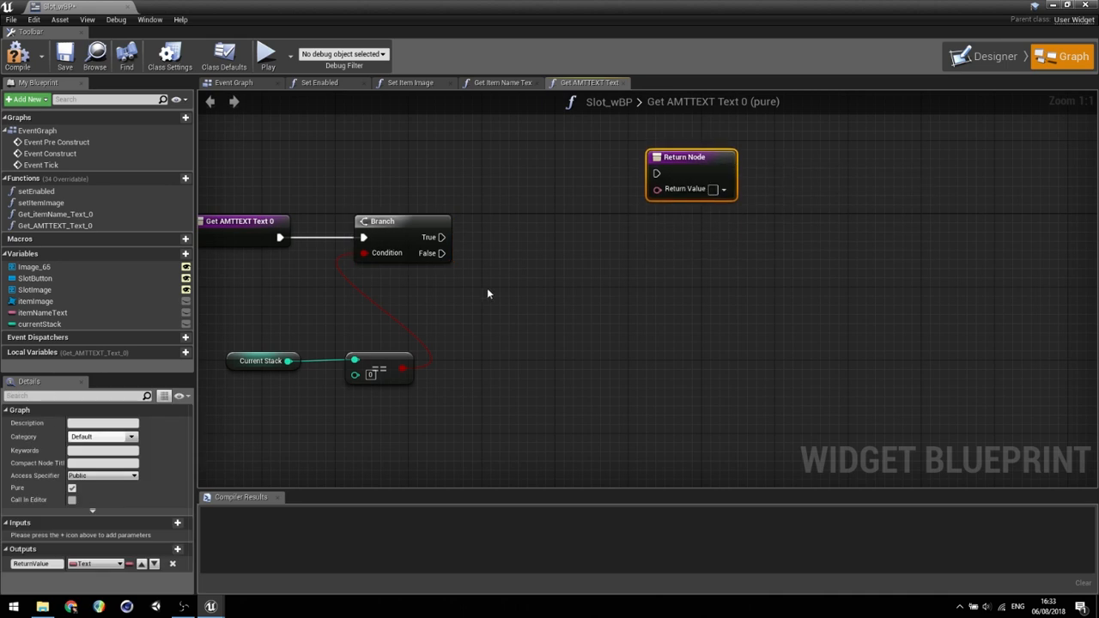
{"action": "left_click_drag", "start_coordinate": [442, 238], "coordinate": [677, 147]}
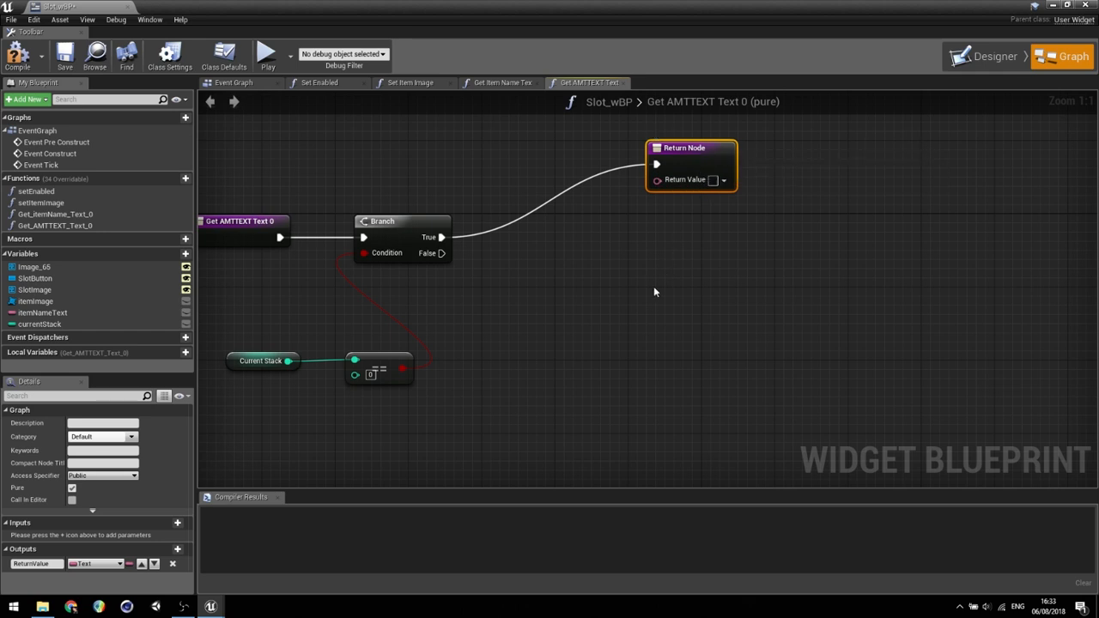
- Duplicate the Return Node for the Branch's False output and feed its Return Value with Current Stack converted through a ToText (int) node
{"action": "key", "text": "ctrl+d"}
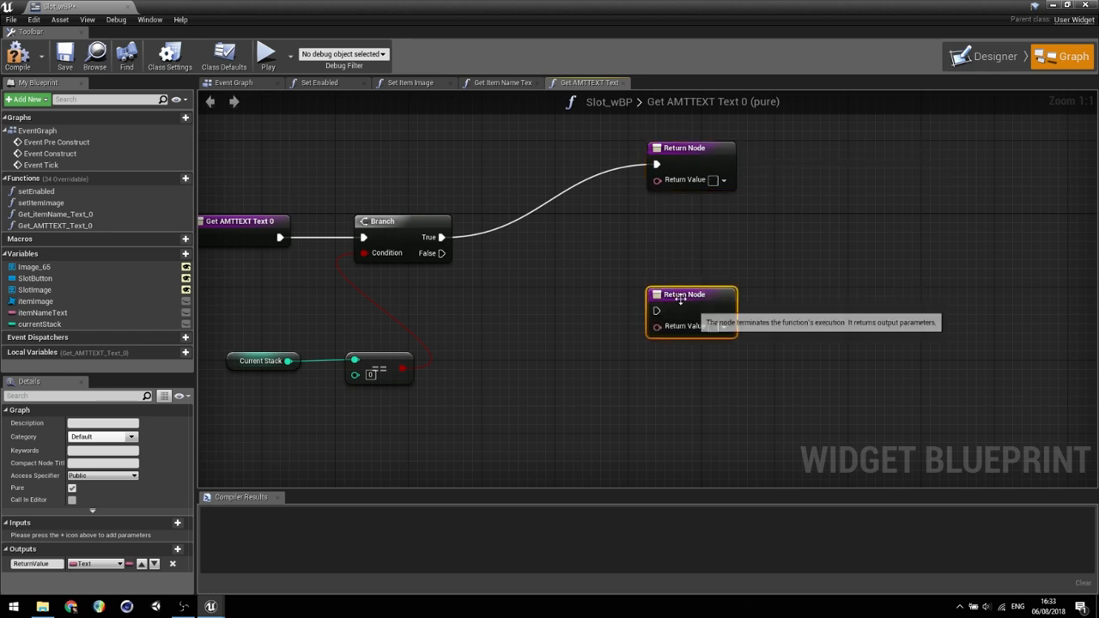
{"action": "left_click_drag", "start_coordinate": [441, 253], "coordinate": [657, 310]}
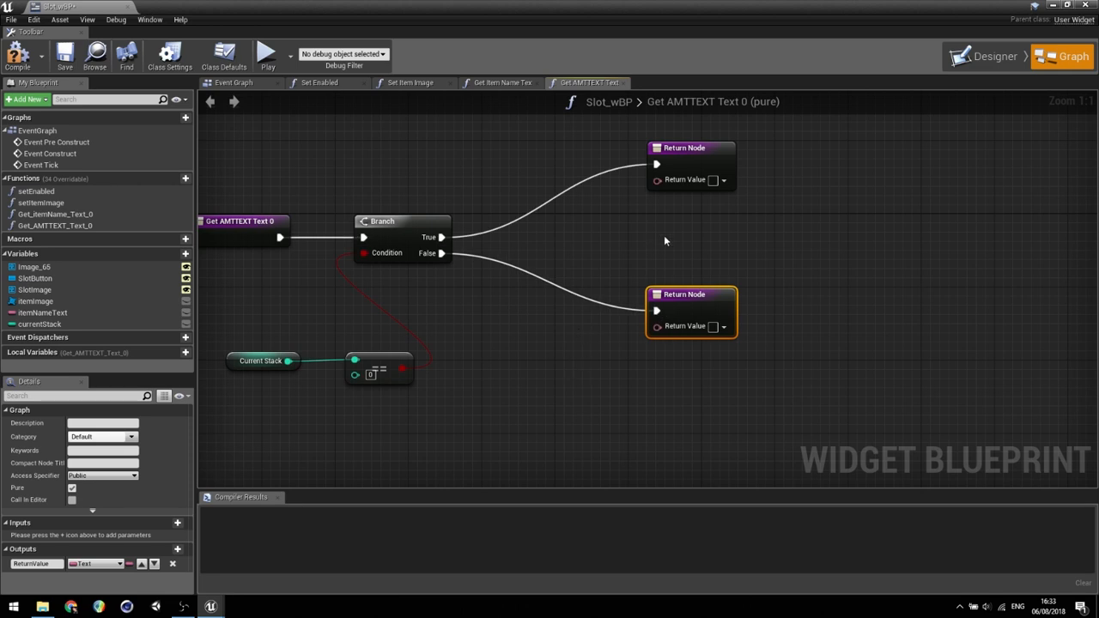
{"action": "right_click_drag", "start_coordinate": [391, 395], "coordinate": [541, 358]}
{"action": "left_click_drag", "start_coordinate": [386, 325], "coordinate": [818, 299]}
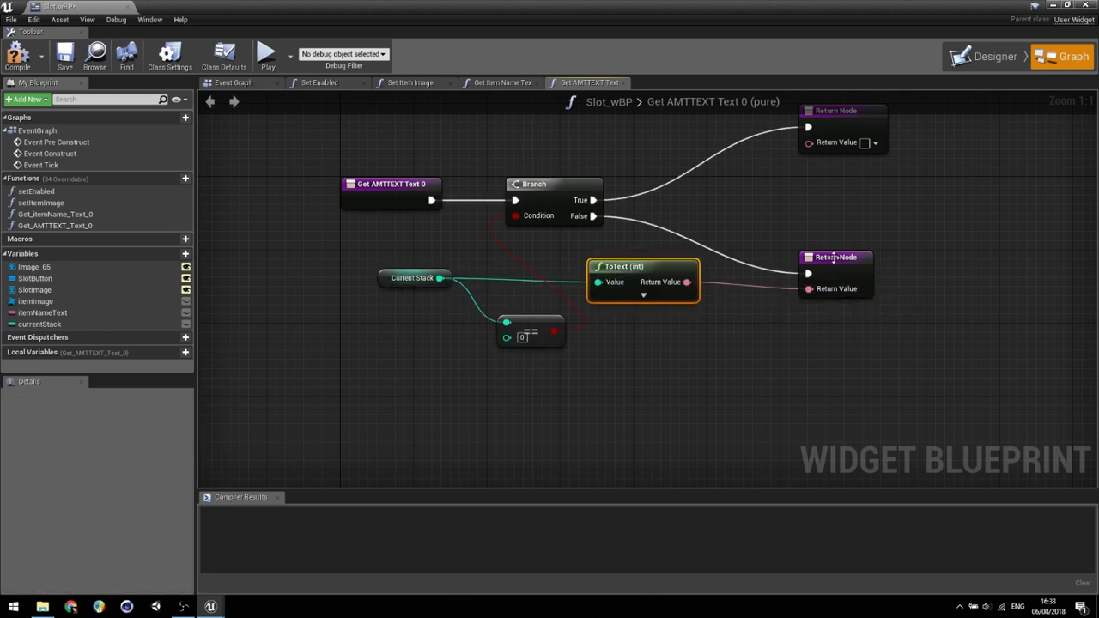
{"action": "right_click_drag", "start_coordinate": [913, 264], "coordinate": [807, 286]}
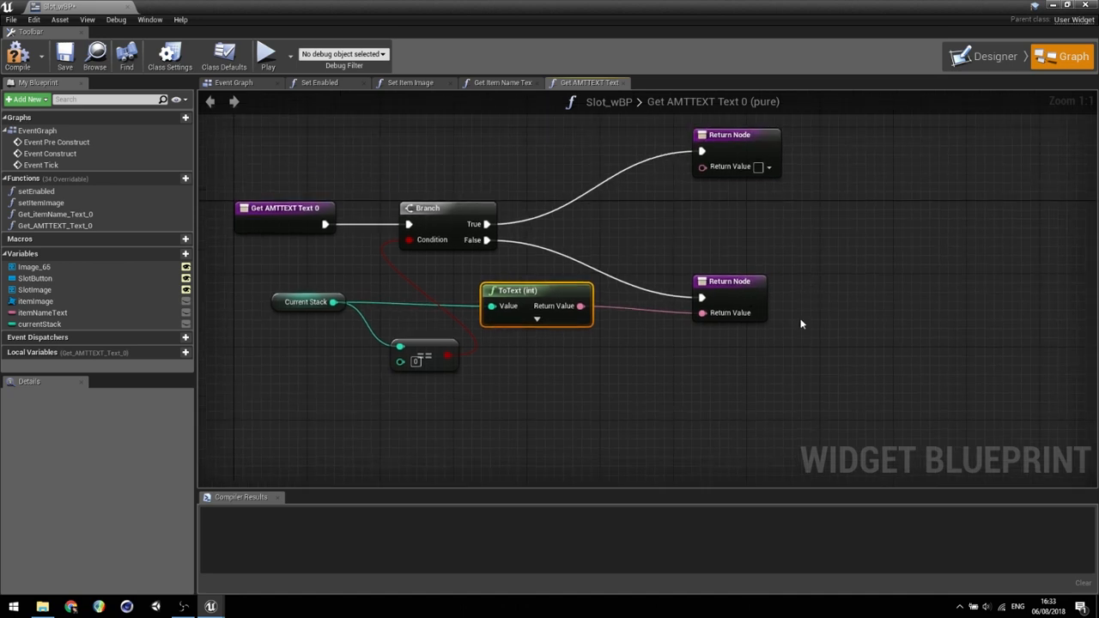
{"action": "right_click_drag", "start_coordinate": [691, 258], "coordinate": [761, 286]}
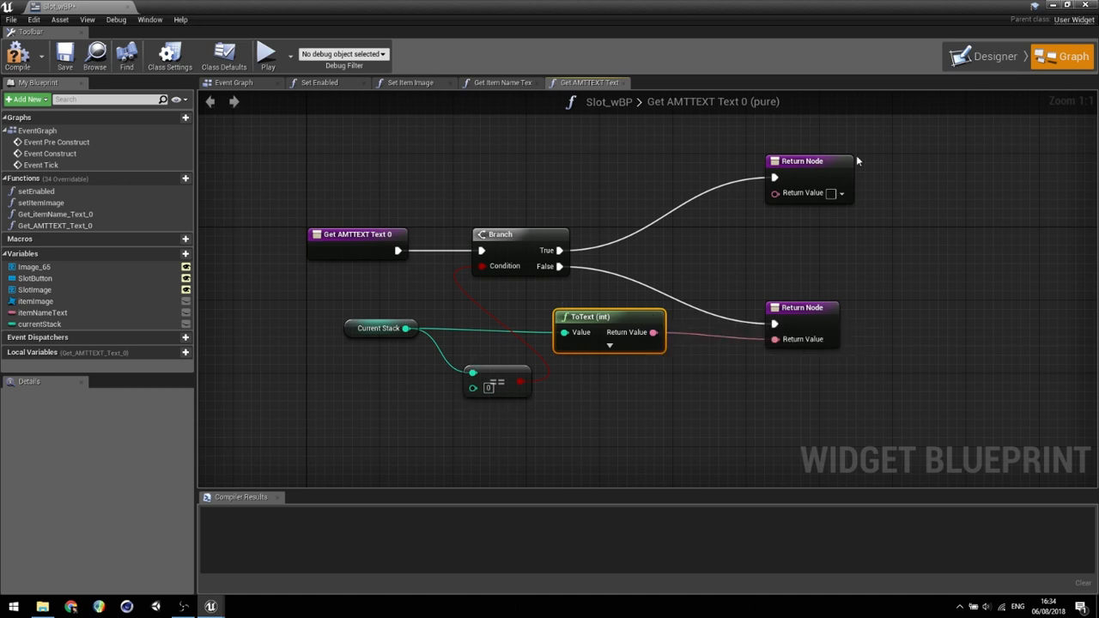
- Check the amount text block in the widget's design view and compile the Slot_wBP blueprint
{"action": "left_click", "coordinate": [988, 56]}
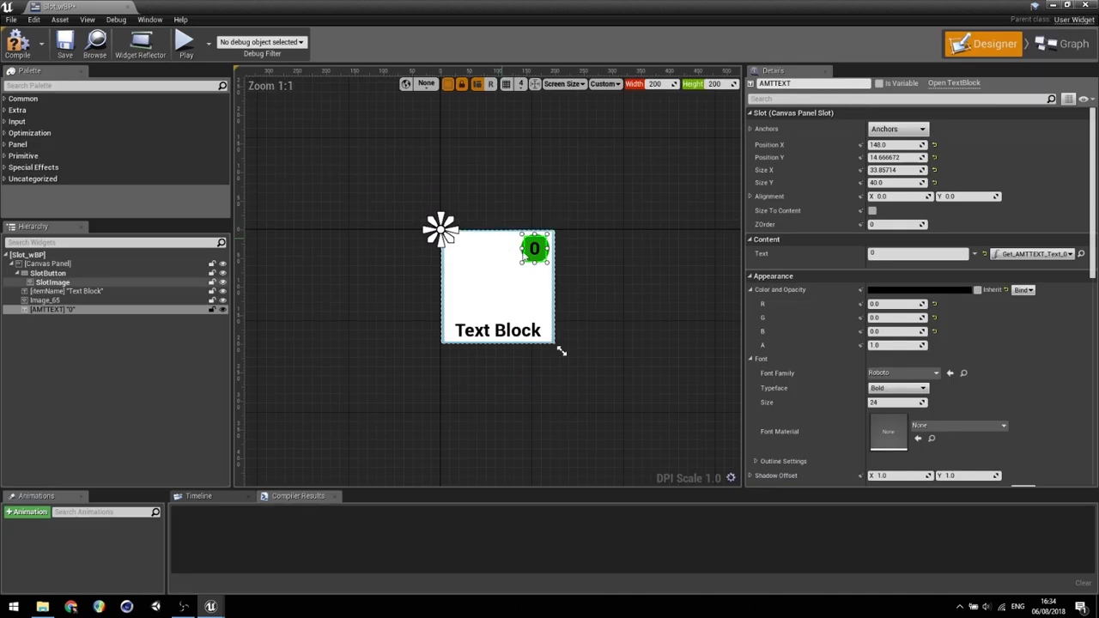
{"action": "scroll", "coordinate": [533, 251], "scroll_direction": "up", "scroll_amount": 4}
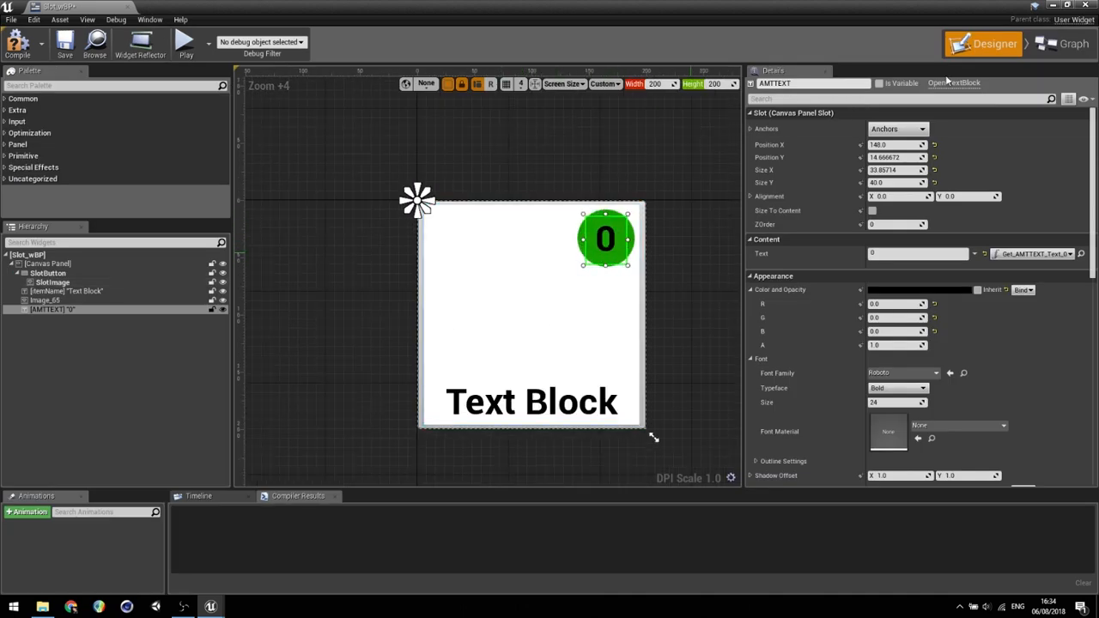
{"action": "left_click", "coordinate": [1064, 45]}
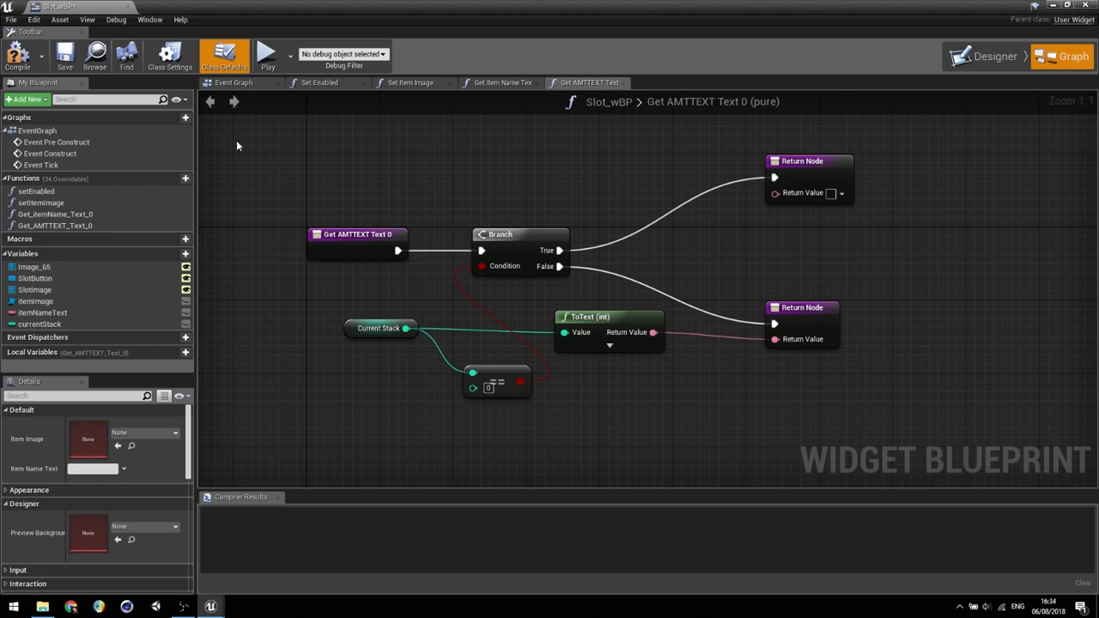
{"action": "left_click", "coordinate": [18, 62]}
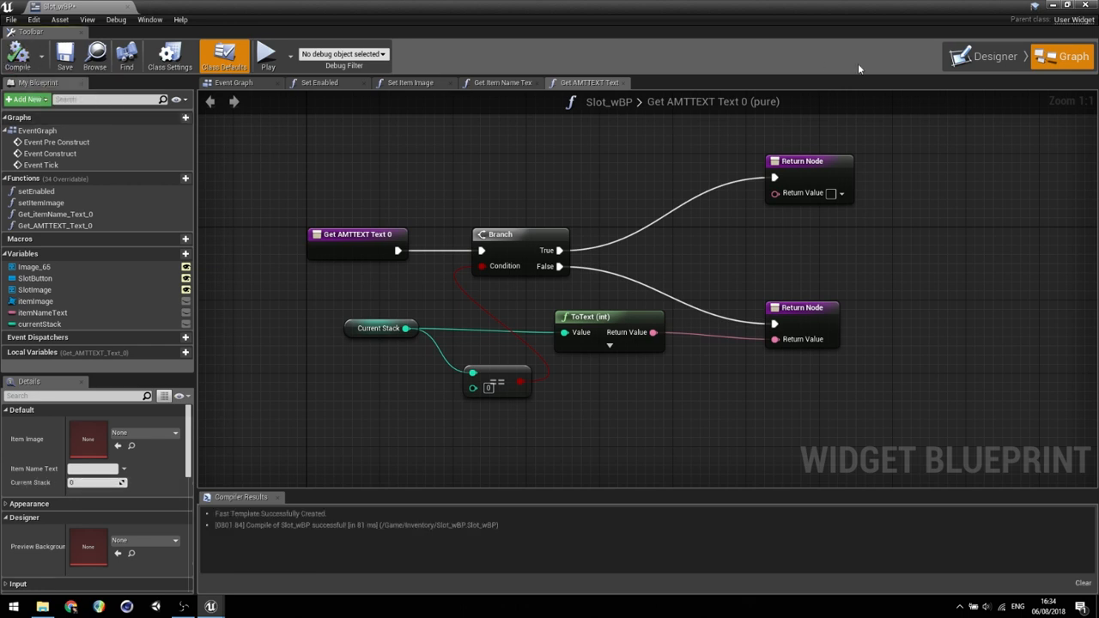
- Create a new binding function for the Visibility property of the green dot image Image_65
{"action": "left_click", "coordinate": [983, 56]}
{"action": "scroll", "coordinate": [653, 263], "scroll_direction": "up", "scroll_amount": 3}
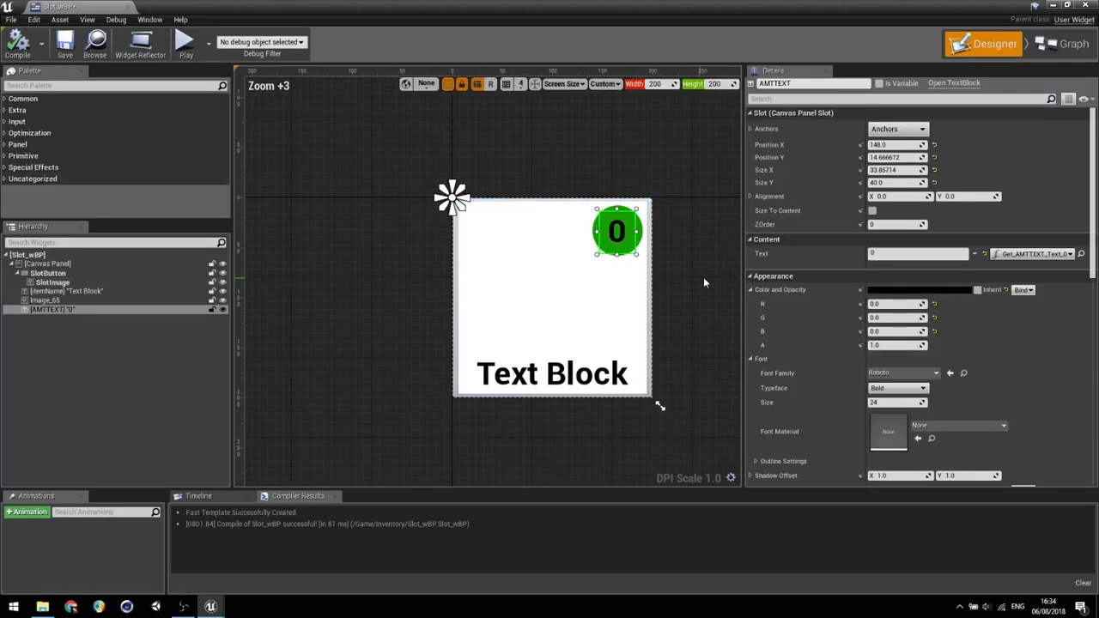
{"action": "scroll", "coordinate": [653, 262], "scroll_direction": "up", "scroll_amount": 2}
{"action": "right_click_drag", "start_coordinate": [662, 160], "coordinate": [346, 135]}
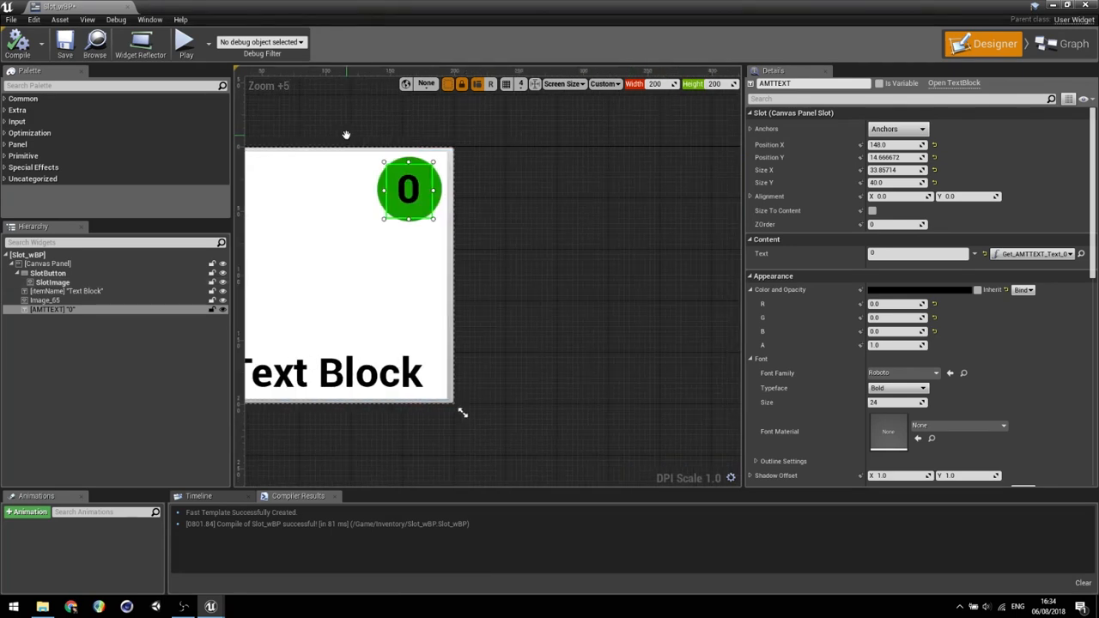
{"action": "left_click", "coordinate": [381, 195]}
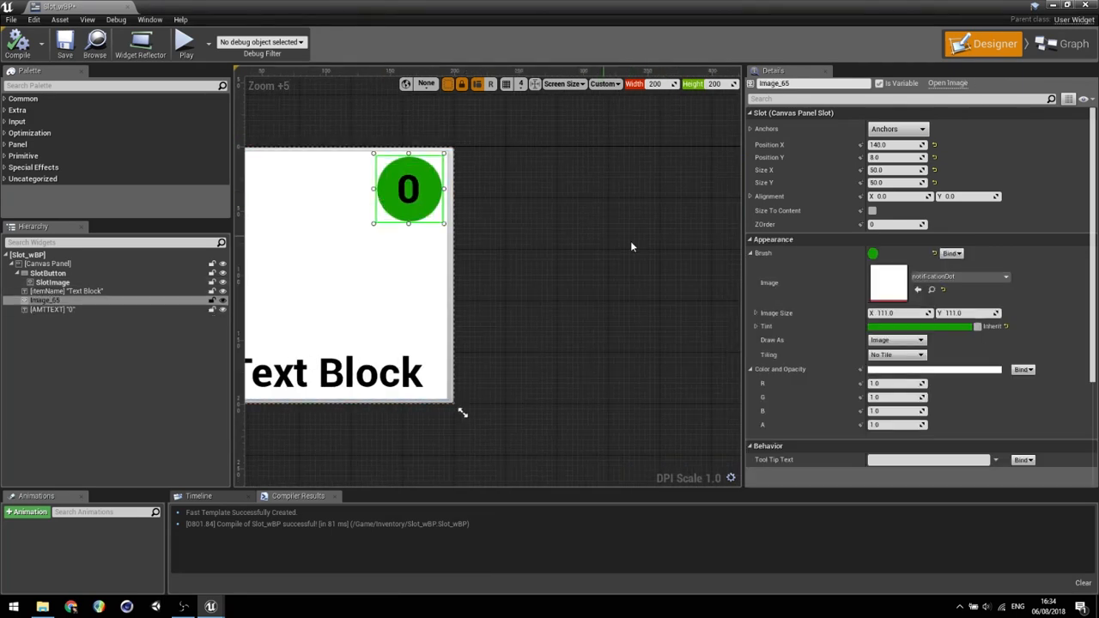
{"action": "left_click", "coordinate": [750, 240]}
{"action": "left_click", "coordinate": [751, 112]}
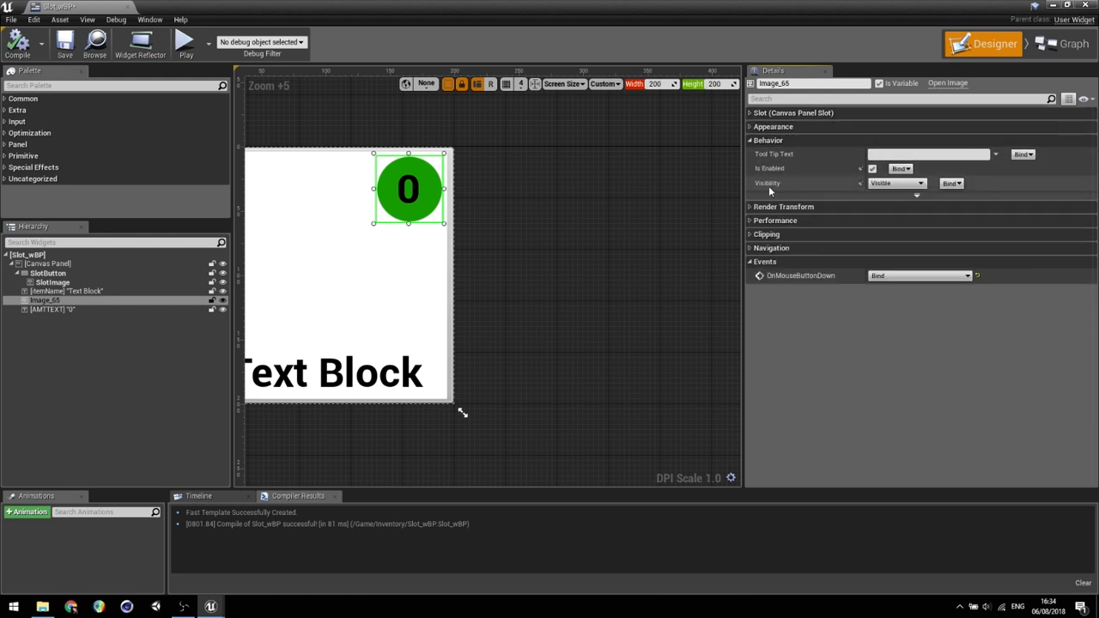
{"action": "left_click", "coordinate": [950, 184]}
{"action": "left_click", "coordinate": [981, 190]}
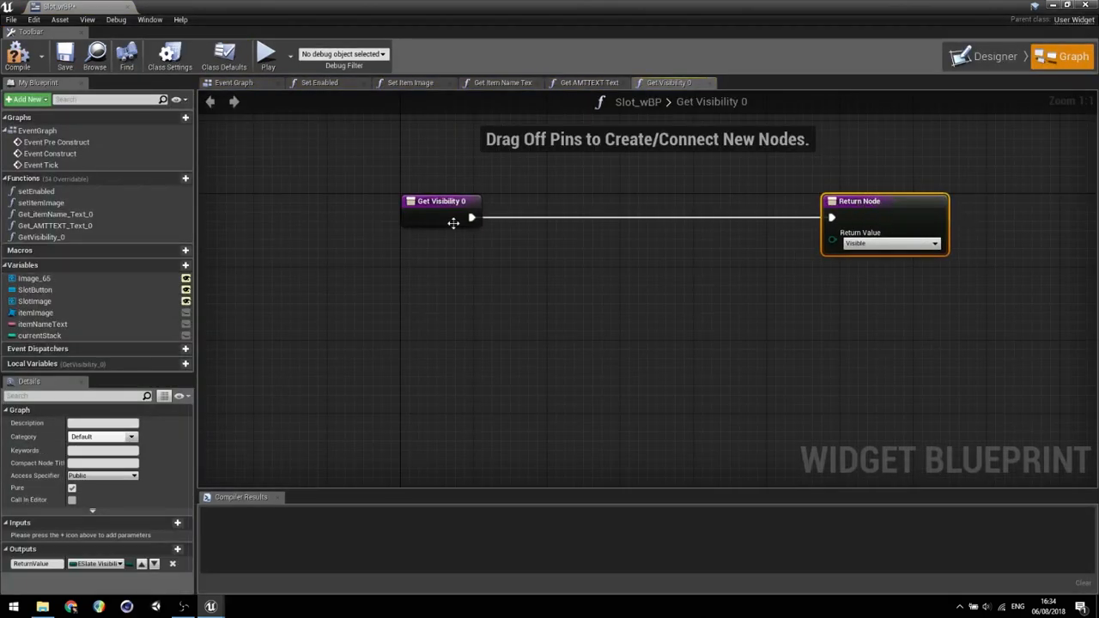
- Try to rename the new visibility binding function as setVisibility
{"action": "left_click", "coordinate": [99, 236]}
{"action": "left_click", "coordinate": [101, 238]}
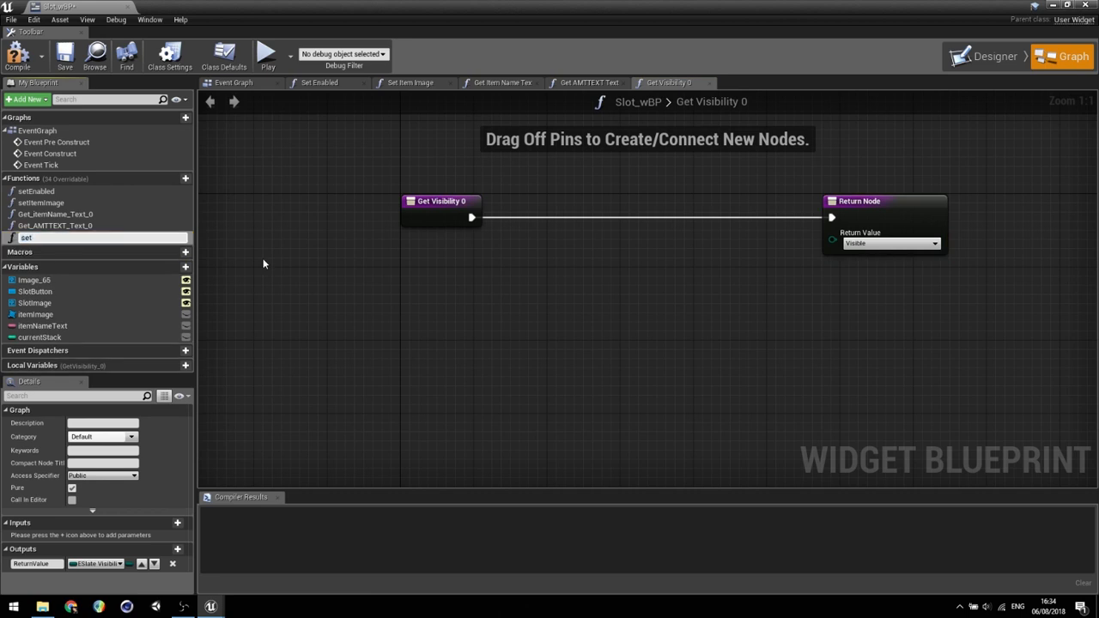
{"action": "type", "text": "setVisibility"}
{"action": "key", "text": "Return"}
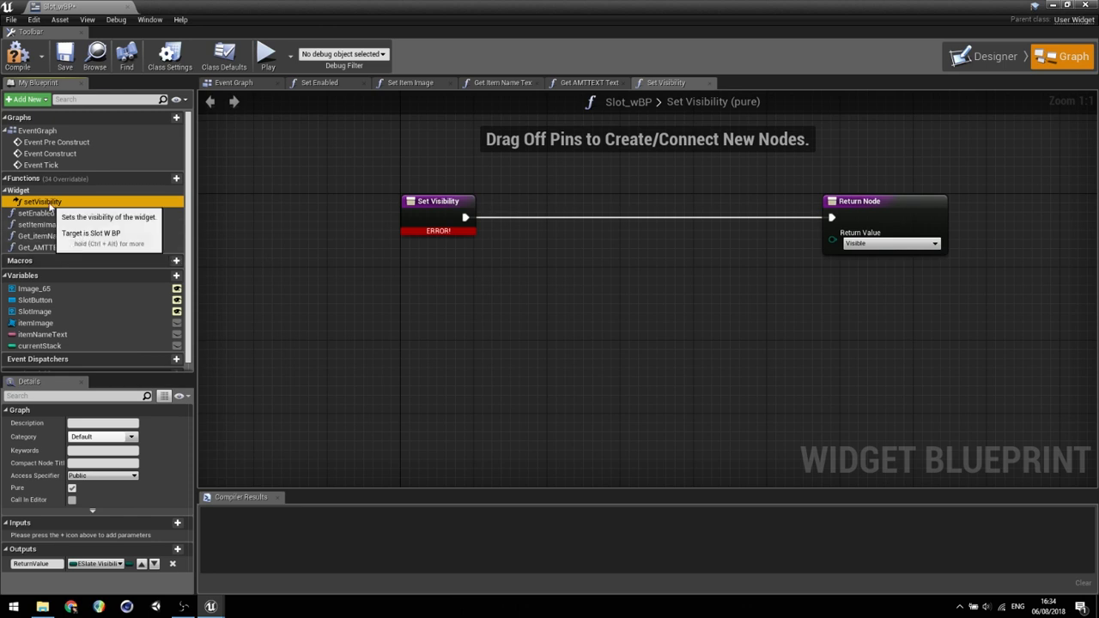
{"action": "key", "text": "ctrl+z"}
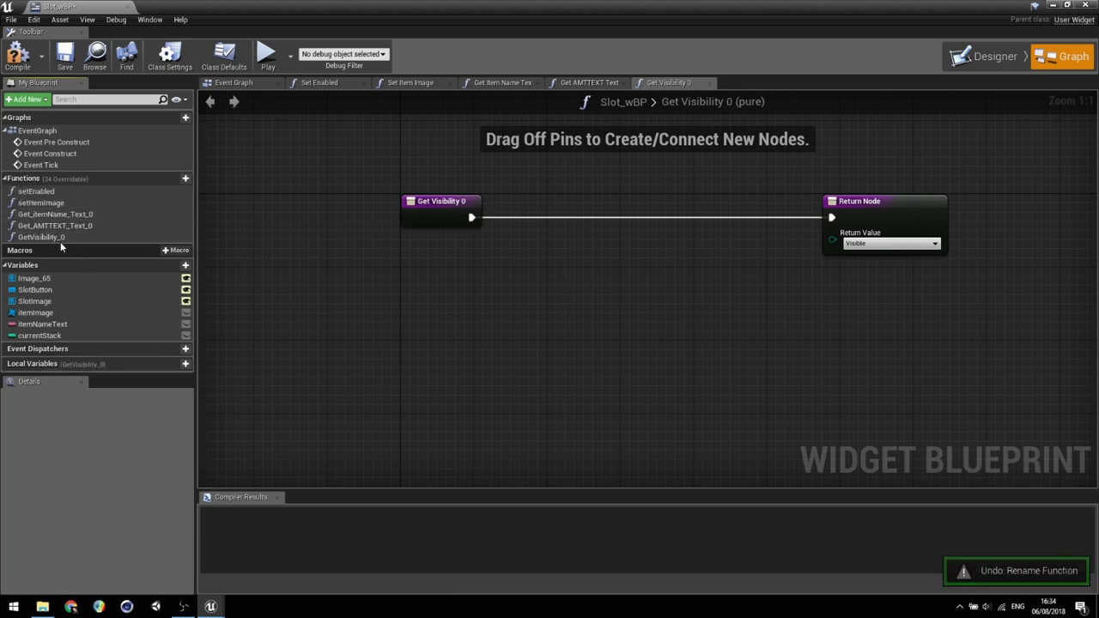
- Rename the GetVisibility_0 function as setDotVisibility
{"action": "left_click", "coordinate": [59, 238]}
{"action": "left_click", "coordinate": [57, 238]}
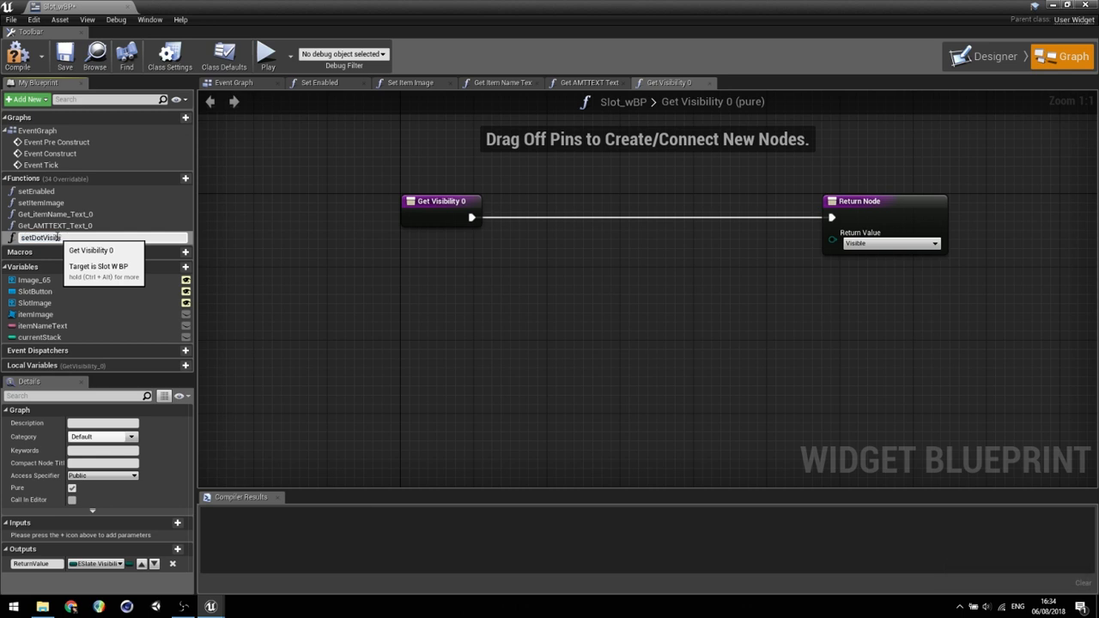
{"action": "type", "text": "setDotVisibility"}
{"action": "key", "text": "Return"}
- Rename the Get_itemName_Text_0 function as setItemName and the Get_AMTTEXT_Text_0 function as setAmtText
{"action": "left_click", "coordinate": [36, 216]}
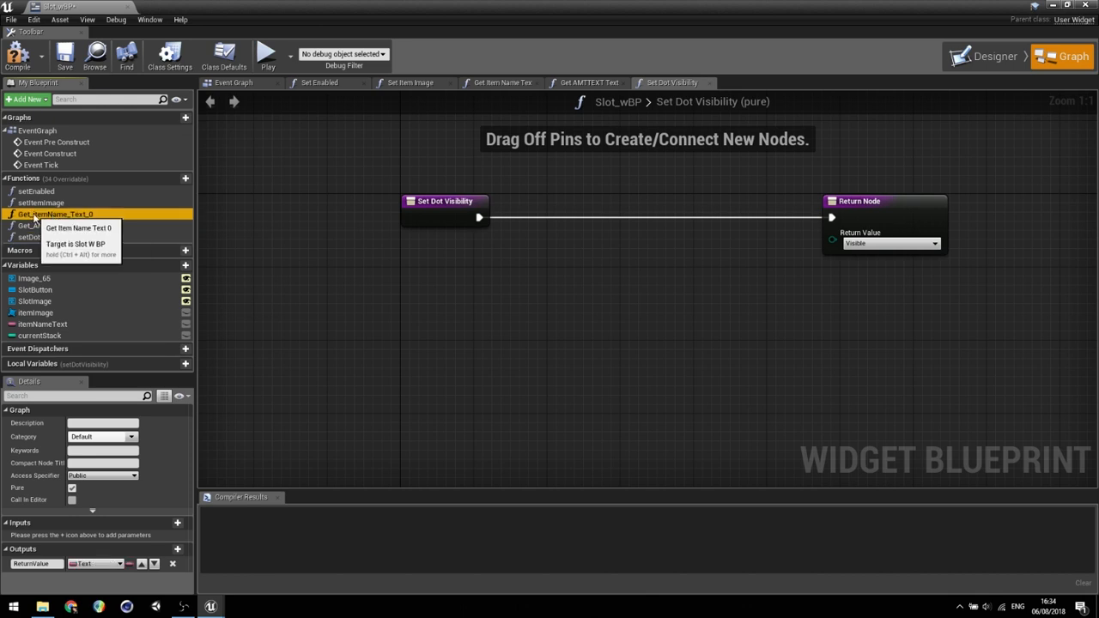
{"action": "left_click", "coordinate": [35, 215]}
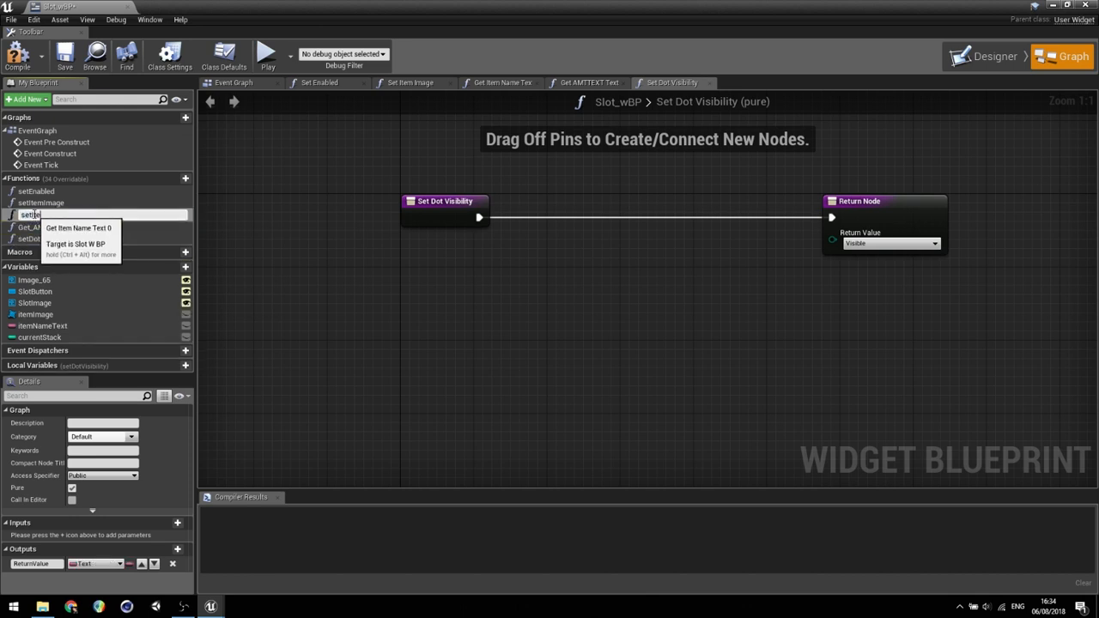
{"action": "type", "text": "ame"}
{"action": "key", "text": "Return"}
{"action": "left_click", "coordinate": [37, 225]}
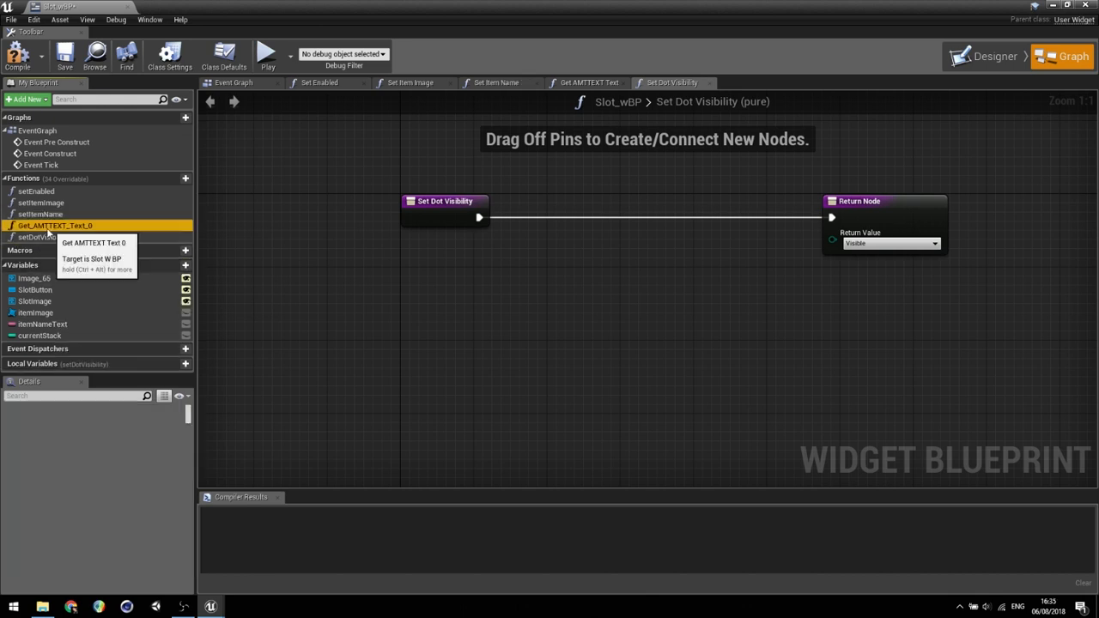
{"action": "left_click", "coordinate": [37, 225]}
{"action": "type", "text": "set"}
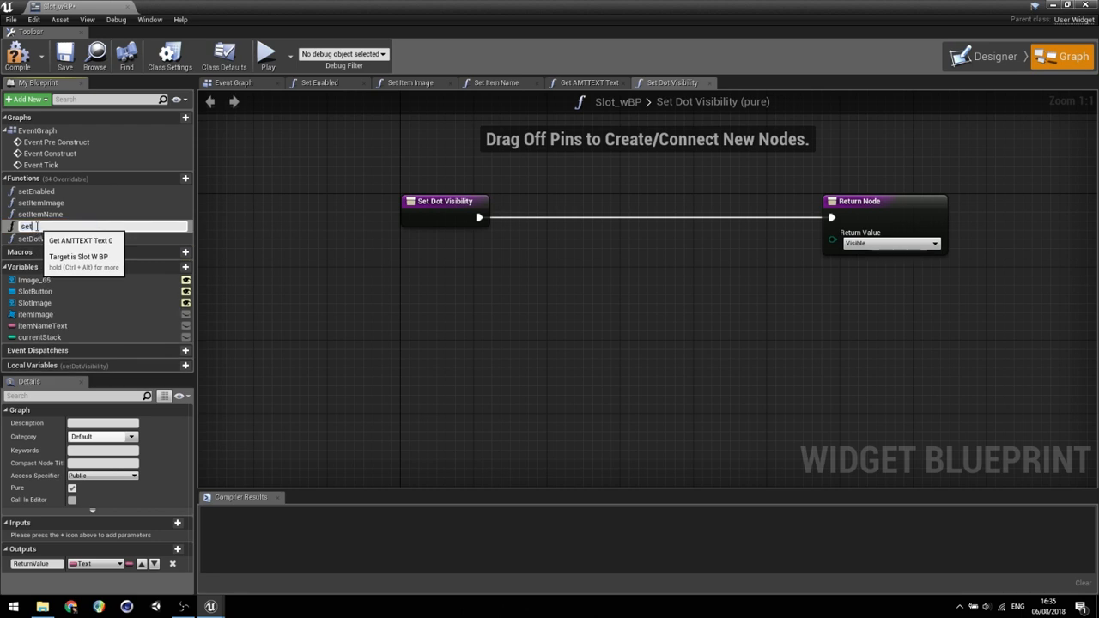
{"action": "type", "text": "AmtText"}
{"action": "key", "text": "Return"}
- In setDotVisibility, check an itemImage getter with Is Valid and use the result as the condition of a Branch after the entry node
{"action": "double_click", "coordinate": [50, 236]}
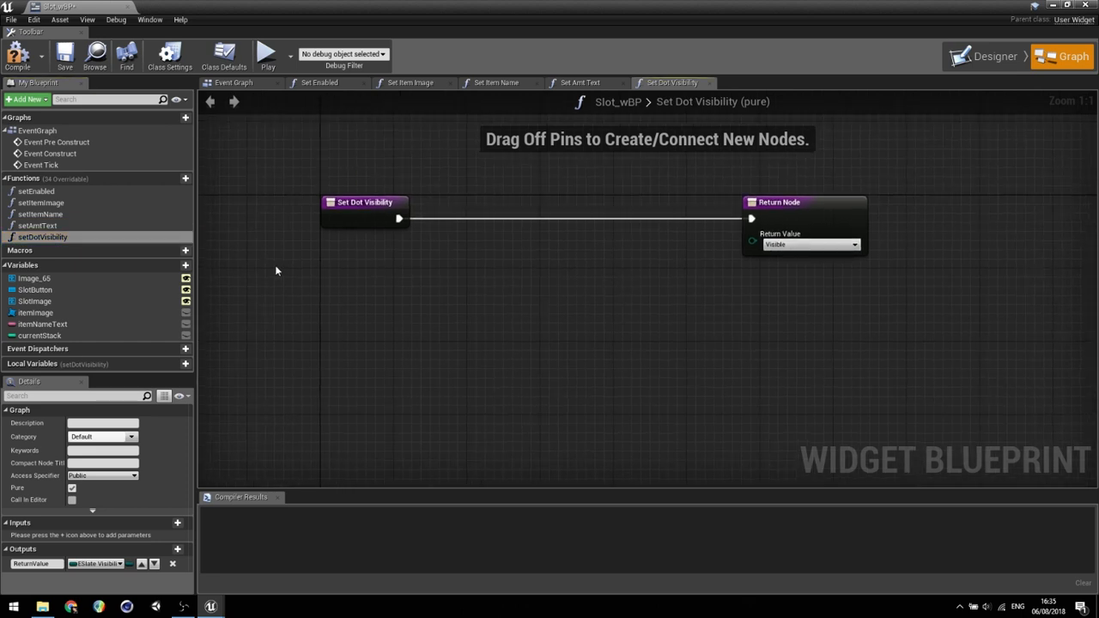
{"action": "left_click_drag", "start_coordinate": [39, 313], "coordinate": [495, 320]}
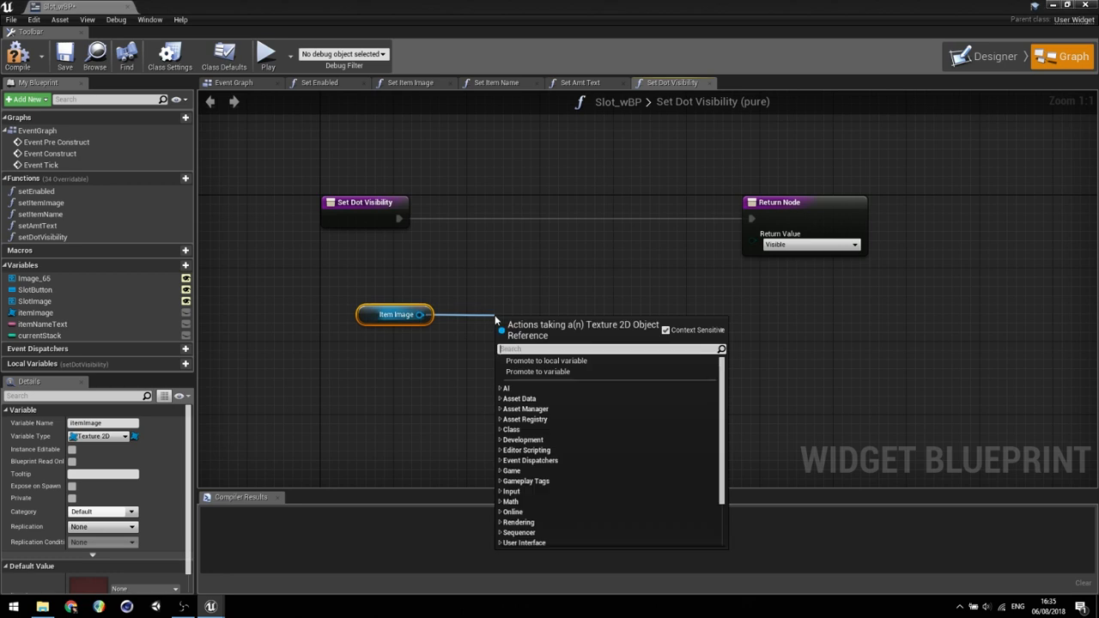
{"action": "type", "text": "isvalid"}
{"action": "left_click", "coordinate": [536, 372]}
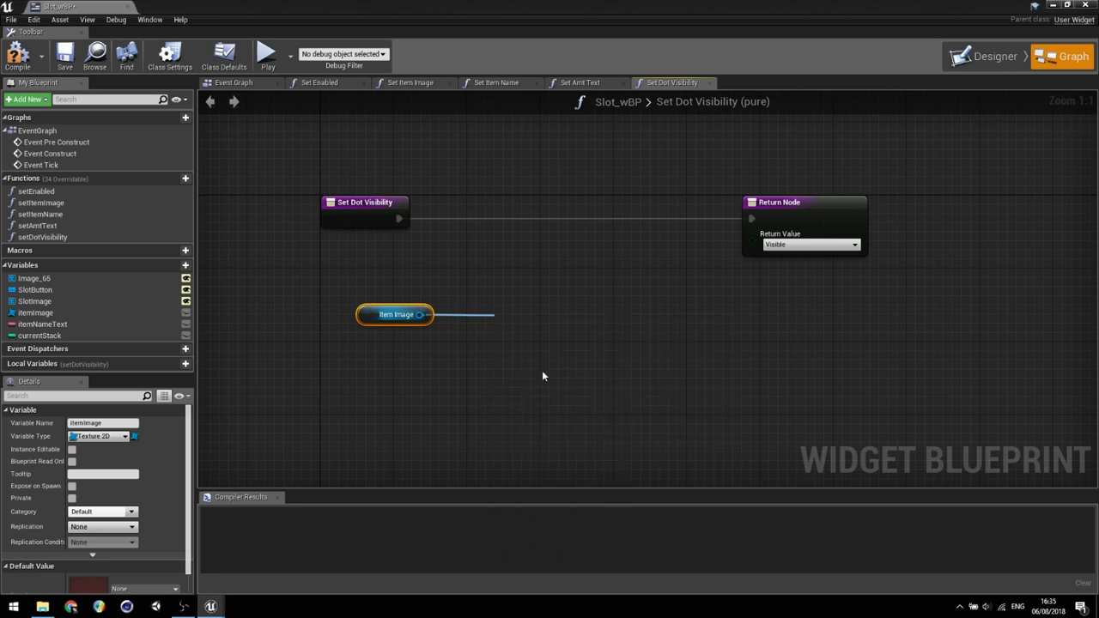
{"action": "left_click_drag", "start_coordinate": [580, 318], "coordinate": [483, 225]}
{"action": "type", "text": "branch"}
{"action": "key", "text": "Return"}
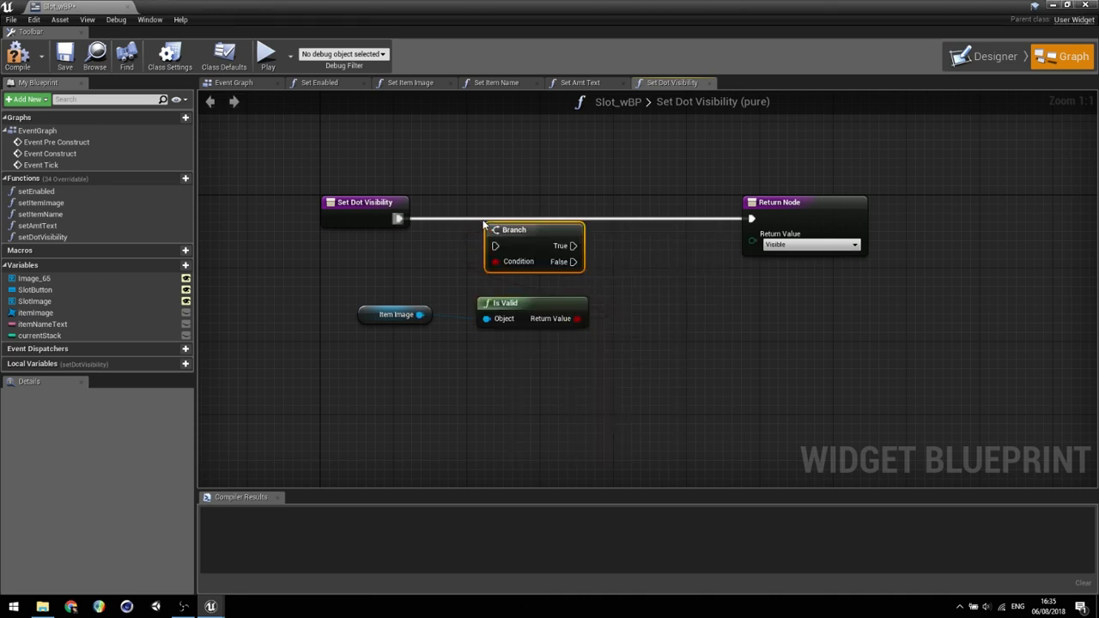
{"action": "left_click_drag", "start_coordinate": [398, 218], "coordinate": [485, 218]}
- Connect the Branch's True output to the Return Node moved above it, and its False output to a copy placed below
{"action": "right_click_drag", "start_coordinate": [671, 256], "coordinate": [624, 287]}
{"action": "left_click_drag", "start_coordinate": [703, 265], "coordinate": [704, 183]}
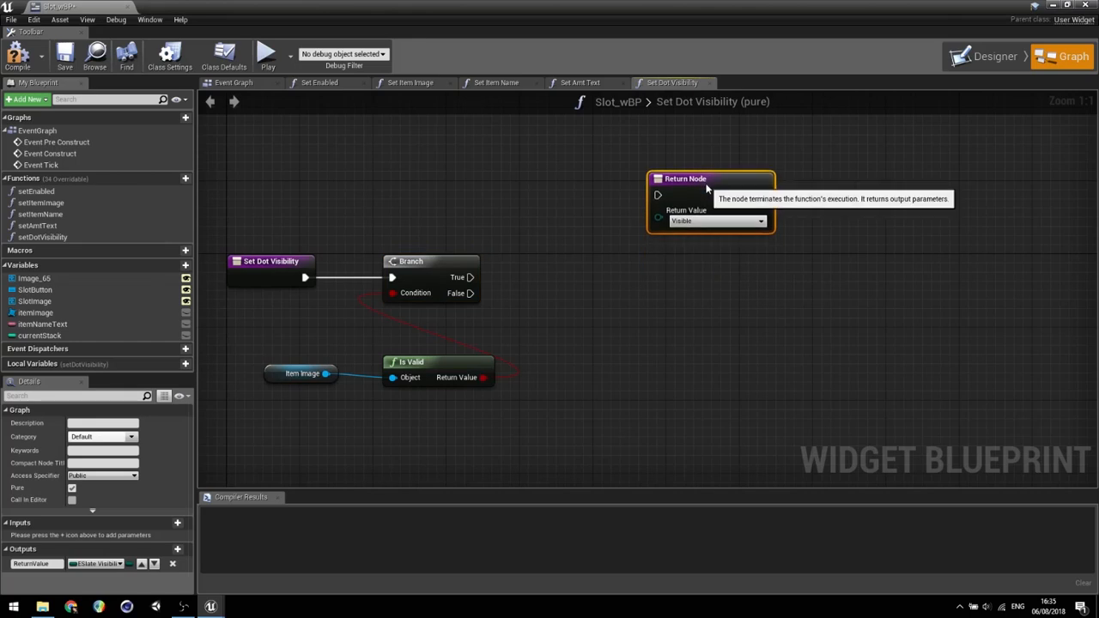
{"action": "left_click_drag", "start_coordinate": [470, 277], "coordinate": [657, 195]}
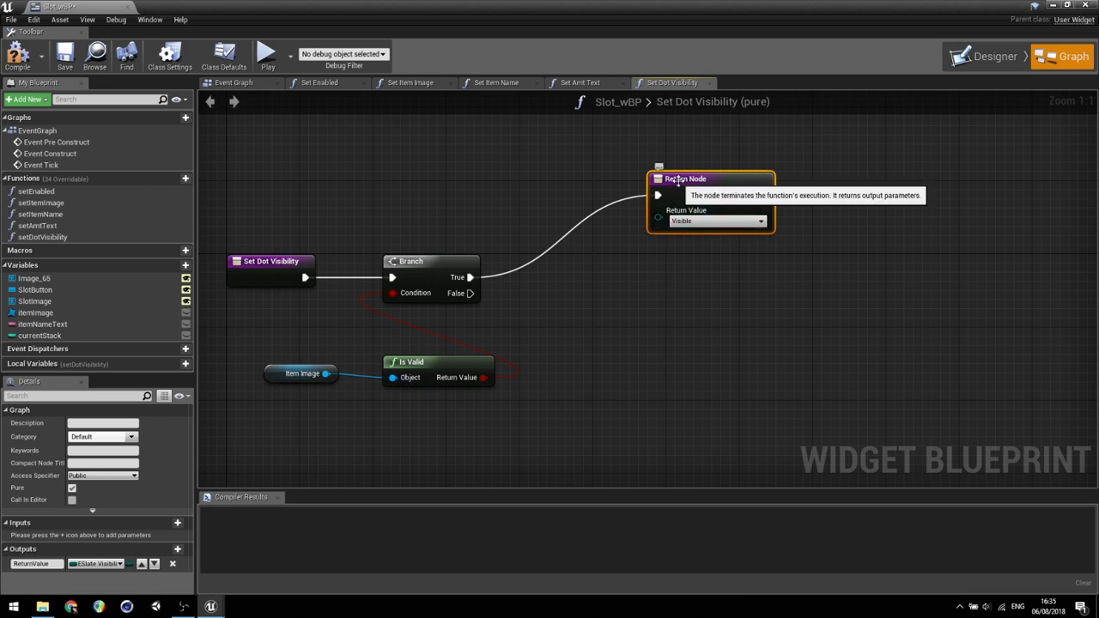
{"action": "key", "text": "ctrl+c"}
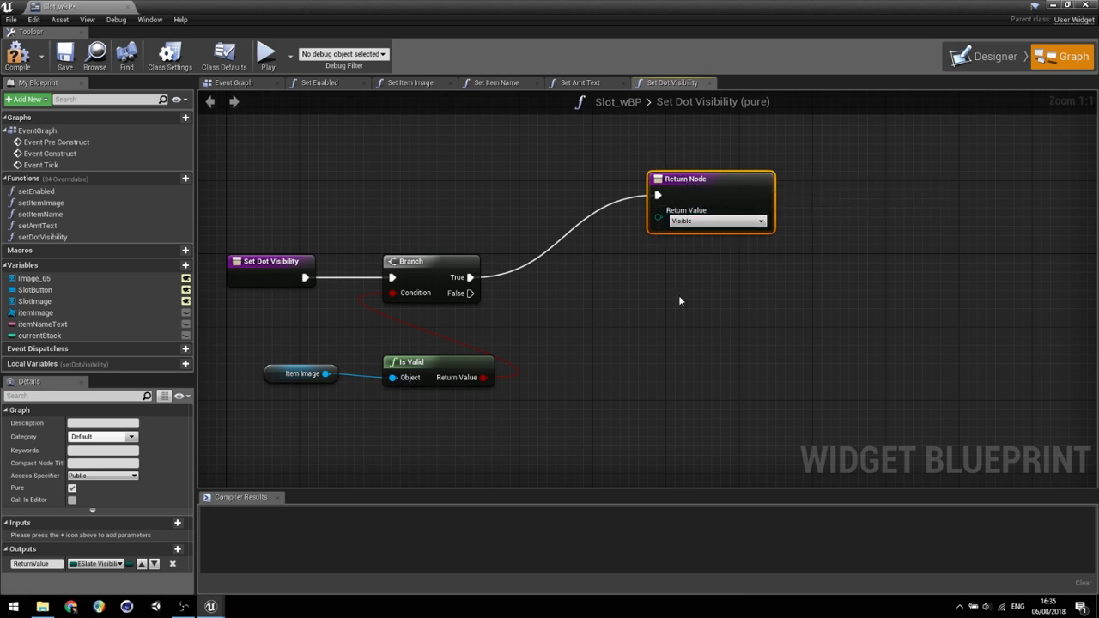
{"action": "key", "text": "ctrl+v"}
{"action": "left_click_drag", "start_coordinate": [720, 312], "coordinate": [693, 303]}
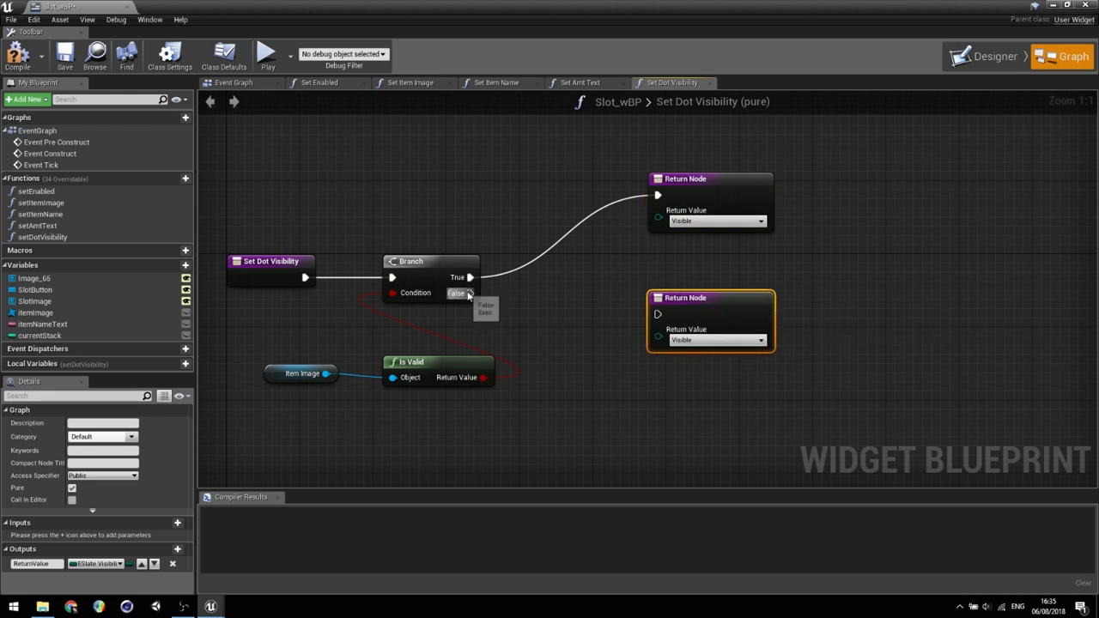
{"action": "left_click_drag", "start_coordinate": [471, 293], "coordinate": [659, 315]}
- Set the Return Value of the Return Node on the False output to Hidden and compile the blueprint
{"action": "left_click", "coordinate": [704, 341]}
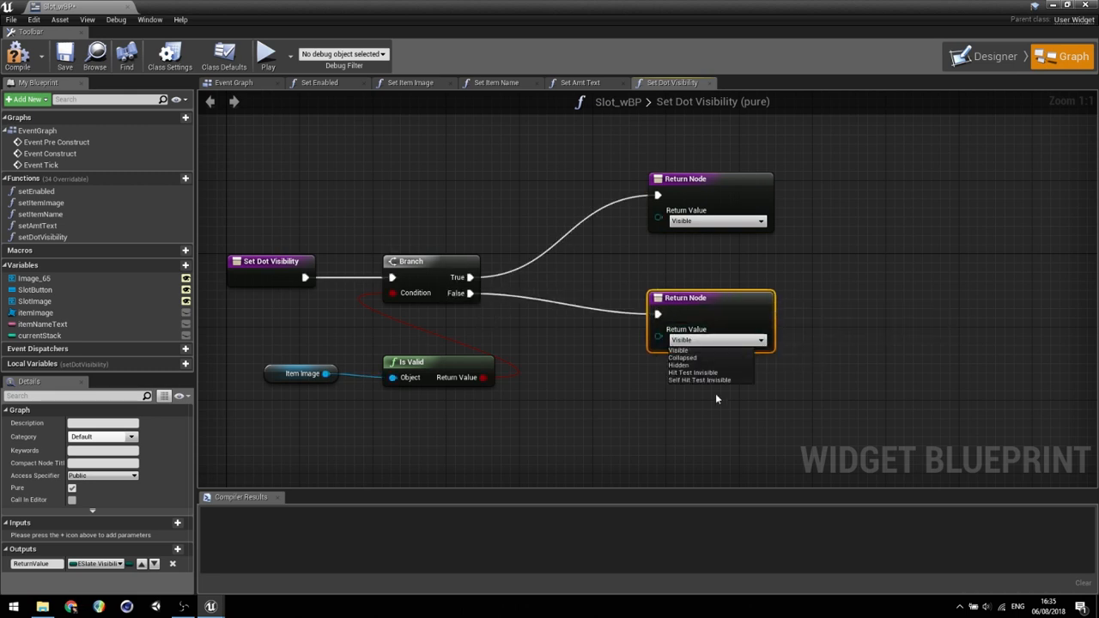
{"action": "left_click", "coordinate": [686, 374]}
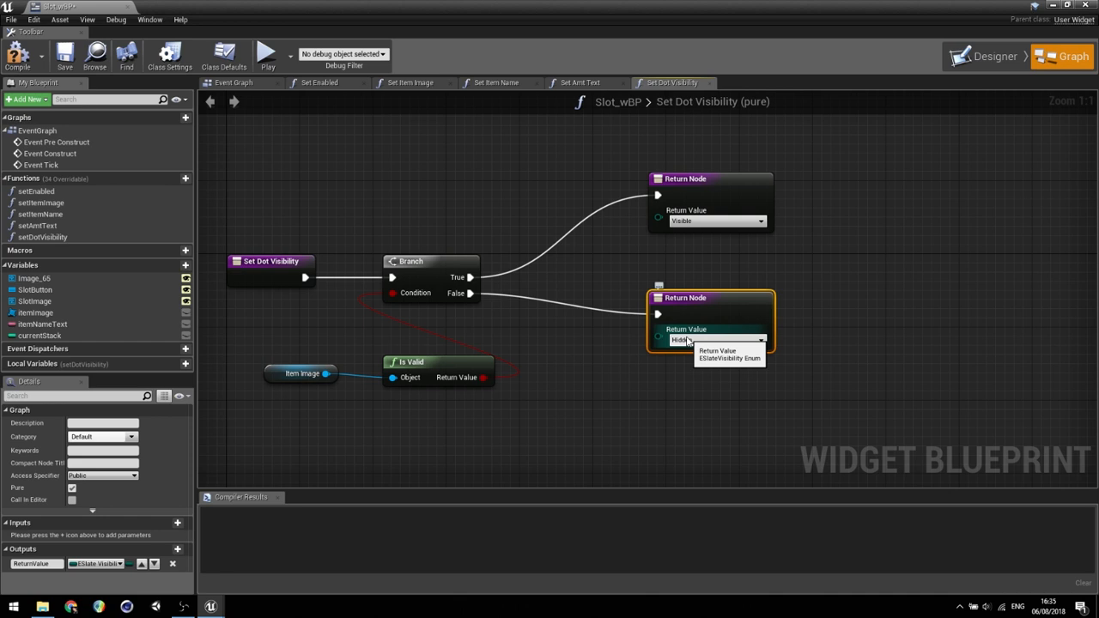
{"action": "left_click", "coordinate": [17, 54]}
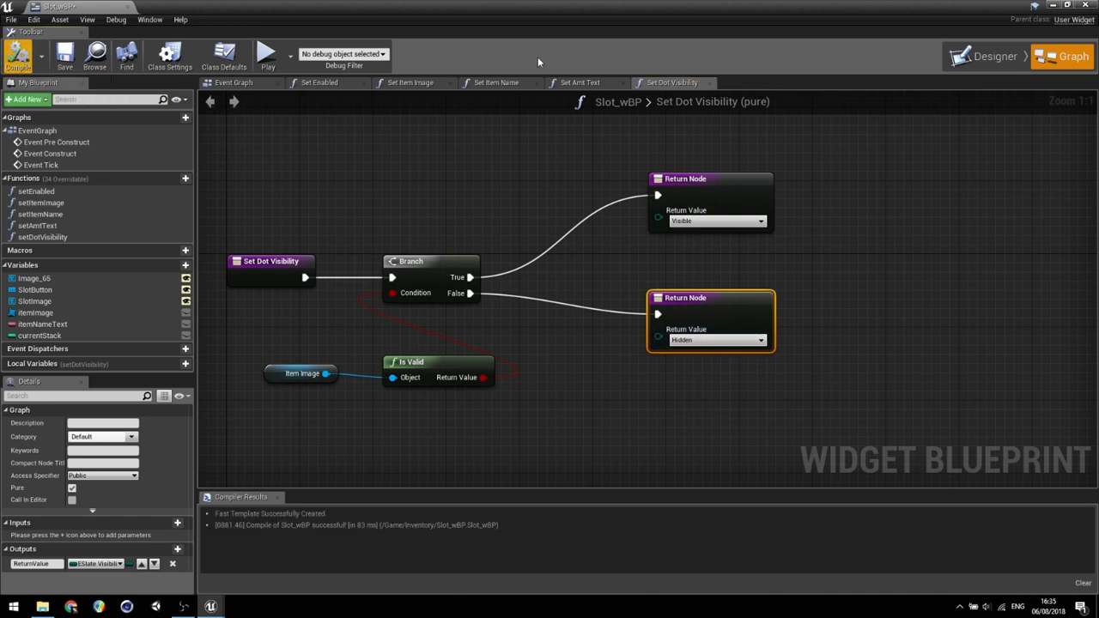
- Switch to the Designer view and open the anchor presets for the itemName text block
{"action": "left_click", "coordinate": [983, 56]}
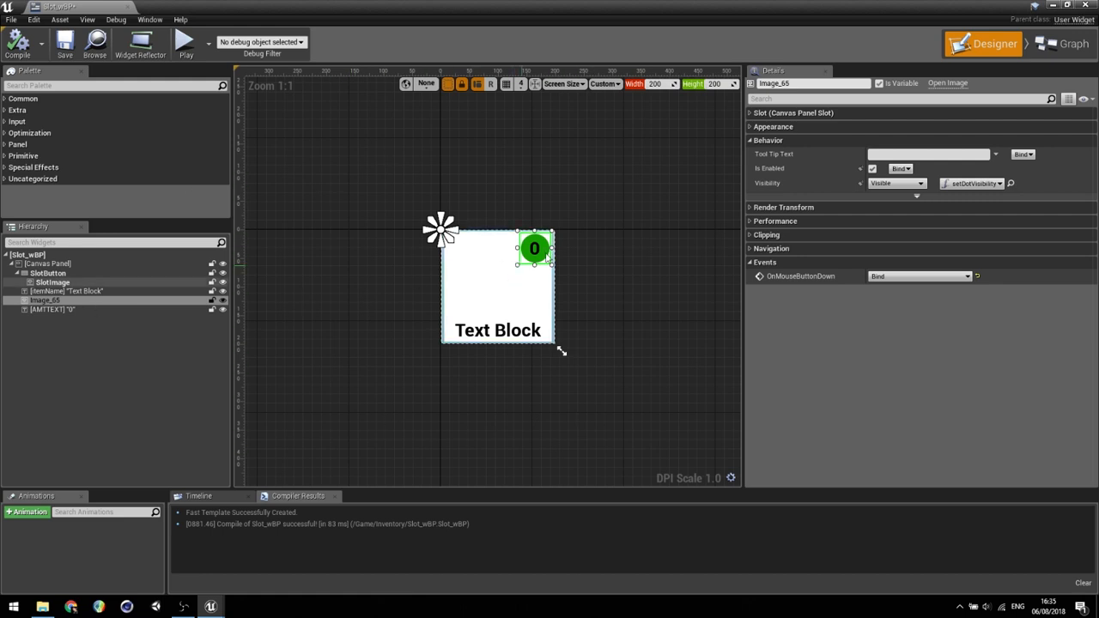
{"action": "left_click", "coordinate": [67, 292]}
{"action": "left_click", "coordinate": [898, 129]}
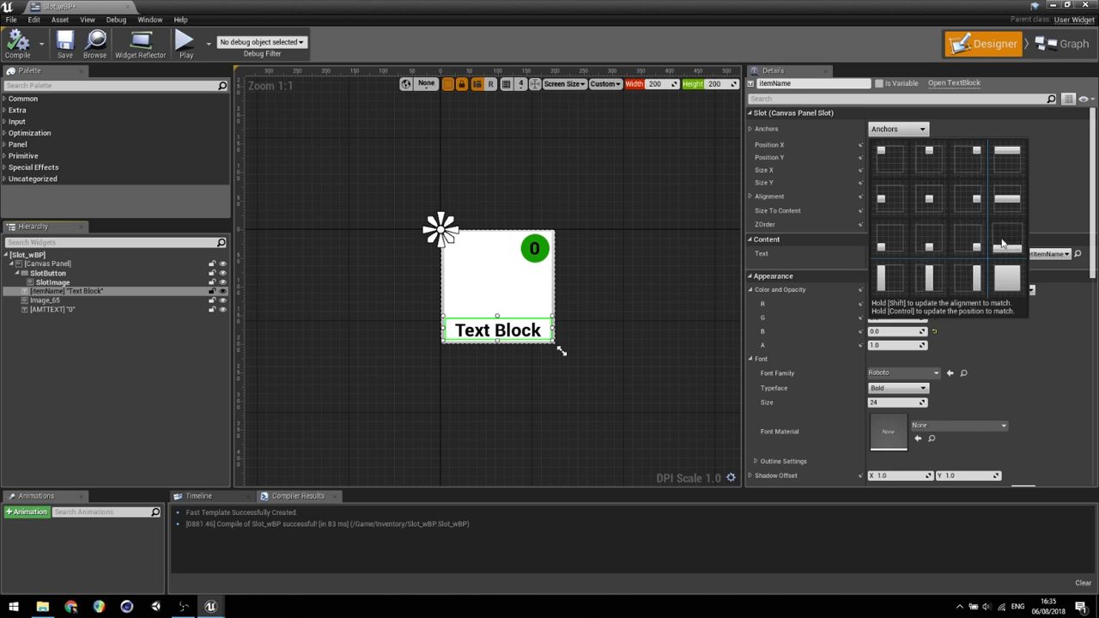
{"action": "key", "text": "Escape"}
- Anchor the Image_65 dot image and the AMTTEXT text to the top-right corner of the slot's canvas
{"action": "left_click", "coordinate": [43, 300]}
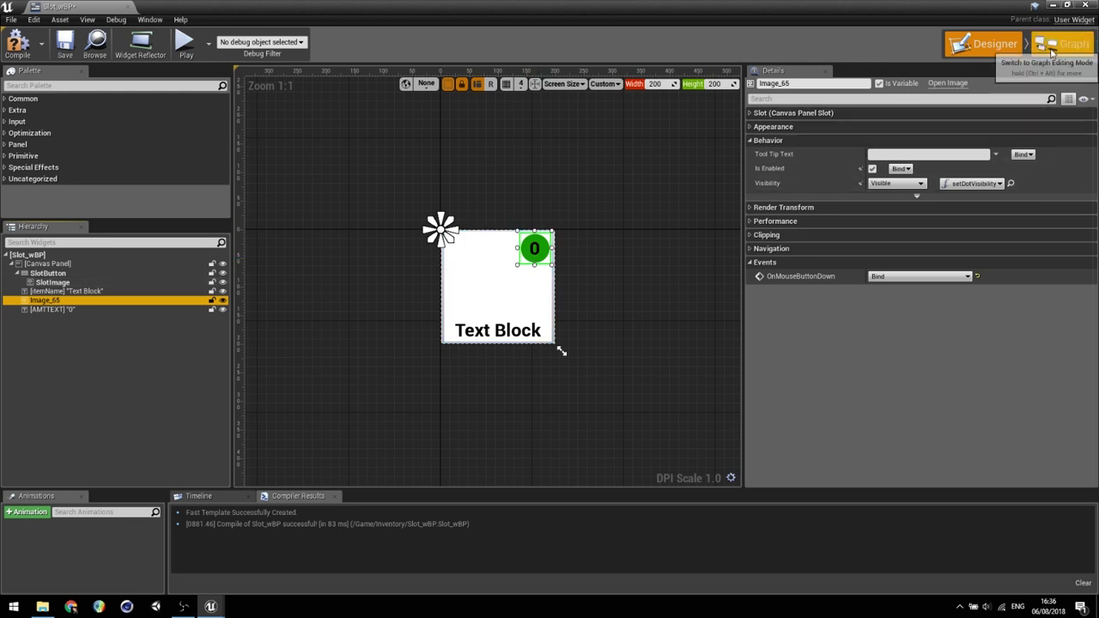
{"action": "left_click", "coordinate": [815, 112]}
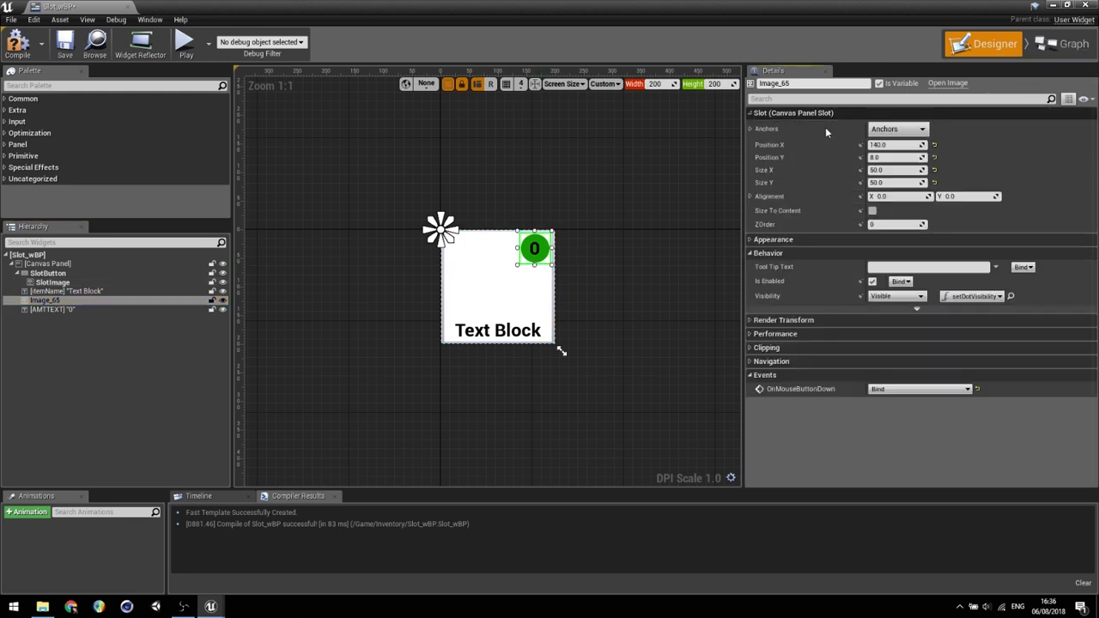
{"action": "left_click", "coordinate": [897, 129]}
{"action": "left_click", "coordinate": [1006, 159]}
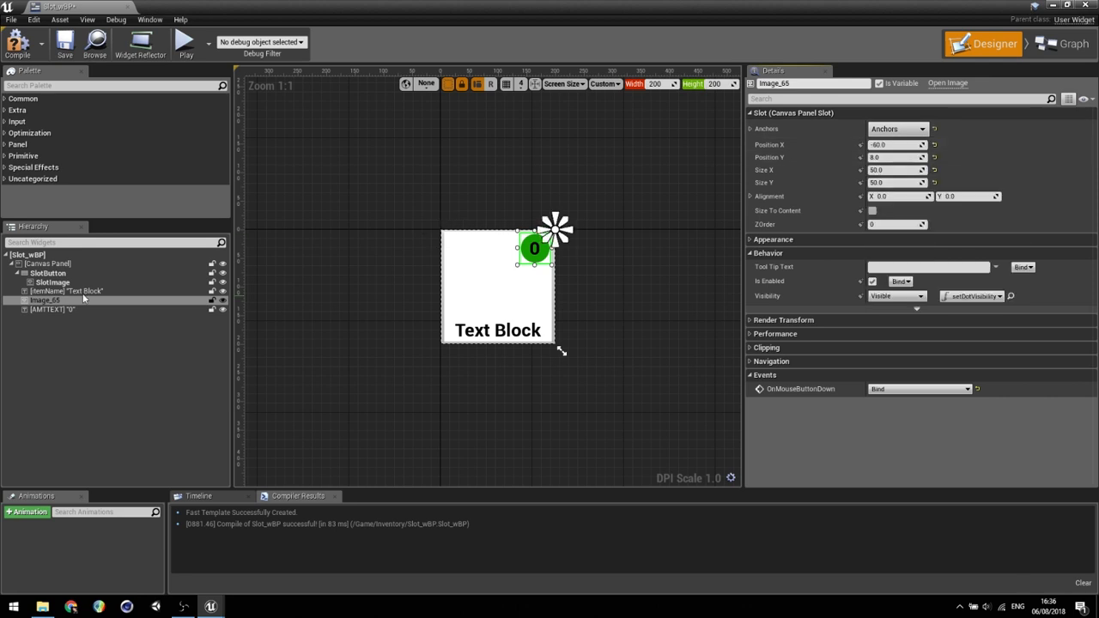
{"action": "left_click", "coordinate": [51, 309]}
{"action": "left_click", "coordinate": [897, 128]}
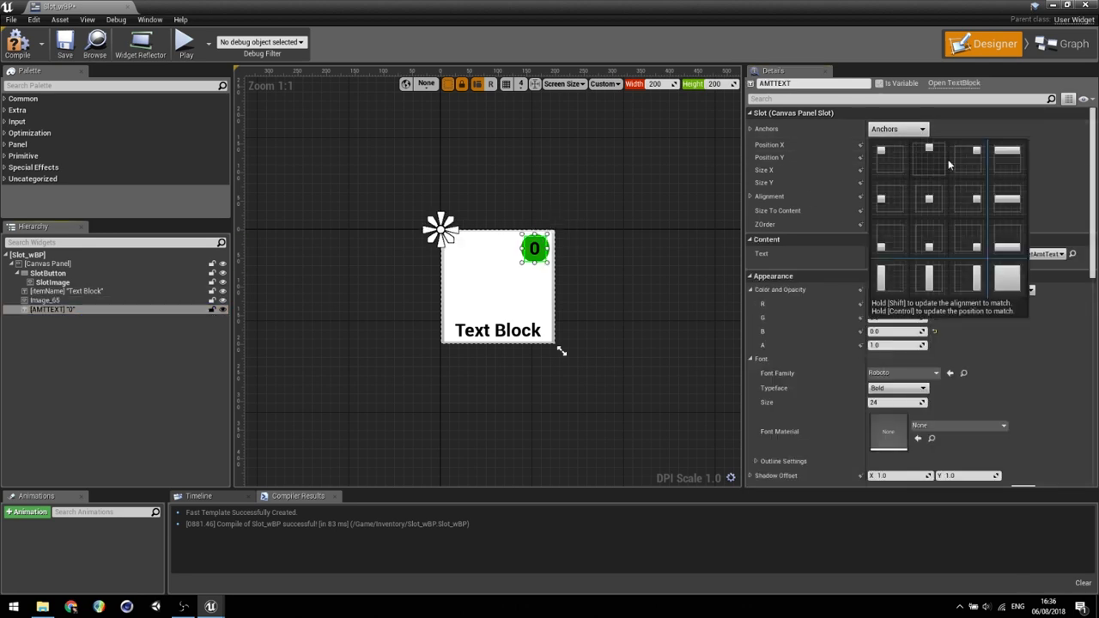
{"action": "left_click", "coordinate": [949, 158]}
- Compile and save Slot_wBP, and return to the level editor
{"action": "left_click", "coordinate": [627, 337]}
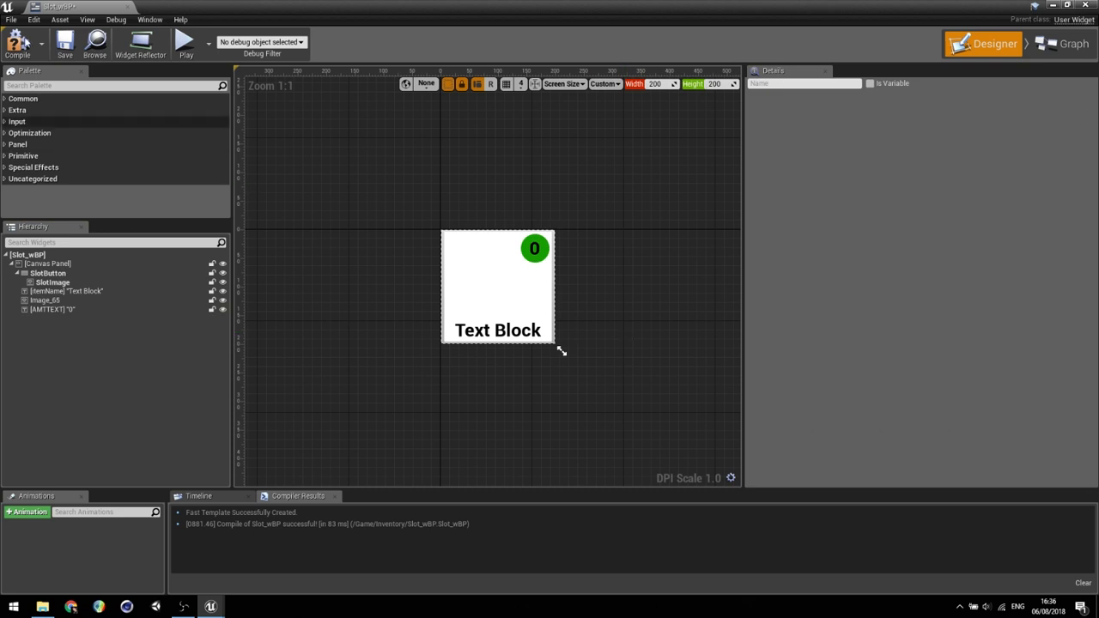
{"action": "left_click", "coordinate": [17, 44]}
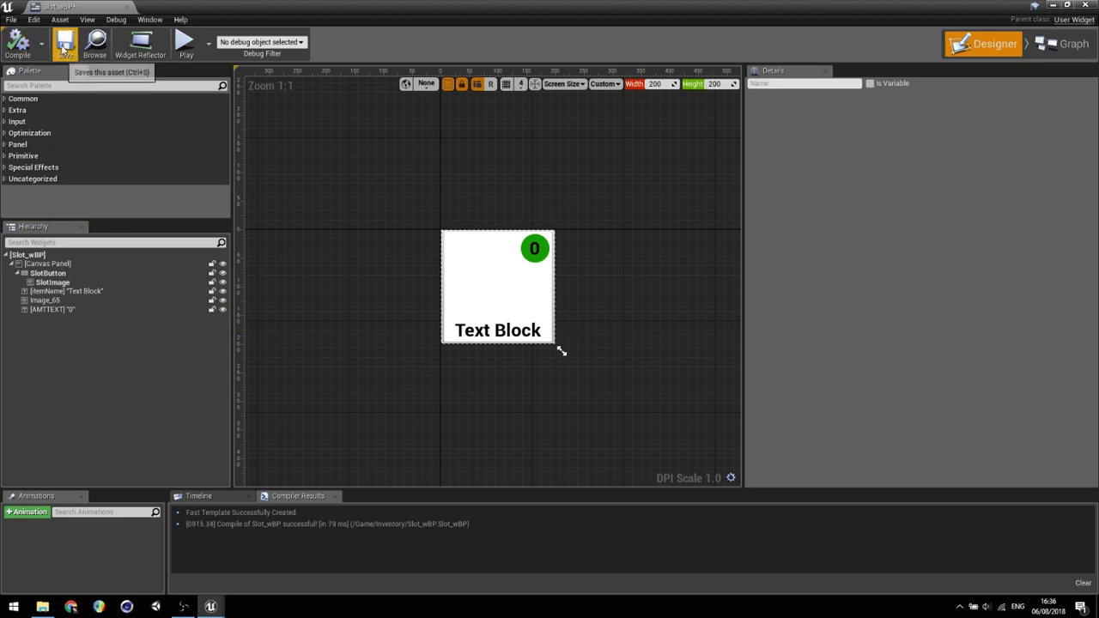
{"action": "left_click", "coordinate": [1053, 5]}
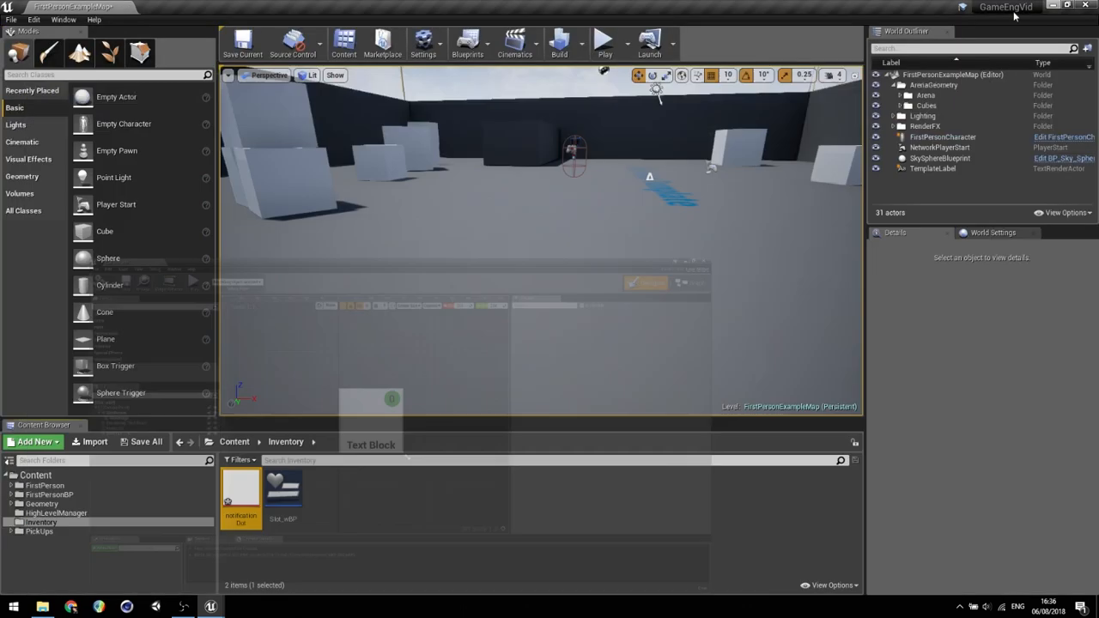
- Create a Widget Blueprint named Inventory_wBP in the Inventory folder
{"action": "right_click", "coordinate": [323, 491]}
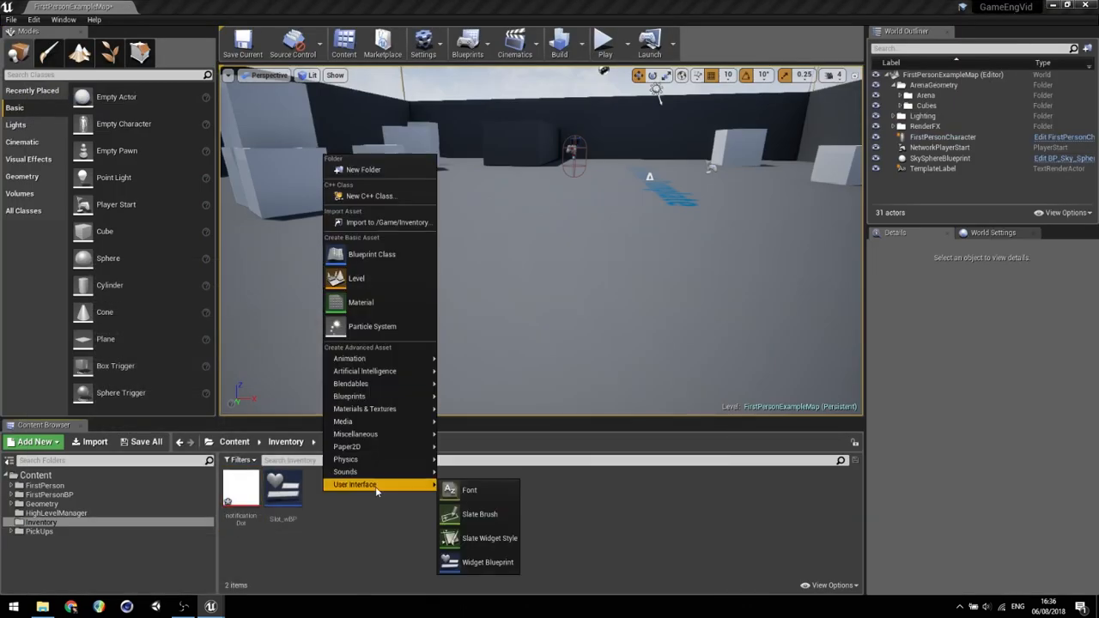
{"action": "left_click", "coordinate": [486, 563]}
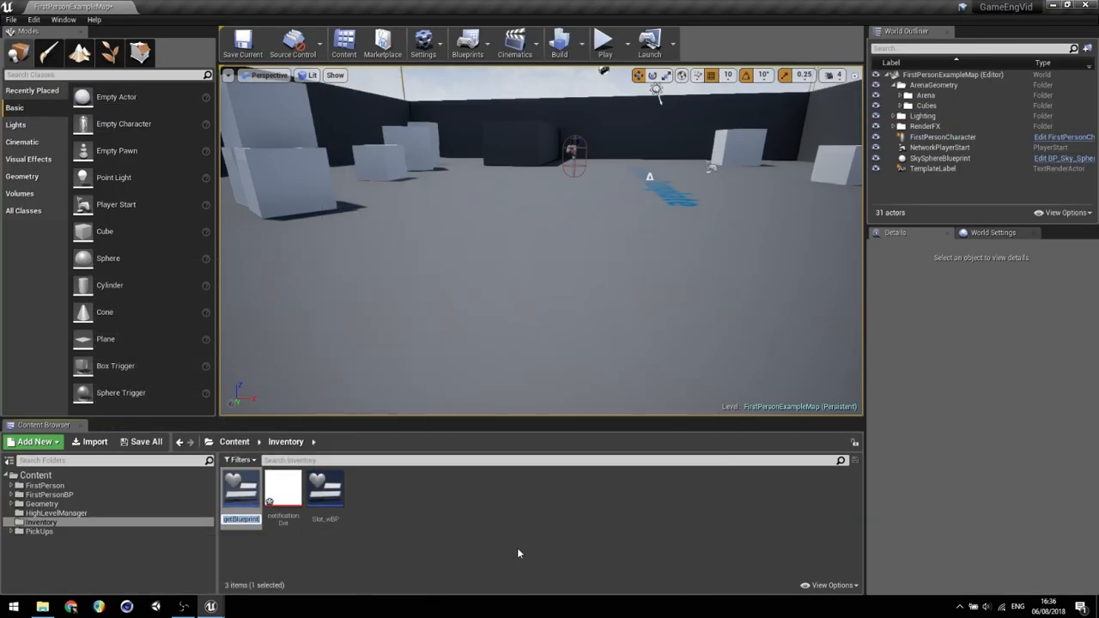
{"action": "type", "text": "I"}
{"action": "type", "text": "nventory_wBP"}
{"action": "key", "text": "Return"}
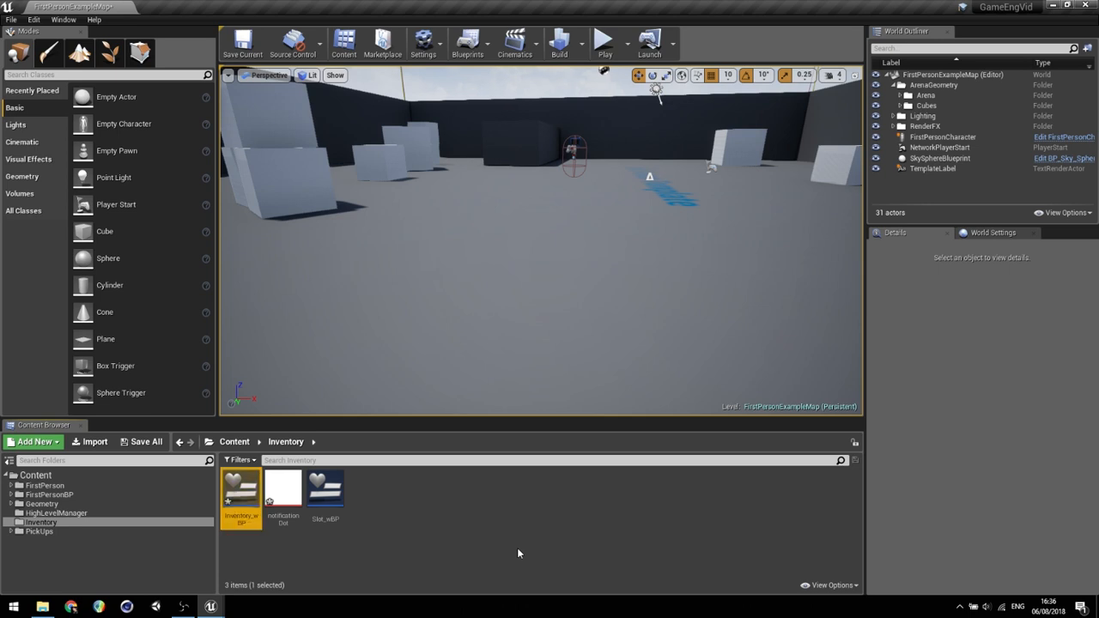
- Open Inventory_wBP and place a Canvas Panel of about 496 by 436 near the middle of the root canvas
{"action": "double_click", "coordinate": [249, 489]}
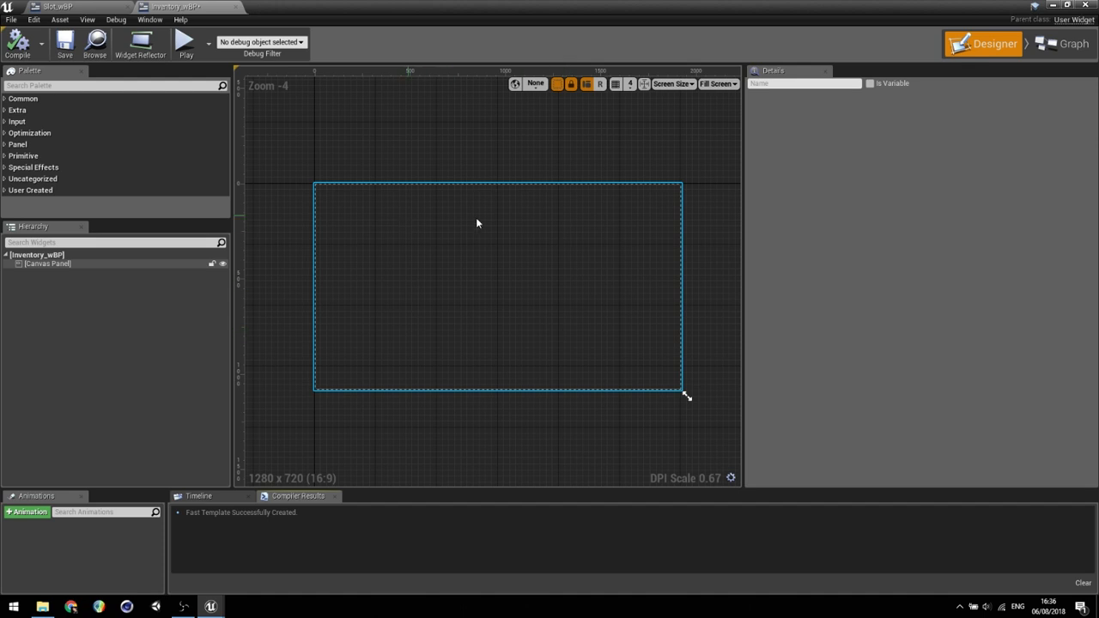
{"action": "left_click", "coordinate": [85, 86]}
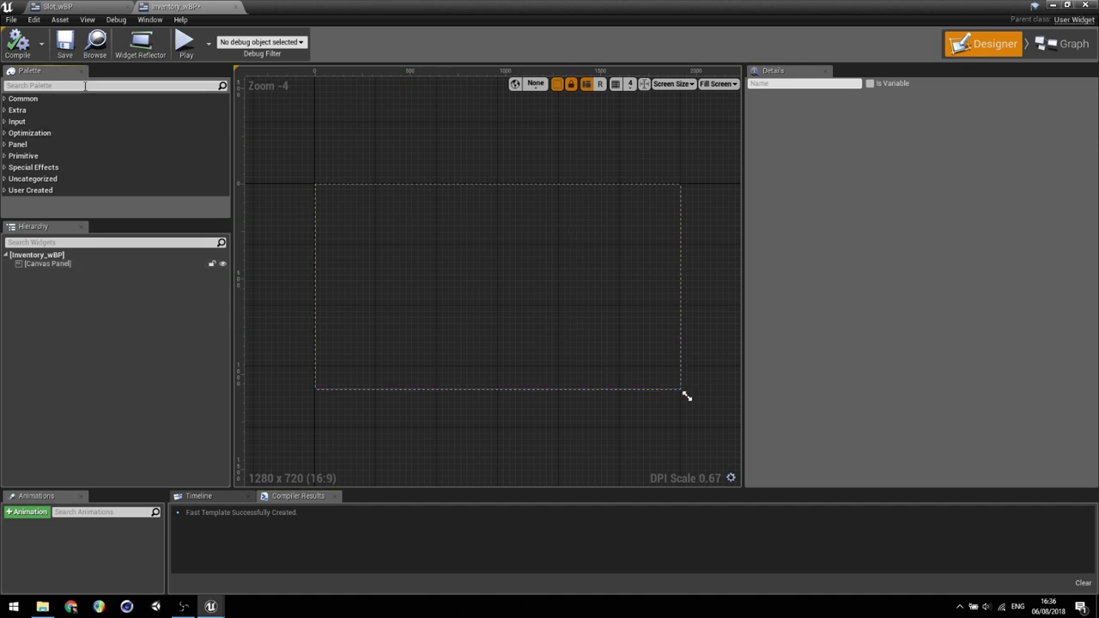
{"action": "type", "text": "canvas"}
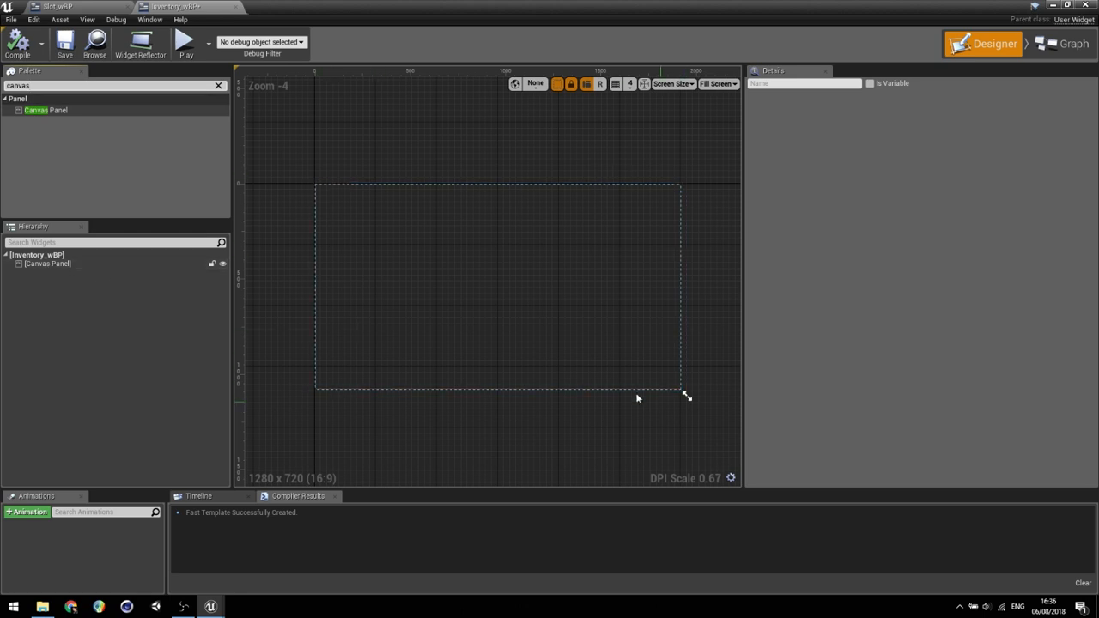
{"action": "left_click_drag", "start_coordinate": [43, 110], "coordinate": [551, 327]}
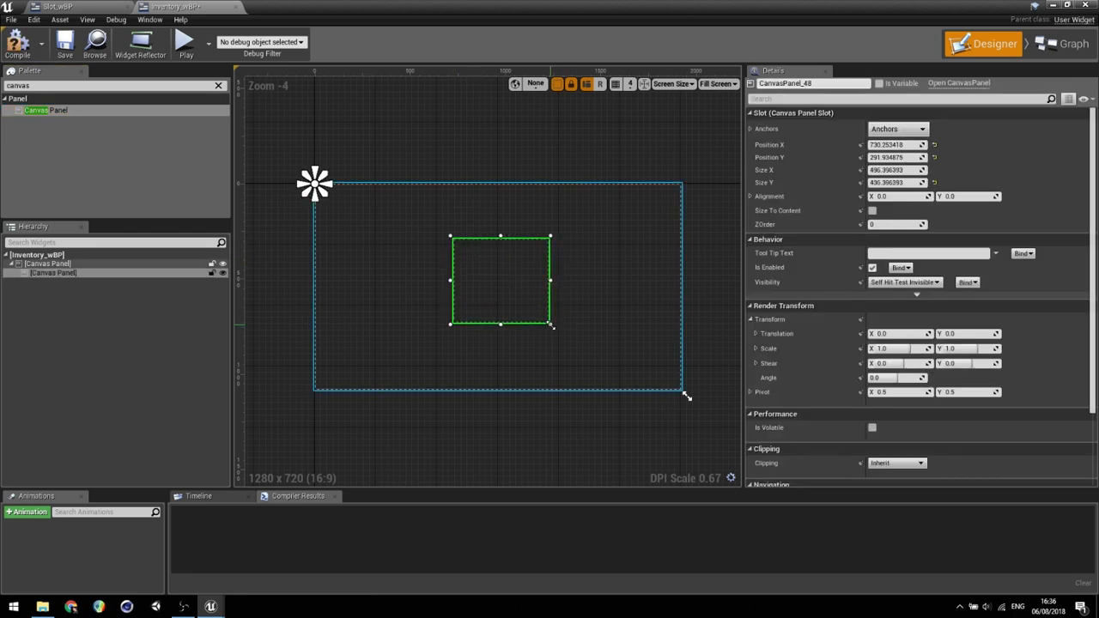
- Set the nested canvas panel's Size X to 500 and Size Y to 450
{"action": "left_click", "coordinate": [899, 170]}
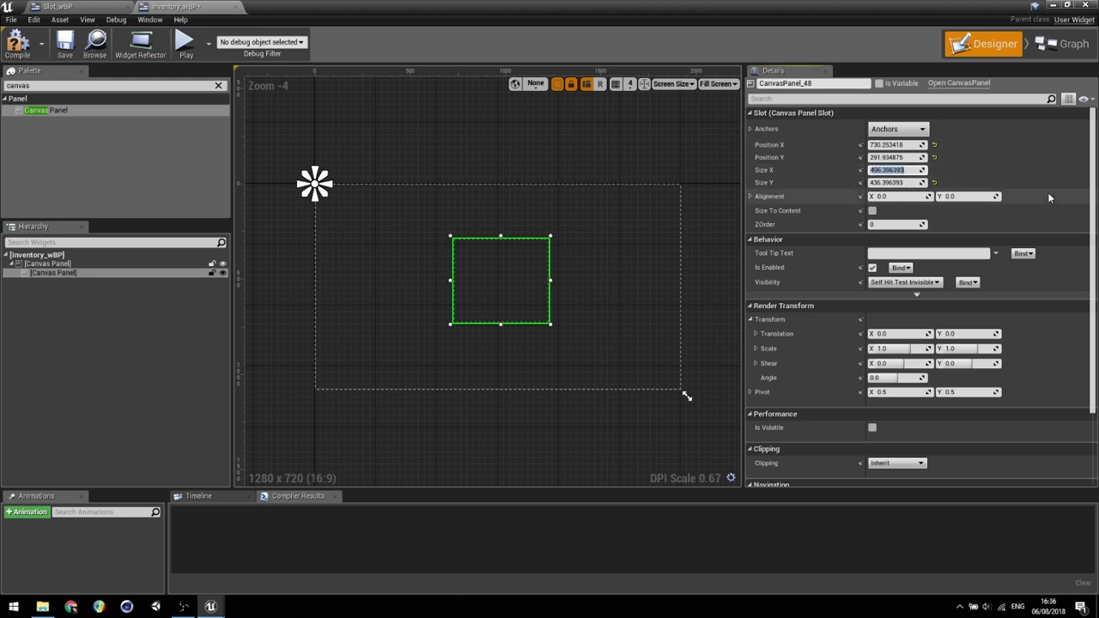
{"action": "type", "text": "500"}
{"action": "key", "text": "Tab"}
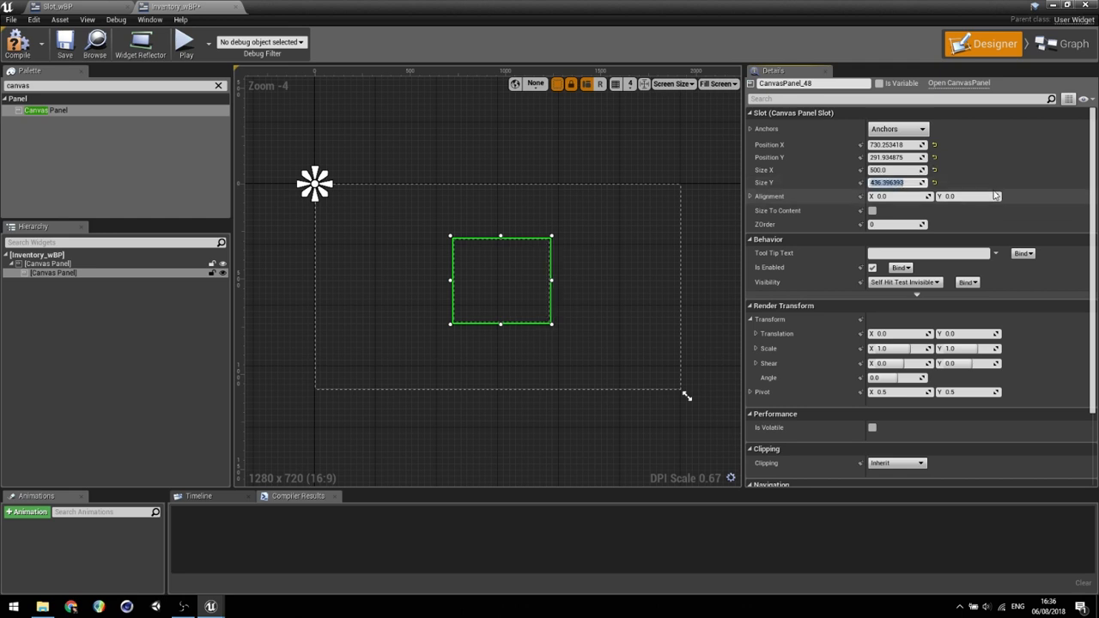
{"action": "key", "text": "Return"}
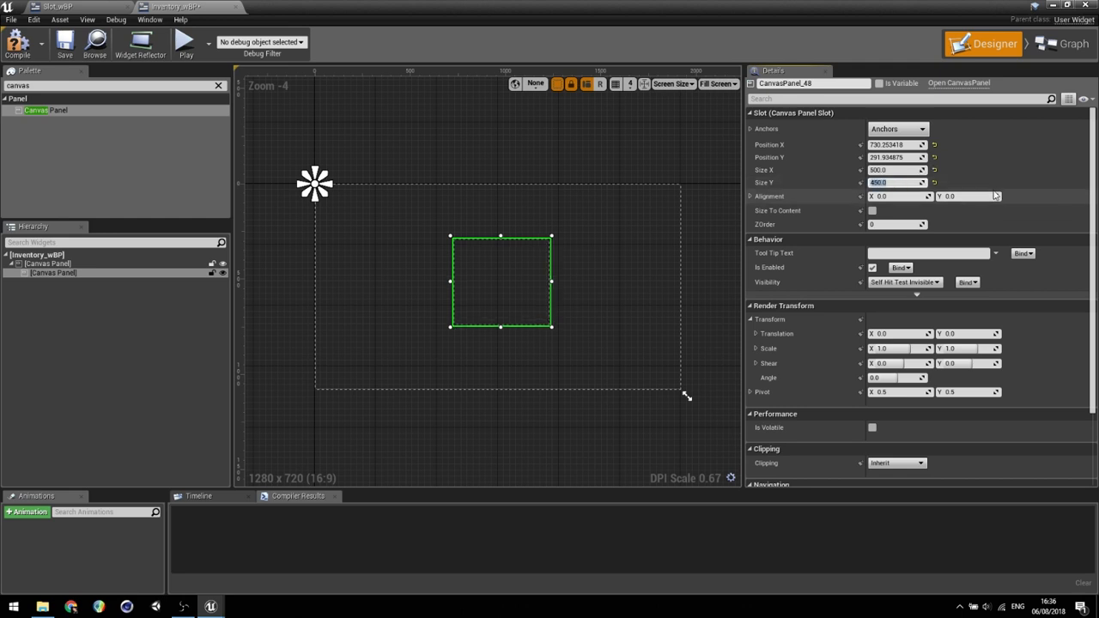
- Anchor the nested canvas panel to the centre and set its Position X to -250 and Position Y to -225
{"action": "left_click", "coordinate": [898, 129]}
{"action": "left_click", "coordinate": [923, 196]}
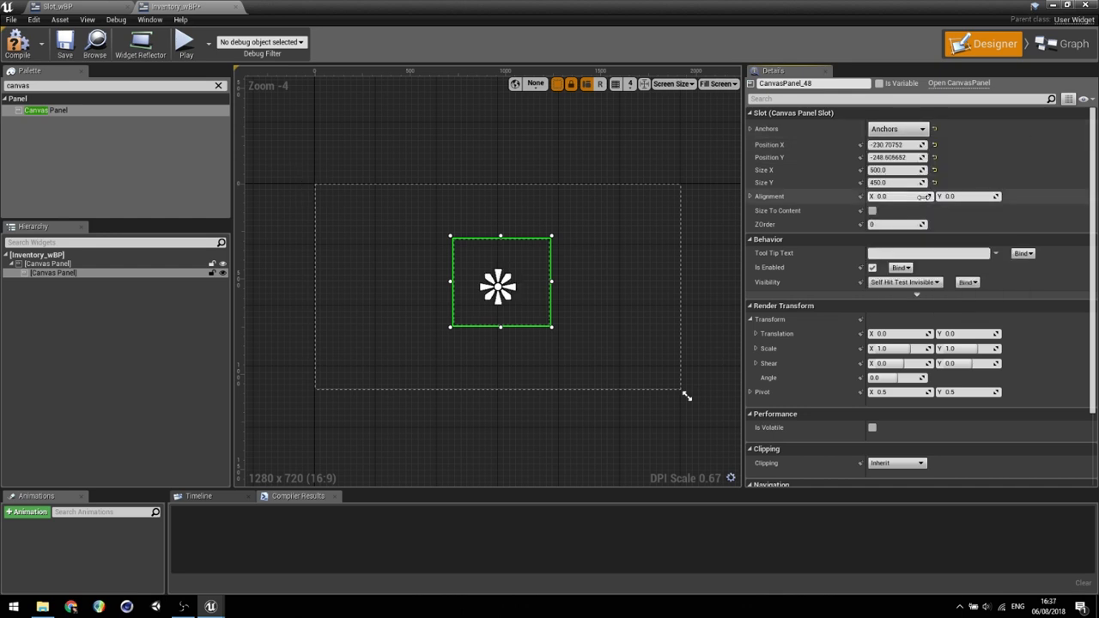
{"action": "left_click", "coordinate": [897, 144]}
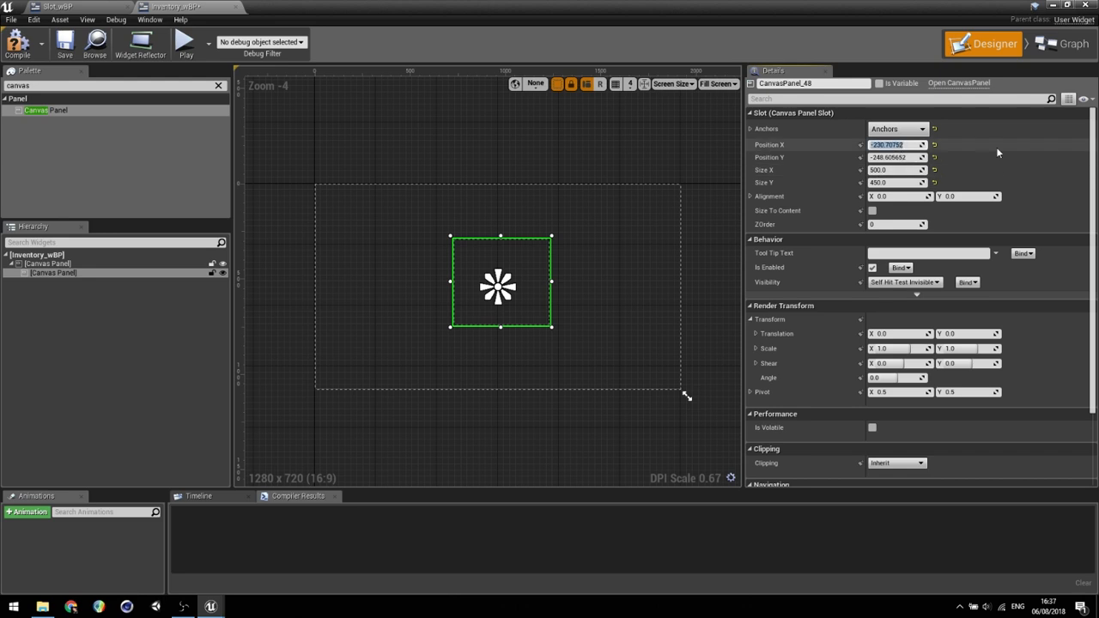
{"action": "type", "text": "-250"}
{"action": "key", "text": "Return"}
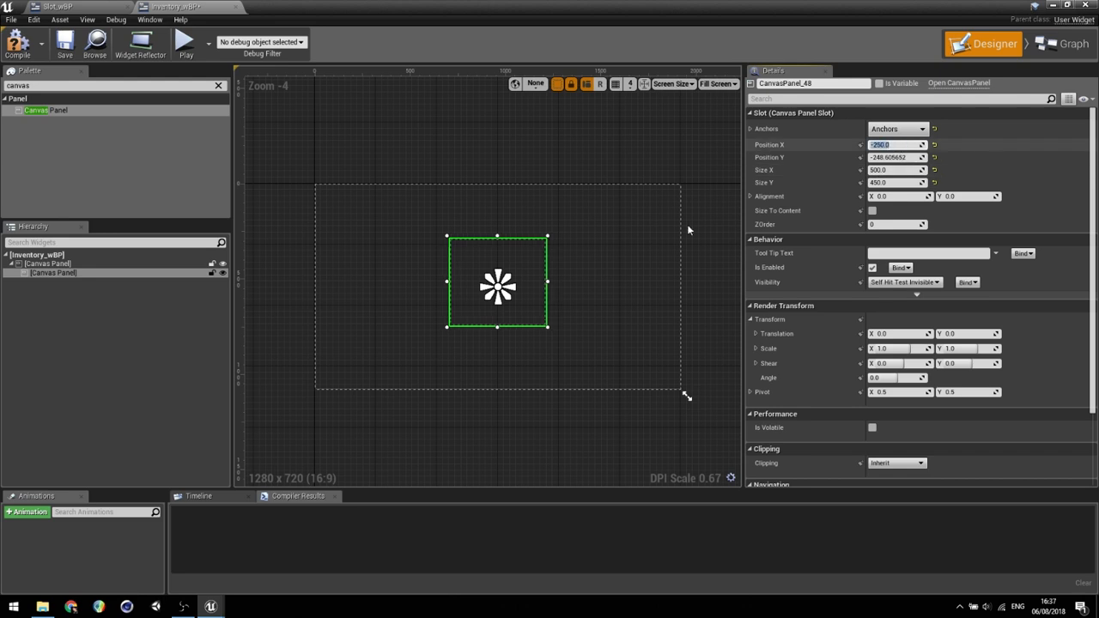
{"action": "left_click", "coordinate": [898, 158]}
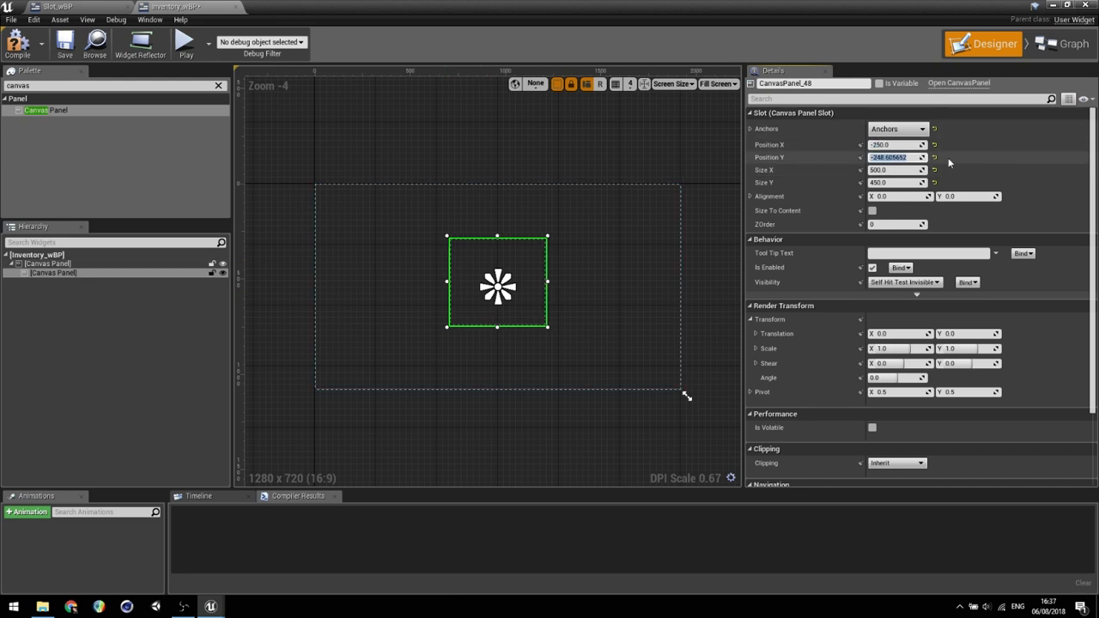
{"action": "type", "text": "-225"}
{"action": "key", "text": "Return"}
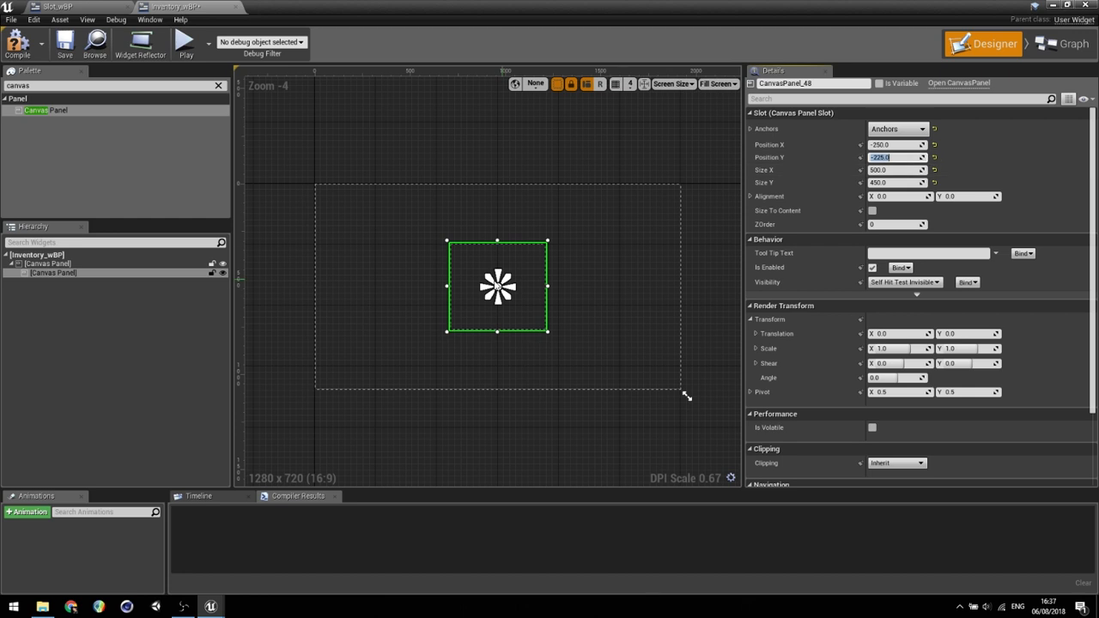
- Widen the nested canvas panel to a Size X of 700 and set its Position X to -350
{"action": "scroll", "coordinate": [469, 253], "scroll_direction": "up", "scroll_amount": 3}
{"action": "scroll", "coordinate": [518, 356], "scroll_direction": "down", "scroll_amount": 2}
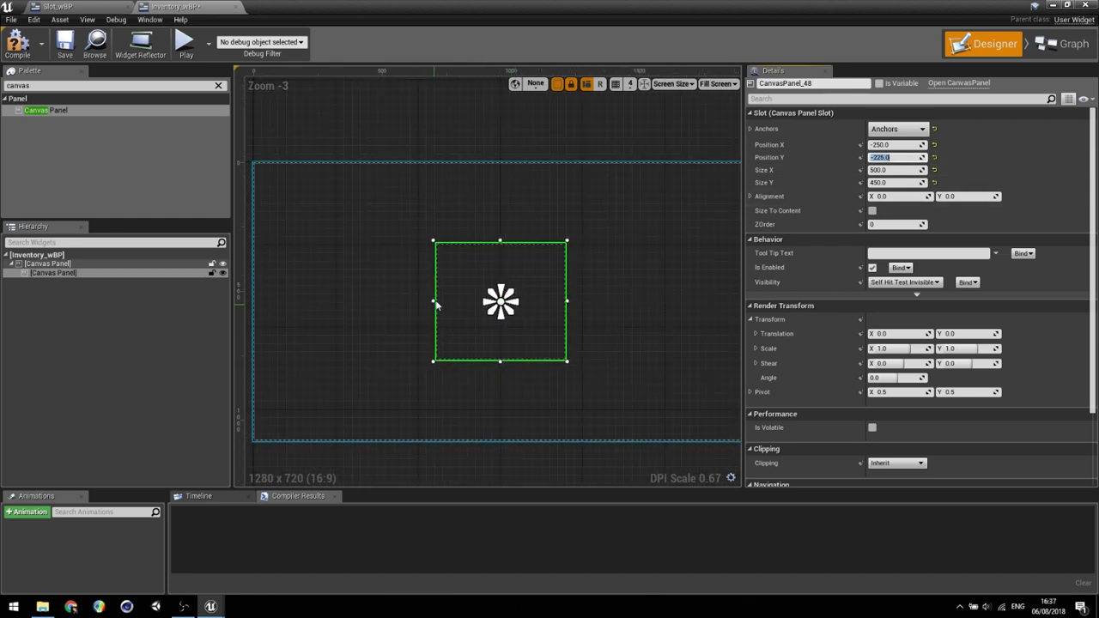
{"action": "left_click", "coordinate": [886, 170]}
{"action": "type", "text": "700"}
{"action": "key", "text": "Return"}
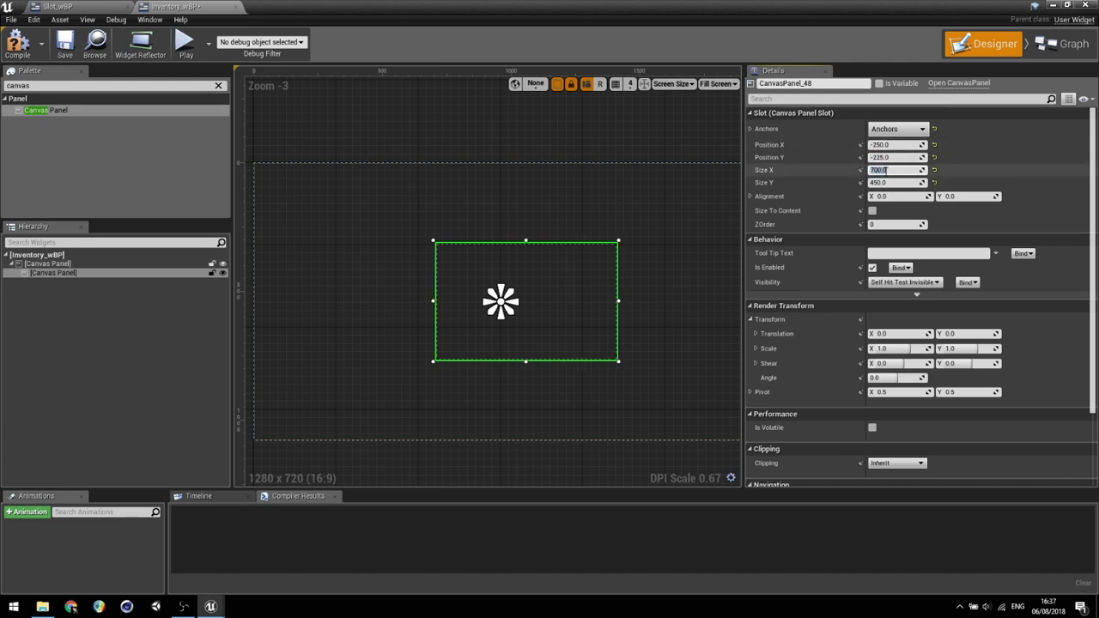
{"action": "left_click", "coordinate": [891, 144]}
{"action": "type", "text": "-"}
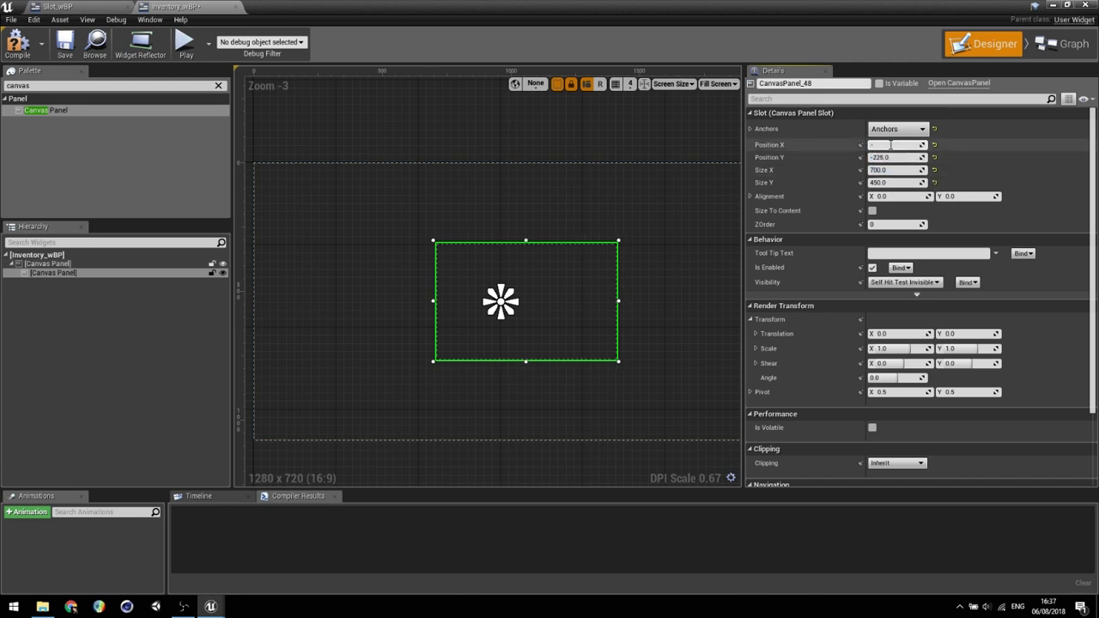
{"action": "type", "text": "350"}
{"action": "key", "text": "Return"}
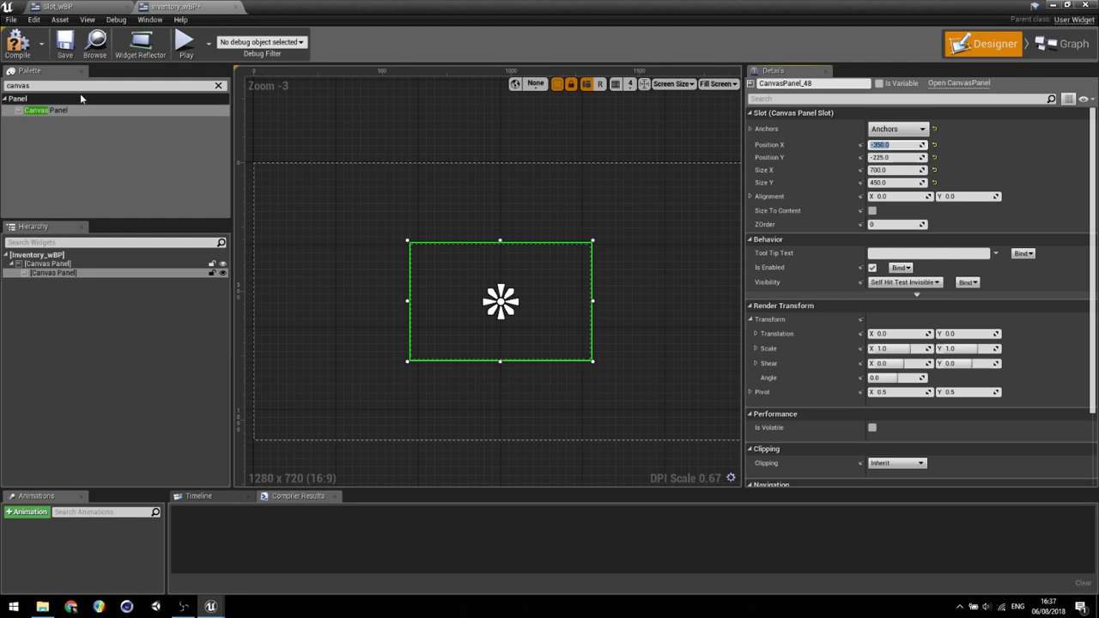
- Find the Image widget in the palette and add it as a child of the nested canvas panel
{"action": "left_click", "coordinate": [106, 86]}
{"action": "type", "text": "can"}
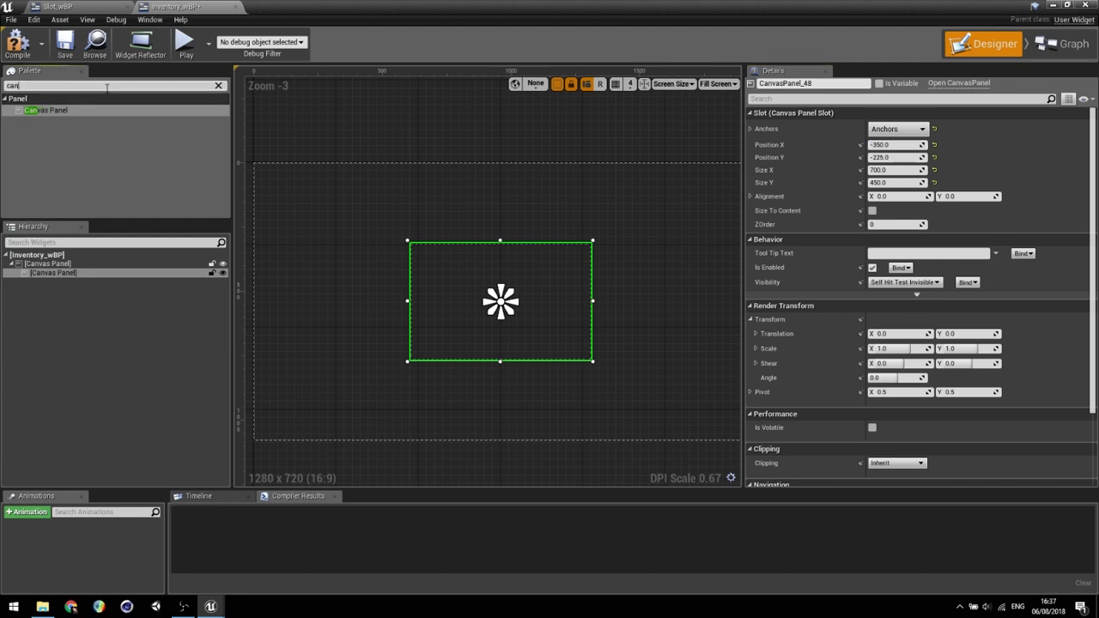
{"action": "key", "text": "BackSpace"}
{"action": "key", "text": "BackSpace"}
{"action": "key", "text": "BackSpace"}
{"action": "type", "text": "IMAGE"}
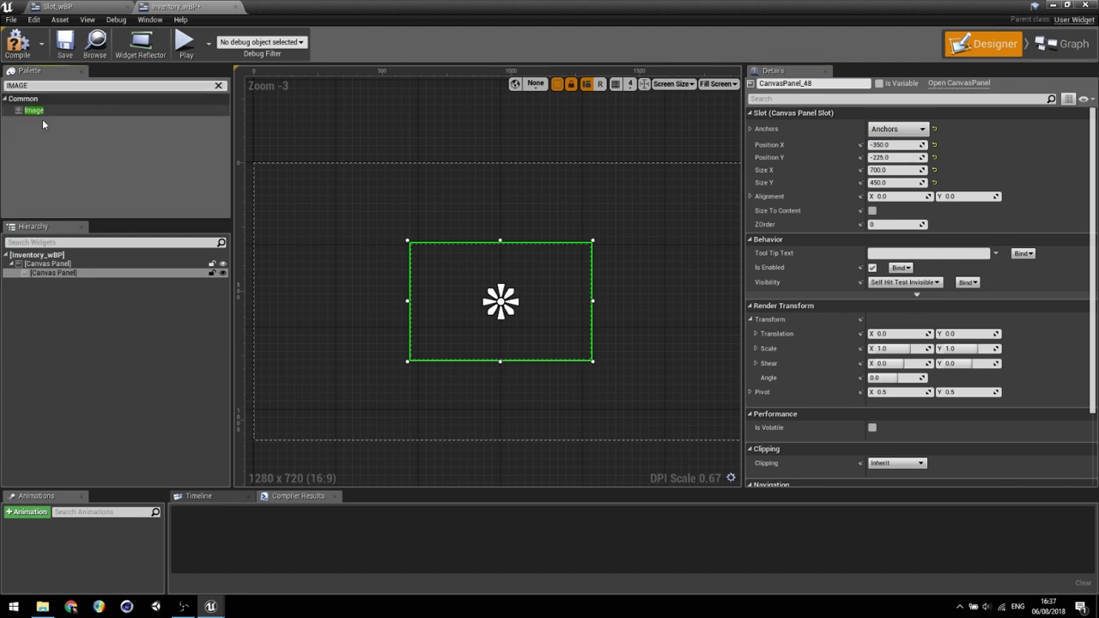
{"action": "left_click_drag", "start_coordinate": [34, 111], "coordinate": [62, 280]}
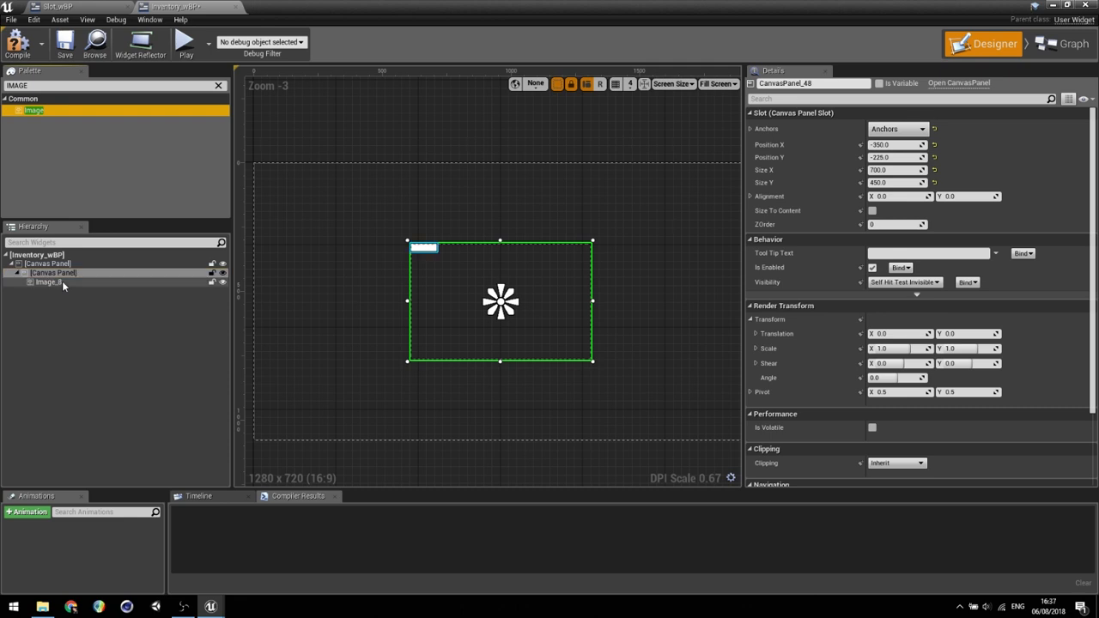
- Rename the nested canvas panel as InventoryPanel
{"action": "left_click", "coordinate": [57, 271]}
{"action": "left_click", "coordinate": [41, 274]}
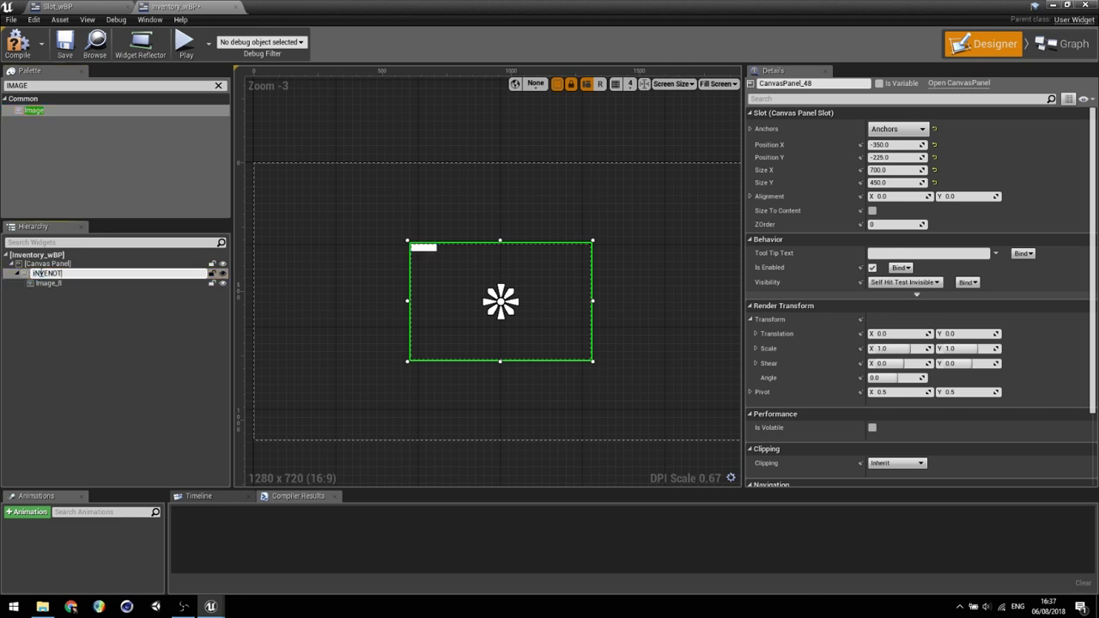
{"action": "type", "text": "InventoryPanel"}
{"action": "key", "text": "Return"}
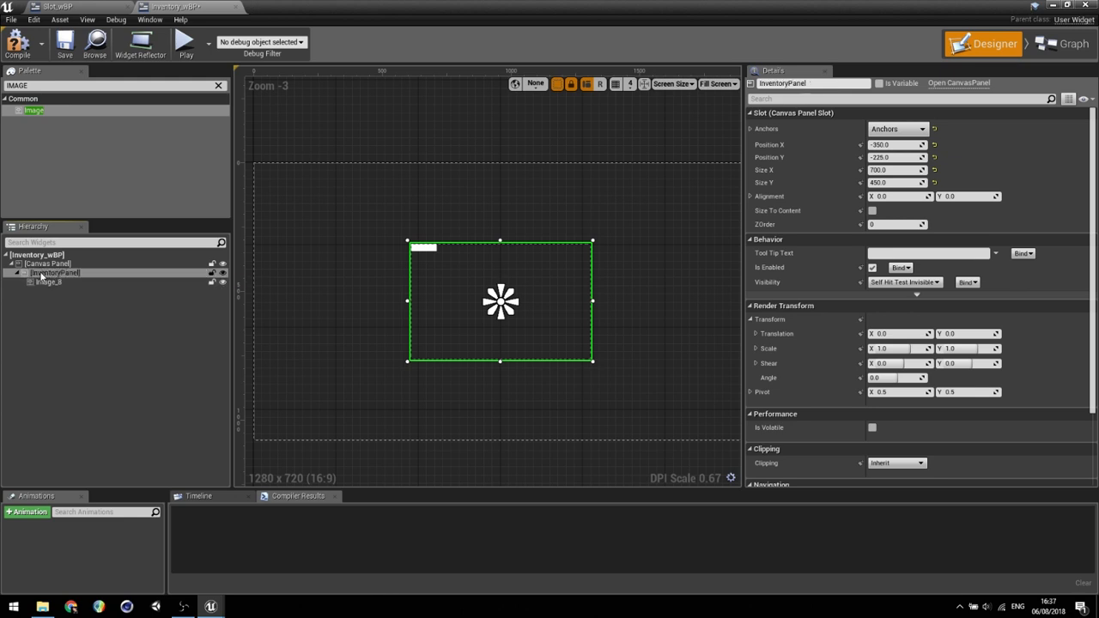
- Rename the image inside InventoryPanel as backgroundColour
{"action": "left_click", "coordinate": [57, 283]}
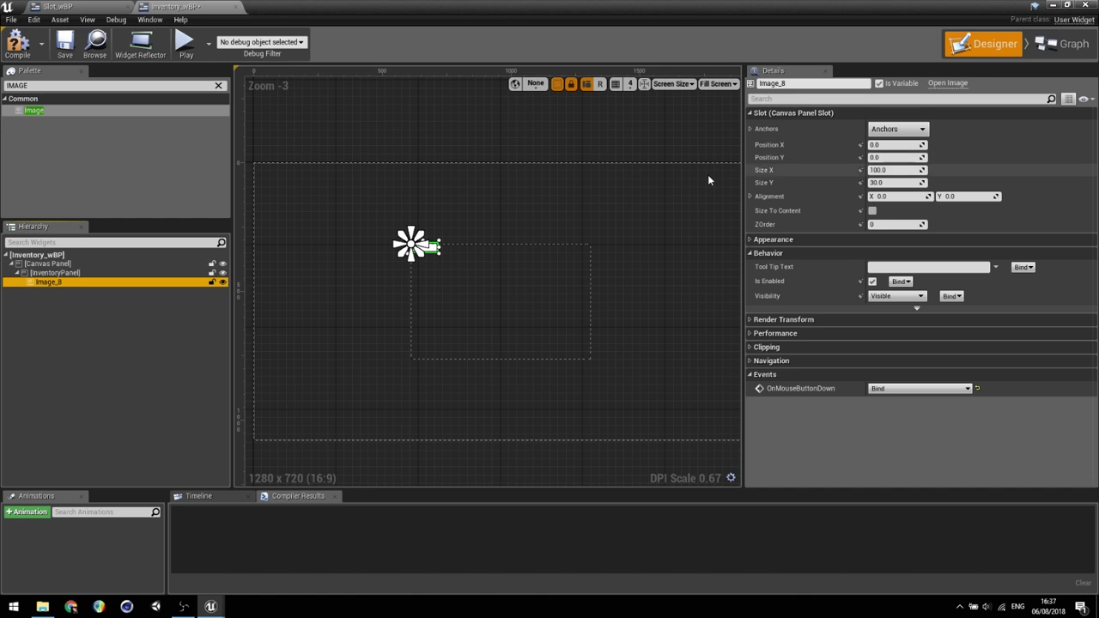
{"action": "left_click", "coordinate": [54, 283]}
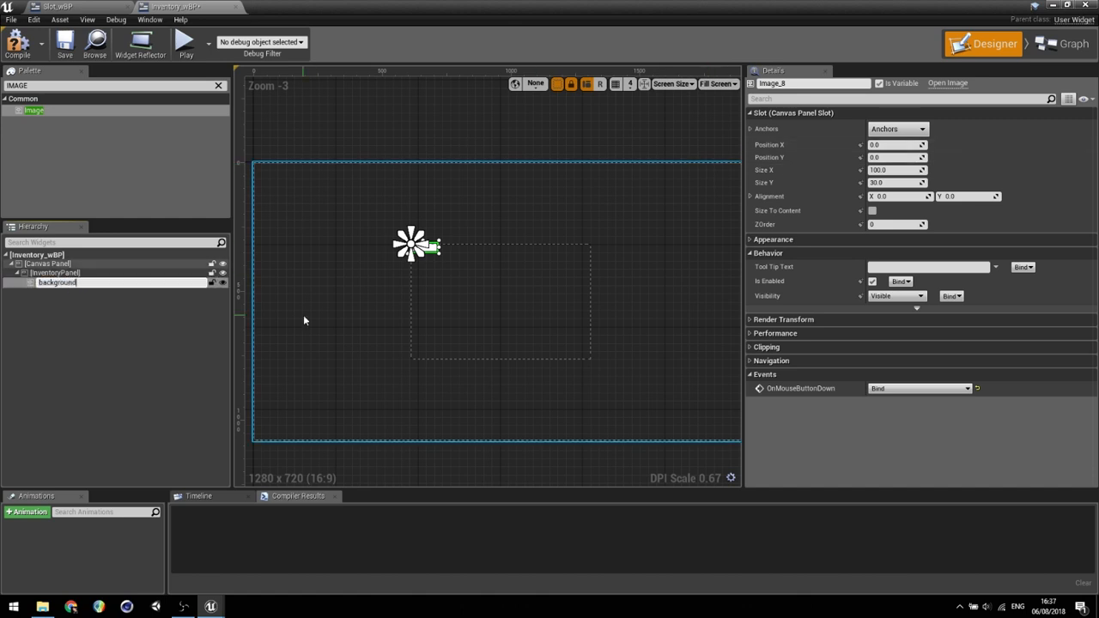
{"action": "type", "text": "backgroundColour"}
{"action": "key", "text": "Return"}
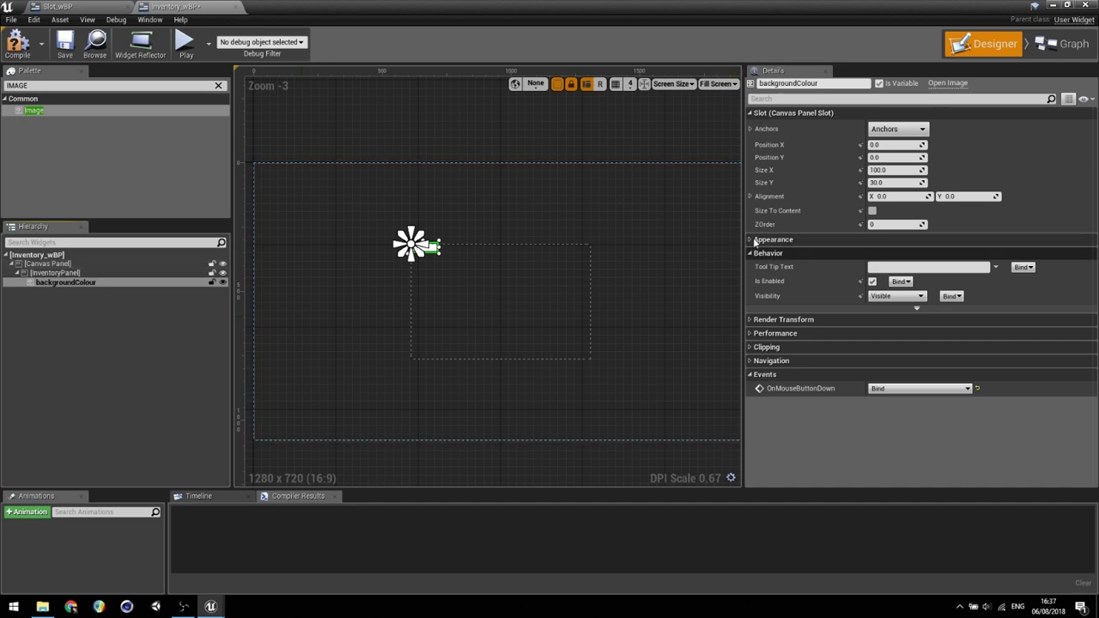
- Make the backgroundColour image semi-transparent by setting its Color and Opacity alpha to 0.5
{"action": "left_click", "coordinate": [794, 241]}
{"action": "left_click", "coordinate": [902, 268]}
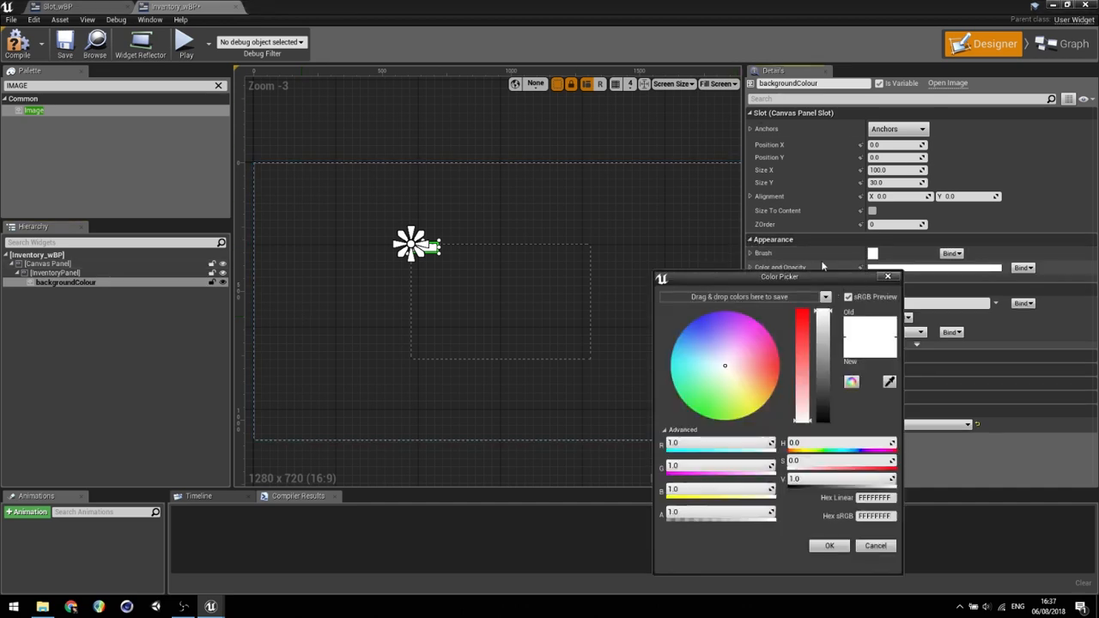
{"action": "left_click", "coordinate": [738, 512]}
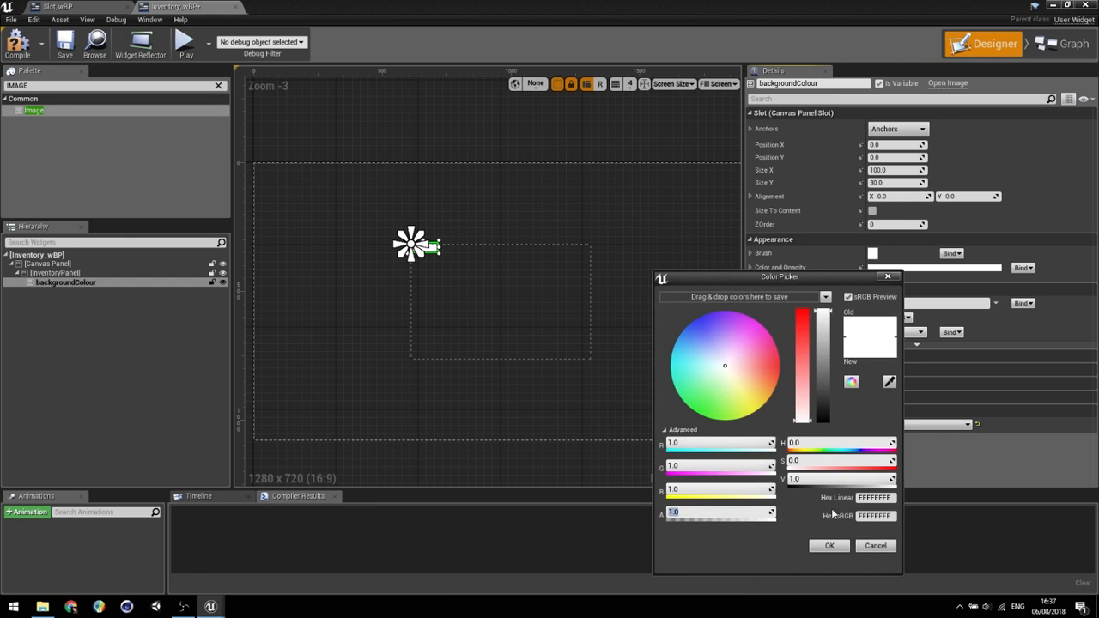
{"action": "type", "text": "0.5"}
{"action": "key", "text": "Return"}
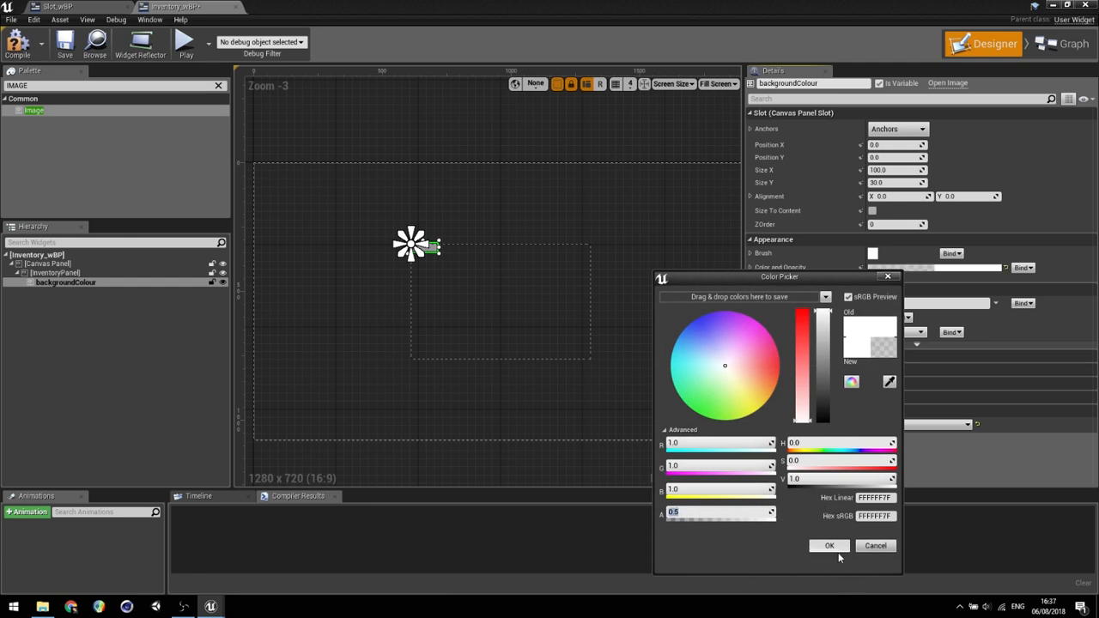
{"action": "left_click", "coordinate": [829, 546]}
- Stretch backgroundColour across the whole InventoryPanel with fill anchors, setting Offset Right and Offset Bottom to 0
{"action": "left_click", "coordinate": [898, 129]}
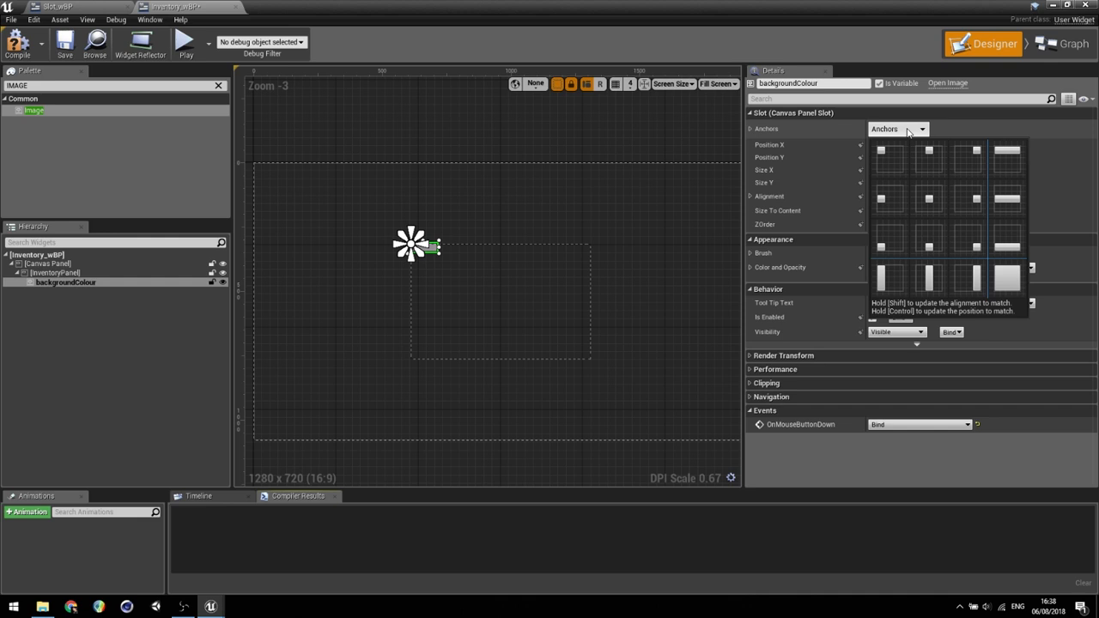
{"action": "left_click", "coordinate": [1004, 284]}
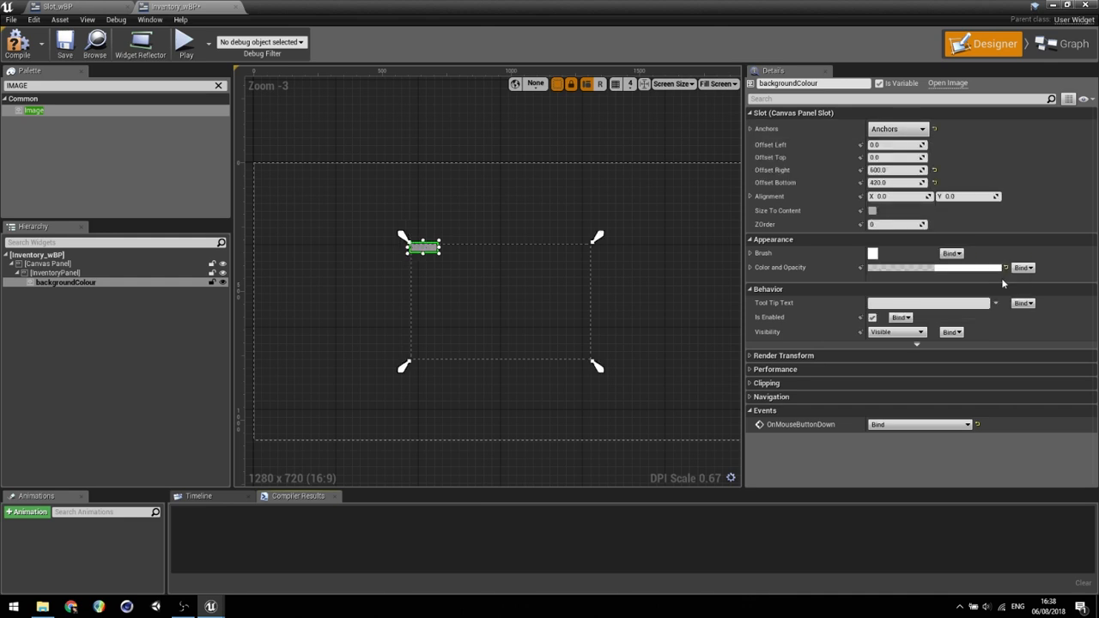
{"action": "left_click", "coordinate": [891, 170]}
{"action": "type", "text": "0"}
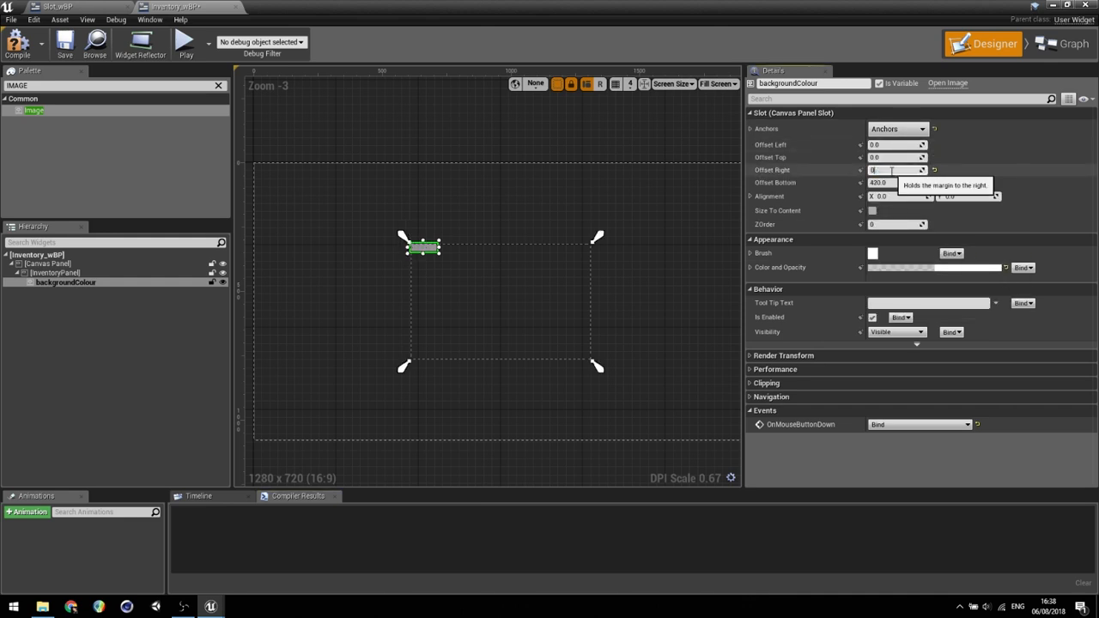
{"action": "key", "text": "Tab"}
{"action": "type", "text": "0"}
{"action": "key", "text": "Return"}
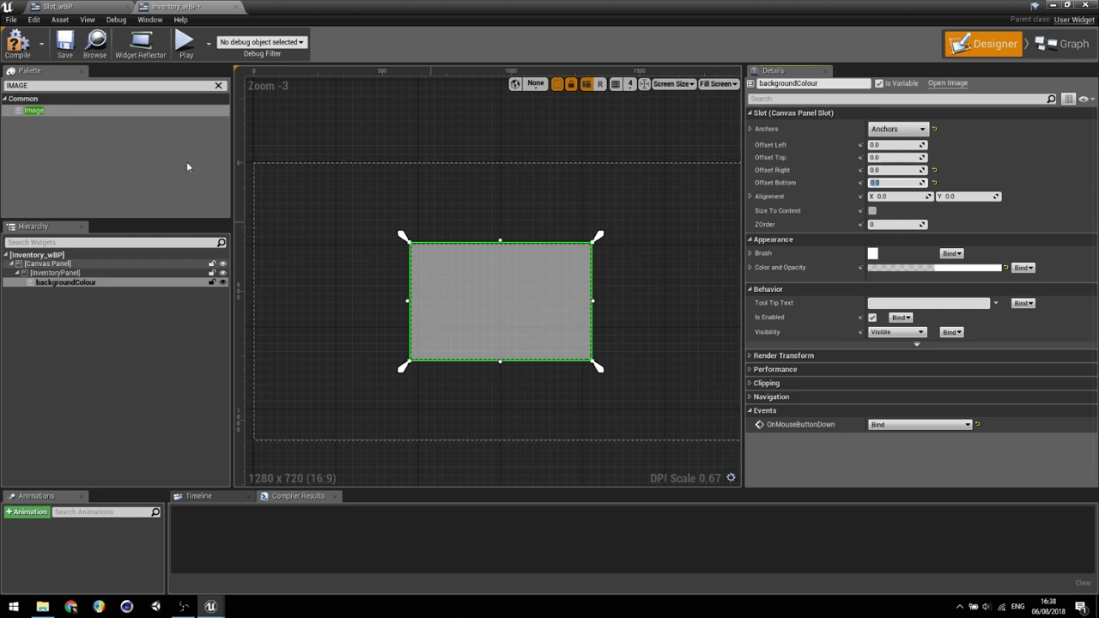
- Find the Vertical Box in the palette and add it as a child of InventoryPanel
{"action": "left_click", "coordinate": [78, 87]}
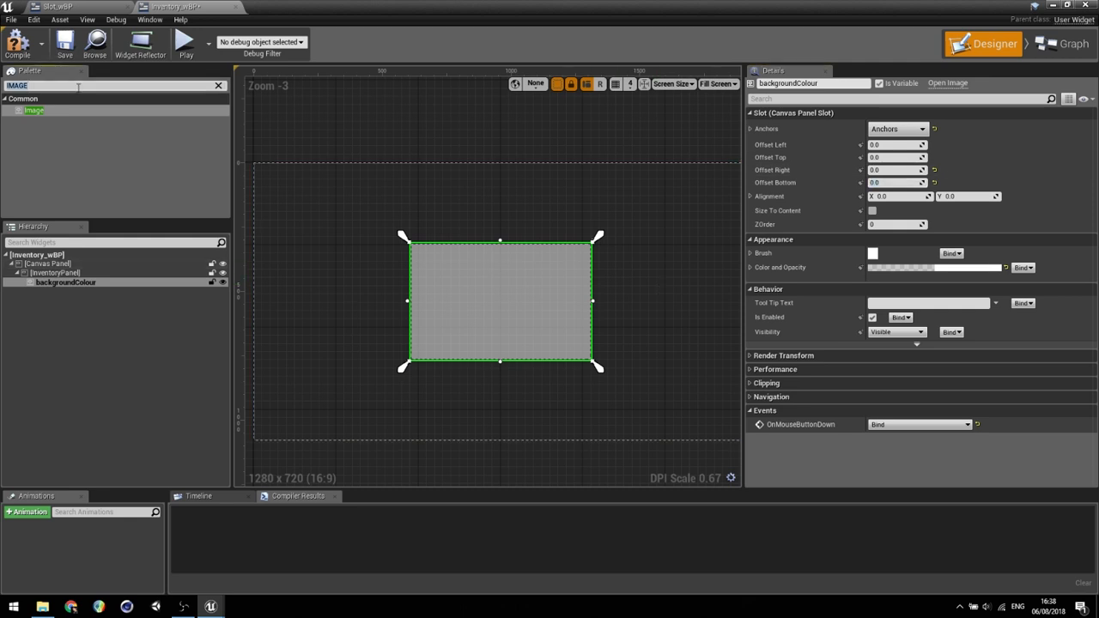
{"action": "type", "text": "vertical"}
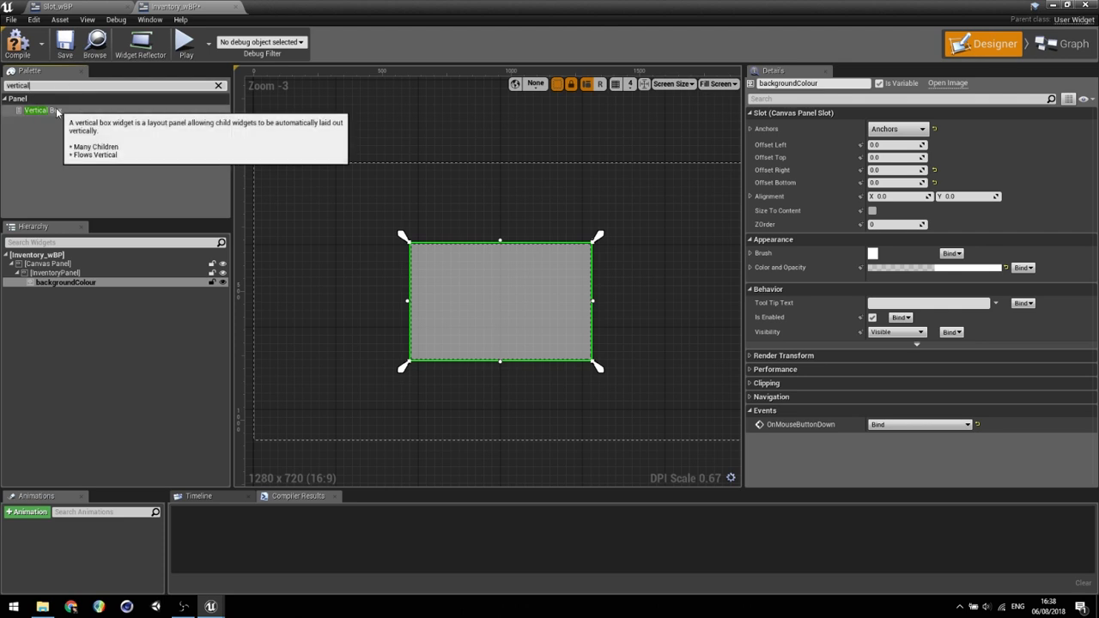
{"action": "mouse_move", "coordinate": [39, 110]}
{"action": "left_mouse_down"}
{"action": "mouse_move", "coordinate": [103, 304]}
{"action": "mouse_move", "coordinate": [58, 279]}
{"action": "left_mouse_up"}
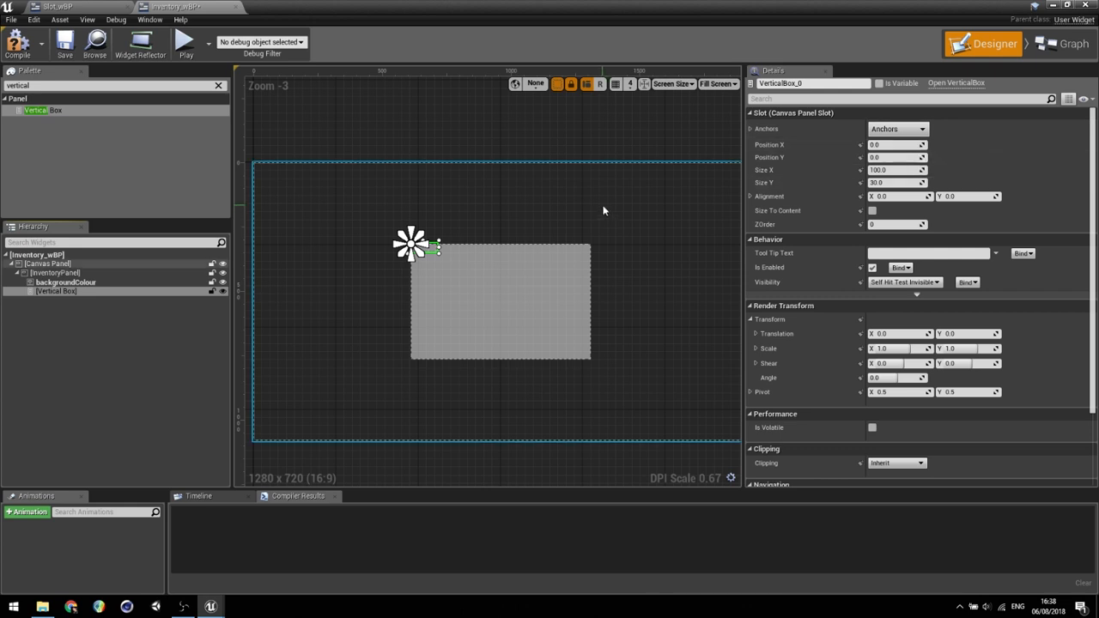
- Stretch the Vertical Box over InventoryPanel with fill anchors, setting Offset Right and Offset Bottom to 0
{"action": "left_click", "coordinate": [910, 128]}
{"action": "left_click", "coordinate": [997, 270]}
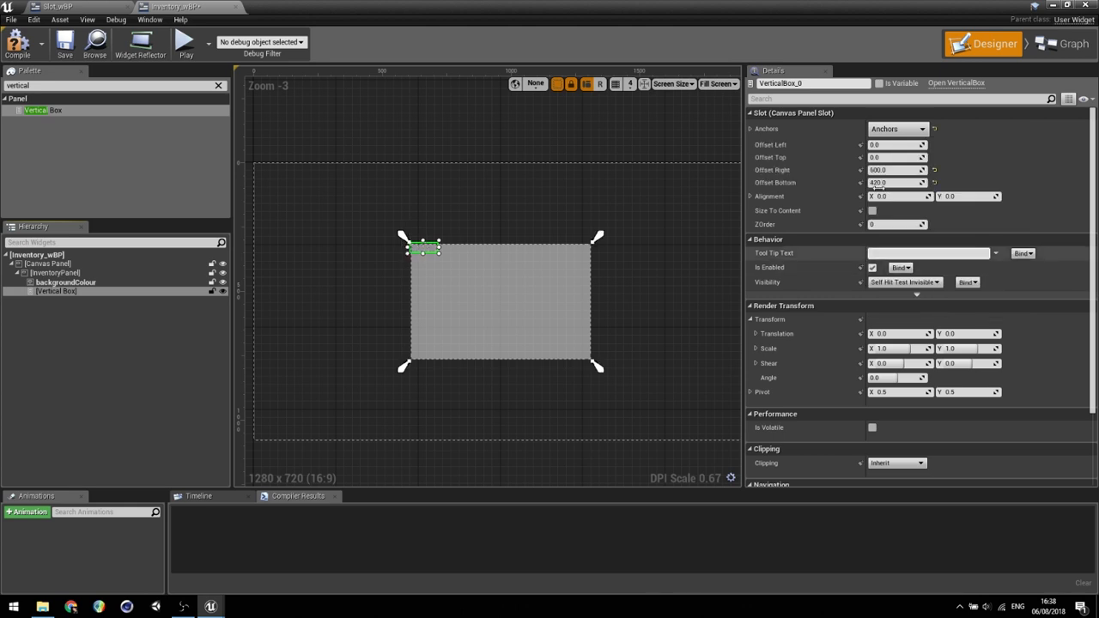
{"action": "left_click", "coordinate": [893, 170]}
{"action": "type", "text": "0"}
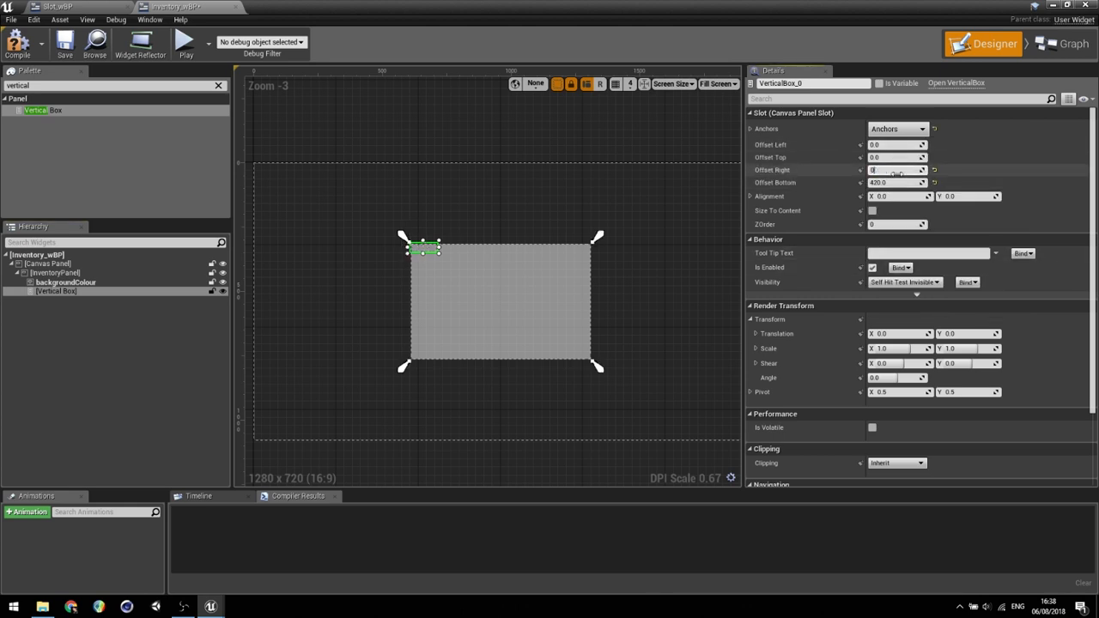
{"action": "key", "text": "Tab"}
{"action": "type", "text": "0"}
{"action": "key", "text": "Return"}
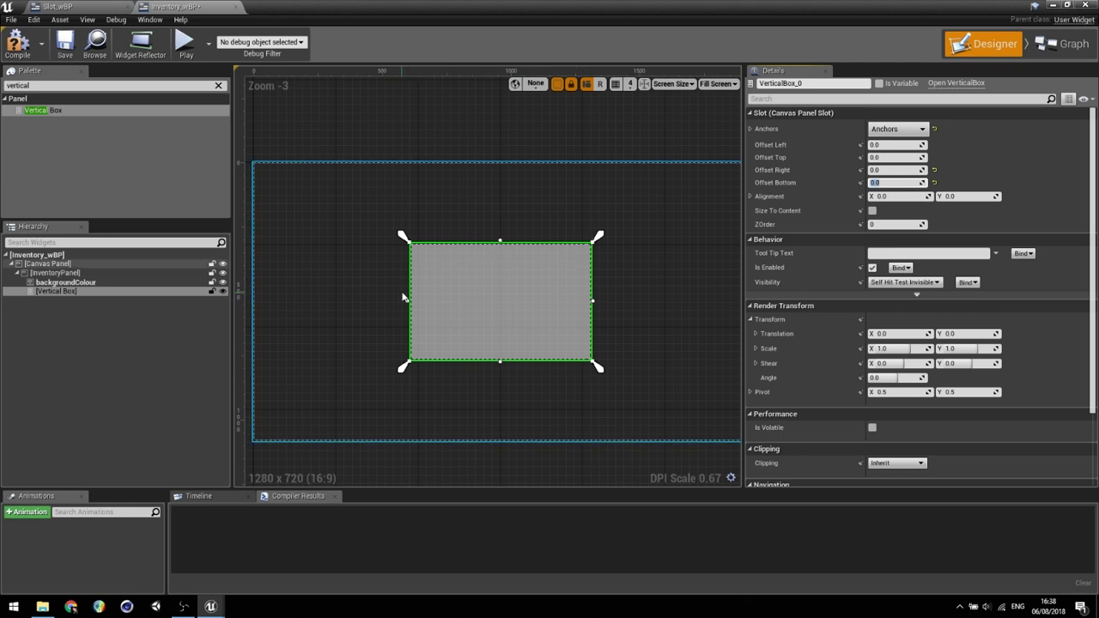
- Add a Text widget to the Vertical Box and set its text to Inventory
{"action": "left_click", "coordinate": [77, 87]}
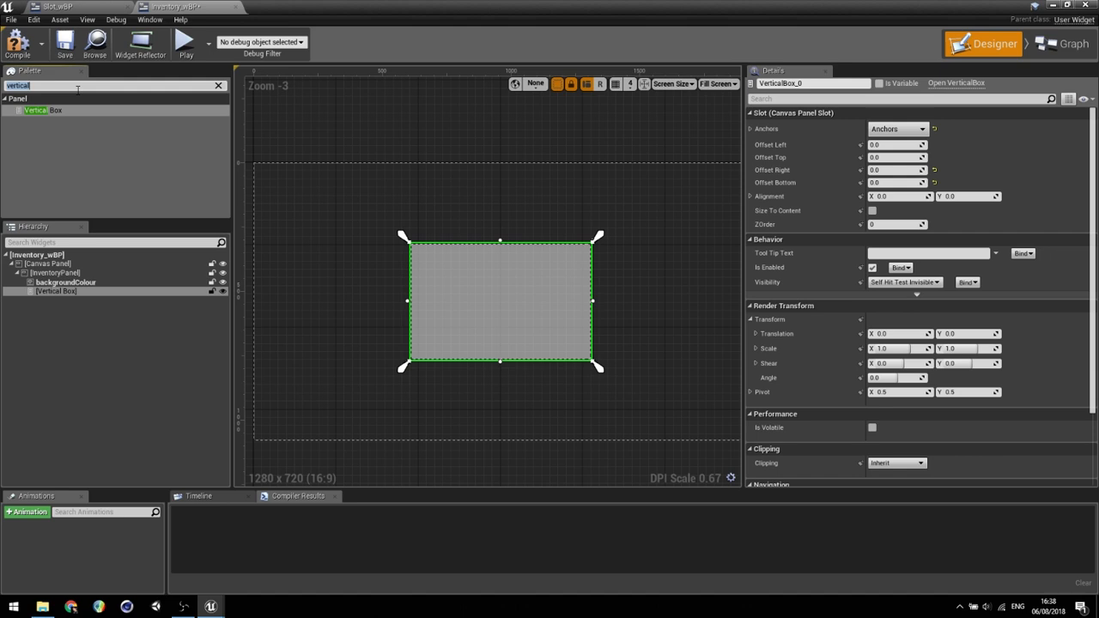
{"action": "type", "text": "text"}
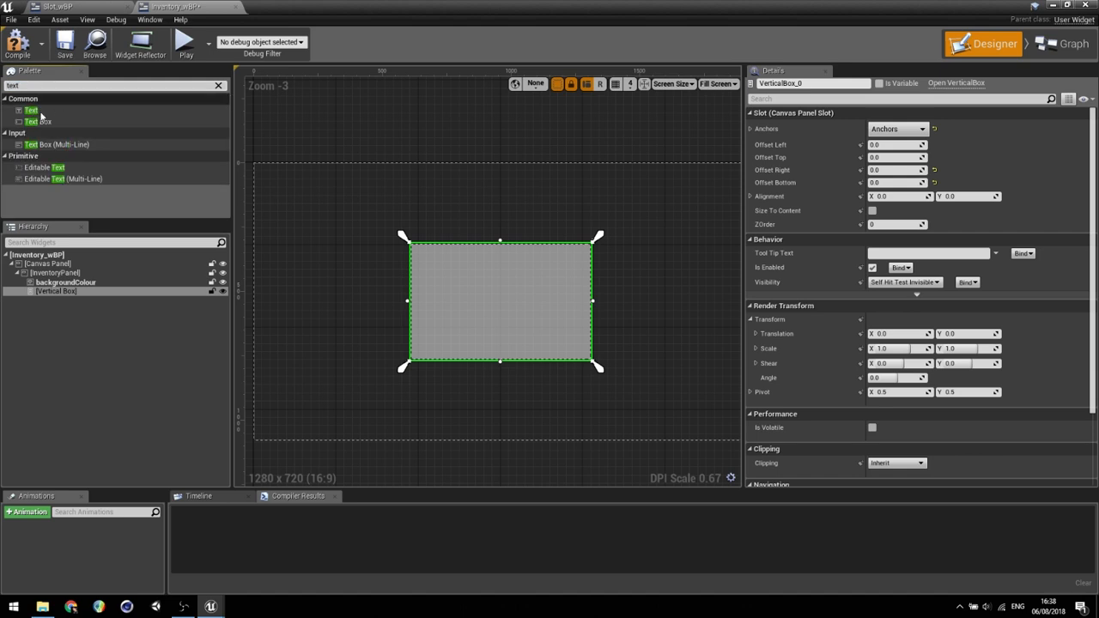
{"action": "left_click_drag", "start_coordinate": [31, 110], "coordinate": [463, 248]}
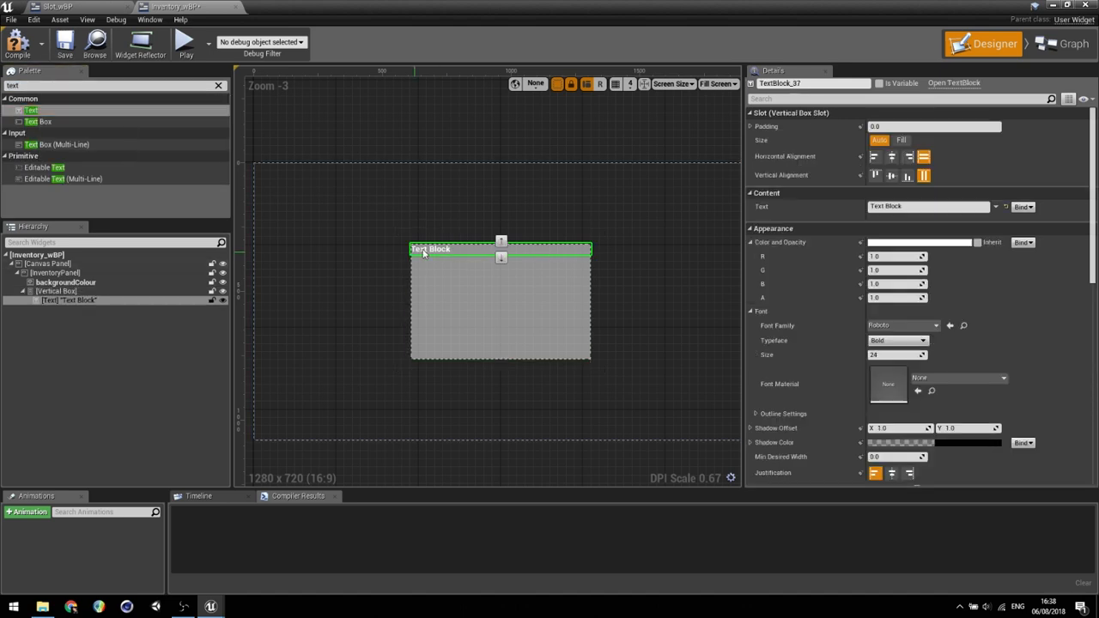
{"action": "left_click_drag", "start_coordinate": [924, 207], "coordinate": [815, 217]}
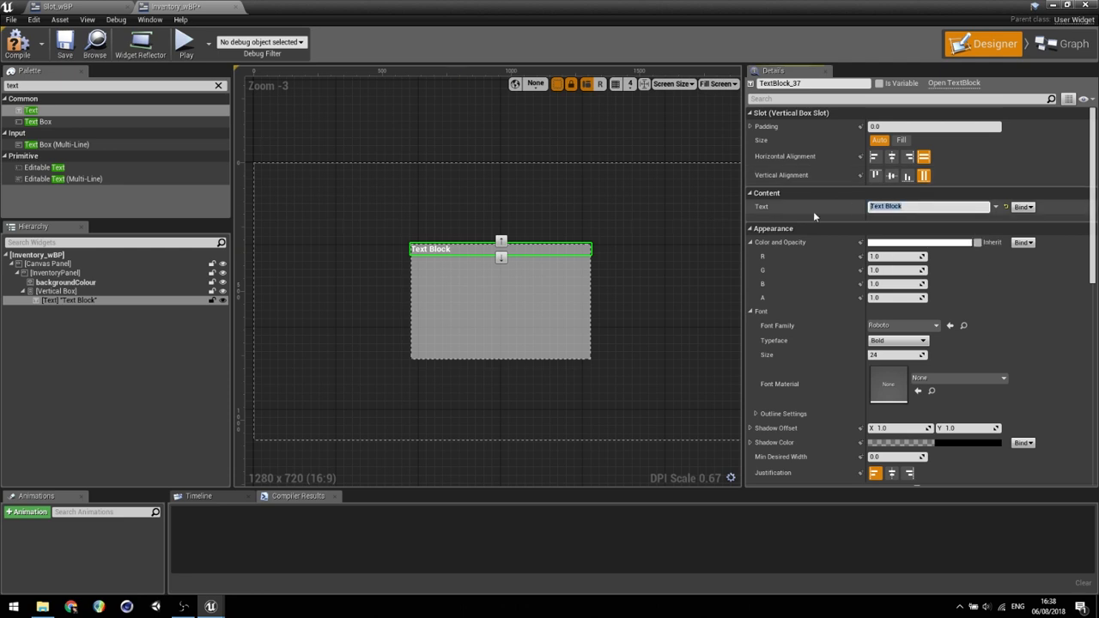
{"action": "type", "text": "Inventory"}
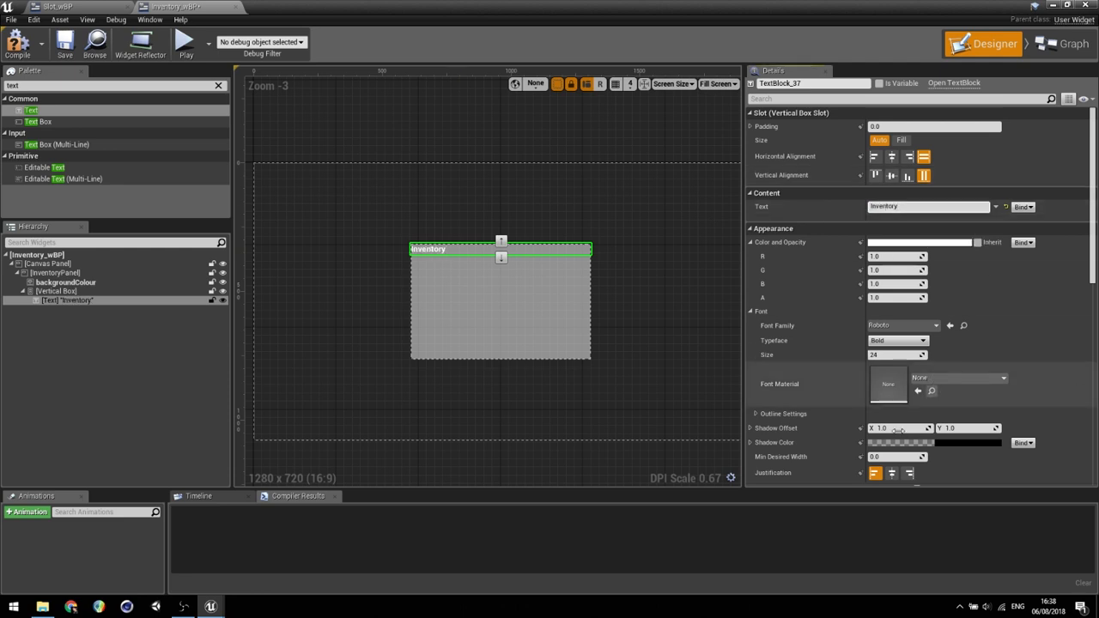
- Change the colour of the Inventory text to black
{"action": "left_click", "coordinate": [919, 242]}
{"action": "left_click_drag", "start_coordinate": [831, 296], "coordinate": [831, 397]}
{"action": "left_click", "coordinate": [838, 521]}
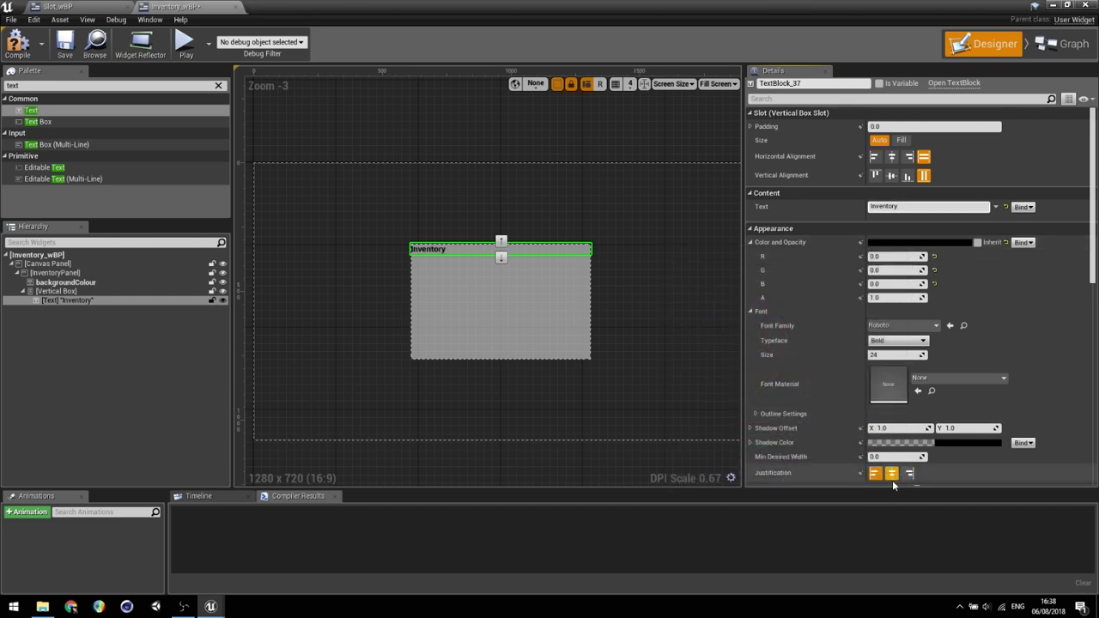
- Centre-justify the Inventory text and enlarge its font size
{"action": "left_click", "coordinate": [892, 473]}
{"action": "left_click", "coordinate": [890, 356]}
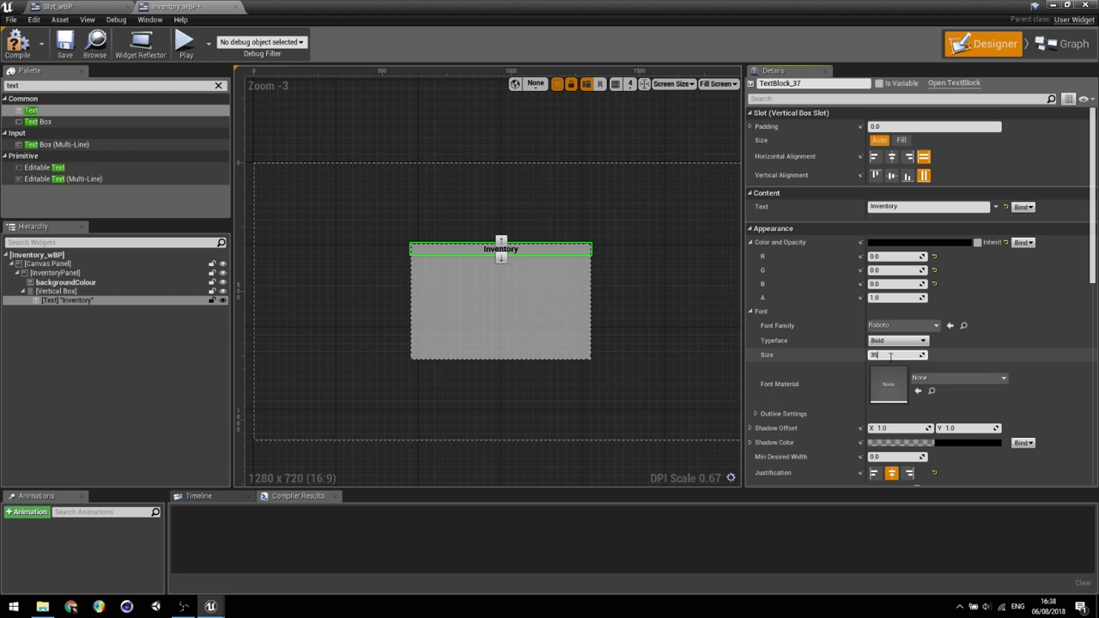
{"action": "key", "text": "Return"}
{"action": "left_click", "coordinate": [647, 286]}
{"action": "scroll", "coordinate": [558, 318], "scroll_direction": "up", "scroll_amount": 1}
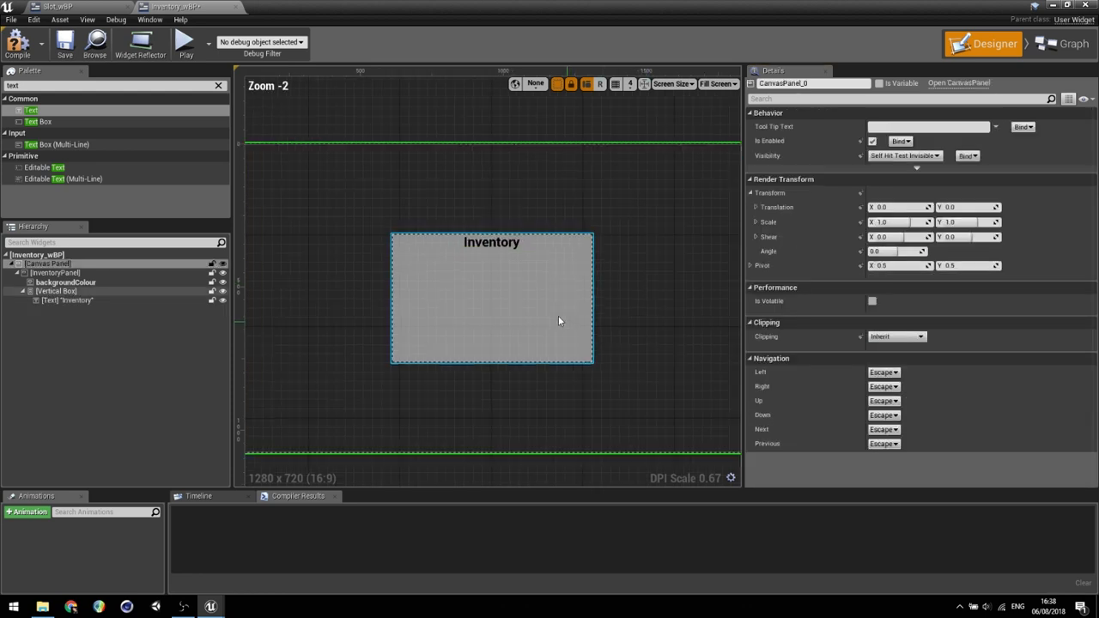
{"action": "scroll", "coordinate": [507, 286], "scroll_direction": "up", "scroll_amount": 1}
{"action": "scroll", "coordinate": [501, 275], "scroll_direction": "up", "scroll_amount": 1}
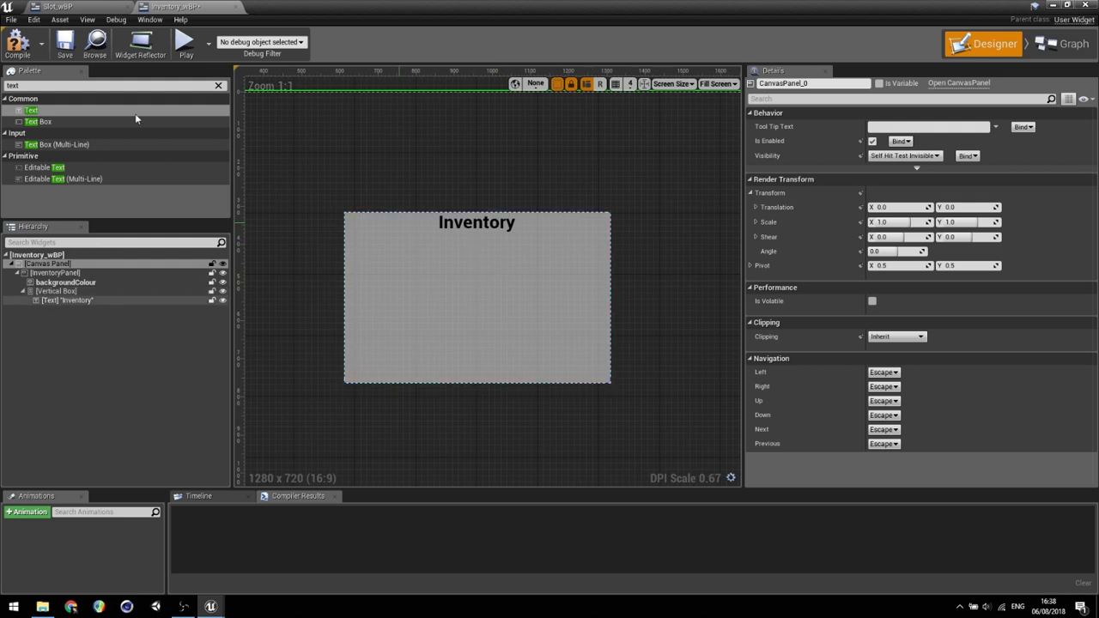
- Add a Uniform Grid Panel to the Vertical Box below the Inventory text and select it
{"action": "type", "text": "grid"}
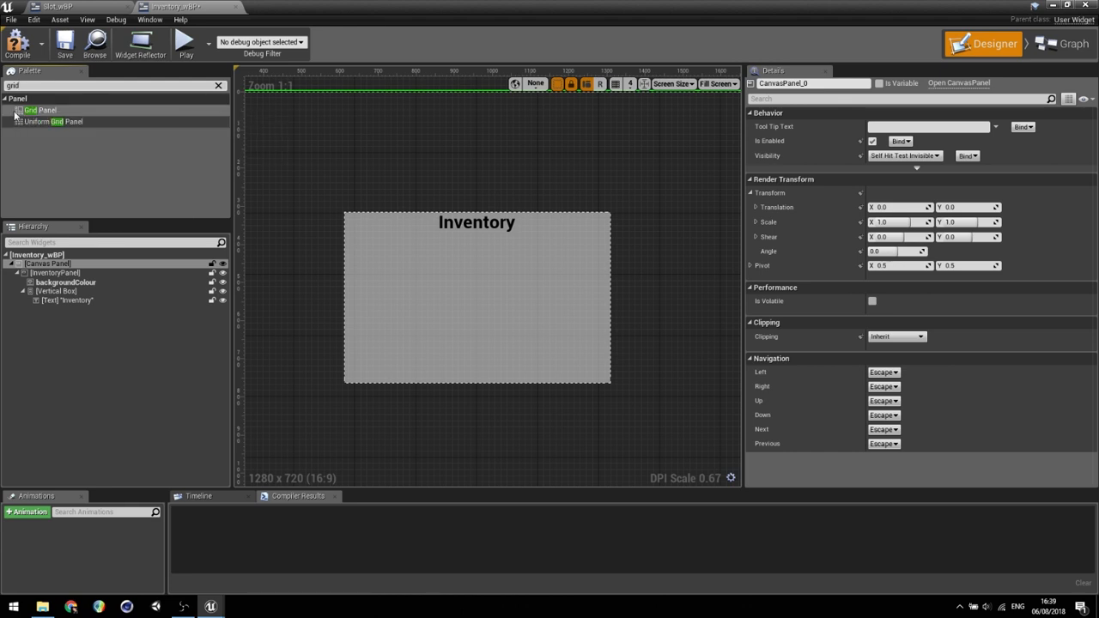
{"action": "left_click_drag", "start_coordinate": [27, 115], "coordinate": [358, 293]}
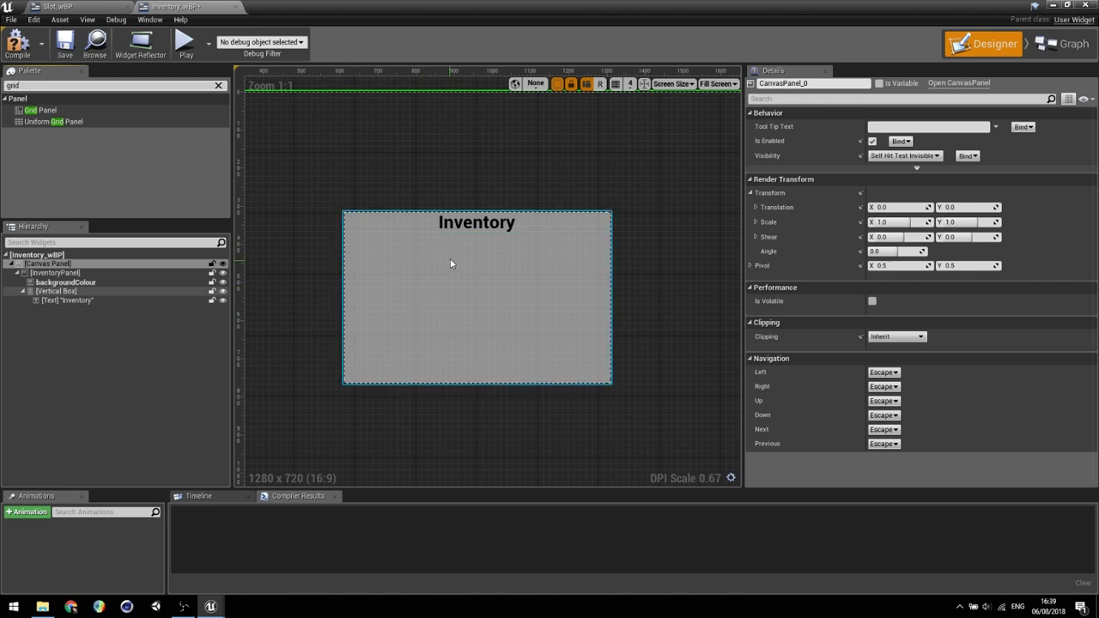
{"action": "left_click_drag", "start_coordinate": [67, 120], "coordinate": [80, 311]}
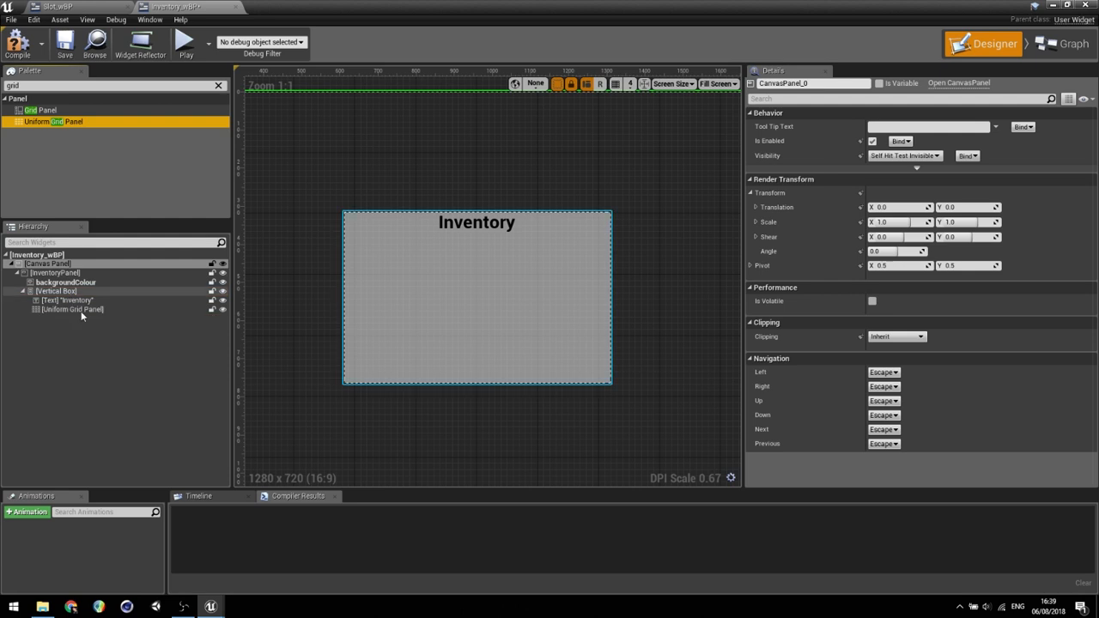
{"action": "left_click", "coordinate": [75, 309]}
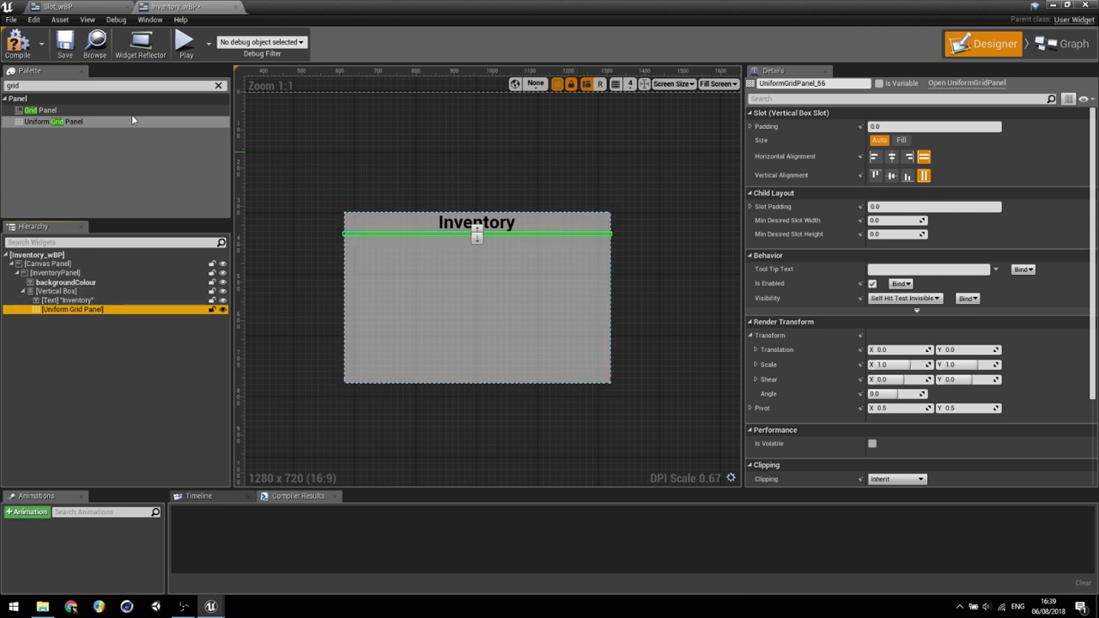
- Add six instances of the user-created Slot W BP widget to the Uniform Grid Panel and select the first one
{"action": "left_click", "coordinate": [193, 87]}
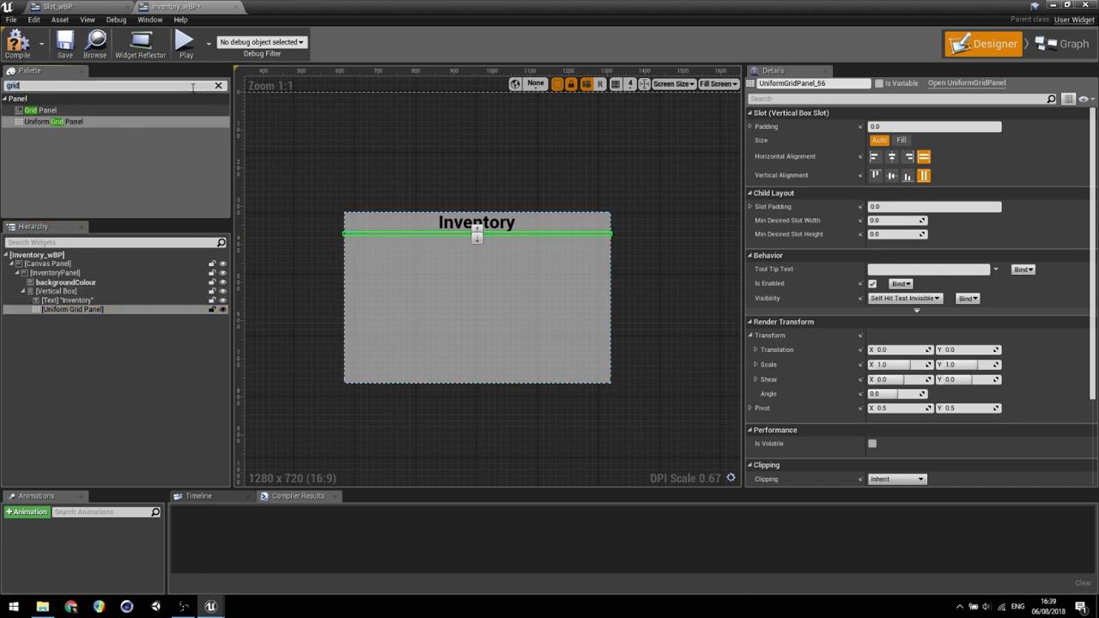
{"action": "left_click", "coordinate": [218, 87]}
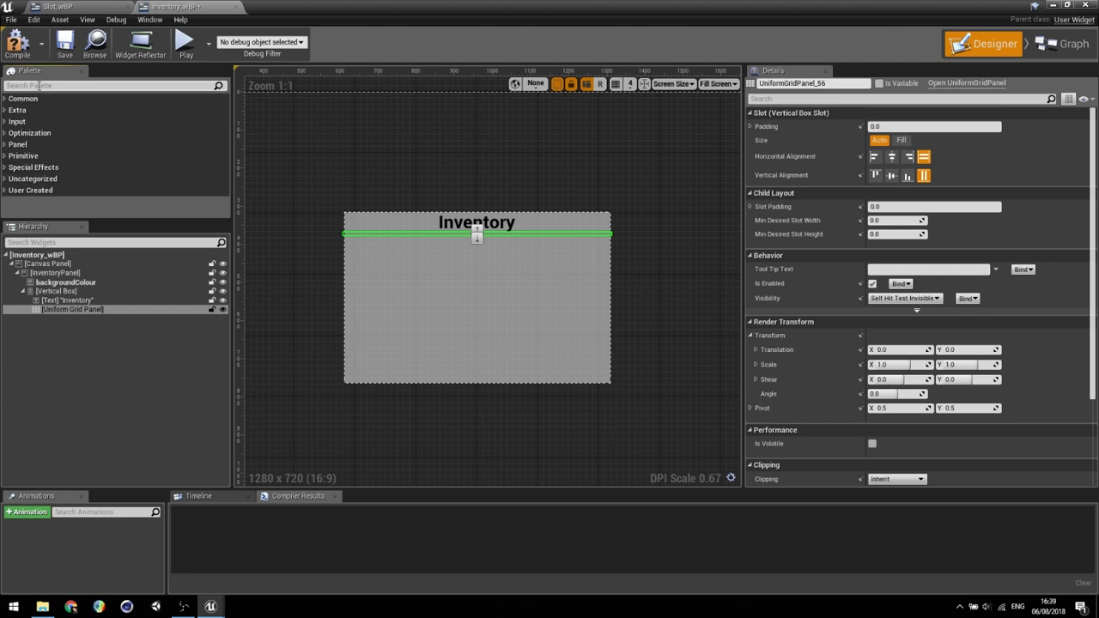
{"action": "left_click", "coordinate": [4, 191]}
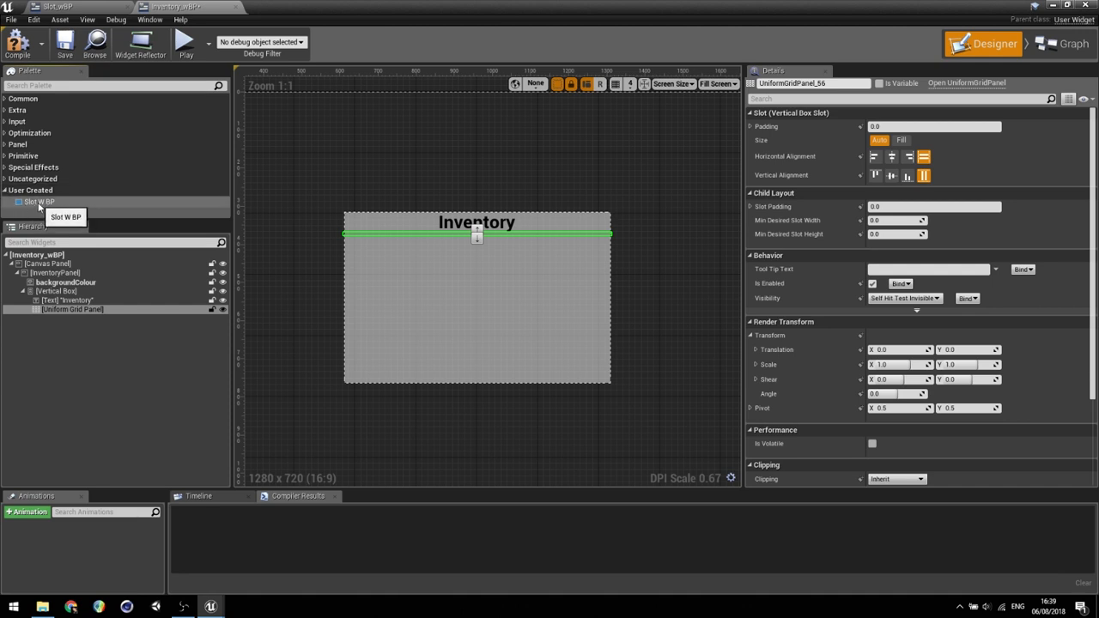
{"action": "left_click_drag", "start_coordinate": [39, 204], "coordinate": [93, 307]}
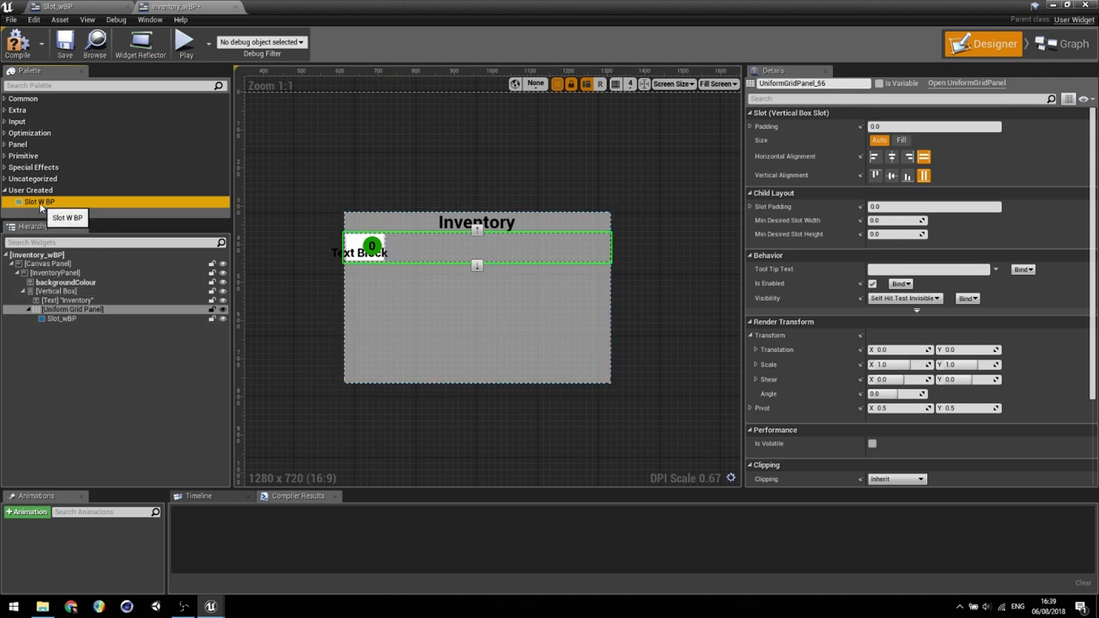
{"action": "left_click_drag", "start_coordinate": [40, 205], "coordinate": [73, 311]}
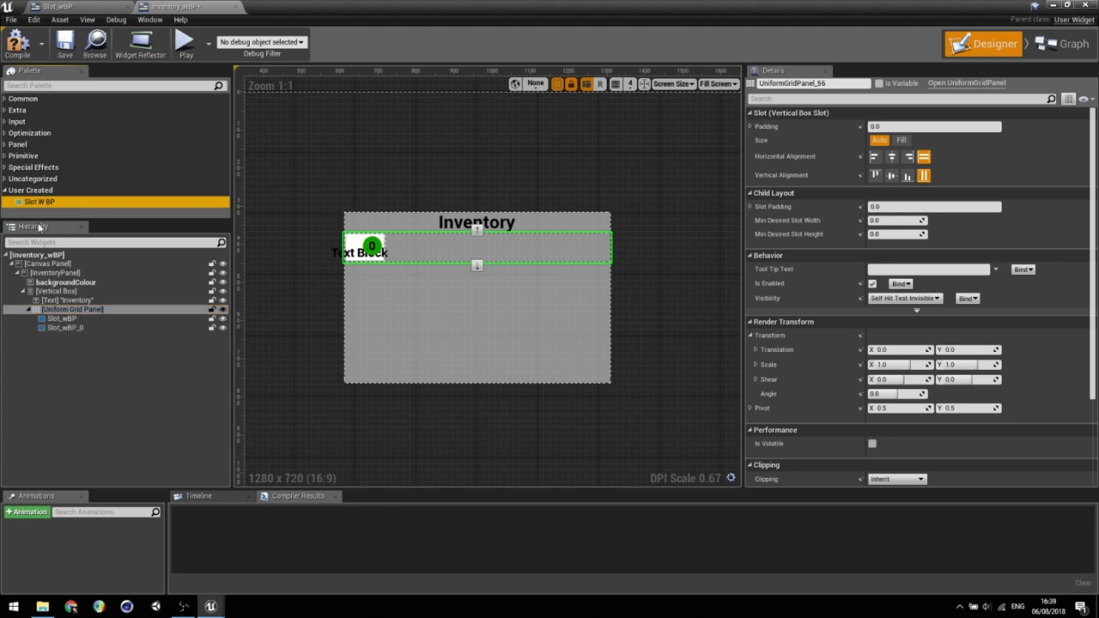
{"action": "left_click_drag", "start_coordinate": [39, 204], "coordinate": [76, 316]}
{"action": "left_click_drag", "start_coordinate": [35, 203], "coordinate": [71, 316]}
{"action": "left_click_drag", "start_coordinate": [40, 203], "coordinate": [72, 316]}
{"action": "left_click", "coordinate": [106, 319]}
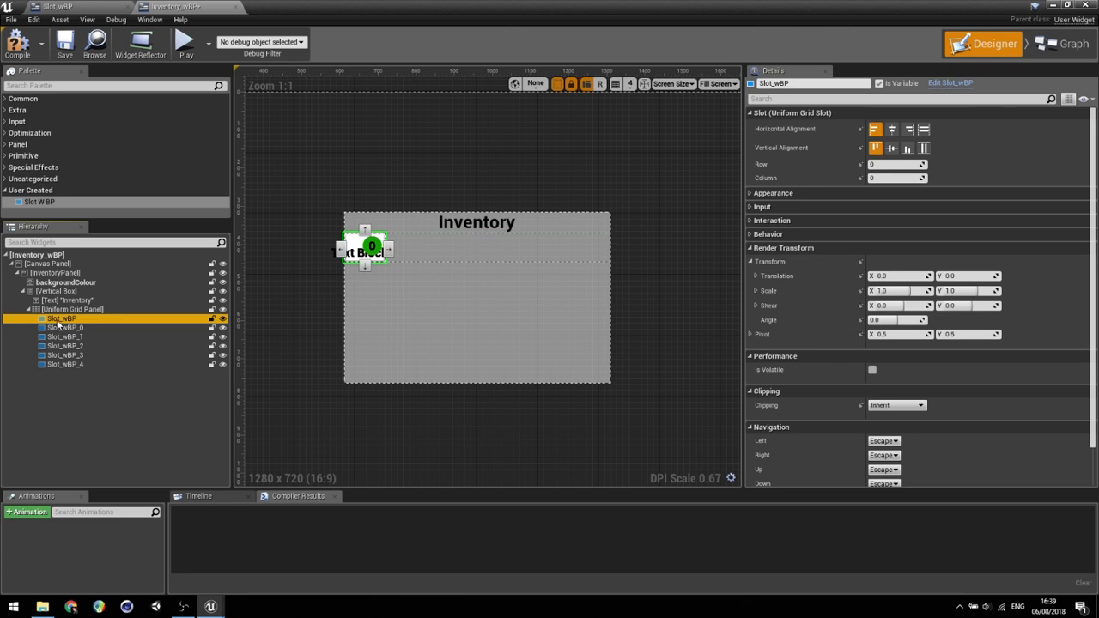
- Rename the first two slot widgets under the Uniform Grid Panel as Slot0 and Slot1
{"action": "double_click", "coordinate": [58, 320]}
{"action": "type", "text": "Slo"}
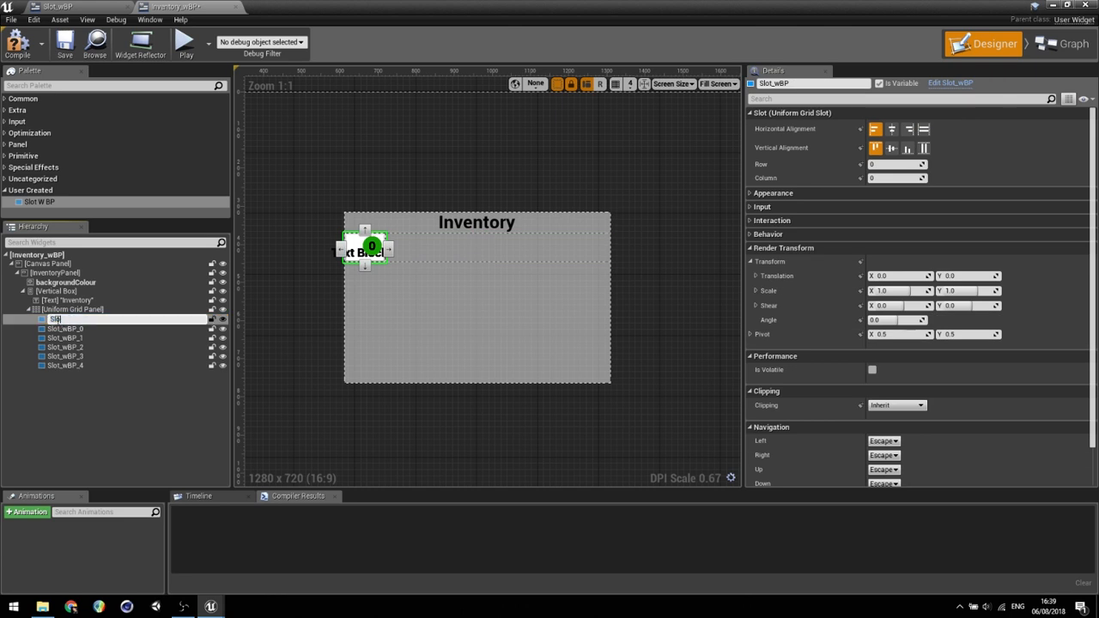
{"action": "type", "text": "t0"}
{"action": "key", "text": "Return"}
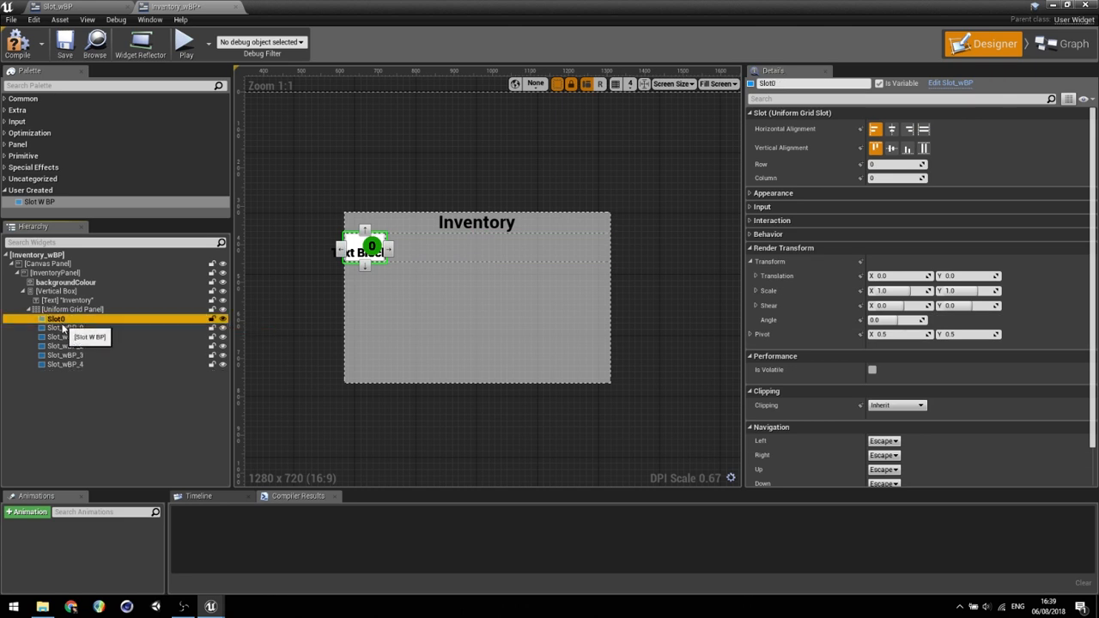
{"action": "left_click", "coordinate": [84, 328]}
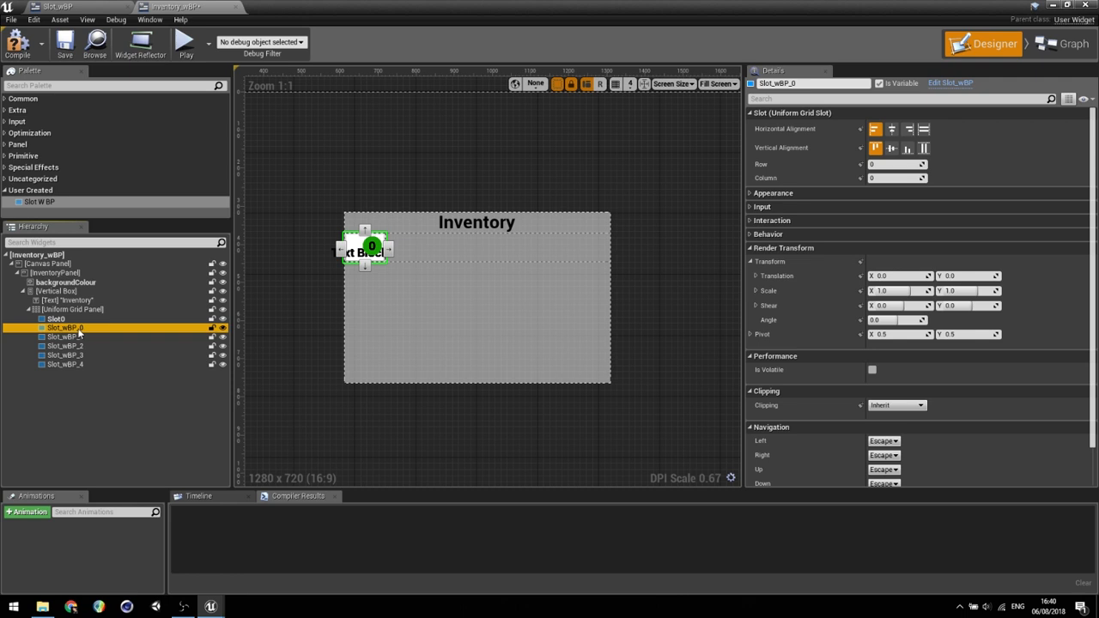
{"action": "double_click", "coordinate": [79, 329]}
{"action": "type", "text": "Slot0"}
{"action": "key", "text": "BackSpace"}
{"action": "type", "text": "1"}
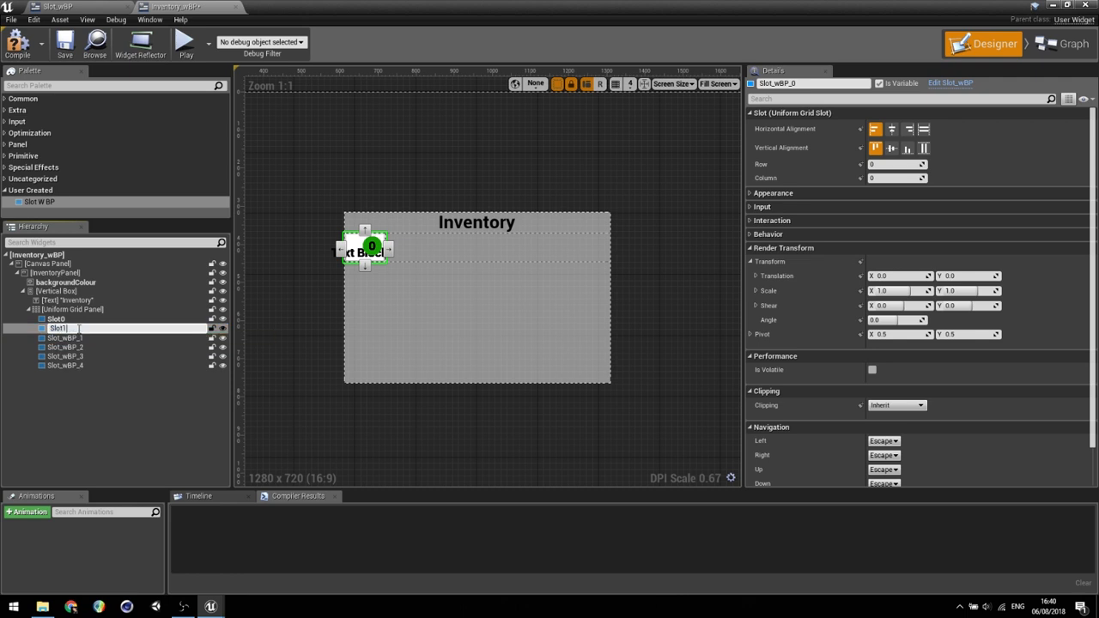
{"action": "key", "text": "Return"}
- Rename the third and fourth slot widgets in the grid as Slot2 and Slot3
{"action": "left_click", "coordinate": [72, 338]}
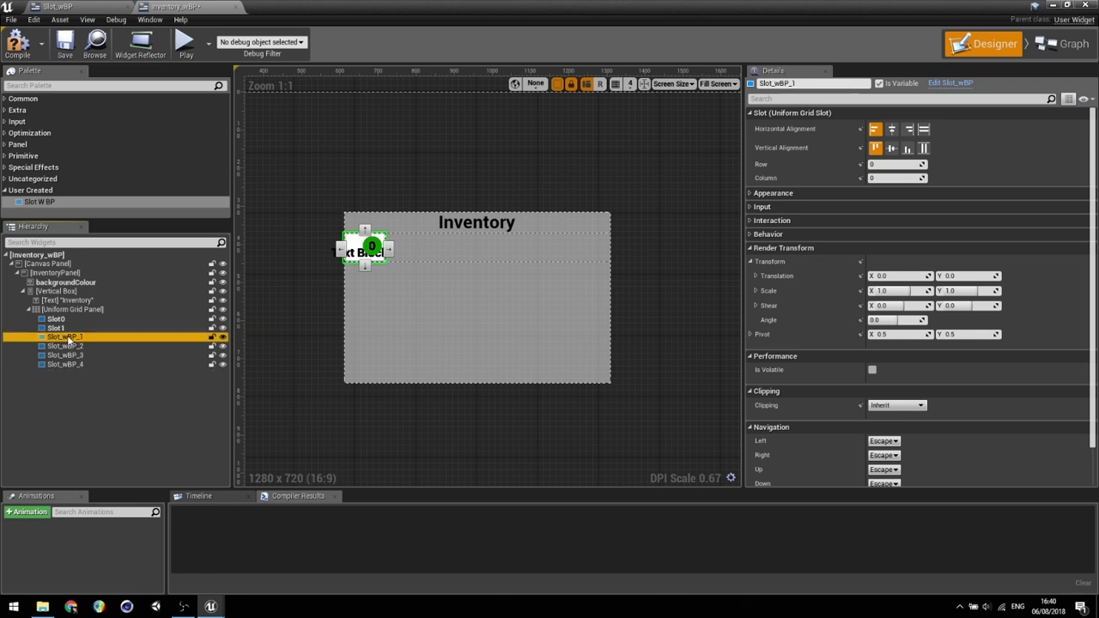
{"action": "double_click", "coordinate": [69, 339]}
{"action": "type", "text": "Slot2"}
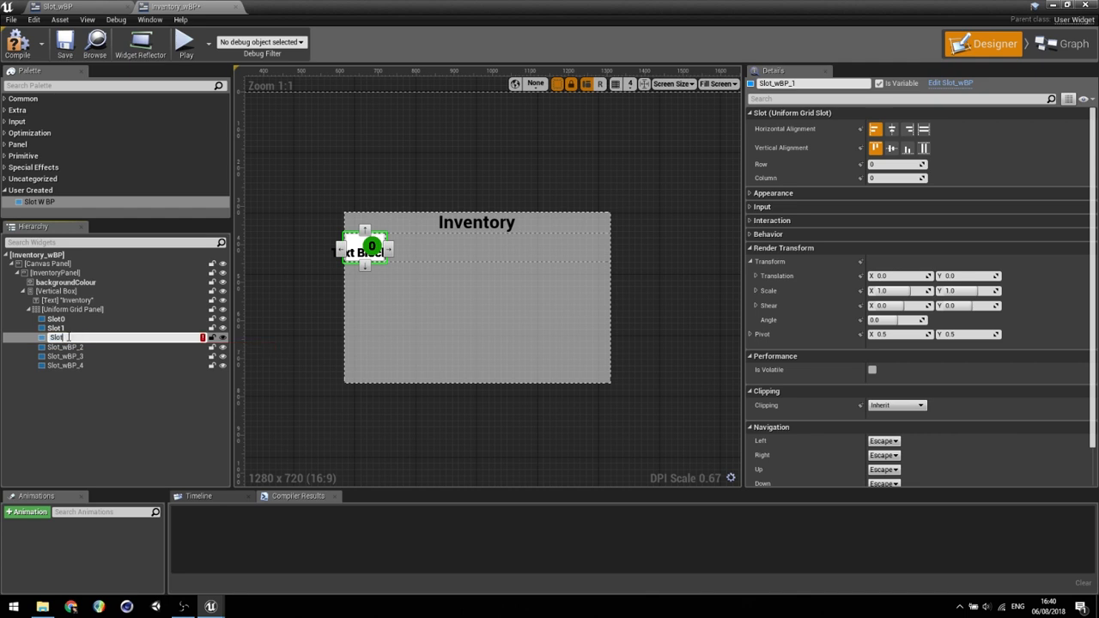
{"action": "key", "text": "Return"}
{"action": "left_click", "coordinate": [67, 347]}
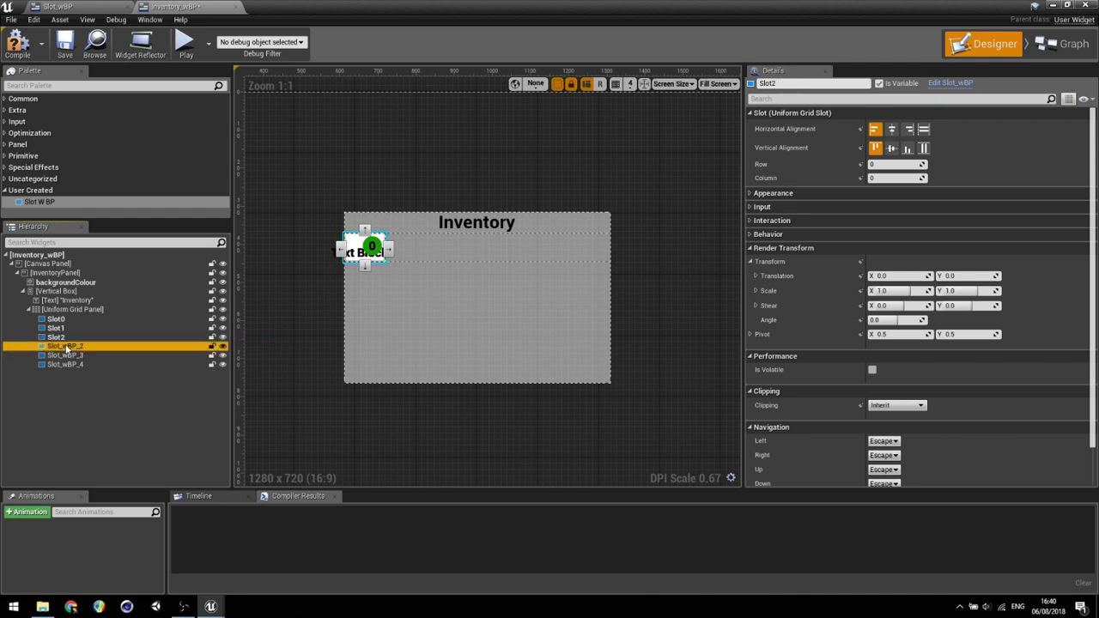
{"action": "double_click", "coordinate": [179, 348]}
{"action": "type", "text": "Slot"}
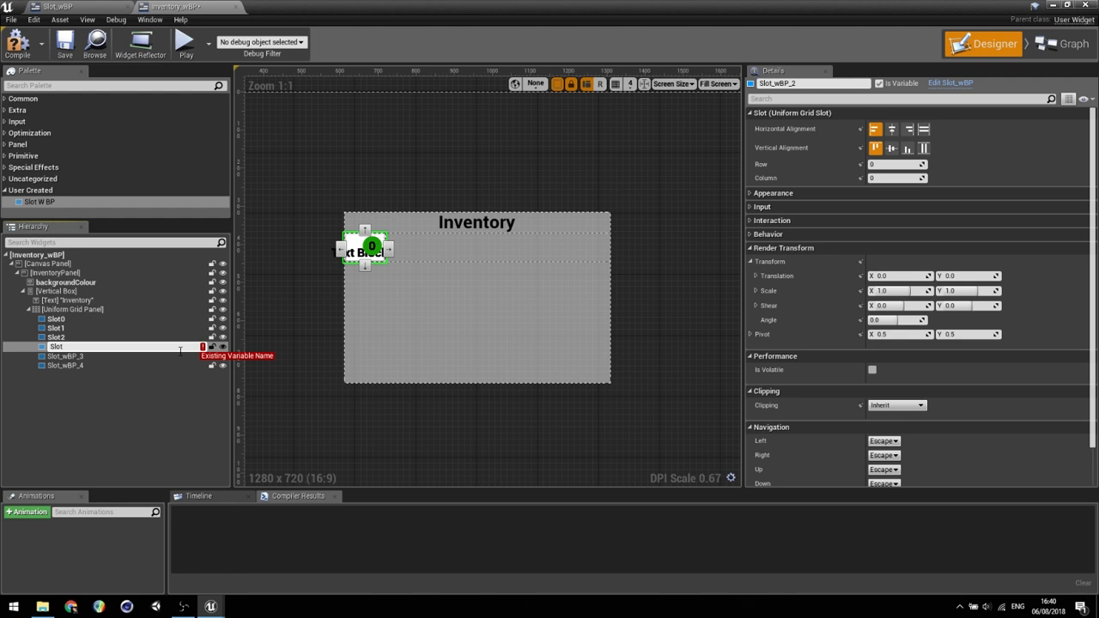
{"action": "type", "text": "3"}
{"action": "key", "text": "Return"}
- Rename the last two slot widgets in the grid as Slot4 and Slot5
{"action": "left_click", "coordinate": [65, 357]}
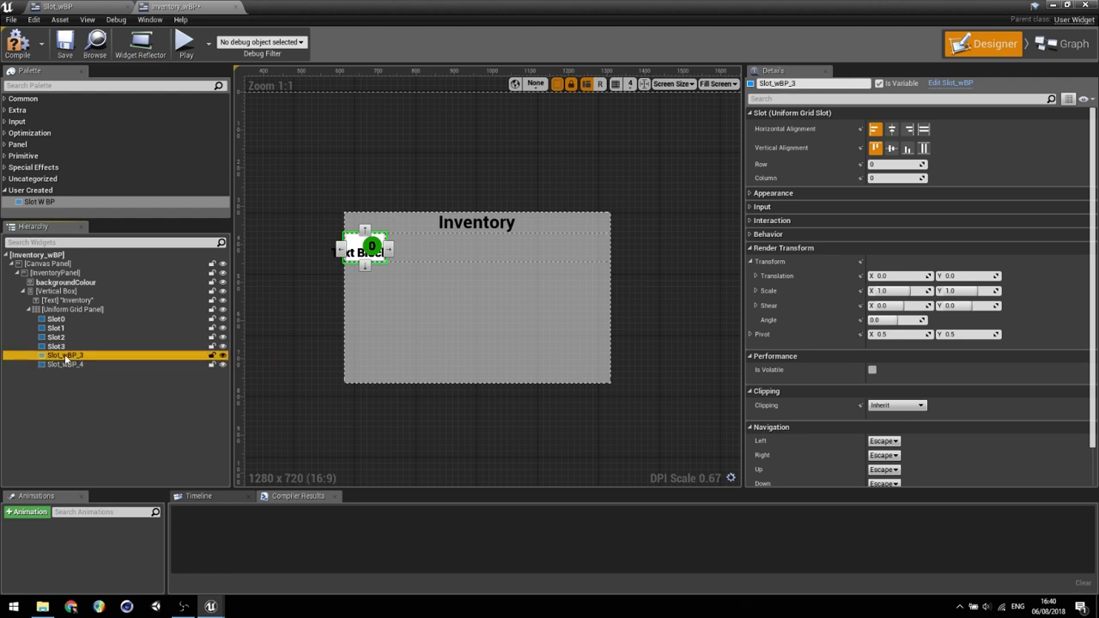
{"action": "left_click", "coordinate": [64, 357]}
{"action": "type", "text": "Slot"}
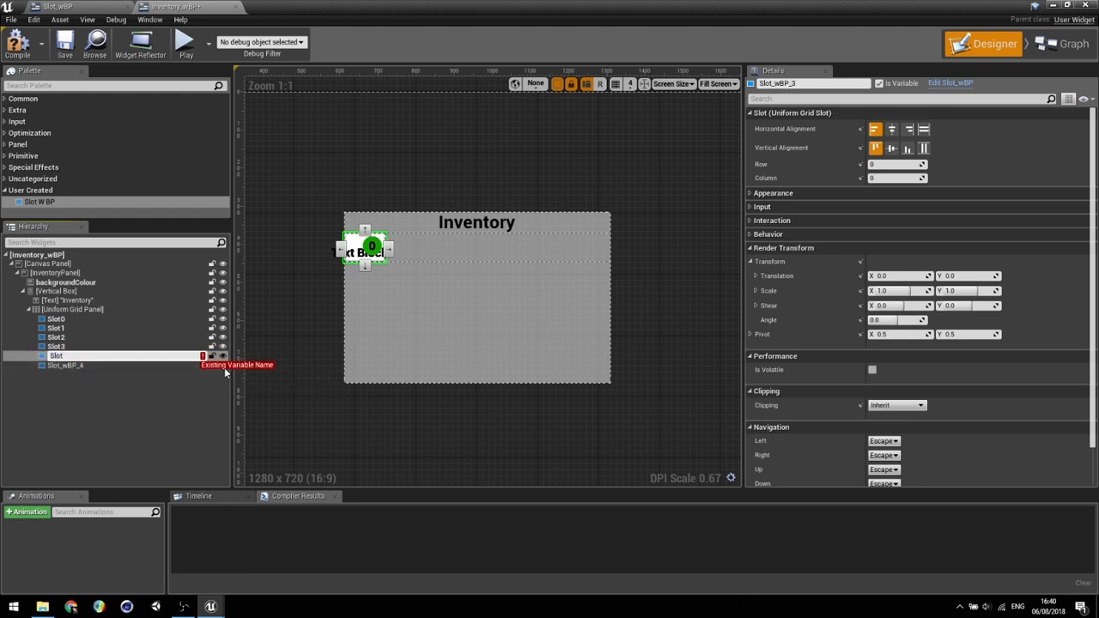
{"action": "type", "text": "4"}
{"action": "key", "text": "Return"}
{"action": "left_click", "coordinate": [60, 365]}
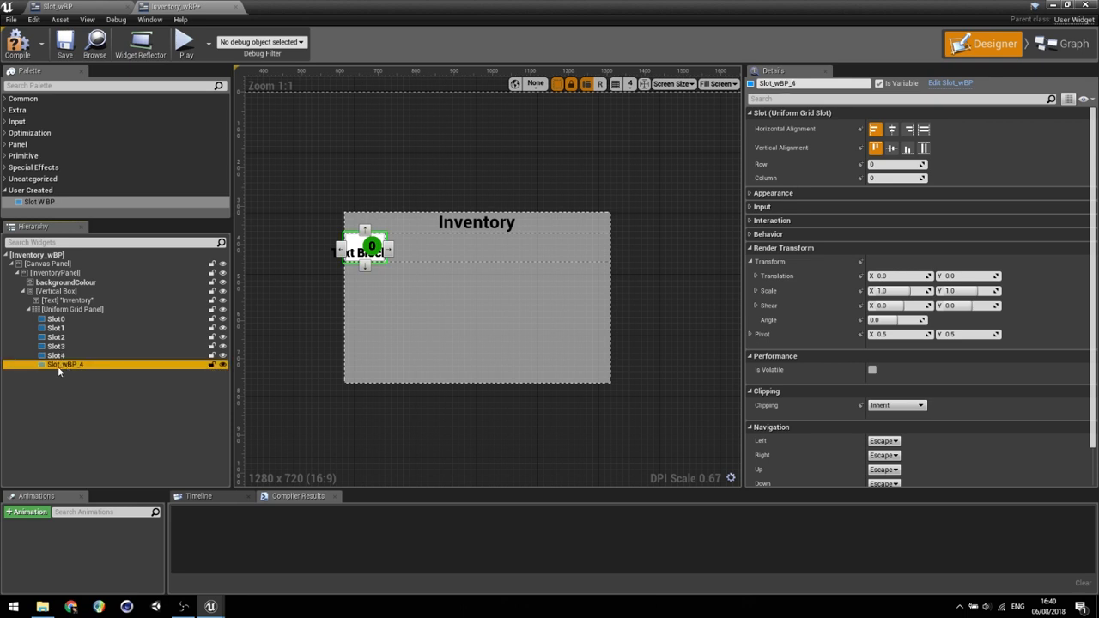
{"action": "left_click", "coordinate": [133, 366]}
{"action": "type", "text": "Slot5"}
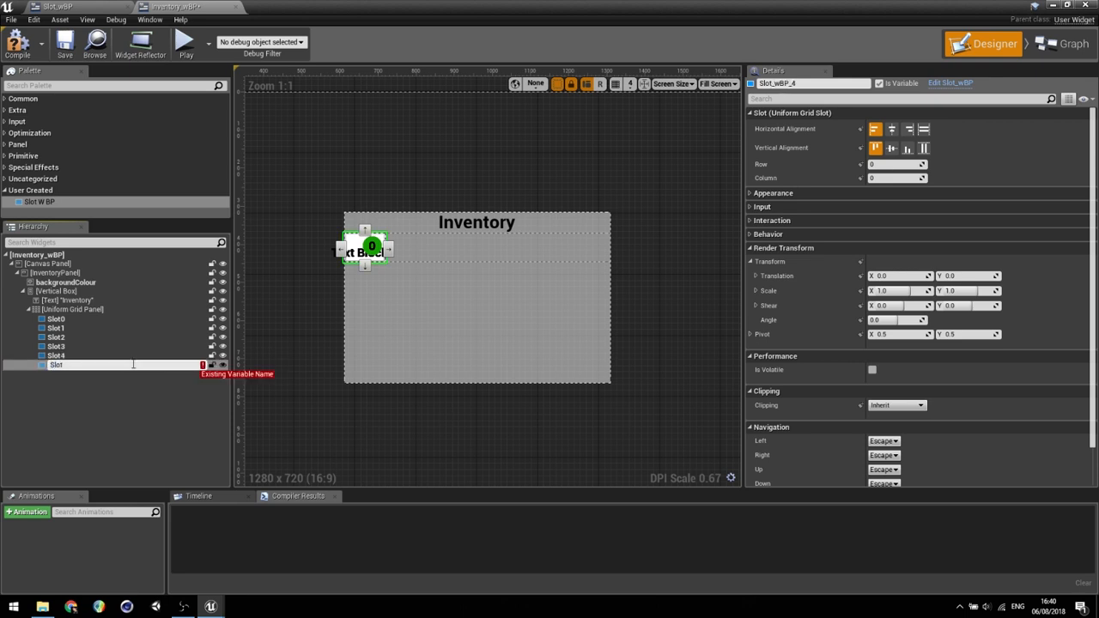
{"action": "key", "text": "Return"}
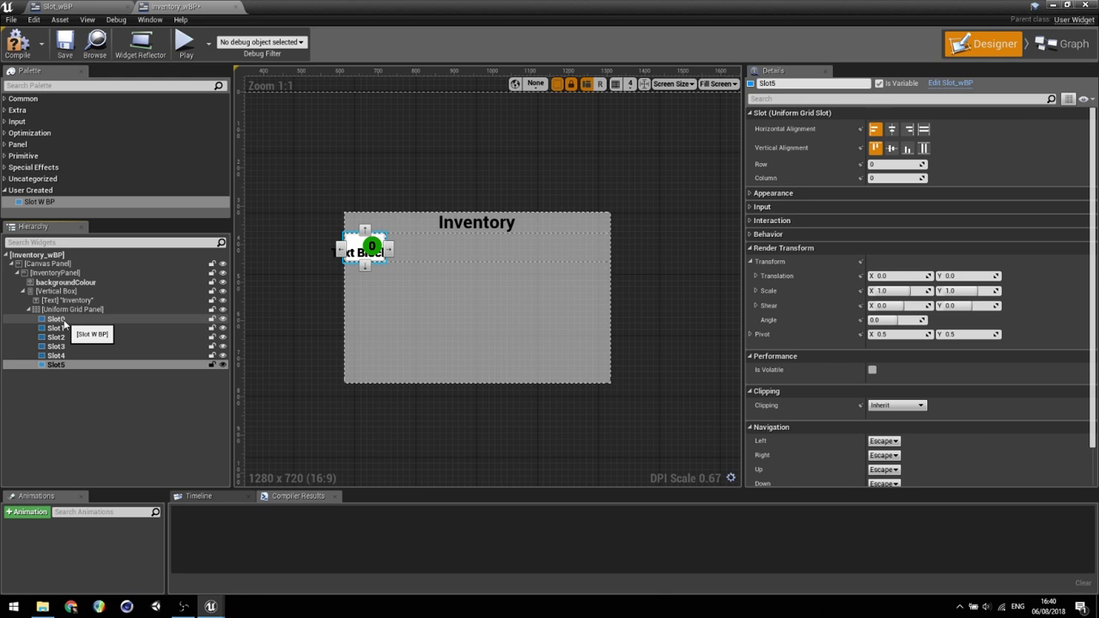
- Keep Slot0 in the first grid cell and assign Slot1 to column 1 and Slot2 to column 2
{"action": "left_click", "coordinate": [64, 322]}
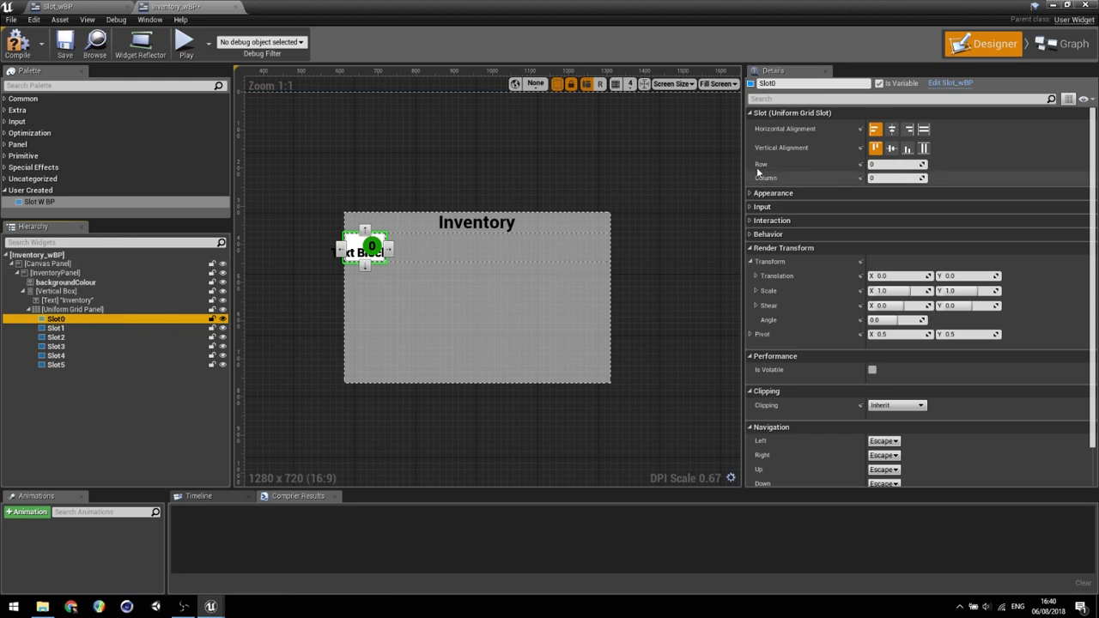
{"action": "left_click", "coordinate": [80, 328]}
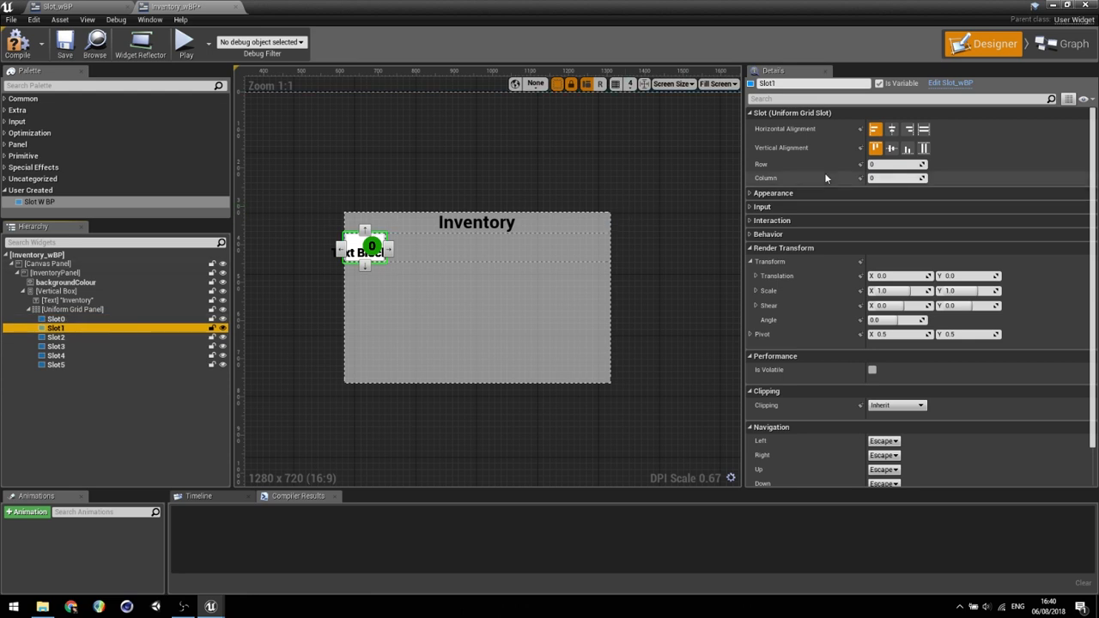
{"action": "left_click", "coordinate": [892, 178]}
{"action": "type", "text": "1"}
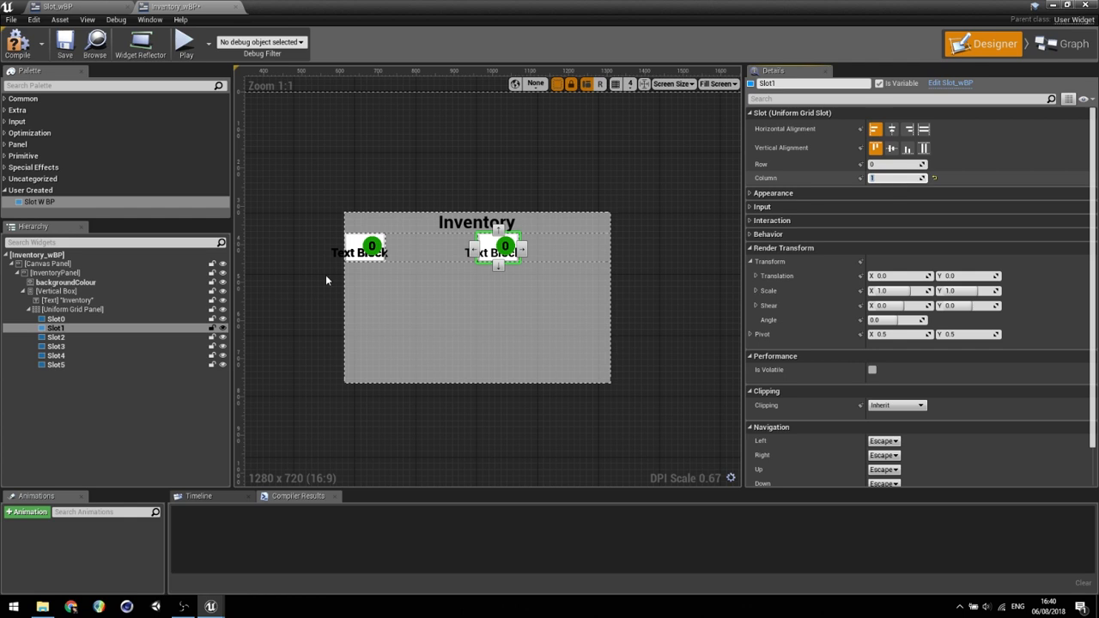
{"action": "left_click", "coordinate": [56, 337]}
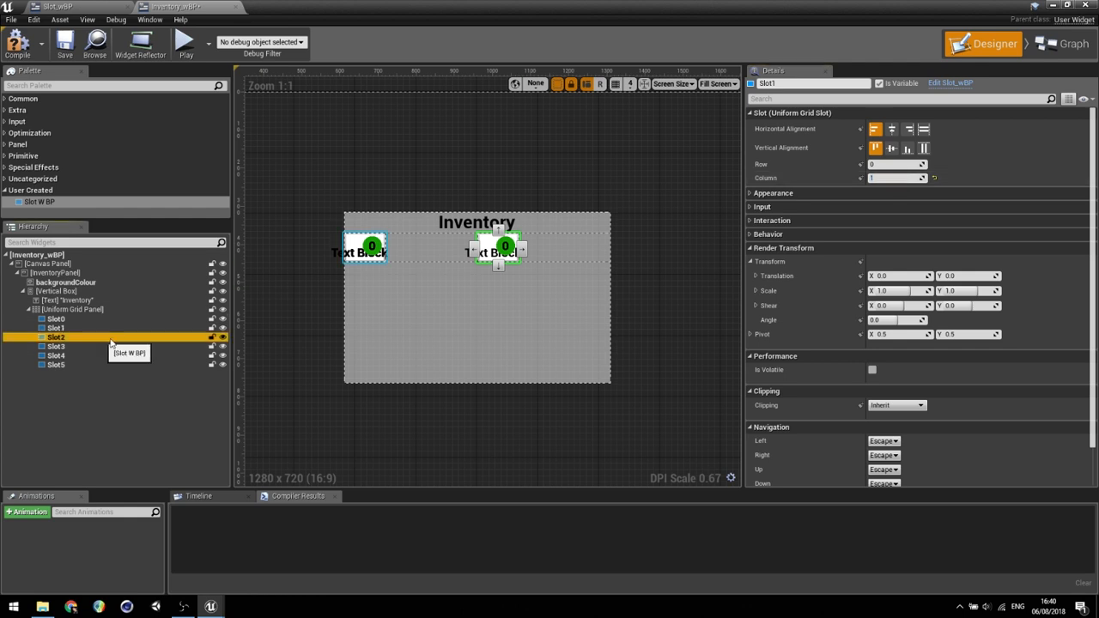
{"action": "left_click", "coordinate": [894, 177]}
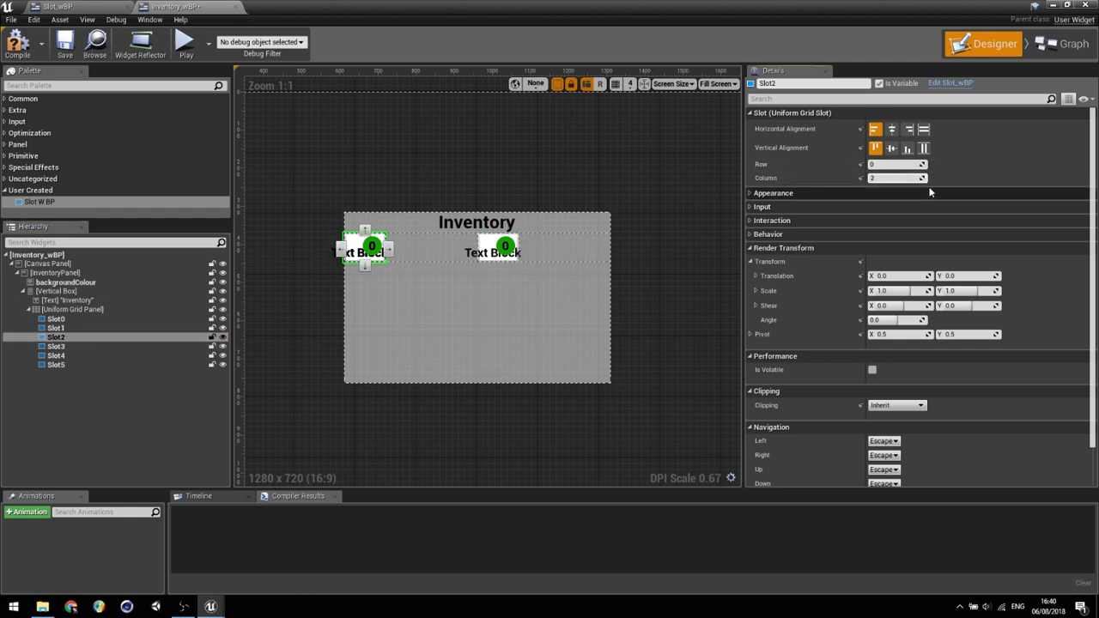
{"action": "type", "text": "2"}
{"action": "key", "text": "Return"}
- Assign Slot3 to row 1 of the uniform grid and Slot4 to row 1, column 1
{"action": "left_click", "coordinate": [56, 346]}
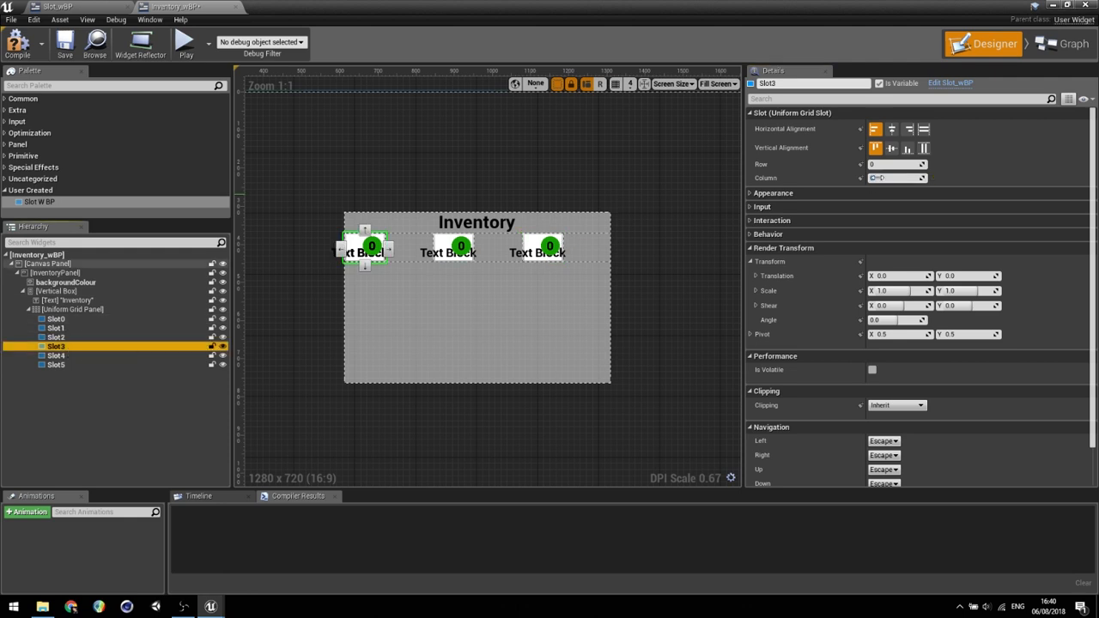
{"action": "left_click", "coordinate": [876, 178]}
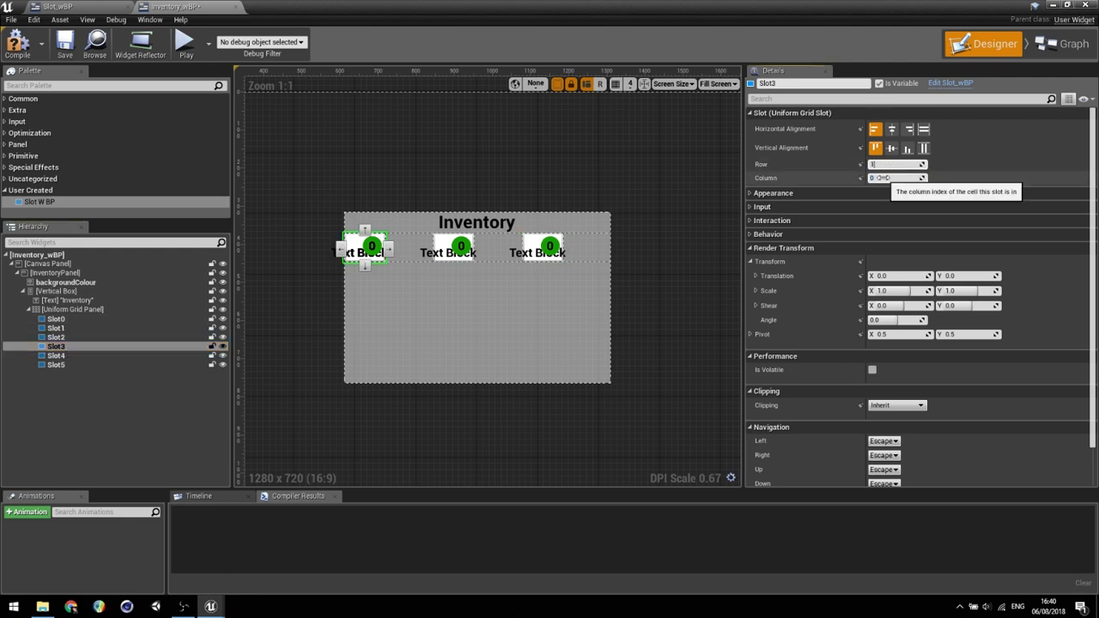
{"action": "key", "text": "Return"}
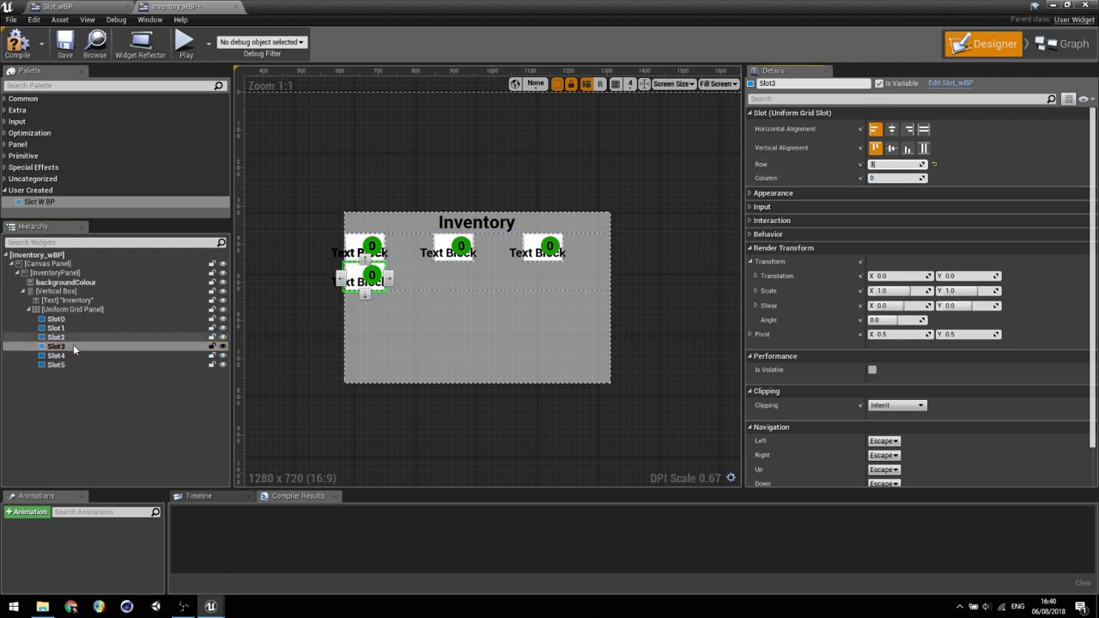
{"action": "left_click", "coordinate": [73, 356]}
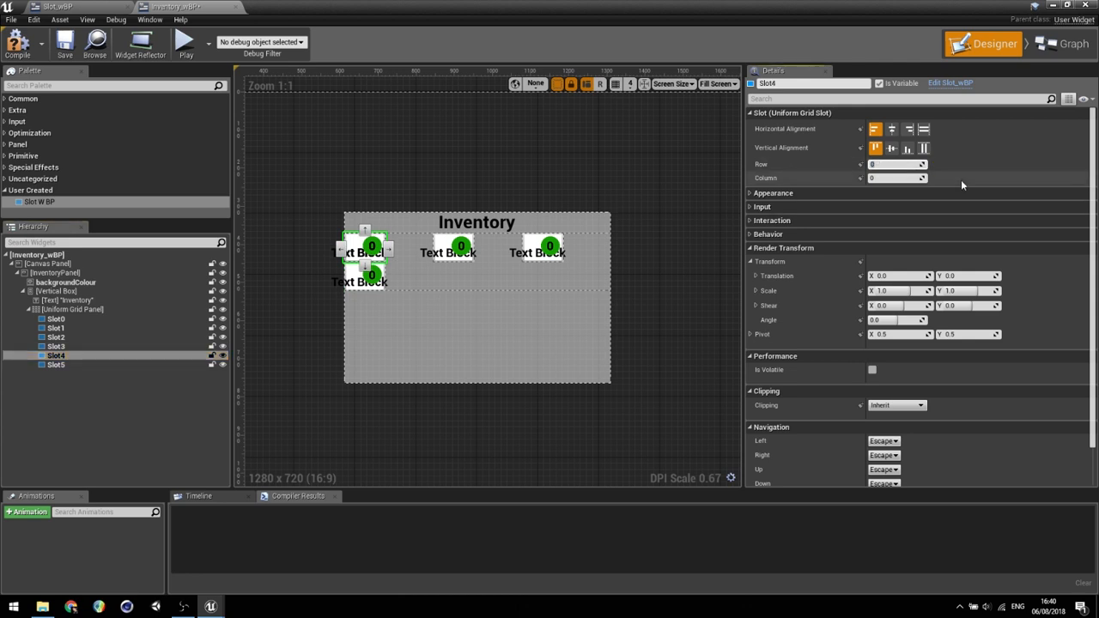
{"action": "type", "text": "1"}
{"action": "key", "text": "Tab"}
{"action": "type", "text": "1"}
- Assign Slot5 to row 1, column 2 of the uniform grid
{"action": "left_click", "coordinate": [73, 365]}
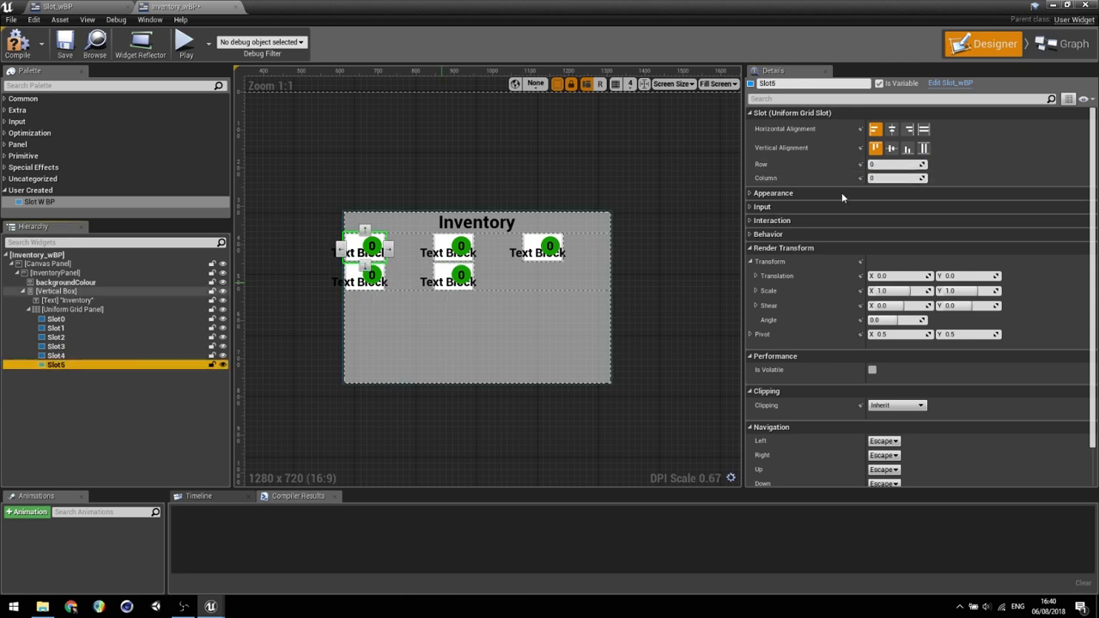
{"action": "left_click", "coordinate": [886, 164]}
{"action": "type", "text": "1"}
{"action": "key", "text": "Tab"}
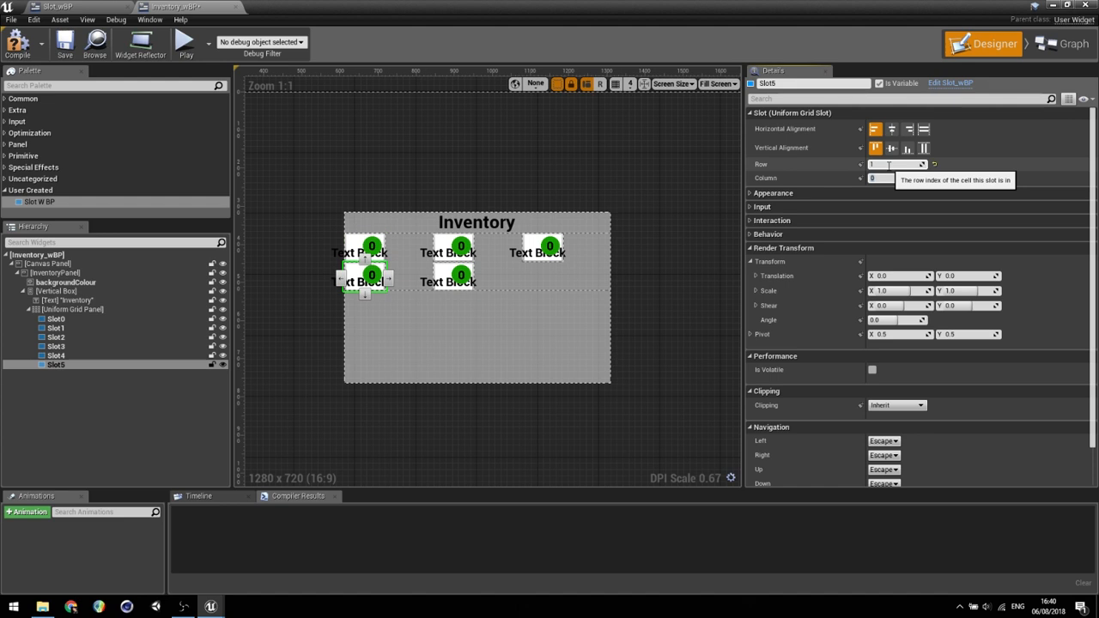
{"action": "type", "text": "2"}
{"action": "key", "text": "Return"}
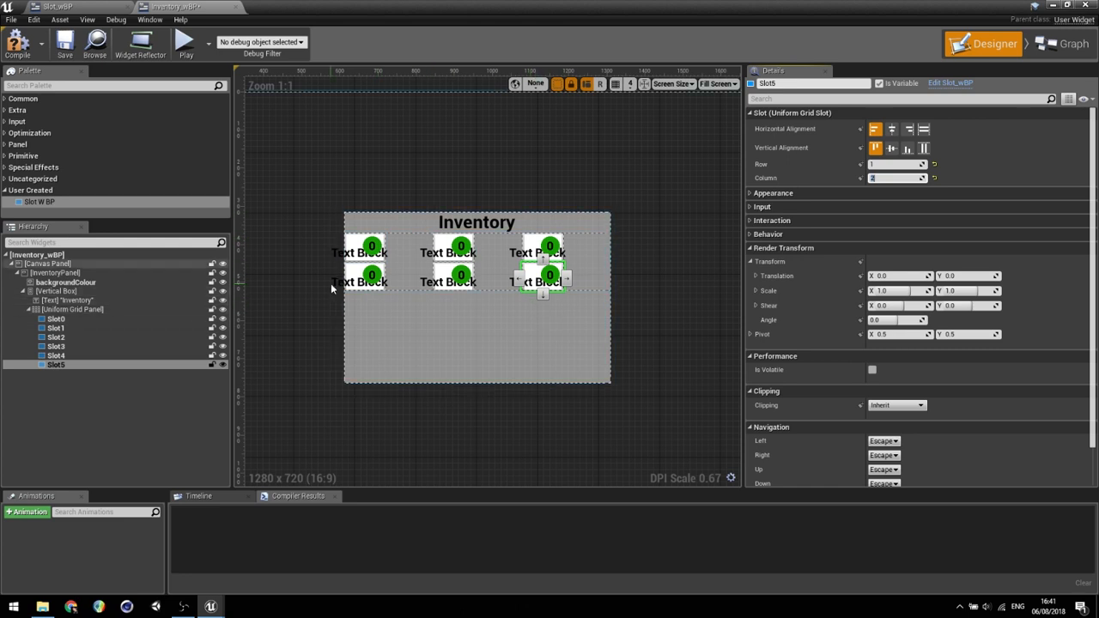
- Set the Uniform Grid Panel's size to Fill and make all six slots fill their cells horizontally and vertically
{"action": "left_click", "coordinate": [79, 311]}
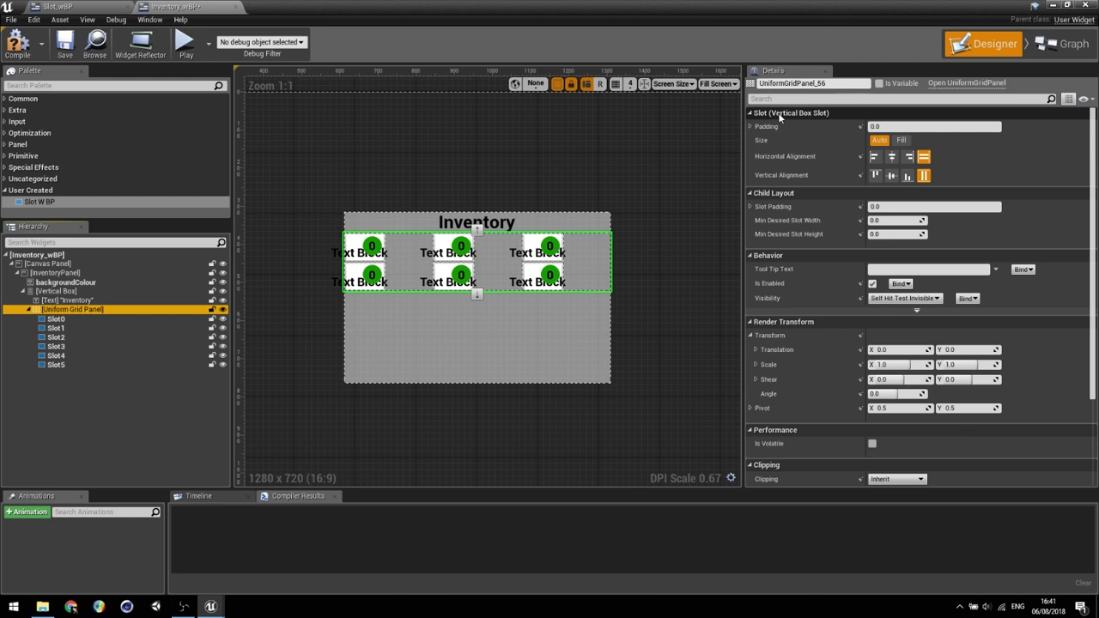
{"action": "left_click", "coordinate": [900, 142]}
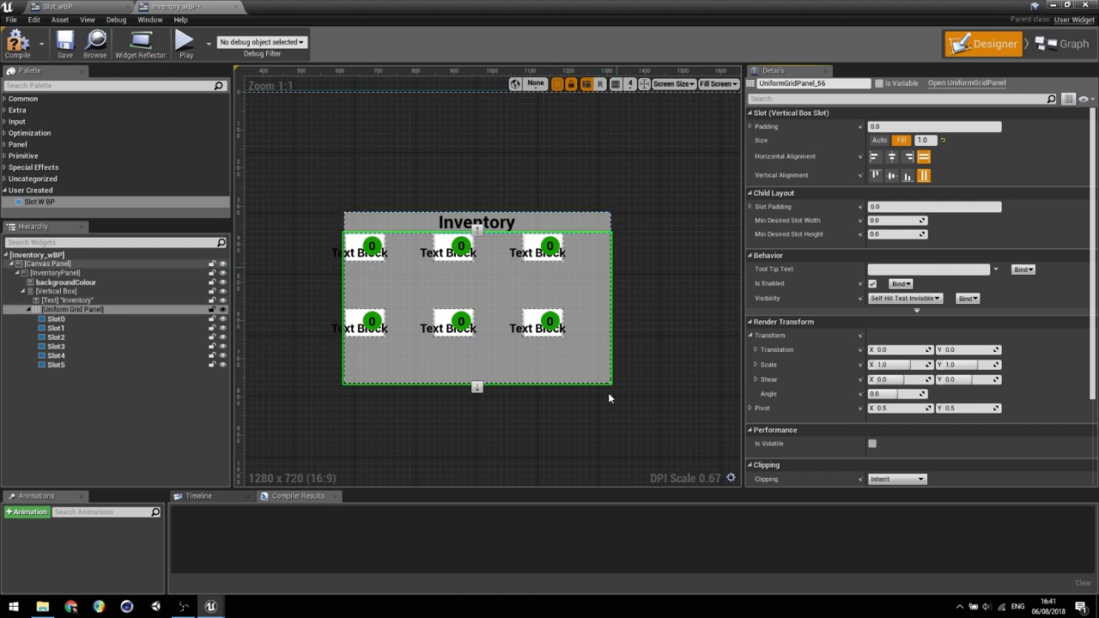
{"action": "left_click", "coordinate": [58, 318]}
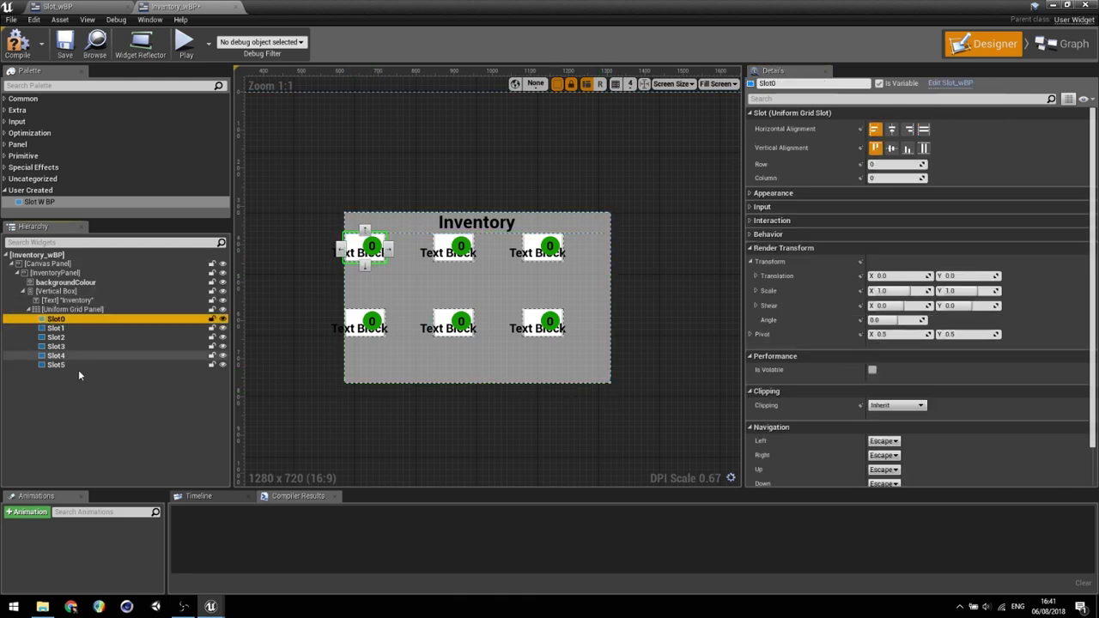
{"action": "left_click", "coordinate": [80, 364], "text": "shift"}
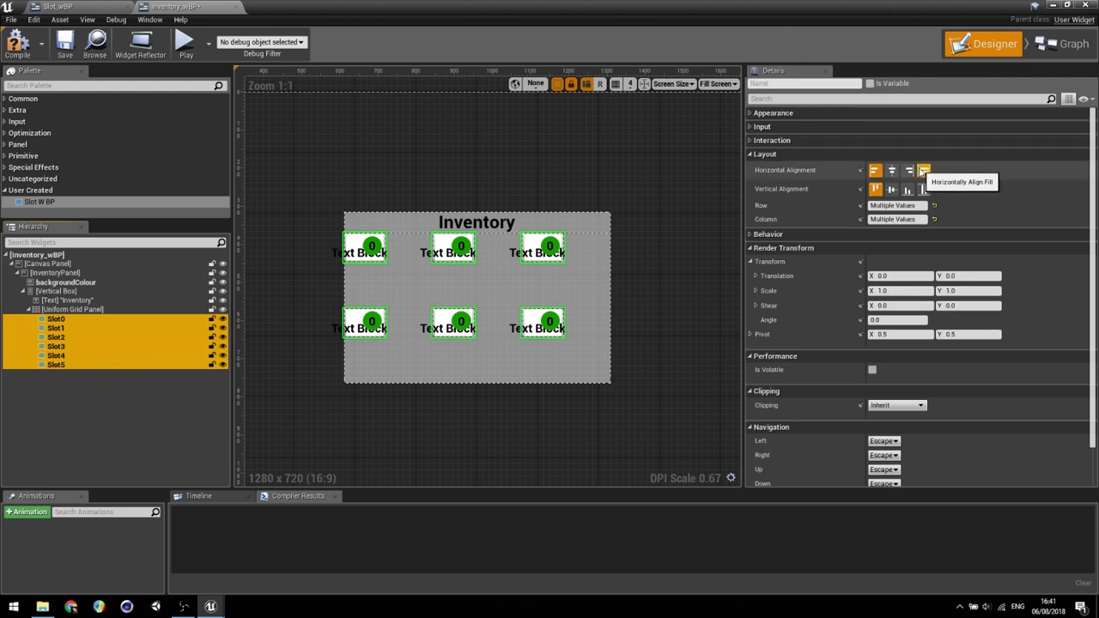
{"action": "left_click", "coordinate": [922, 171]}
{"action": "left_click", "coordinate": [923, 189]}
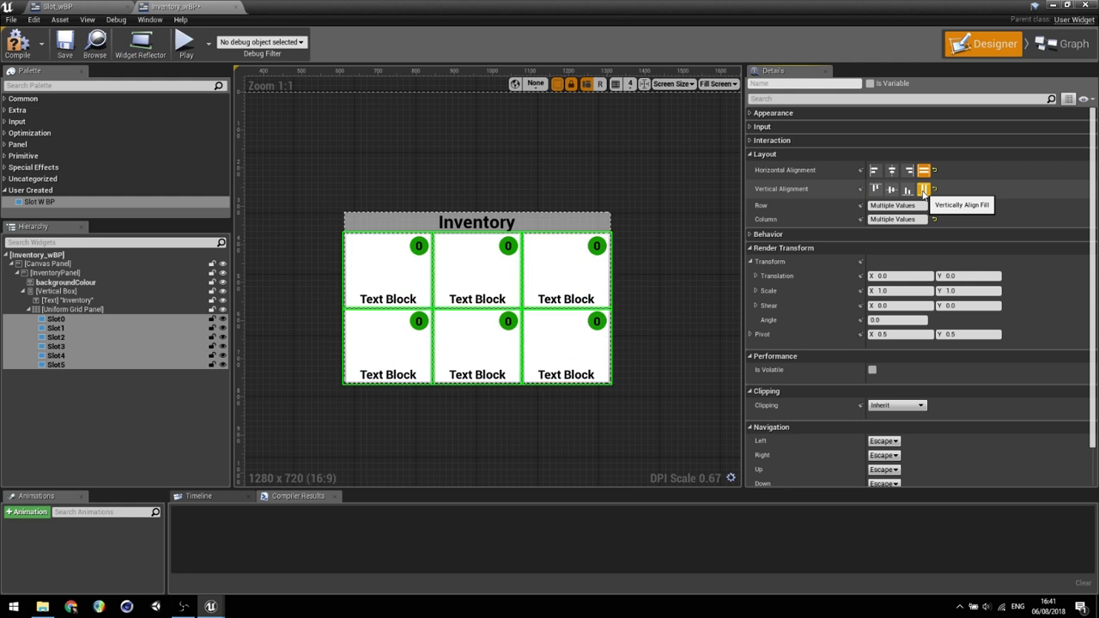
{"action": "left_click", "coordinate": [688, 278]}
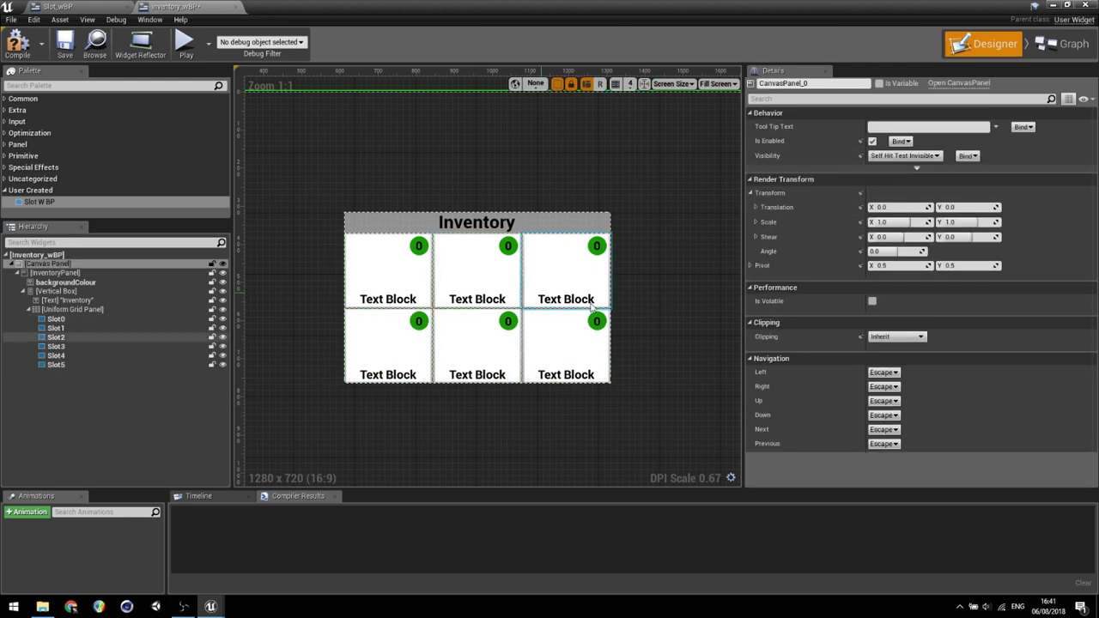
- Stretch the InventoryPanel downward from its lower edge to a height of about 517
{"action": "scroll", "coordinate": [630, 326], "scroll_direction": "down", "scroll_amount": 1}
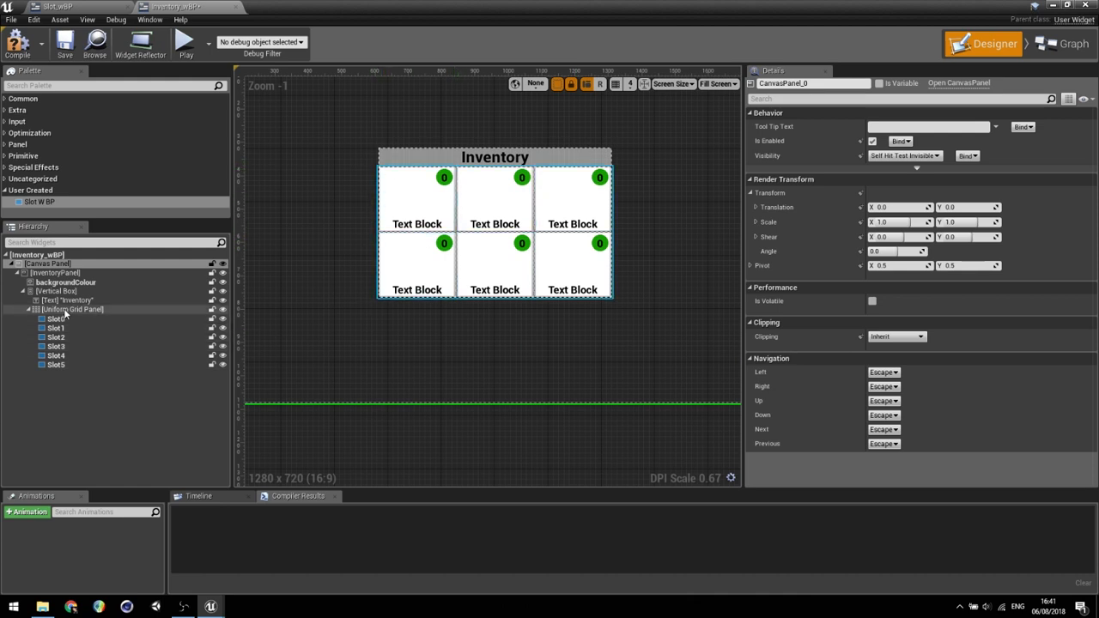
{"action": "left_click", "coordinate": [51, 272]}
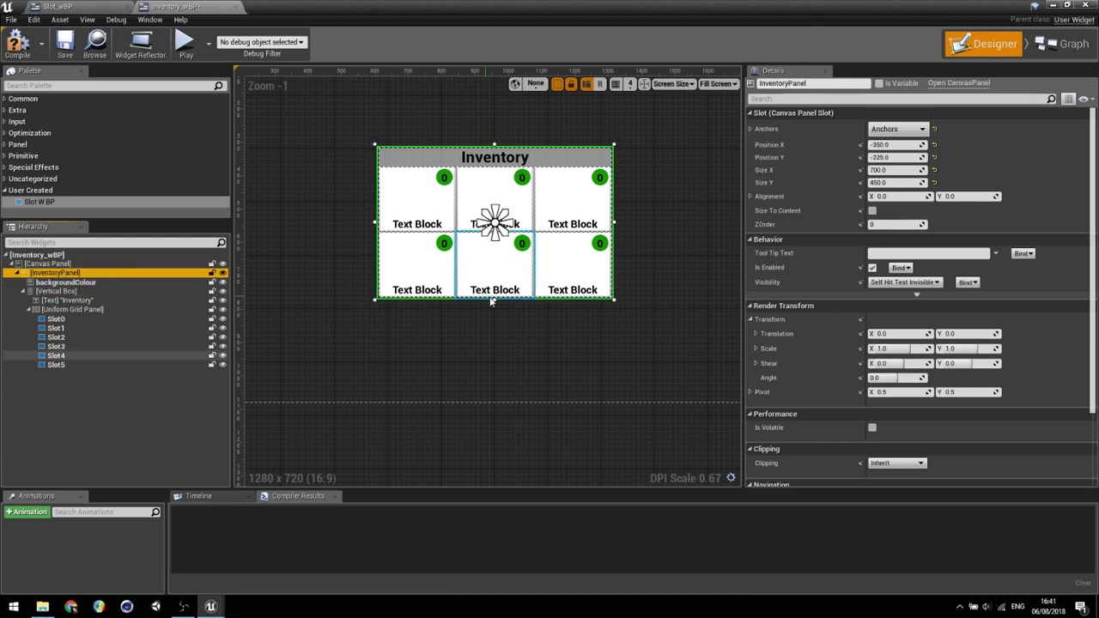
{"action": "left_click_drag", "start_coordinate": [495, 299], "coordinate": [494, 322]}
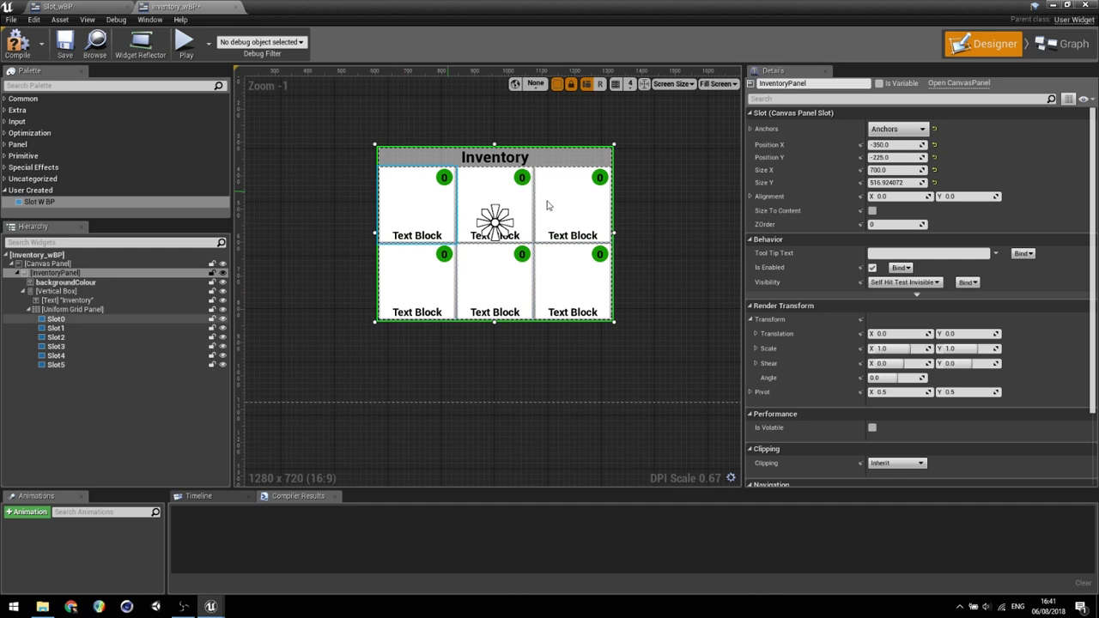
{"action": "scroll", "coordinate": [658, 348], "scroll_direction": "down", "scroll_amount": 4}
{"action": "scroll", "coordinate": [664, 271], "scroll_direction": "up", "scroll_amount": 2}
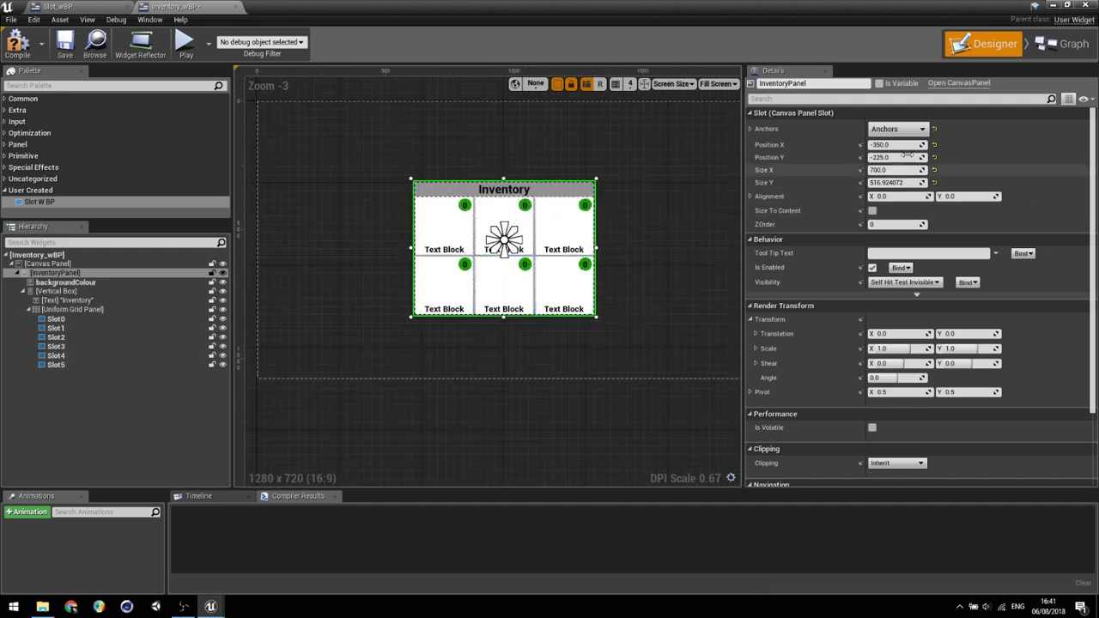
- Set the InventoryPanel's Size Y to 516 and its Position Y to -258
{"action": "left_click", "coordinate": [893, 182]}
{"action": "type", "text": "5"}
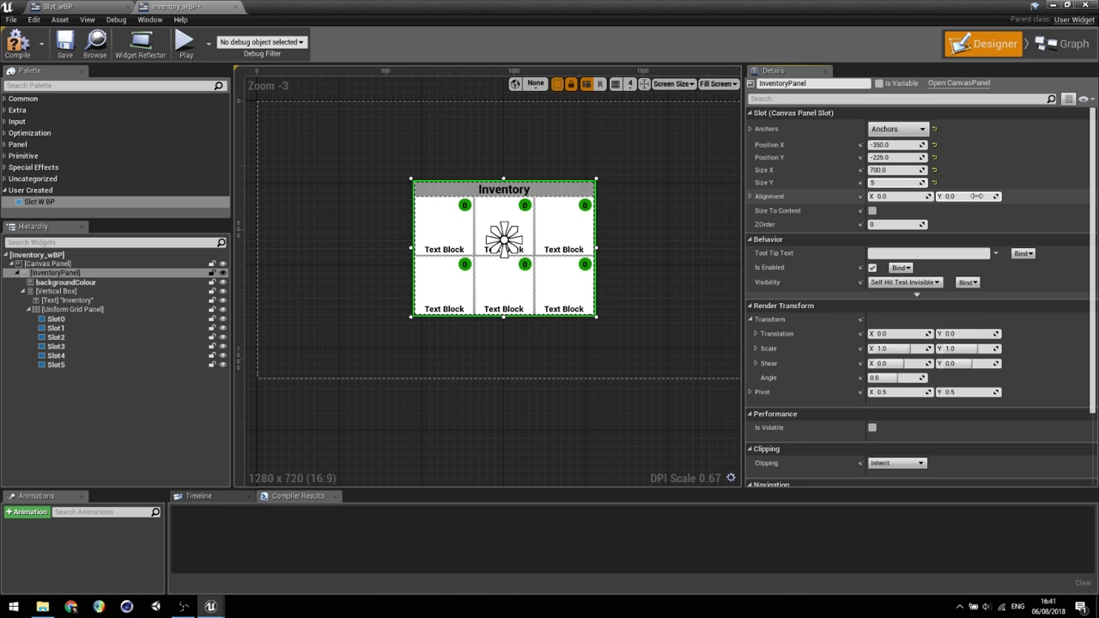
{"action": "type", "text": "16"}
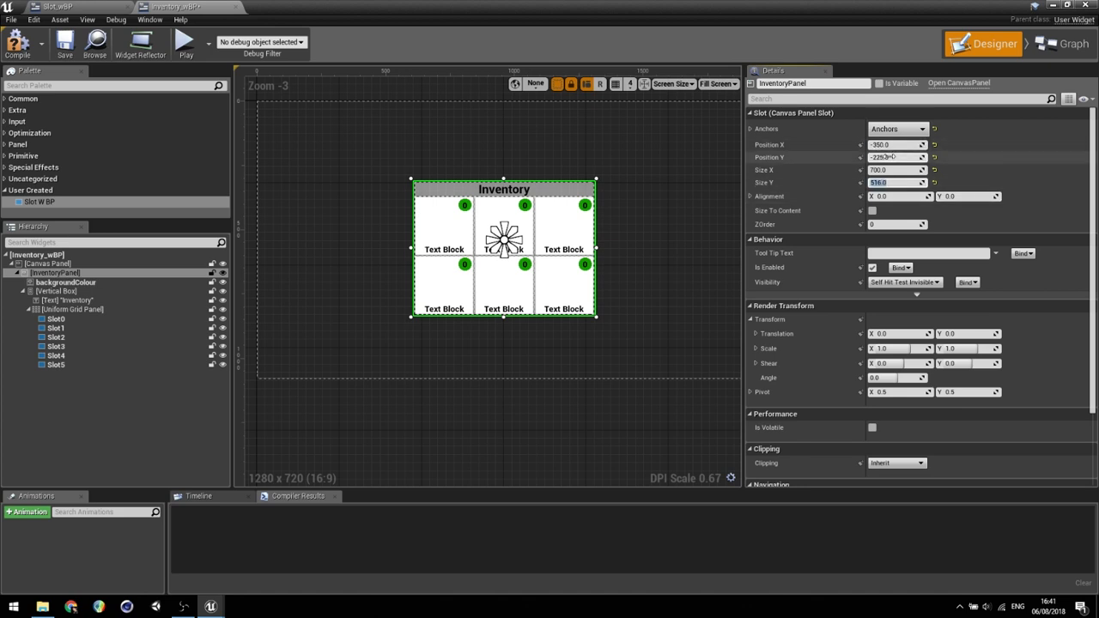
{"action": "left_click", "coordinate": [892, 157]}
{"action": "type", "text": "-"}
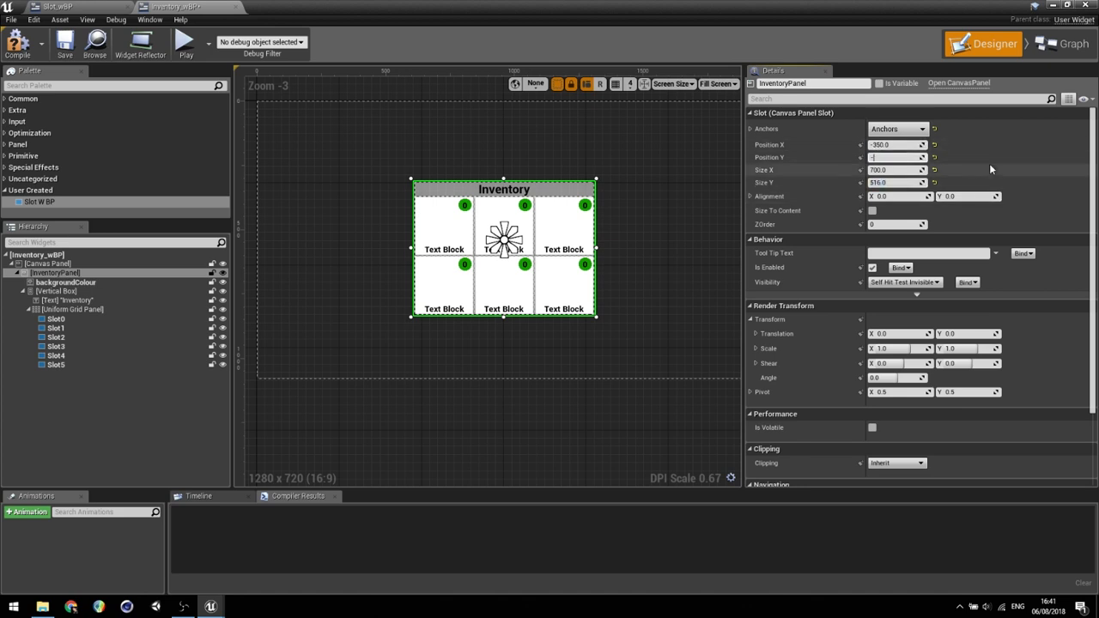
{"action": "type", "text": "258"}
{"action": "key", "text": "Return"}
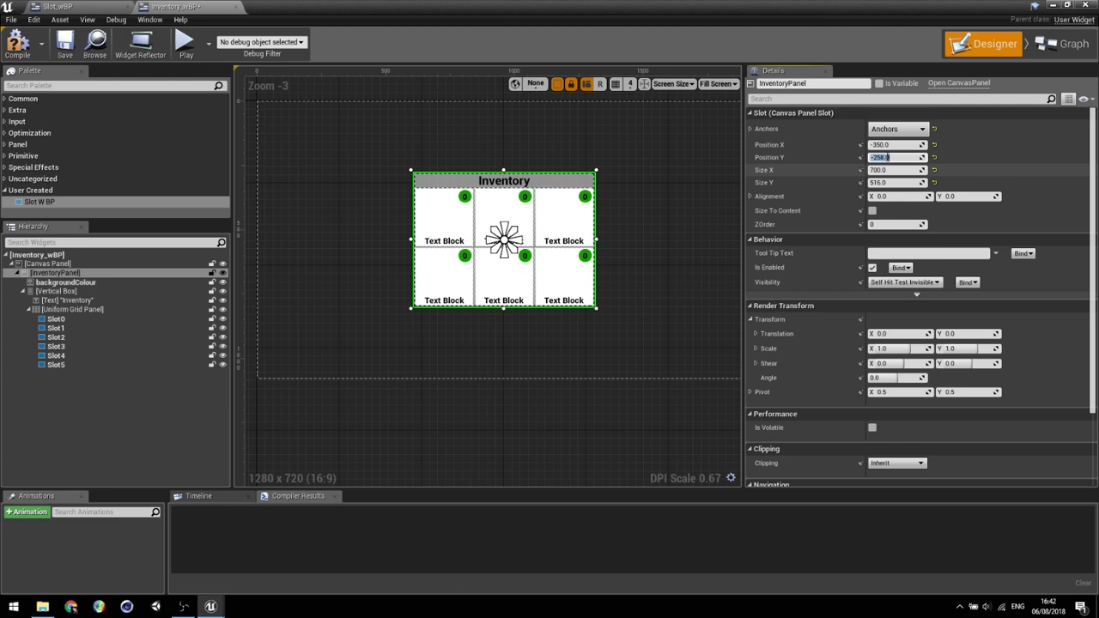
- Select the root Canvas Panel and collapse the Vertical Box and InventoryPanel branches in the widget hierarchy
{"action": "left_click", "coordinate": [677, 228]}
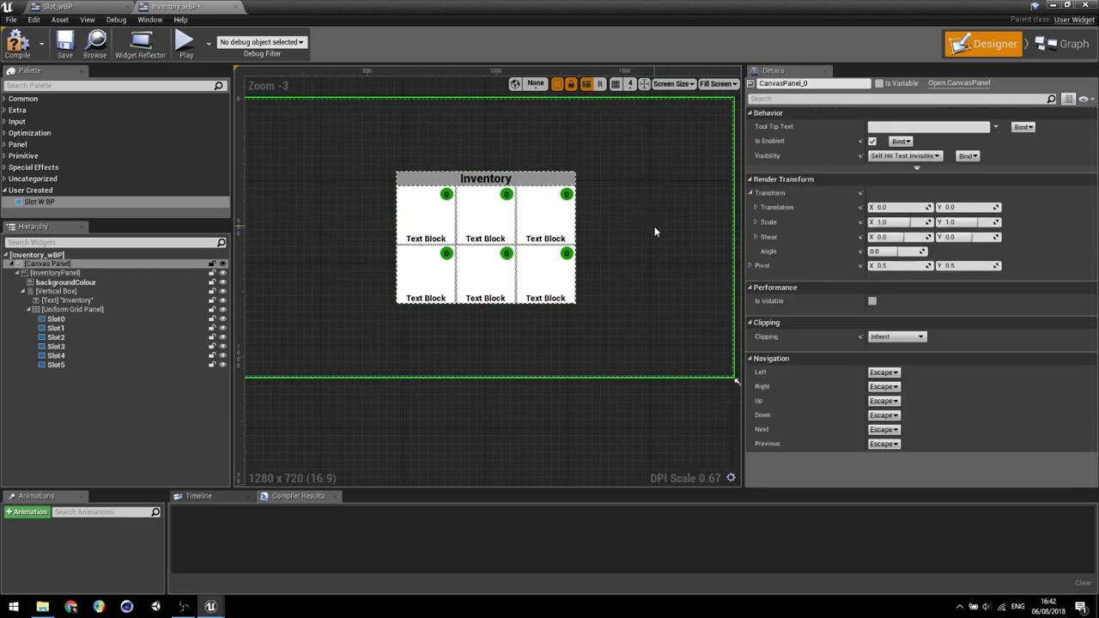
{"action": "scroll", "coordinate": [663, 230], "scroll_direction": "down", "scroll_amount": 1}
{"action": "right_click_drag", "start_coordinate": [665, 238], "coordinate": [625, 257]}
{"action": "scroll", "coordinate": [644, 244], "scroll_direction": "up", "scroll_amount": 1}
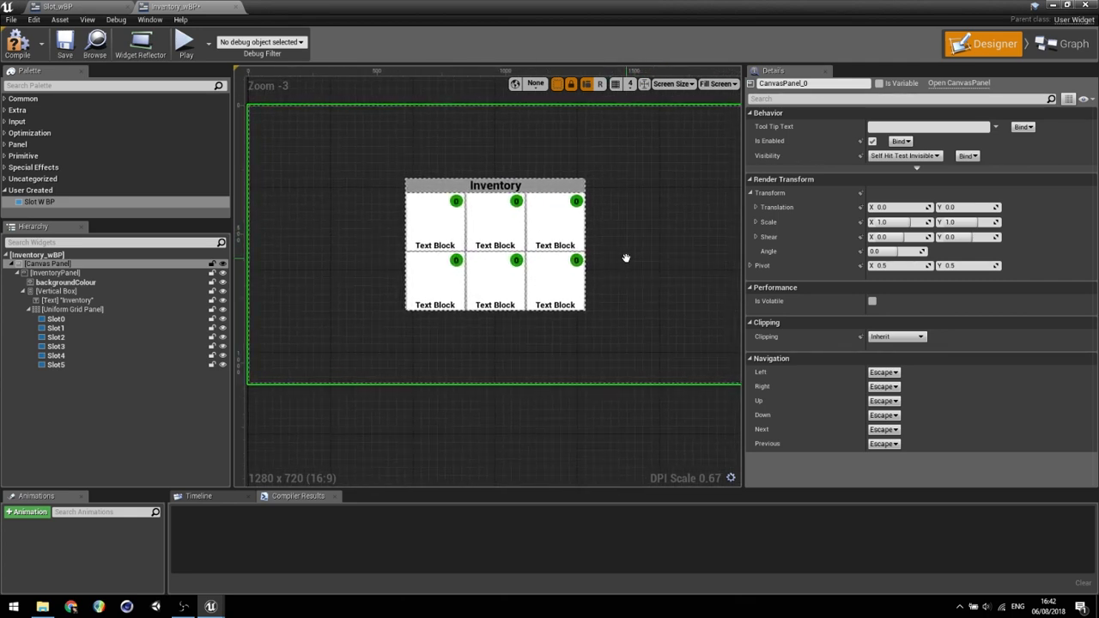
{"action": "left_click", "coordinate": [24, 291]}
{"action": "left_click", "coordinate": [18, 273]}
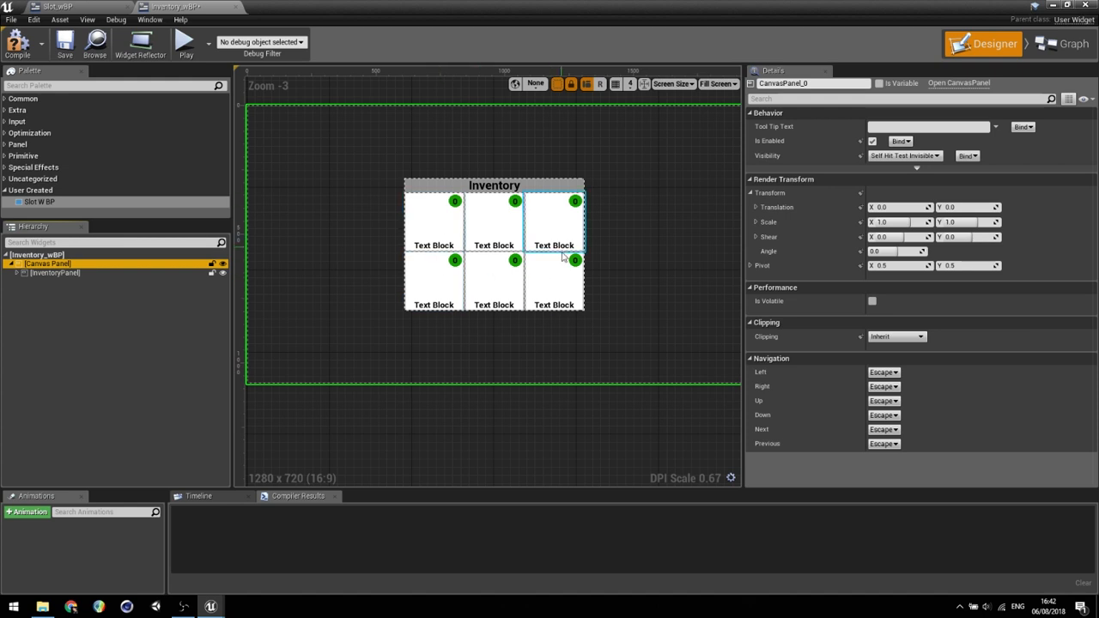
{"action": "right_click_drag", "start_coordinate": [586, 352], "coordinate": [592, 358]}
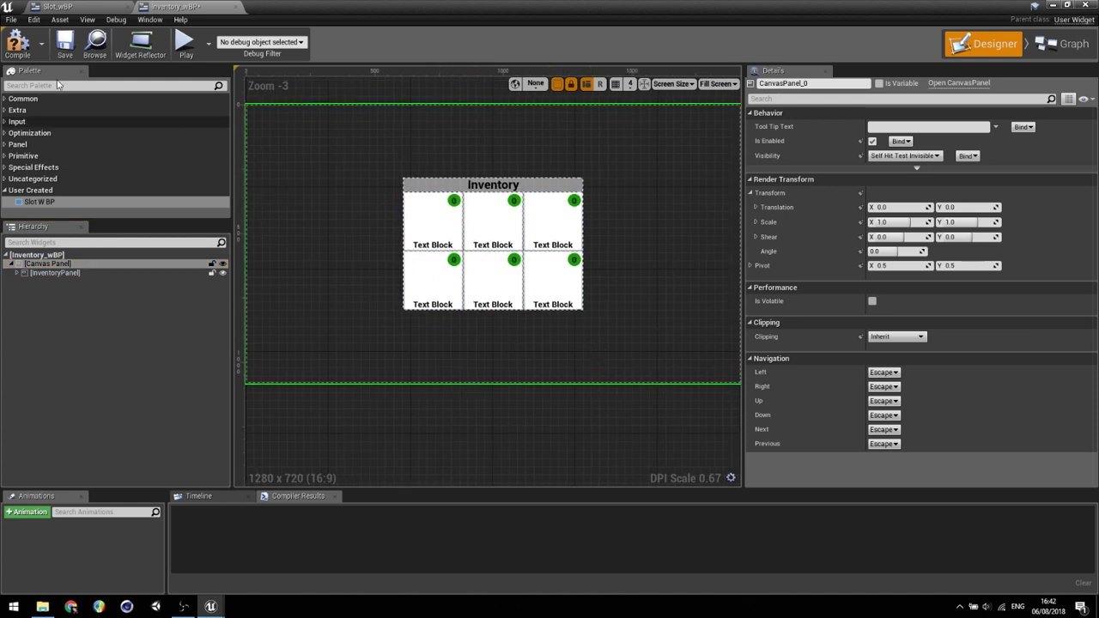